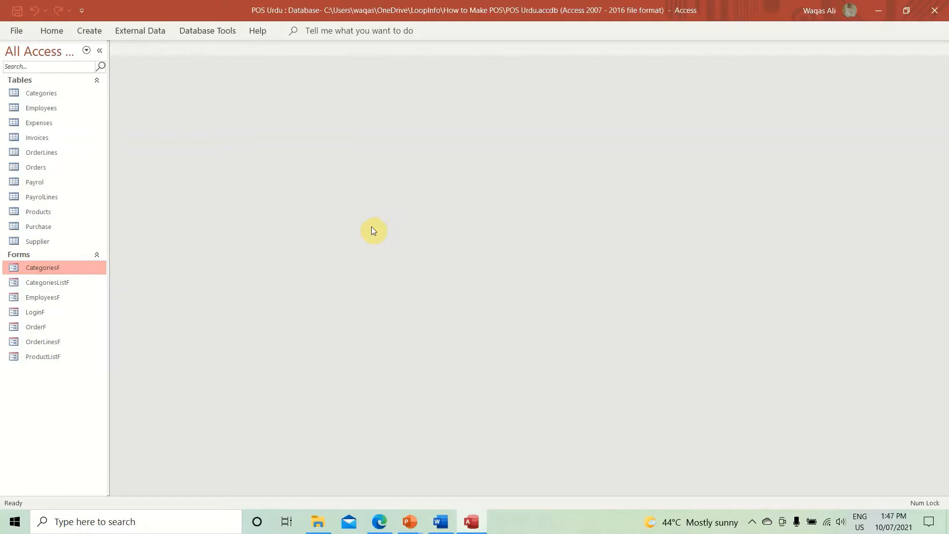
Check the dashboard dimensions in the Word document, and create a blank form in Design View in Access.
{"action": "left_click", "coordinate": [441, 522]}
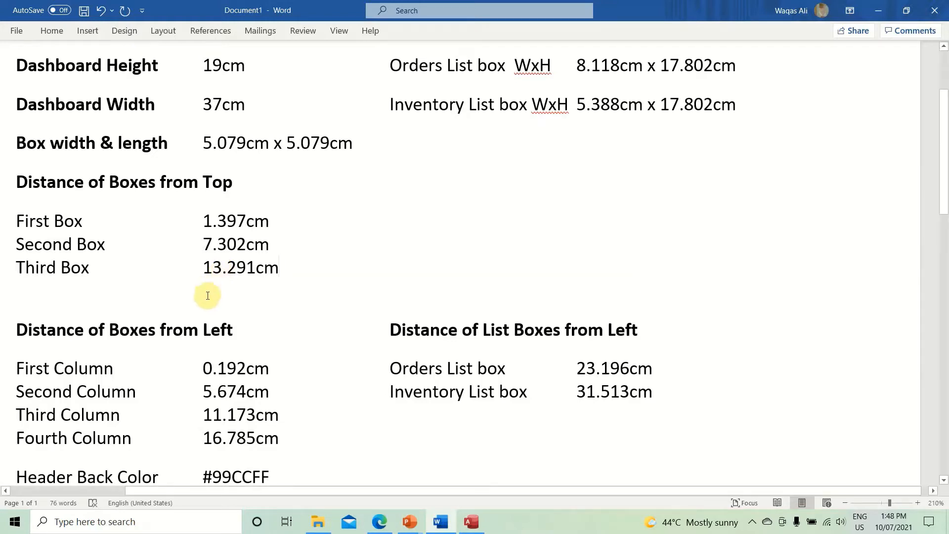
{"action": "left_click", "coordinate": [478, 526]}
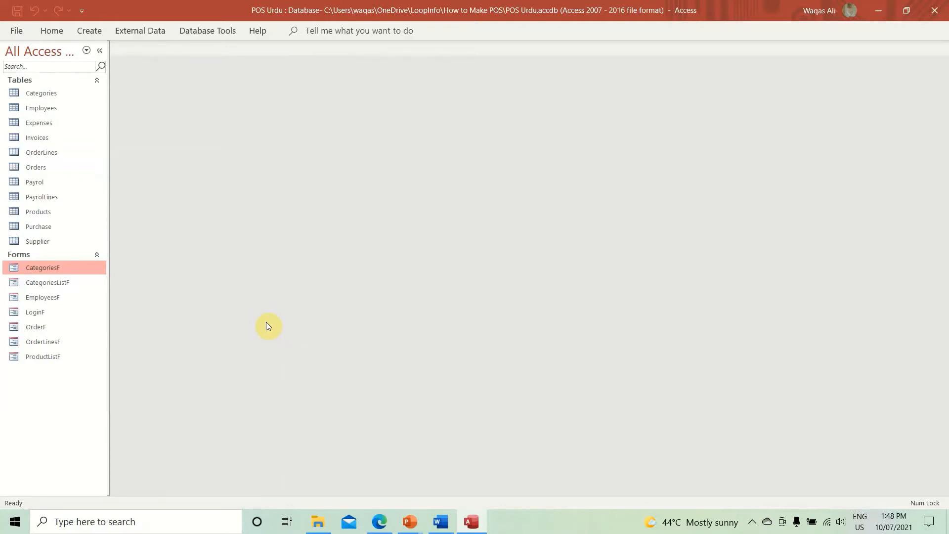
{"action": "left_click", "coordinate": [90, 34]}
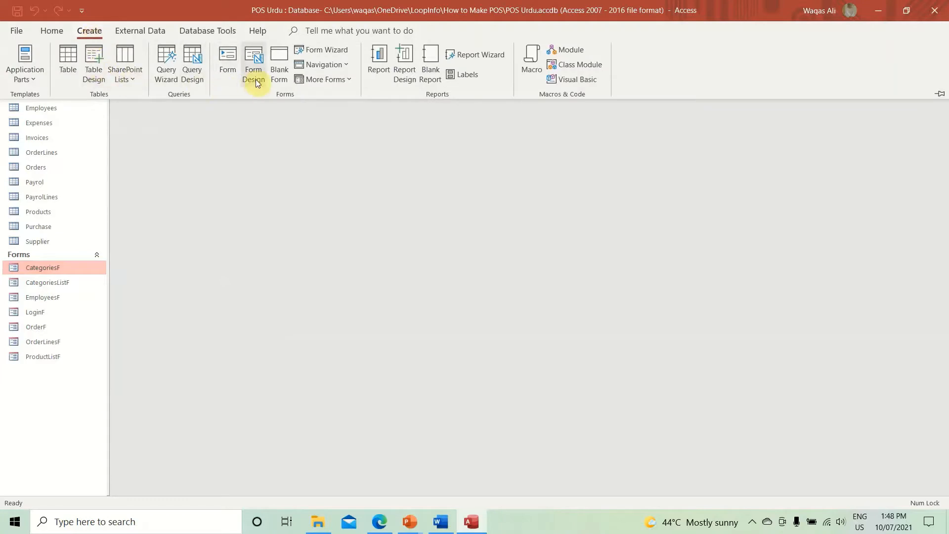
{"action": "left_click", "coordinate": [254, 79]}
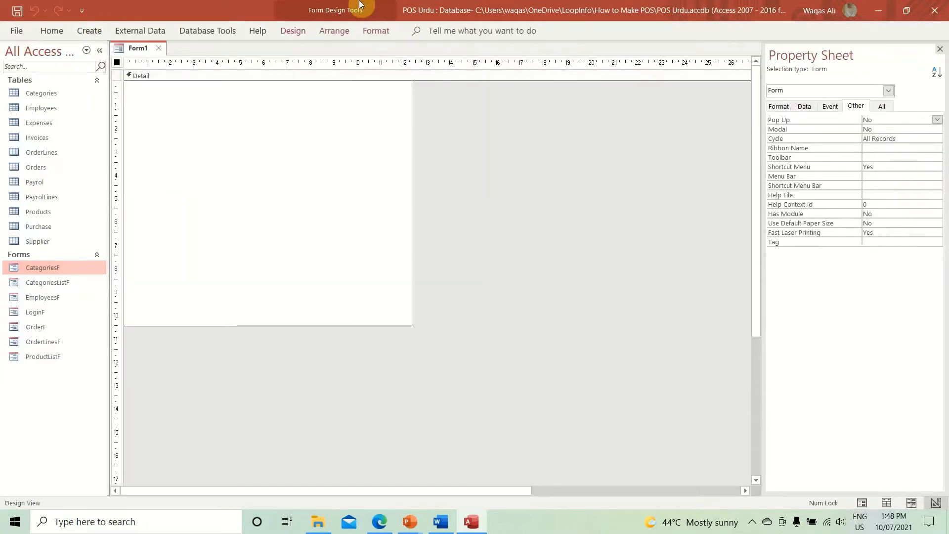
Preview the blank form in Form View, examine its record selector bar, and return to Design View.
{"action": "right_click", "coordinate": [127, 57]}
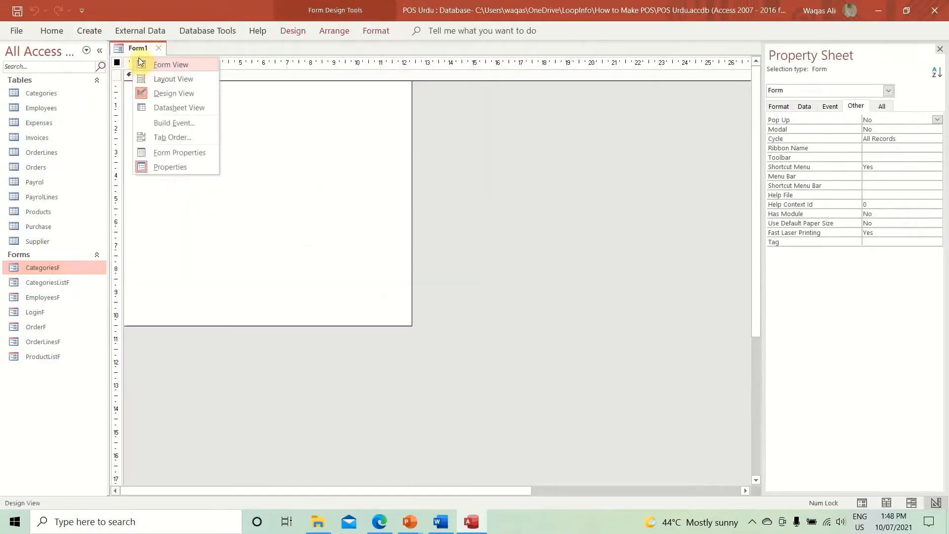
{"action": "left_click", "coordinate": [148, 62]}
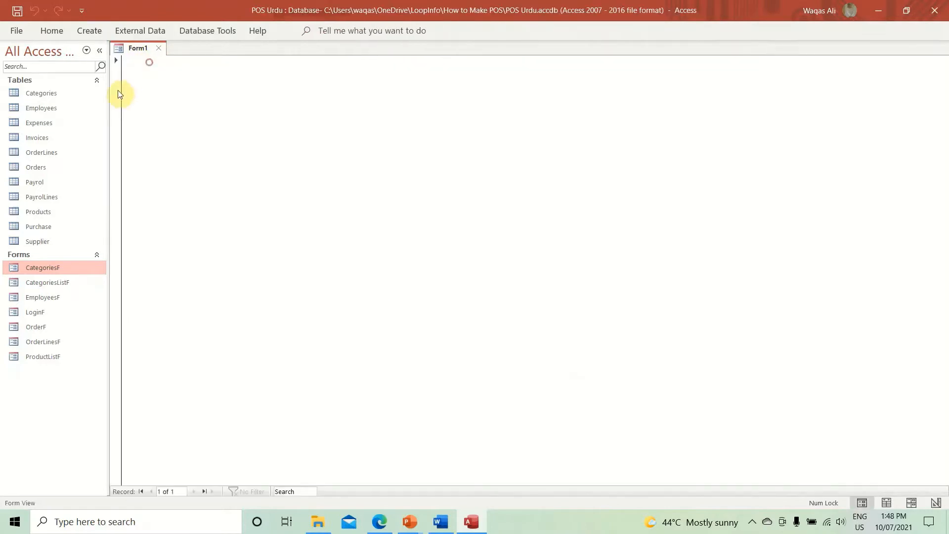
{"action": "left_click", "coordinate": [115, 224]}
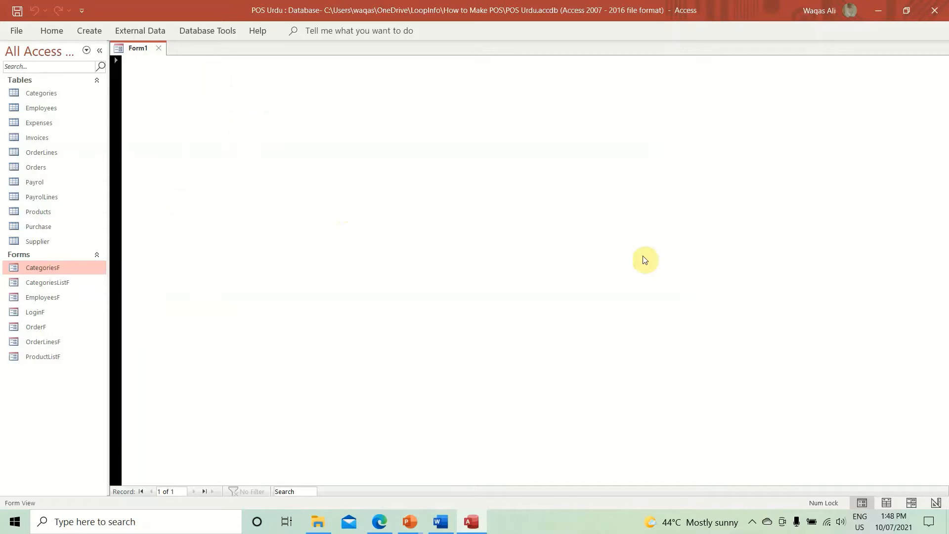
{"action": "right_click", "coordinate": [310, 139]}
{"action": "left_click", "coordinate": [349, 188]}
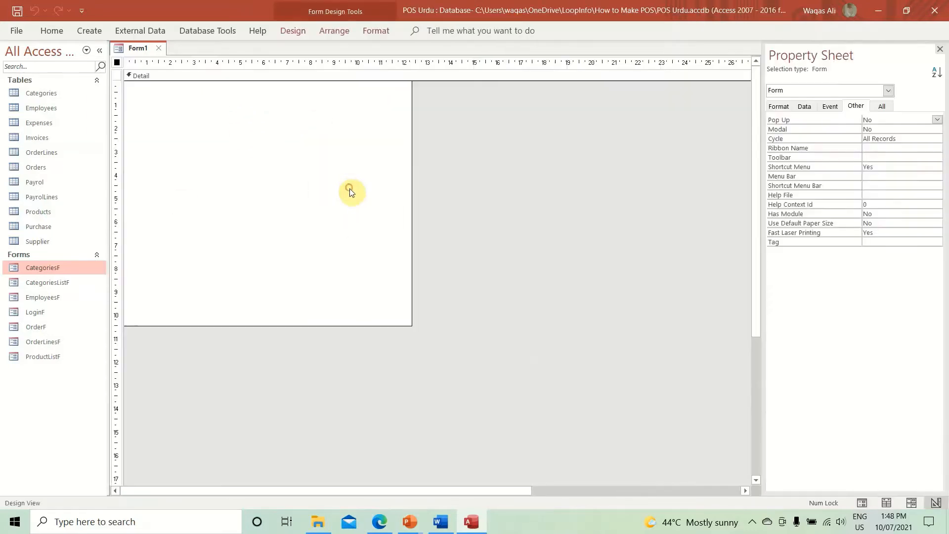
Set the form's Auto Center to Yes and both Record Selectors and Navigation Buttons to No.
{"action": "left_click", "coordinate": [778, 106]}
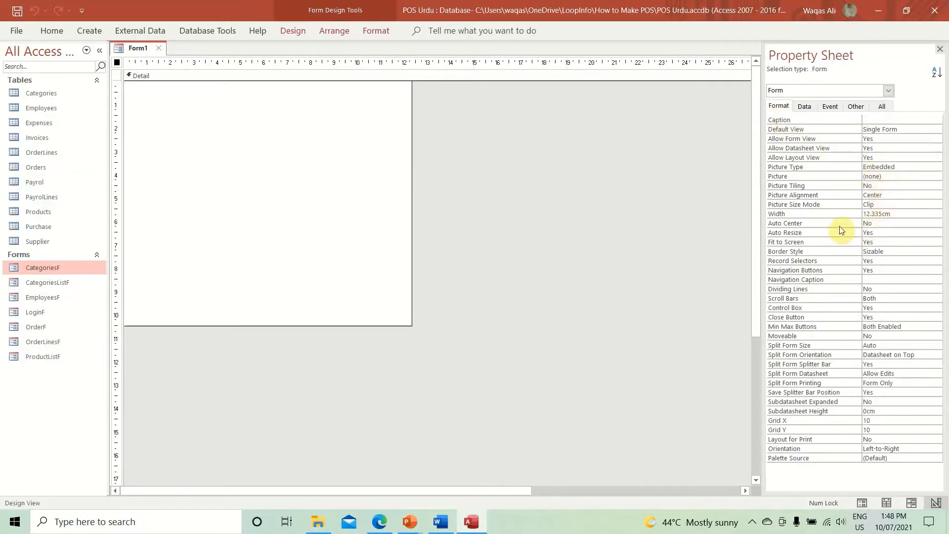
{"action": "double_click", "coordinate": [881, 222]}
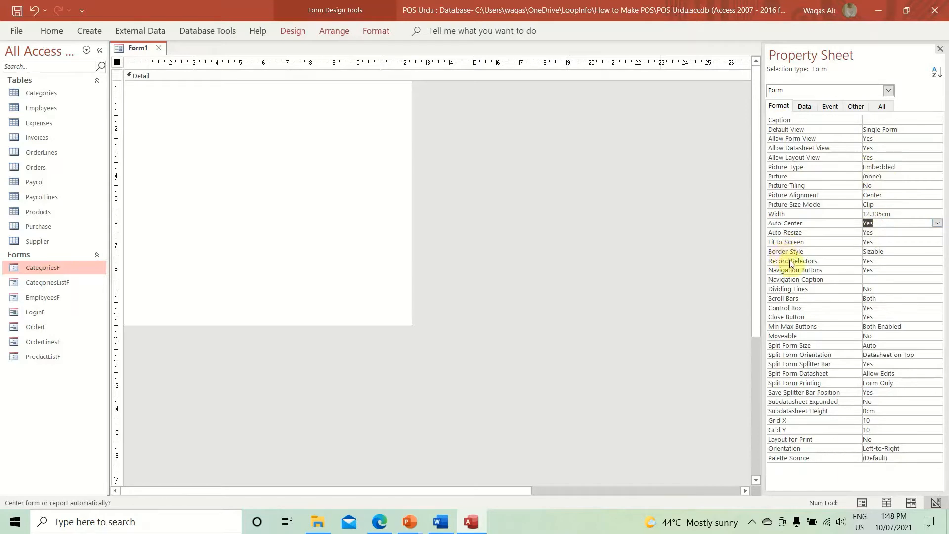
{"action": "double_click", "coordinate": [890, 260]}
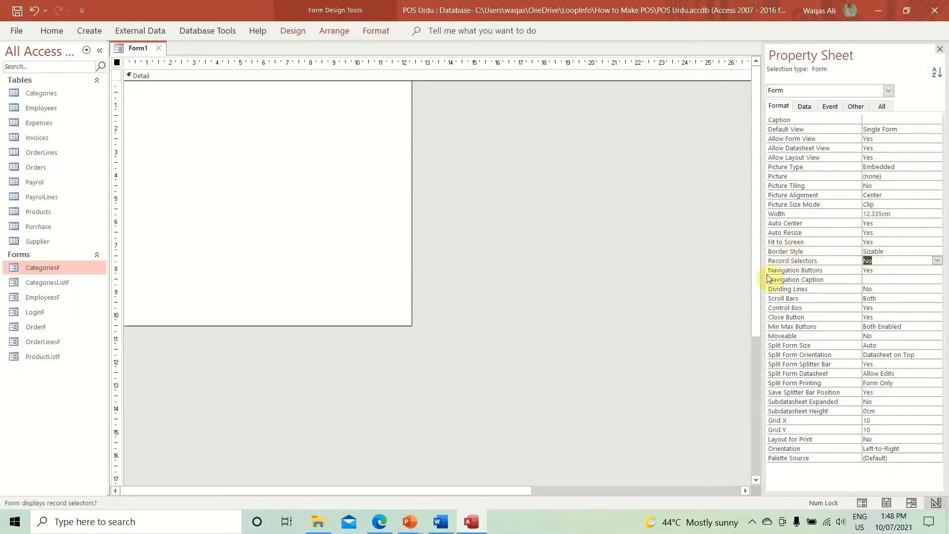
{"action": "double_click", "coordinate": [879, 270]}
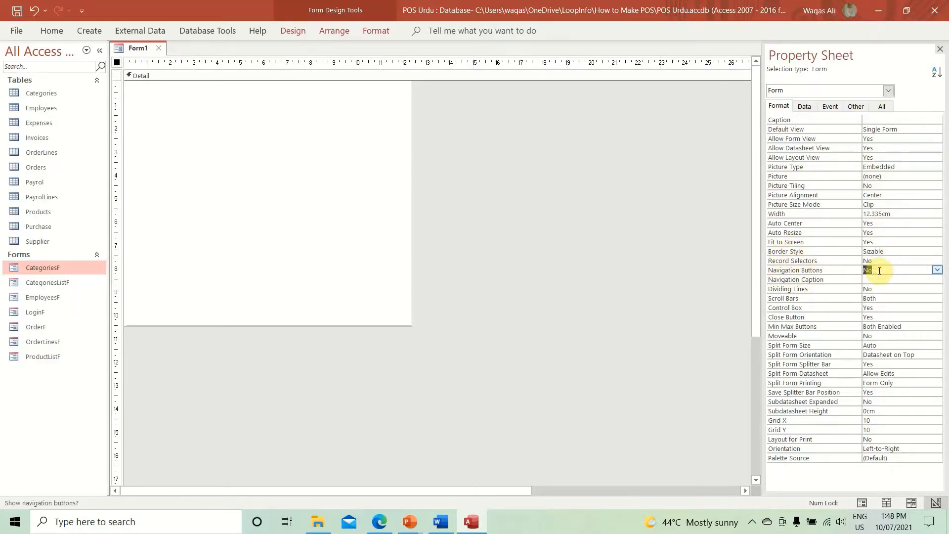
Set the form's Pop Up and Modal properties to Yes.
{"action": "left_click", "coordinate": [851, 107]}
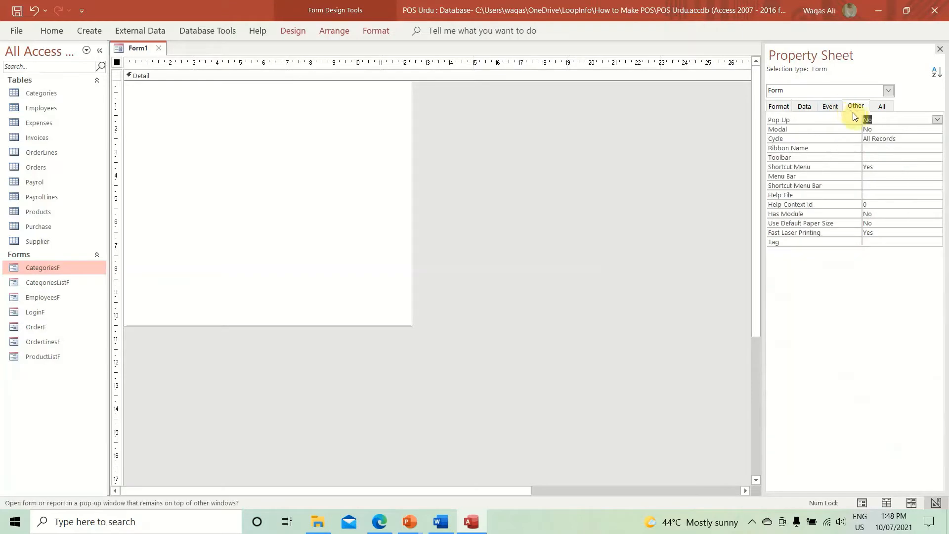
{"action": "double_click", "coordinate": [868, 119]}
{"action": "double_click", "coordinate": [885, 129]}
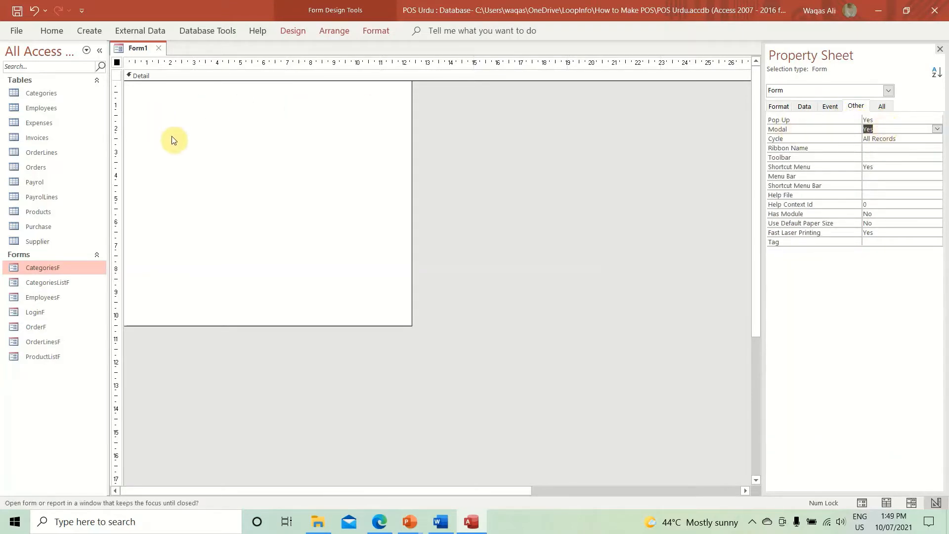
Extend the Detail section to about 19 cm high and set the form's width to 37 cm.
{"action": "left_click_drag", "start_coordinate": [172, 323], "coordinate": [177, 469]}
{"action": "scroll", "coordinate": [296, 199], "scroll_direction": "up", "scroll_amount": 3}
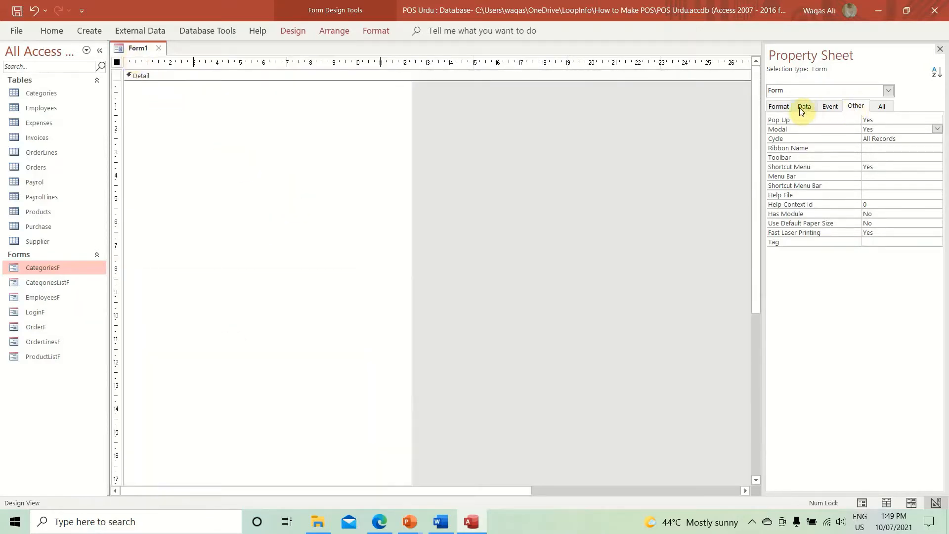
{"action": "left_click", "coordinate": [780, 107]}
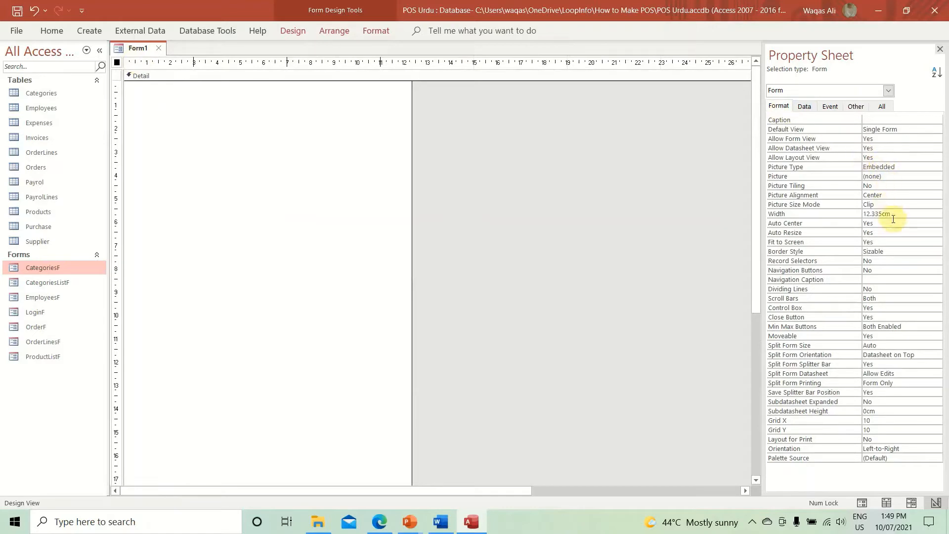
{"action": "left_click", "coordinate": [819, 214]}
{"action": "type", "text": "37"}
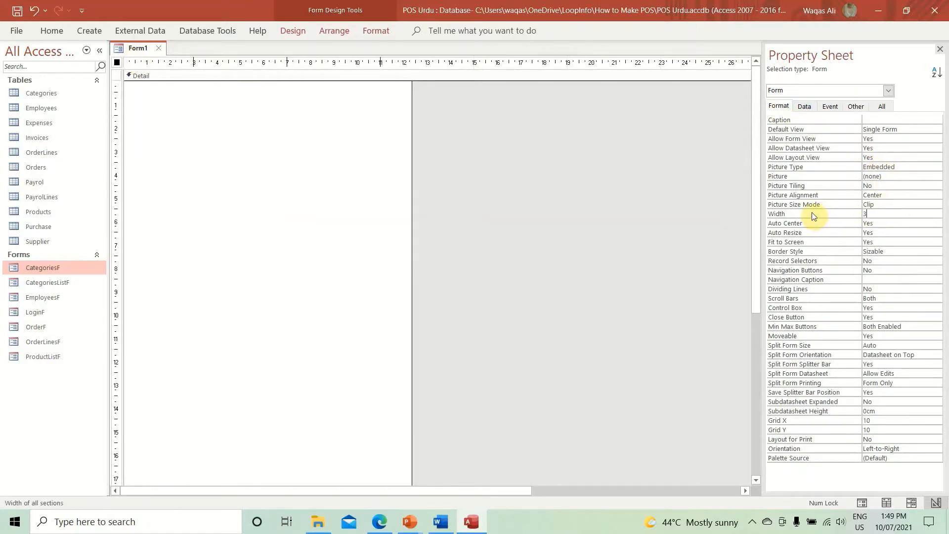
{"action": "key", "text": "Return"}
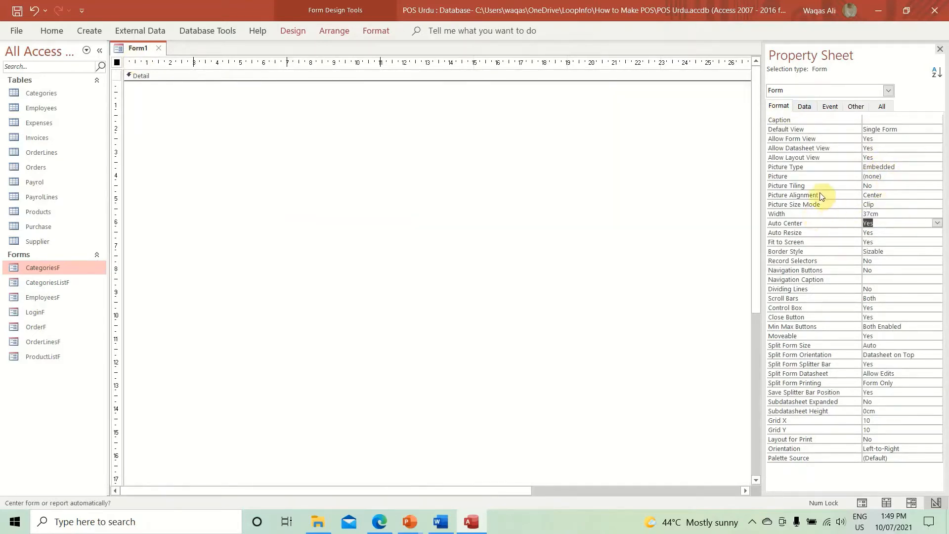
Preview the resized pop-up form in Form View and return to Design View.
{"action": "right_click", "coordinate": [126, 49]}
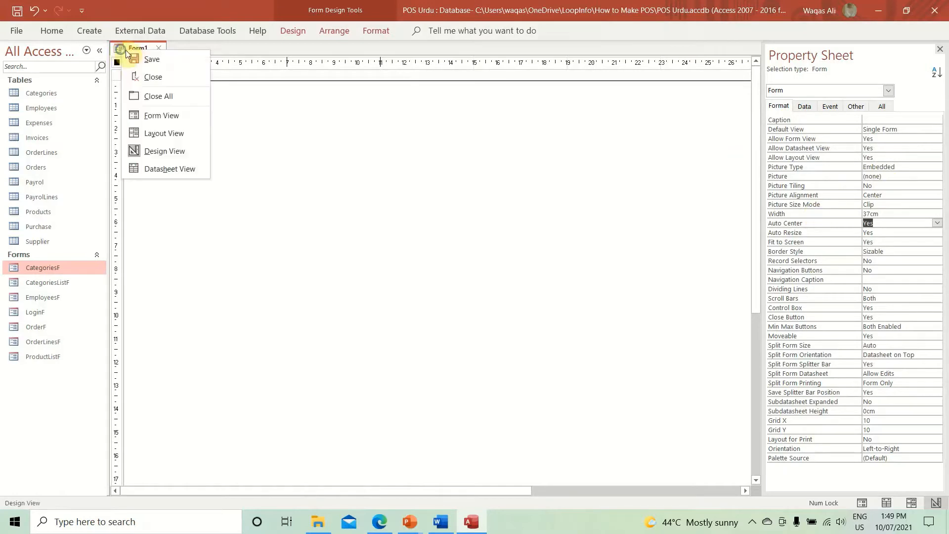
{"action": "left_click", "coordinate": [173, 122]}
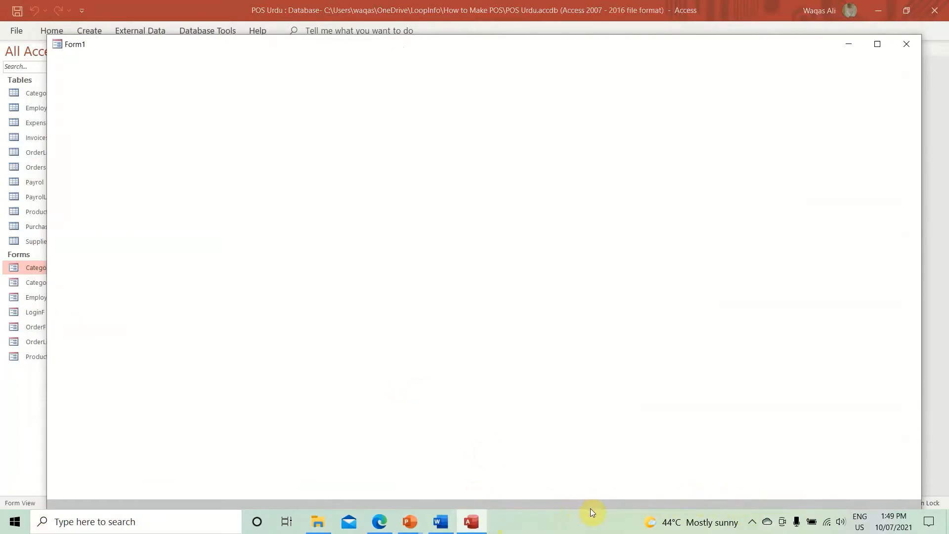
{"action": "right_click", "coordinate": [452, 227]}
{"action": "left_click", "coordinate": [476, 260]}
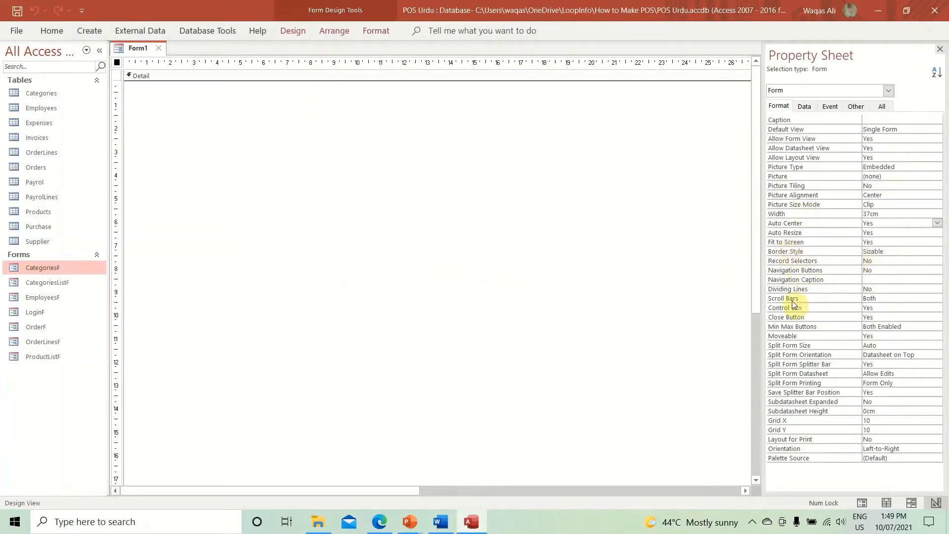
Set the form's Scroll Bars property to Neither.
{"action": "left_click", "coordinate": [883, 296]}
{"action": "left_click", "coordinate": [937, 298]}
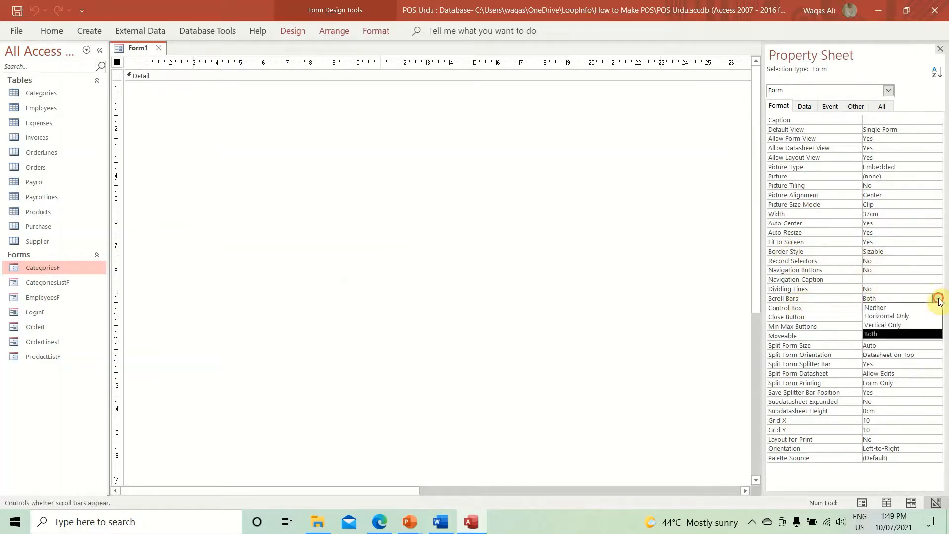
{"action": "left_click", "coordinate": [916, 307]}
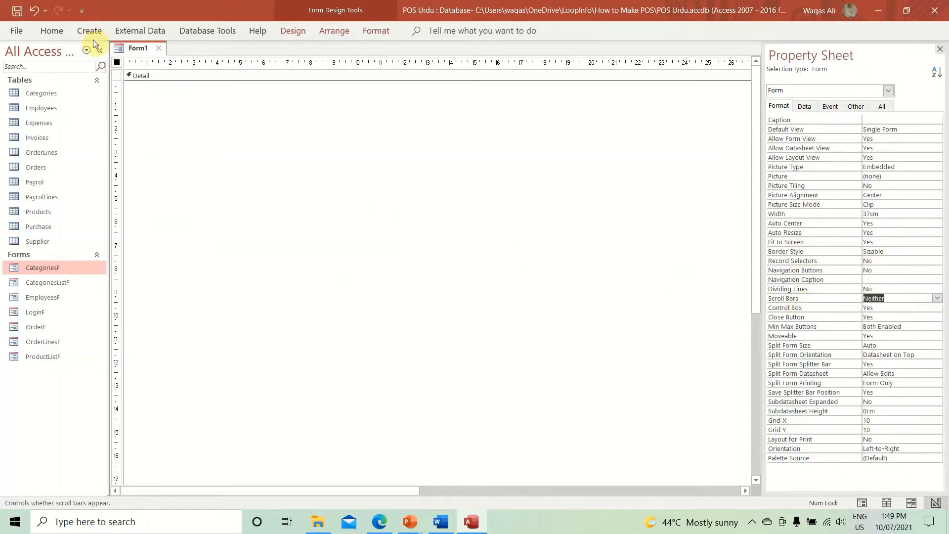
Add a form header and footer, and shorten the header section to about 0.9 cm.
{"action": "right_click", "coordinate": [491, 237]}
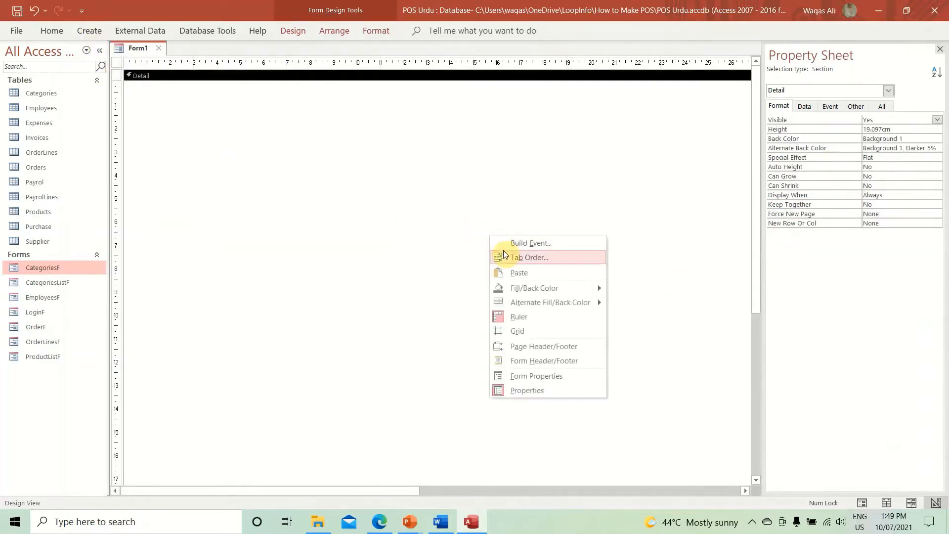
{"action": "left_click", "coordinate": [552, 361]}
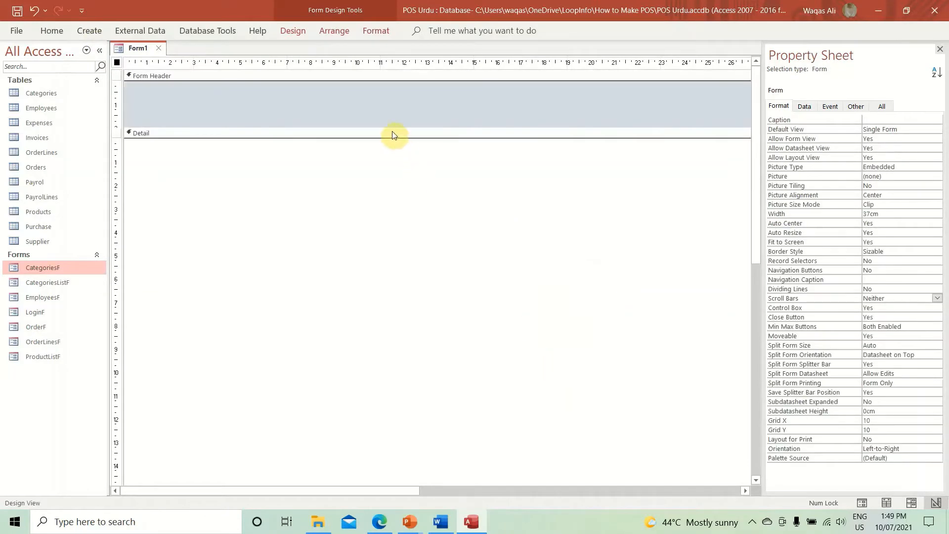
{"action": "left_click_drag", "start_coordinate": [389, 127], "coordinate": [390, 100]}
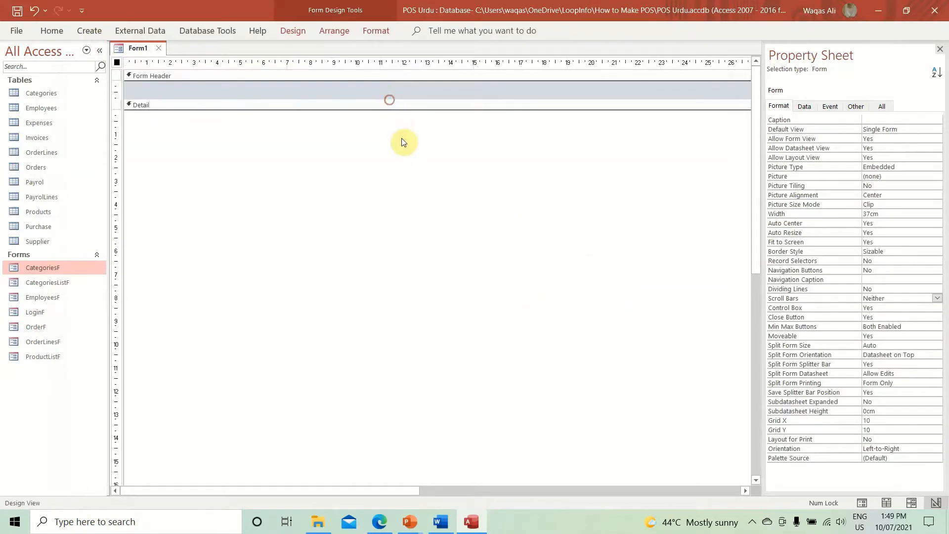
{"action": "left_click", "coordinate": [455, 99]}
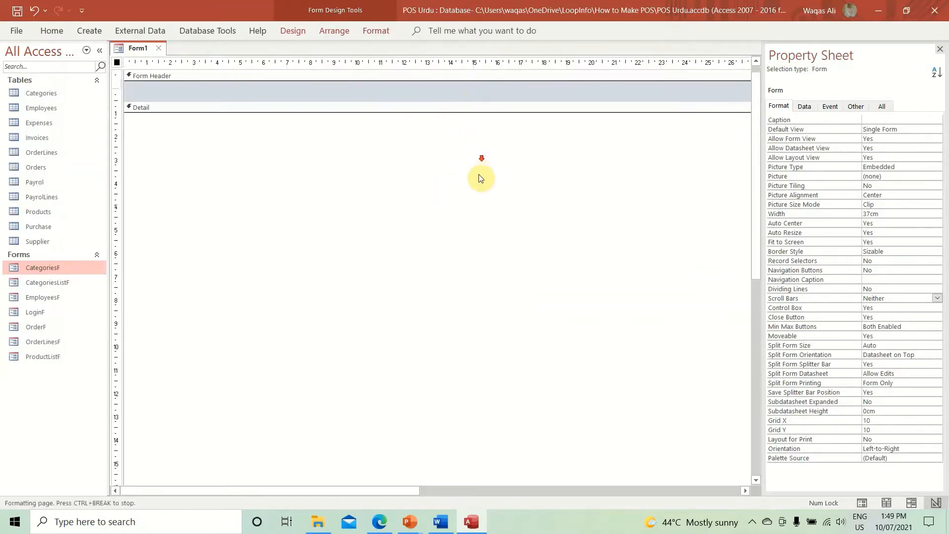
Collapse the form footer section so it takes up no height.
{"action": "scroll", "coordinate": [489, 197], "scroll_direction": "down", "scroll_amount": 5}
{"action": "left_click", "coordinate": [586, 428]}
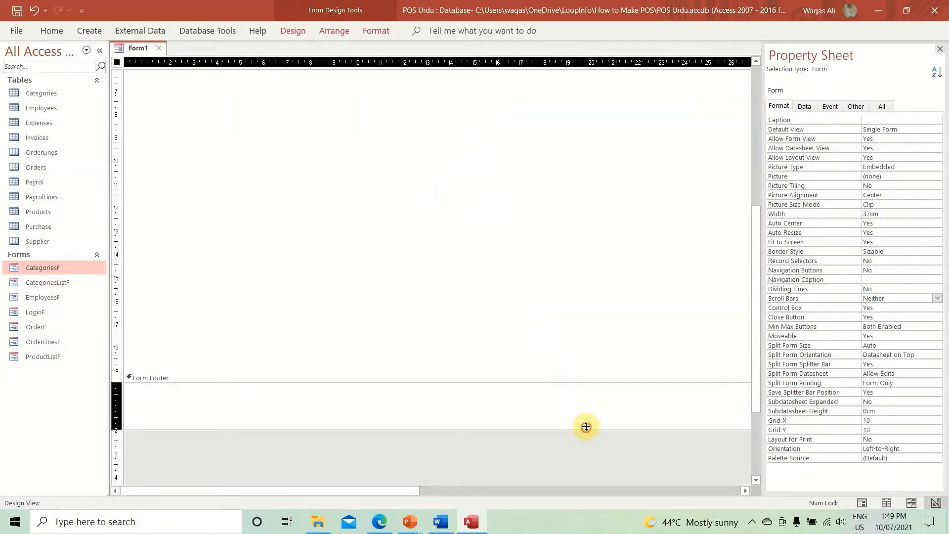
{"action": "scroll", "coordinate": [443, 136], "scroll_direction": "up", "scroll_amount": 5}
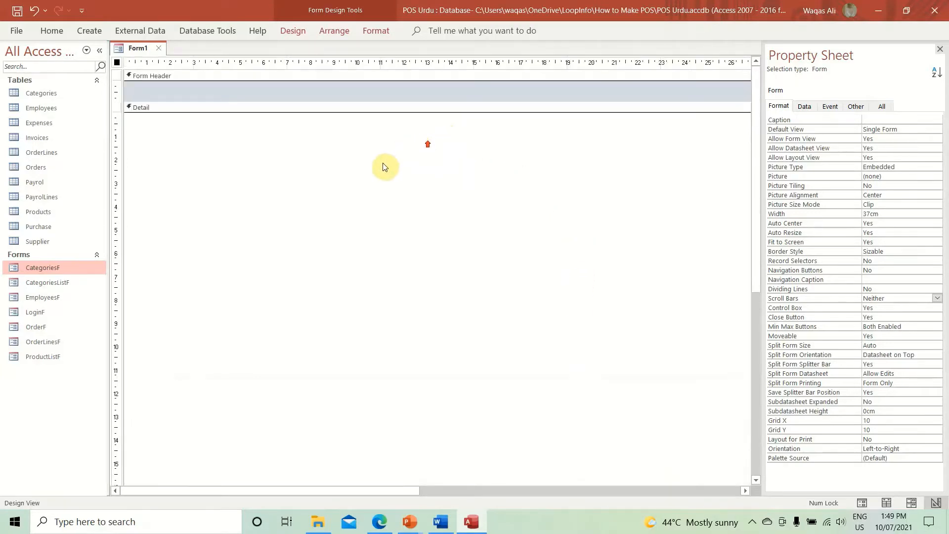
{"action": "scroll", "coordinate": [382, 171], "scroll_direction": "down", "scroll_amount": 5}
{"action": "scroll", "coordinate": [383, 173], "scroll_direction": "up", "scroll_amount": 5}
Save the form under the name DashboardF.
{"action": "right_click", "coordinate": [133, 49]}
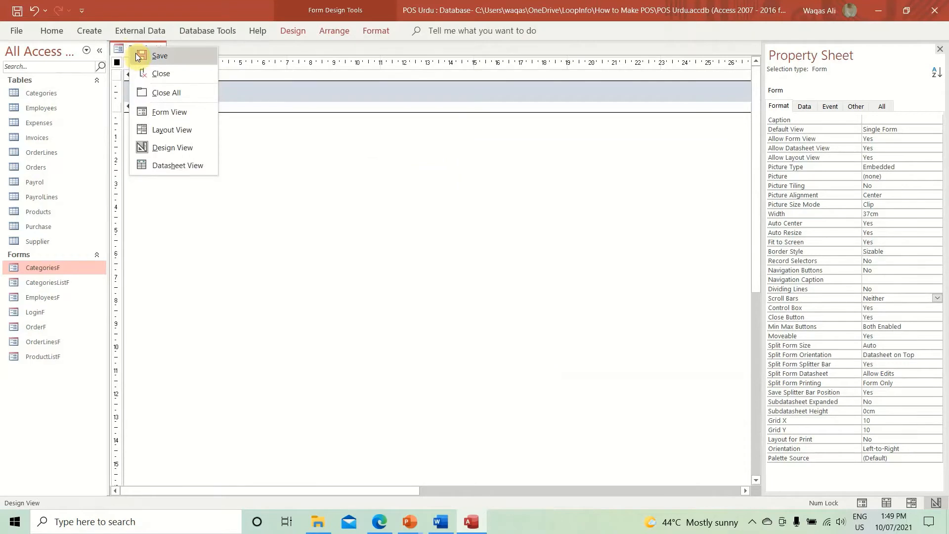
{"action": "left_click", "coordinate": [135, 53]}
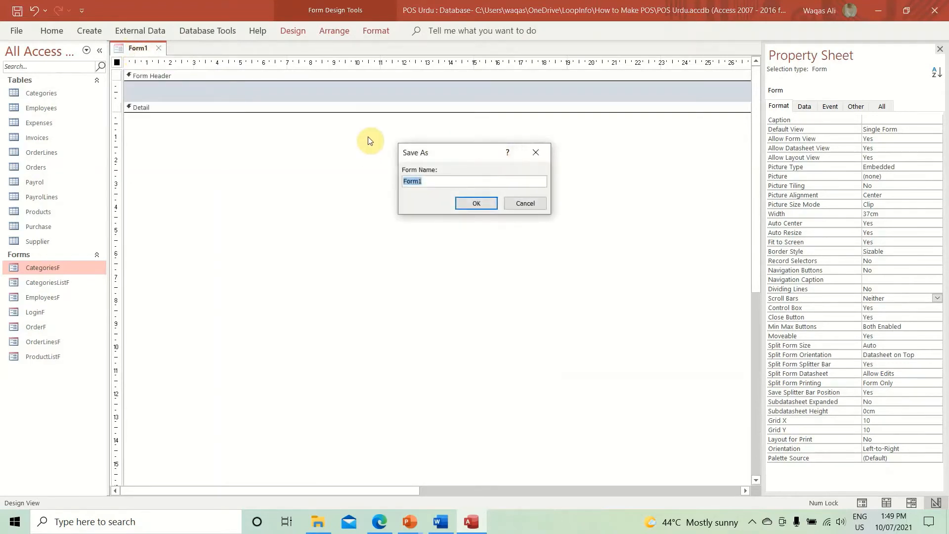
{"action": "type", "text": "DashboardF"}
{"action": "key", "text": "Return"}
{"action": "right_click", "coordinate": [132, 49]}
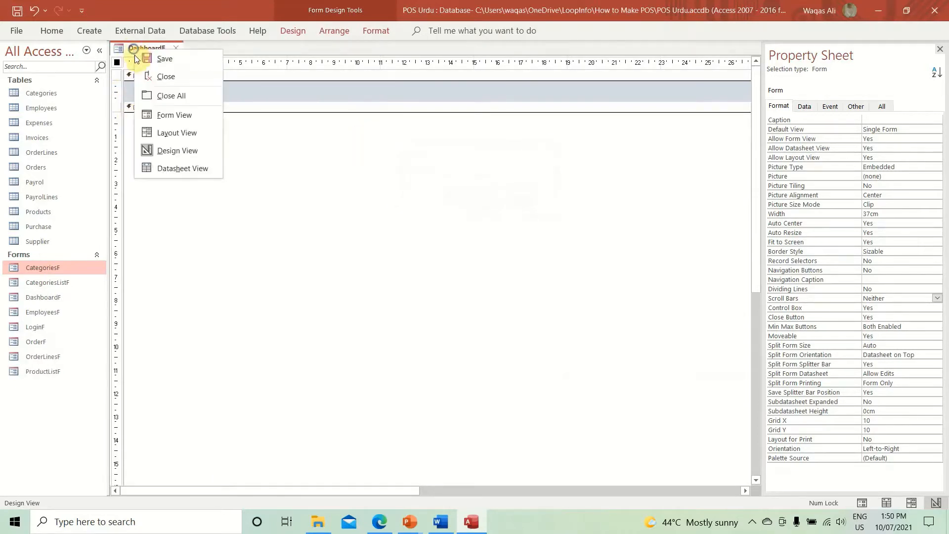
{"action": "left_click", "coordinate": [144, 58]}
Open DashboardF in Form View and move its window up so the whole form can be inspected.
{"action": "right_click", "coordinate": [145, 47]}
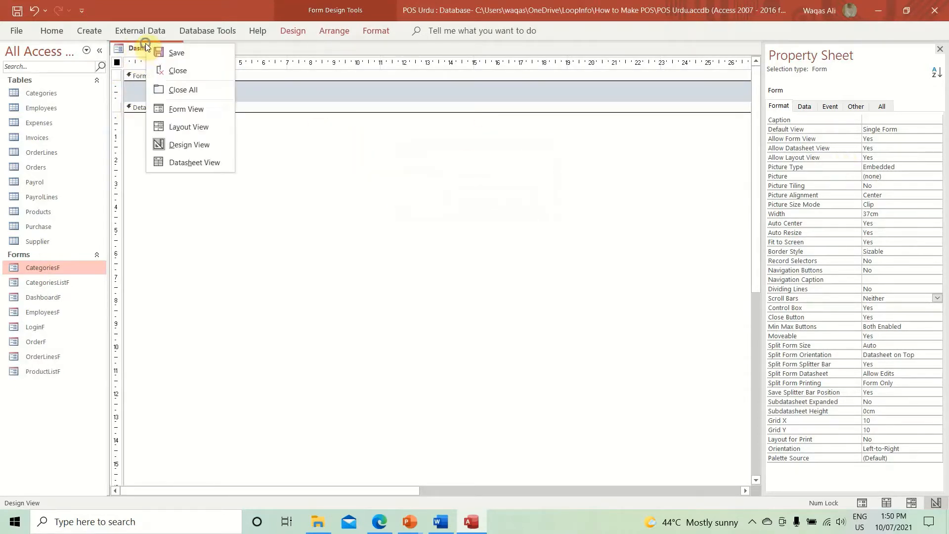
{"action": "left_click", "coordinate": [180, 109]}
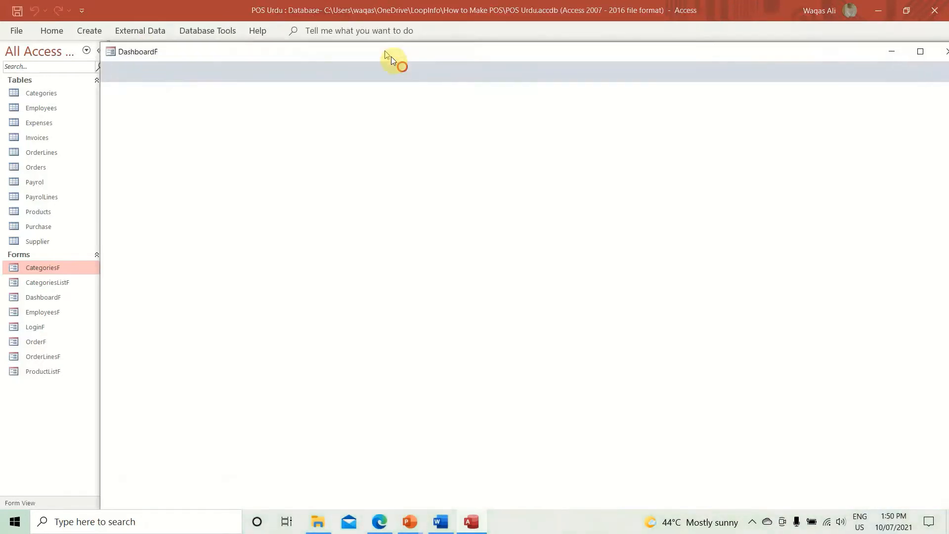
{"action": "left_click_drag", "start_coordinate": [390, 56], "coordinate": [354, 28]}
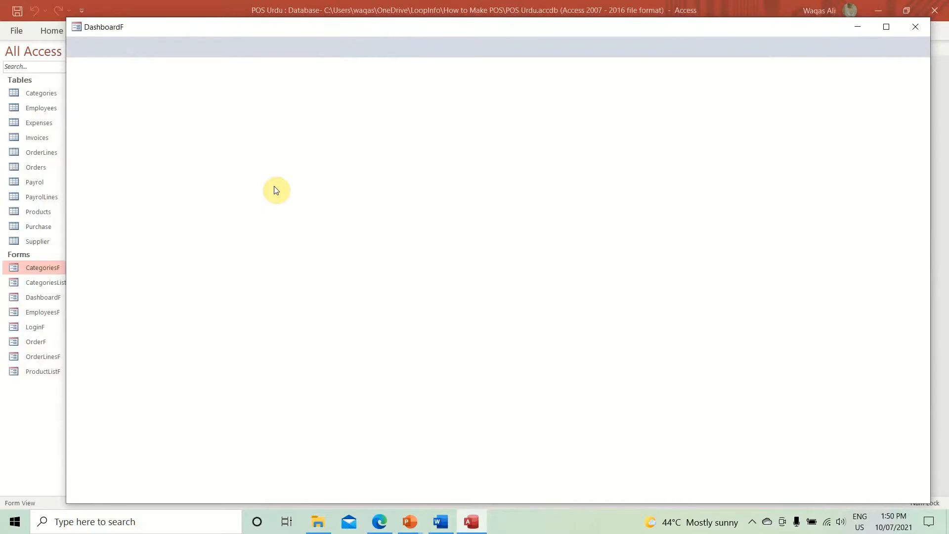
Maximize the DashboardF window to check its full-screen fit, and return the form to Design View.
{"action": "left_click", "coordinate": [887, 27]}
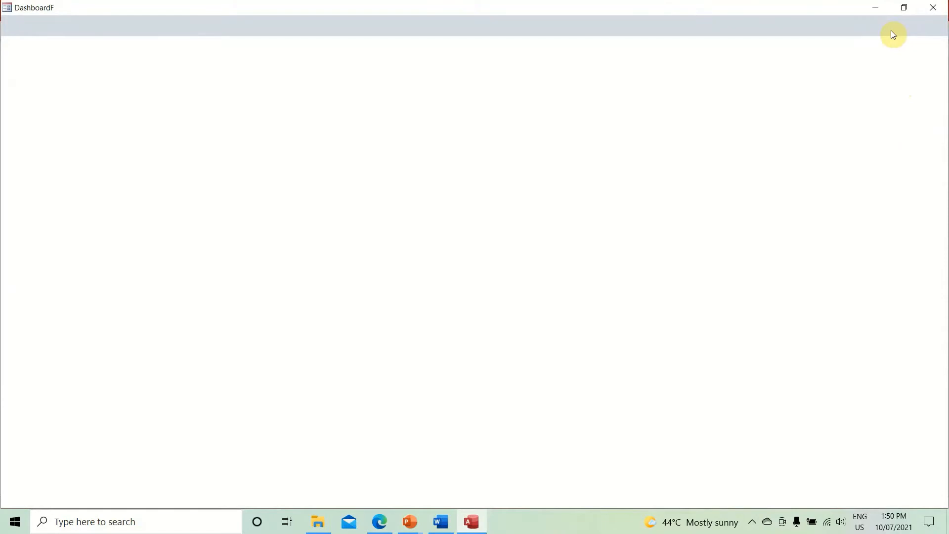
{"action": "right_click", "coordinate": [542, 76]}
{"action": "left_click", "coordinate": [569, 112]}
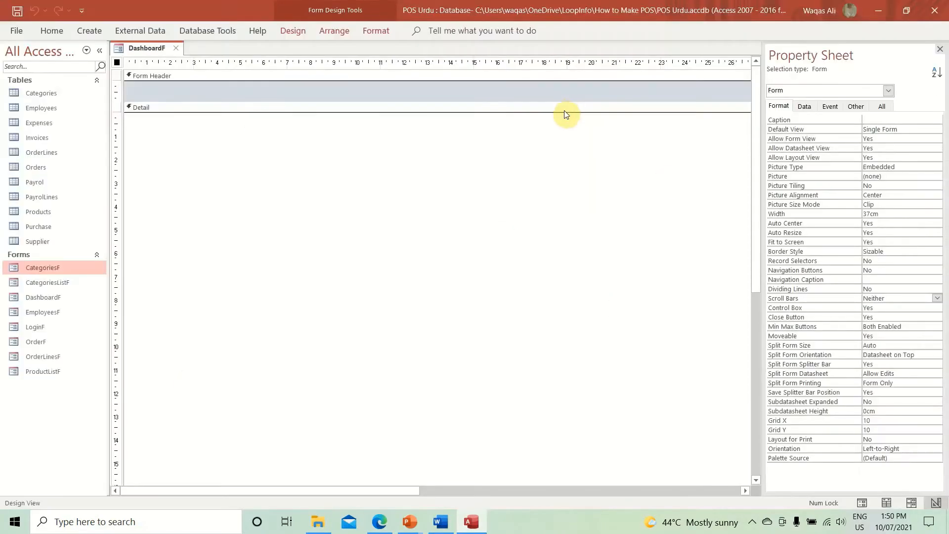
Create a VBA event procedure for the form's On Load event using the Code Builder.
{"action": "left_click", "coordinate": [828, 108]}
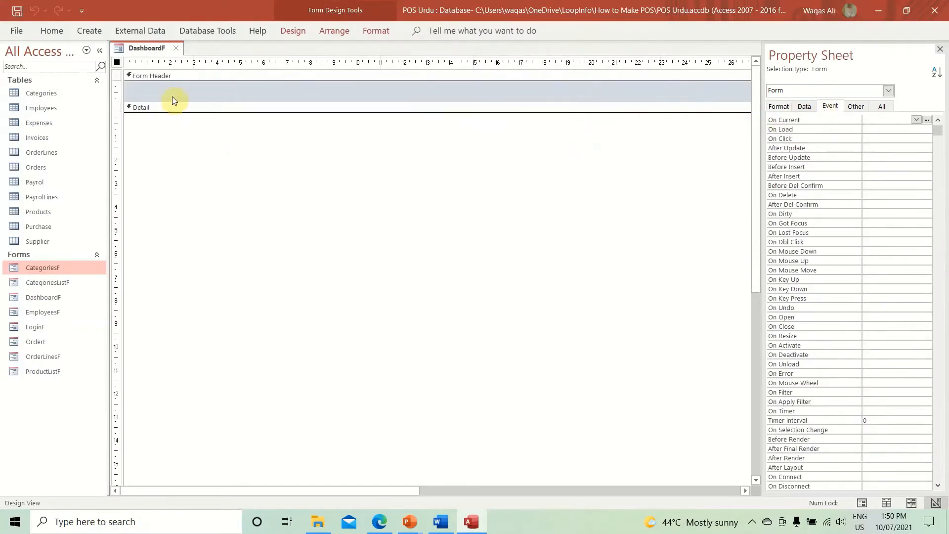
{"action": "left_click", "coordinate": [875, 130]}
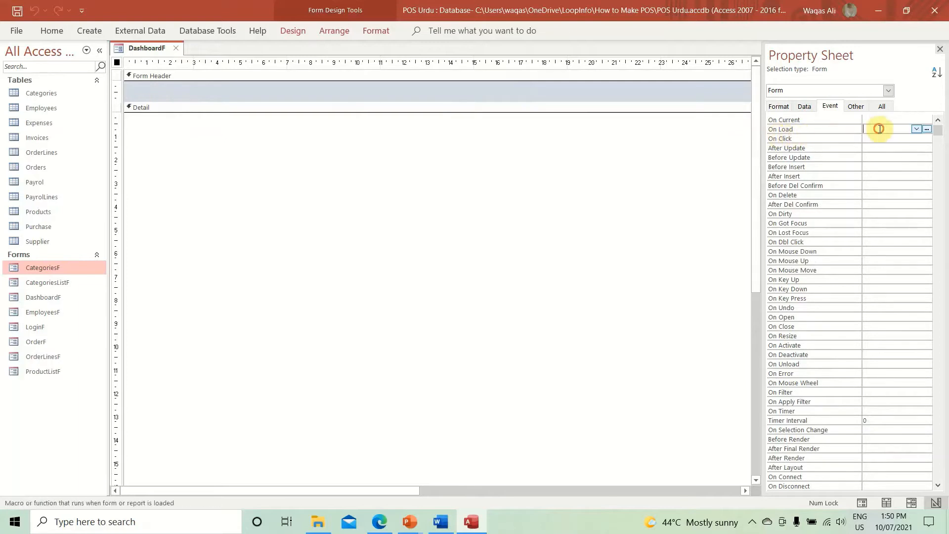
{"action": "left_click", "coordinate": [926, 129]}
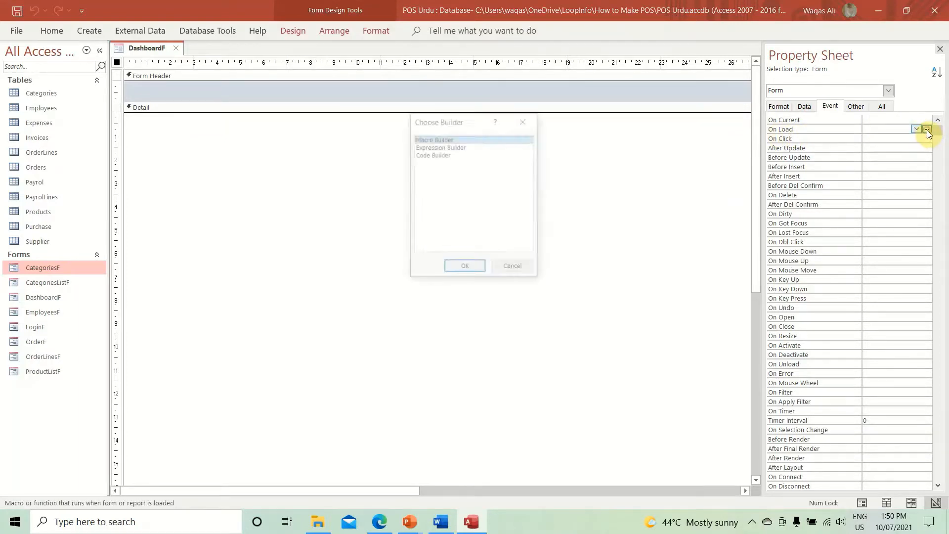
{"action": "left_click", "coordinate": [432, 154]}
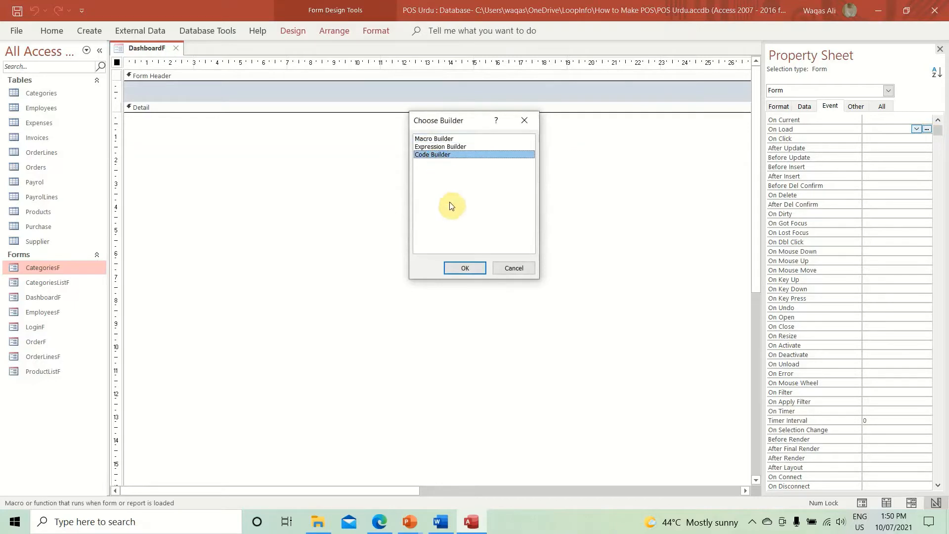
{"action": "left_click", "coordinate": [466, 268]}
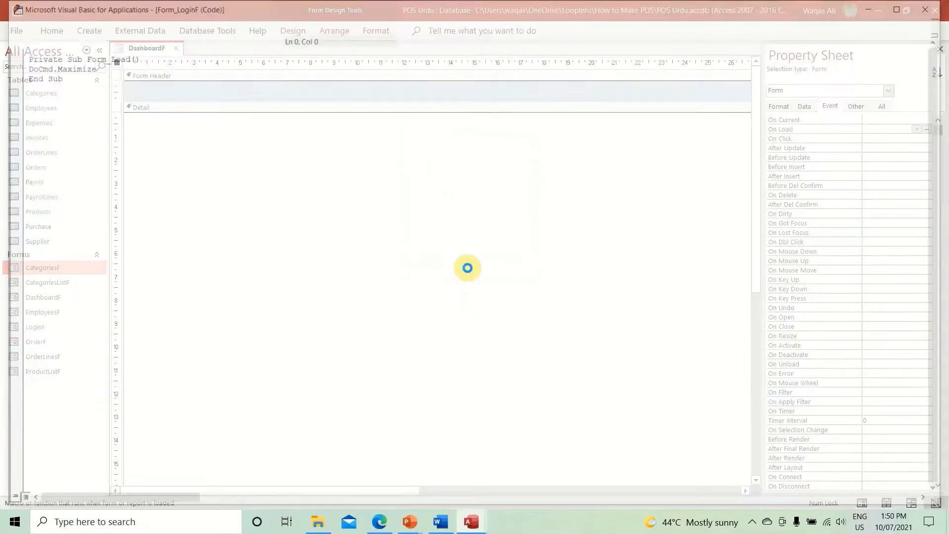
Add DoCmd.Maximize to the Form_Load procedure and close the code editor.
{"action": "type", "text": "do"}
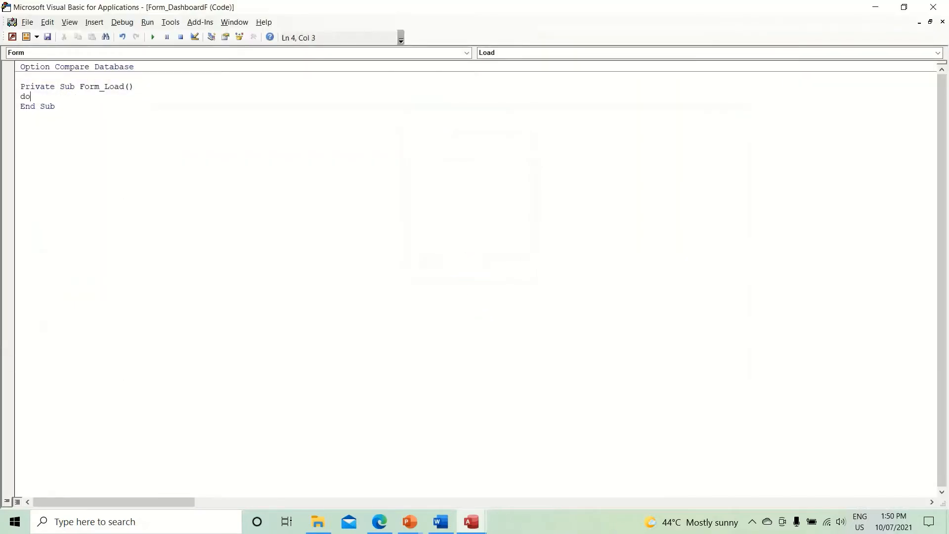
{"action": "type", "text": "cmd.ma"}
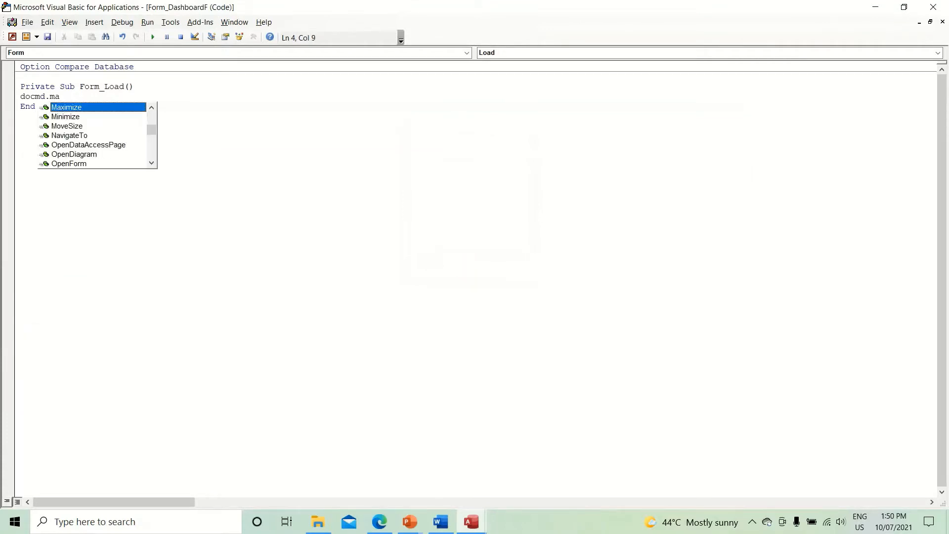
{"action": "key", "text": "Tab"}
{"action": "left_click", "coordinate": [458, 260]}
{"action": "left_click", "coordinate": [129, 23]}
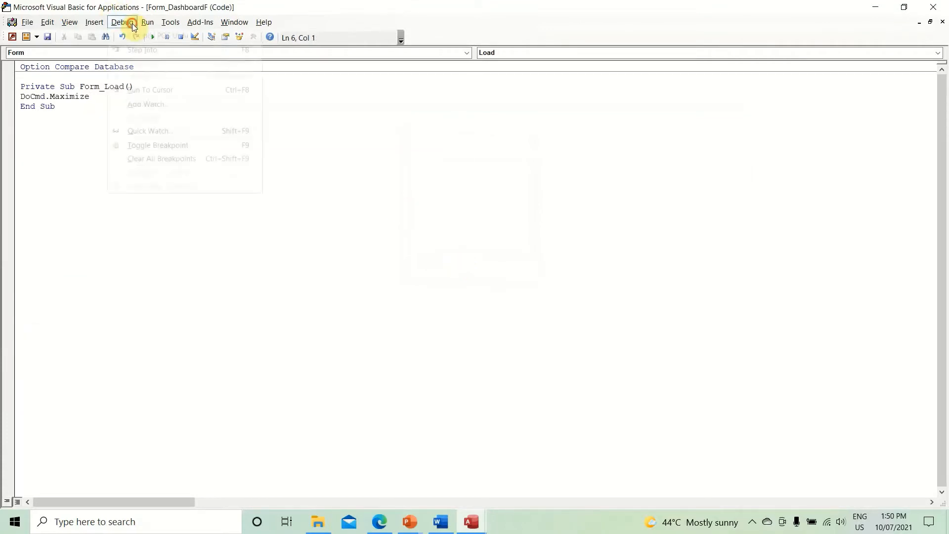
{"action": "left_click", "coordinate": [133, 23]}
{"action": "left_click", "coordinate": [933, 6]}
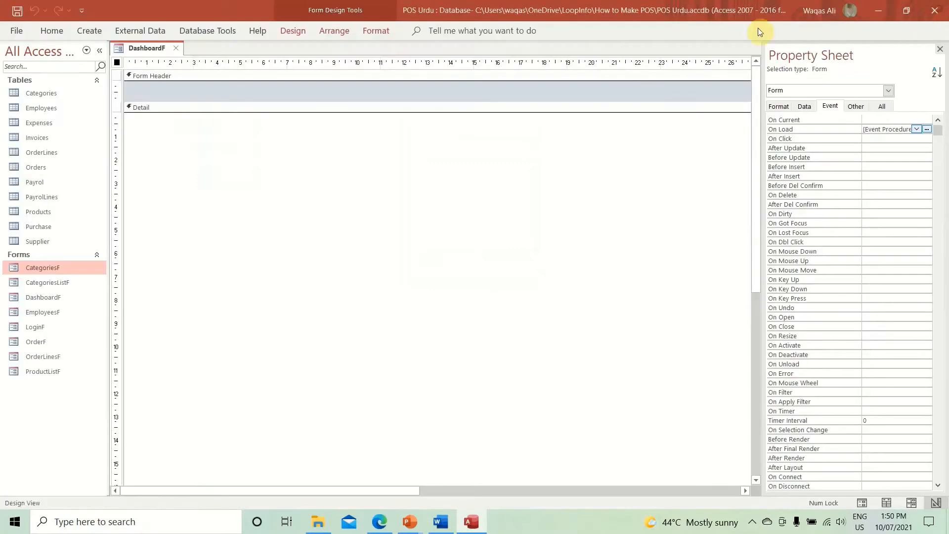
Close DashboardF and reopen it from the forms list to check how it loads.
{"action": "left_click", "coordinate": [140, 50]}
{"action": "left_click", "coordinate": [172, 48]}
{"action": "left_click", "coordinate": [47, 296]}
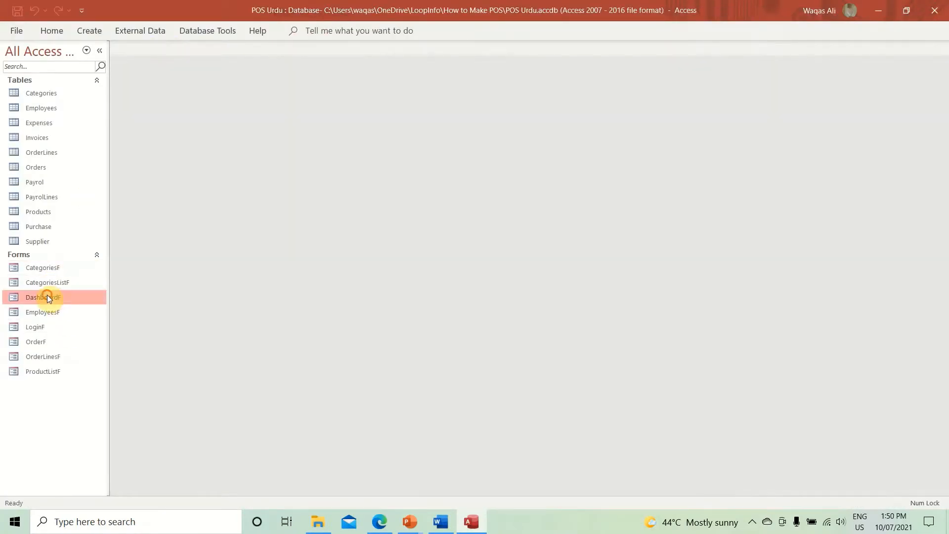
{"action": "left_click", "coordinate": [46, 297]}
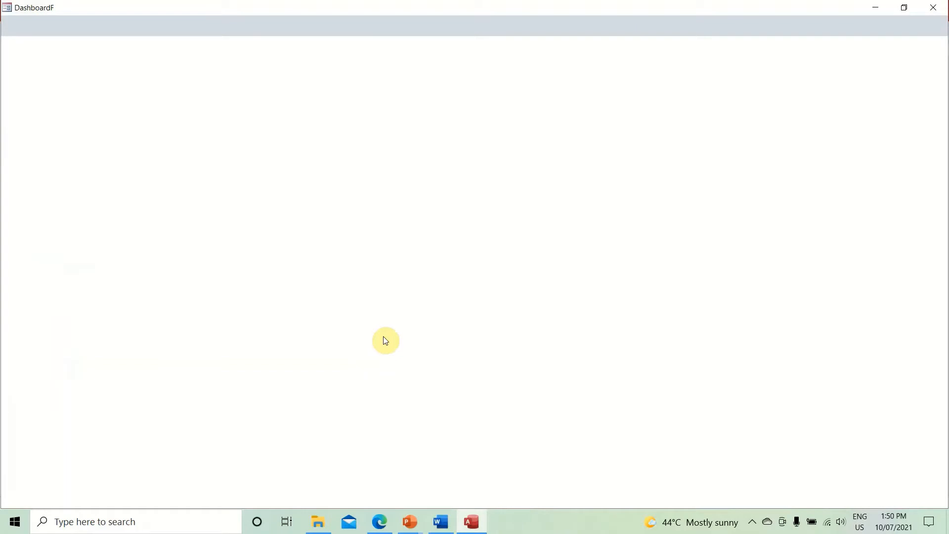
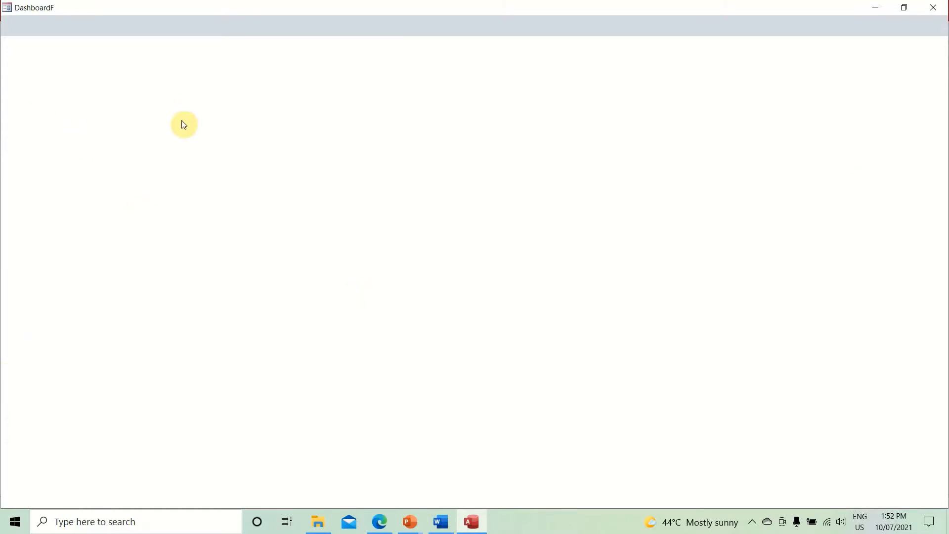
Switch the form to Design View and place a rectangle about 1.5 cm square in the detail section.
{"action": "right_click", "coordinate": [425, 70]}
{"action": "left_click", "coordinate": [446, 110]}
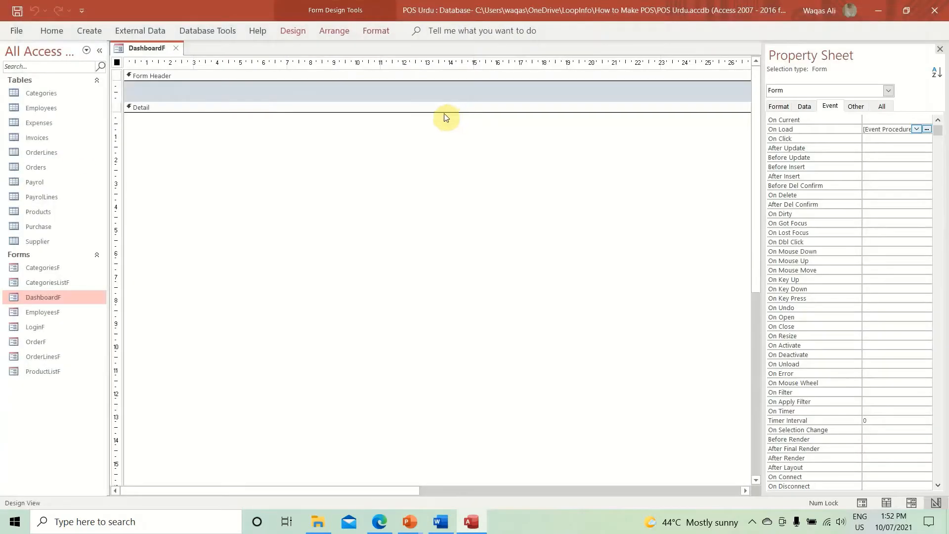
{"action": "left_click", "coordinate": [296, 31]}
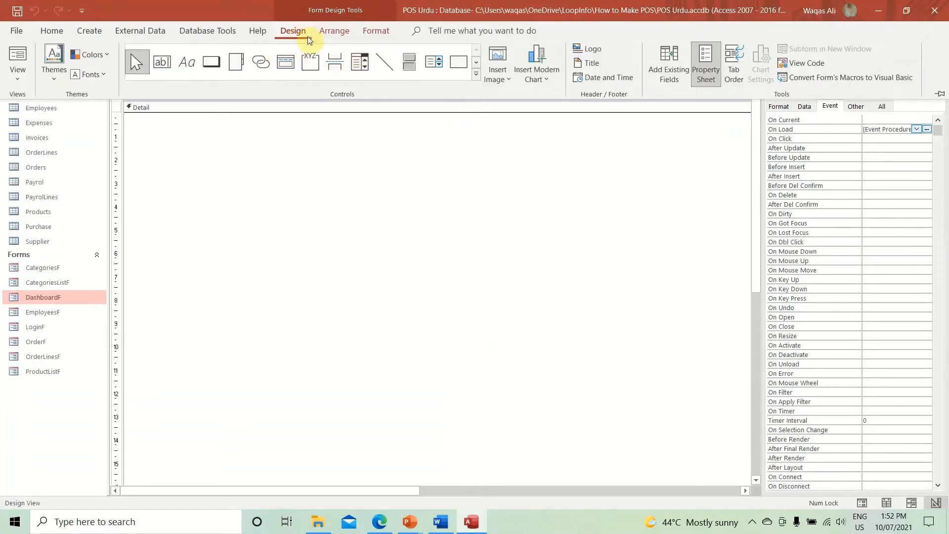
{"action": "left_click", "coordinate": [459, 65]}
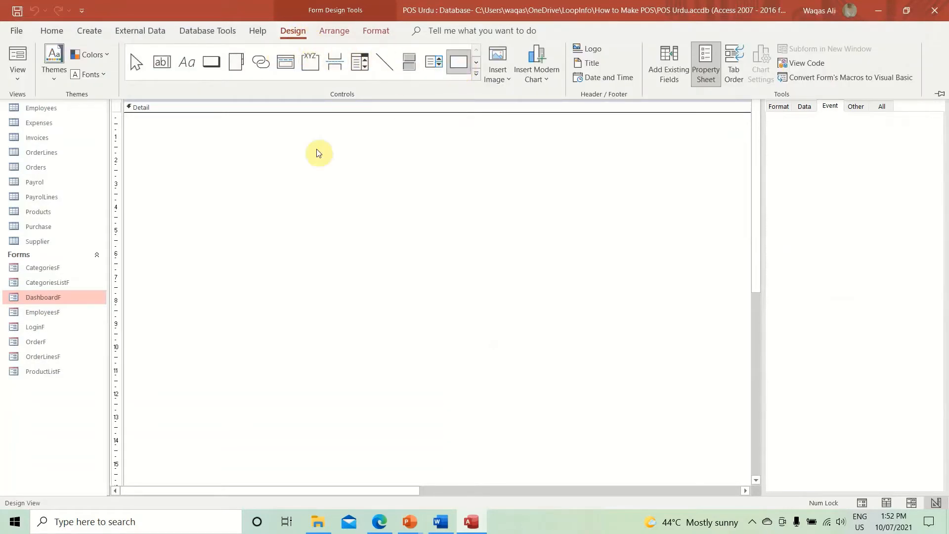
{"action": "left_click", "coordinate": [248, 169]}
{"action": "left_click", "coordinate": [156, 151]}
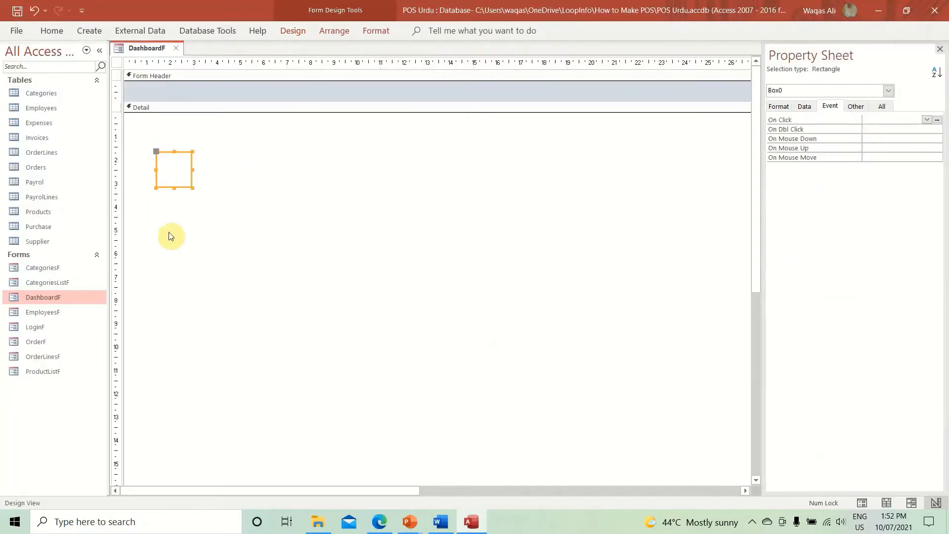
Set both the width and the height of the rectangle to 5.079 cm.
{"action": "left_click", "coordinate": [776, 108]}
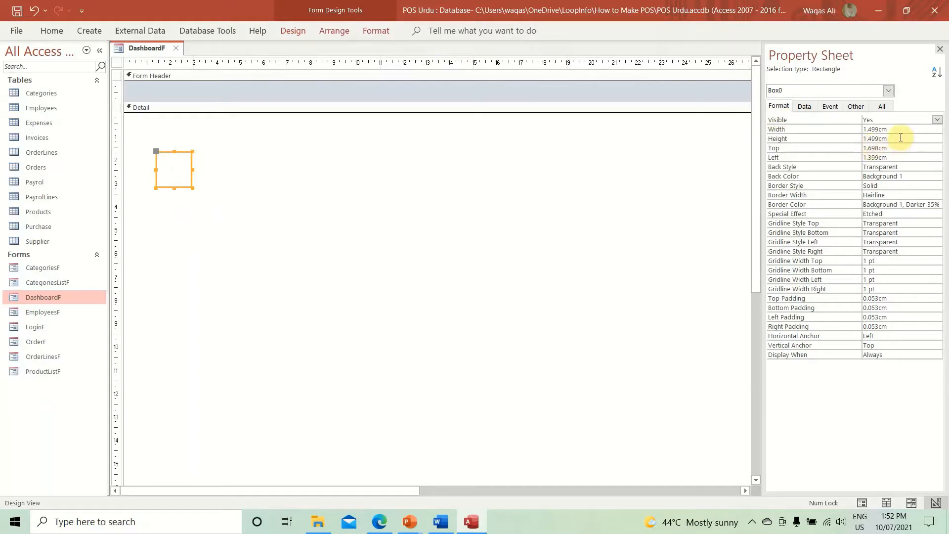
{"action": "left_click", "coordinate": [840, 138]}
{"action": "left_click", "coordinate": [812, 129]}
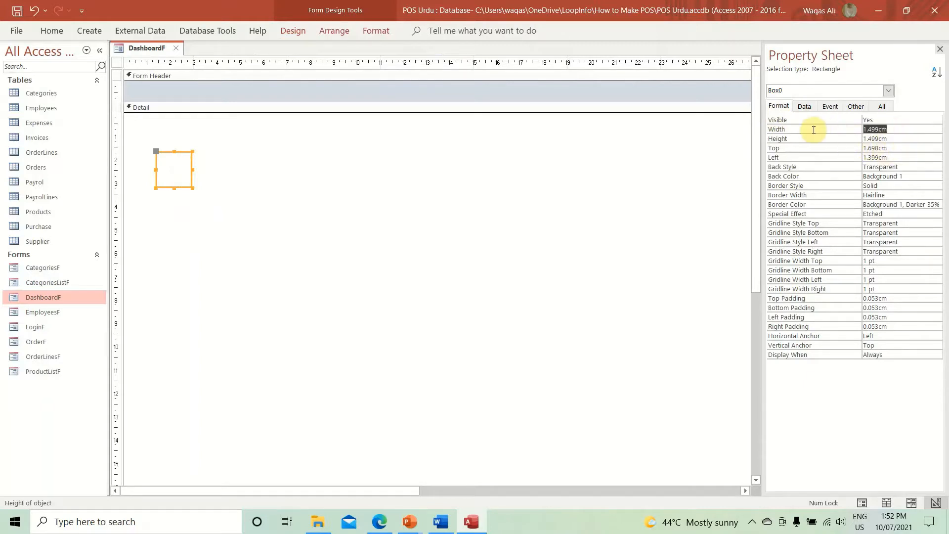
{"action": "type", "text": "2"}
{"action": "type", "text": "5.079"}
{"action": "key", "text": "Return"}
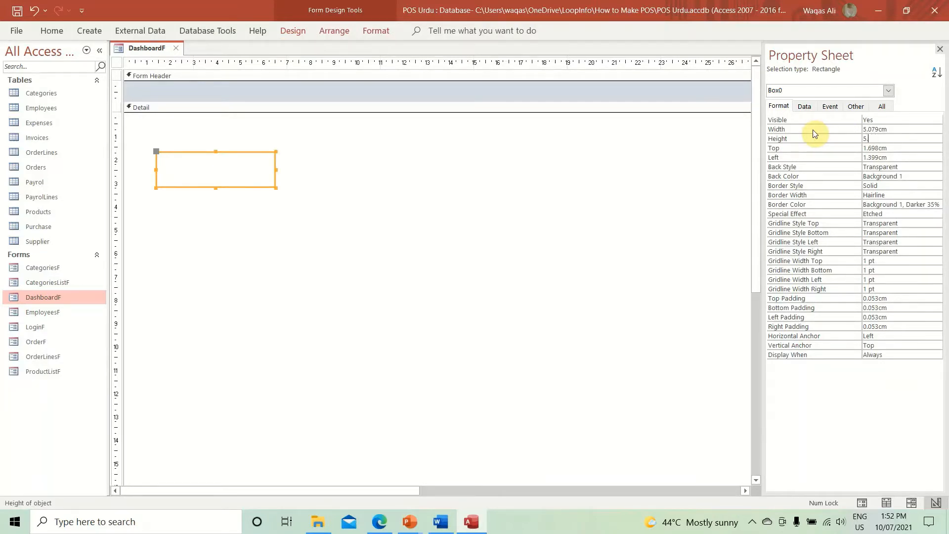
{"action": "key", "text": "Return"}
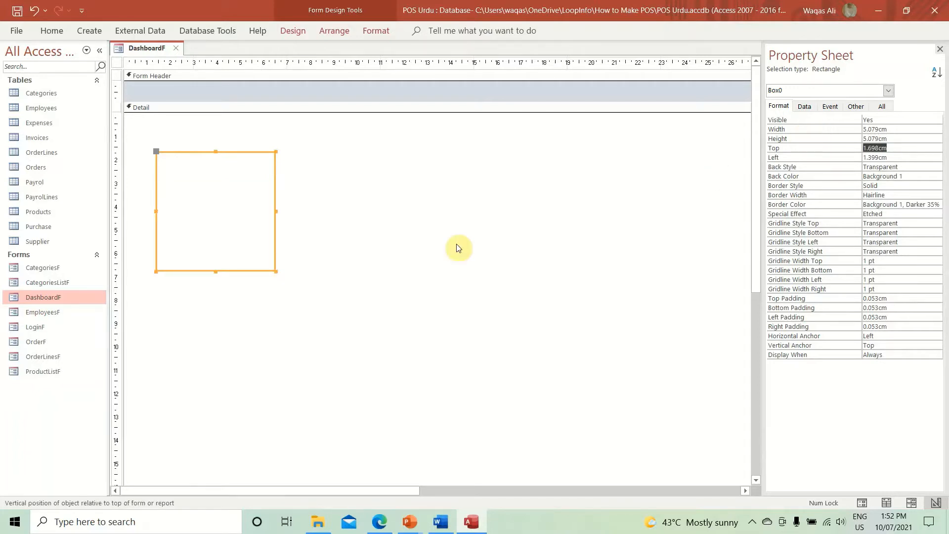
Copy the first box's distance from the top in the Word document and set the rectangle's Top to 1.397cm in Access.
{"action": "left_click", "coordinate": [247, 265]}
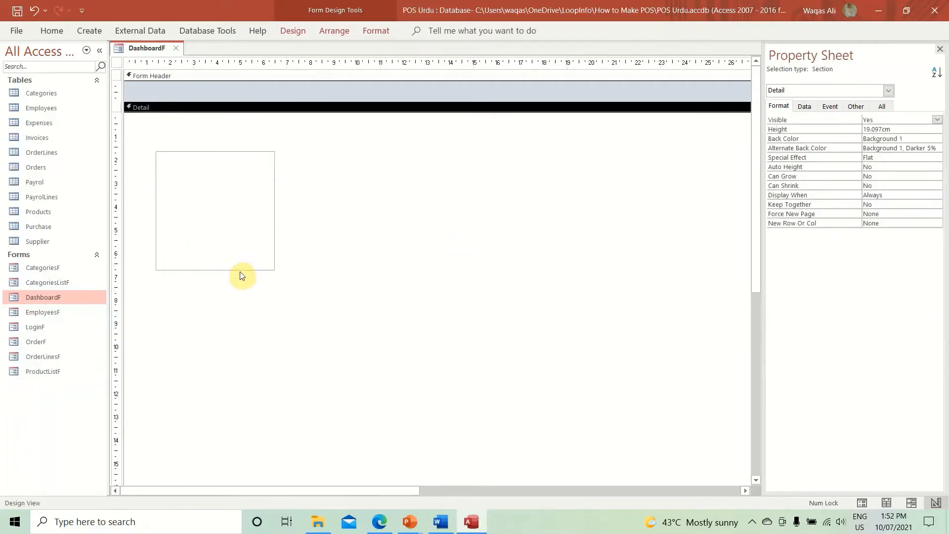
{"action": "left_click", "coordinate": [240, 270]}
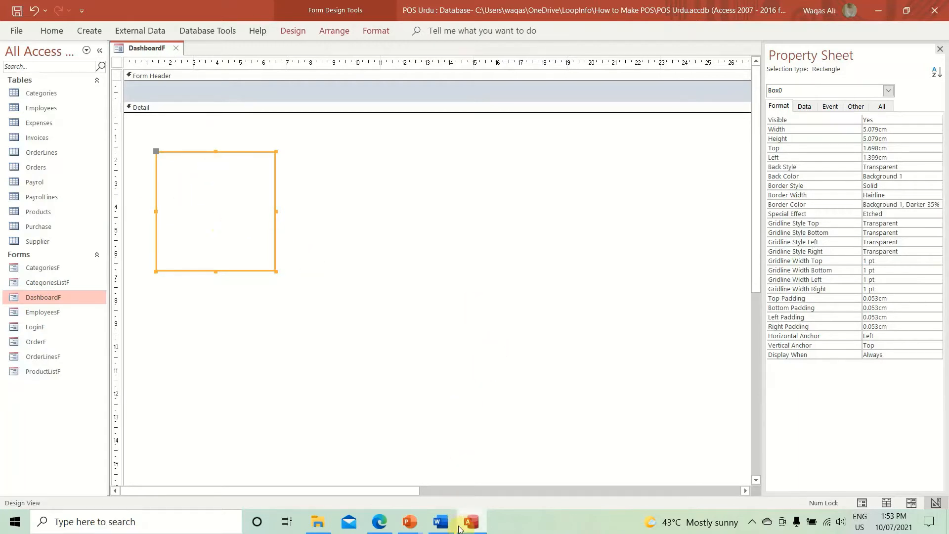
{"action": "left_click", "coordinate": [442, 523]}
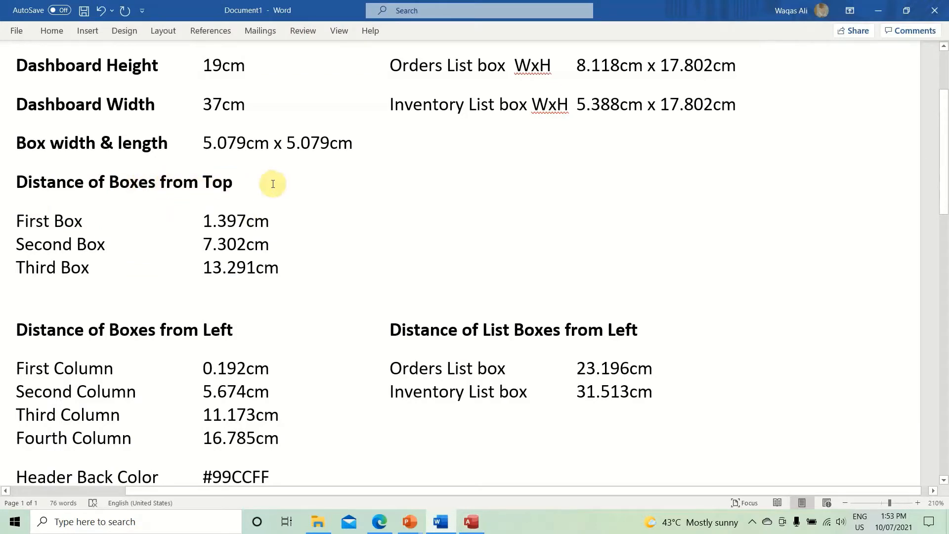
{"action": "double_click", "coordinate": [251, 222]}
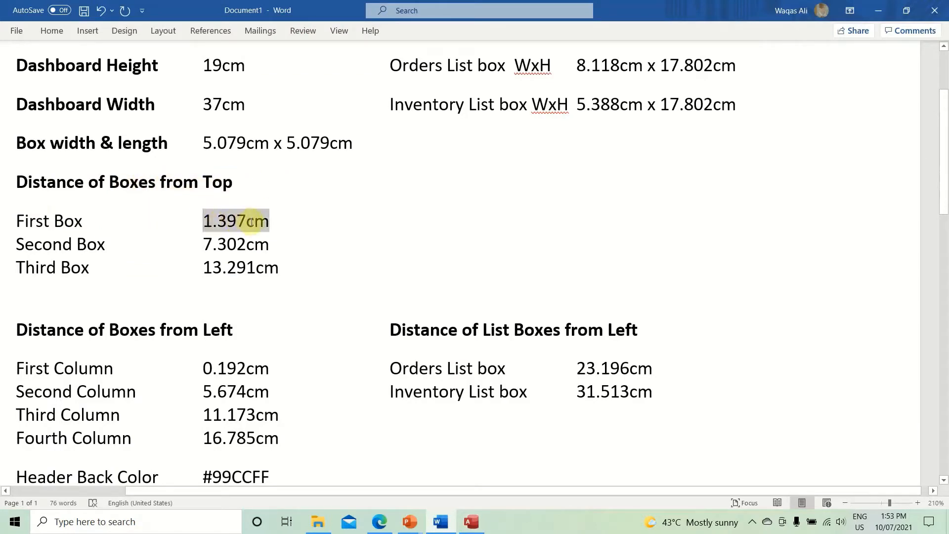
{"action": "key", "text": "ctrl+c"}
{"action": "key", "text": "alt+Tab"}
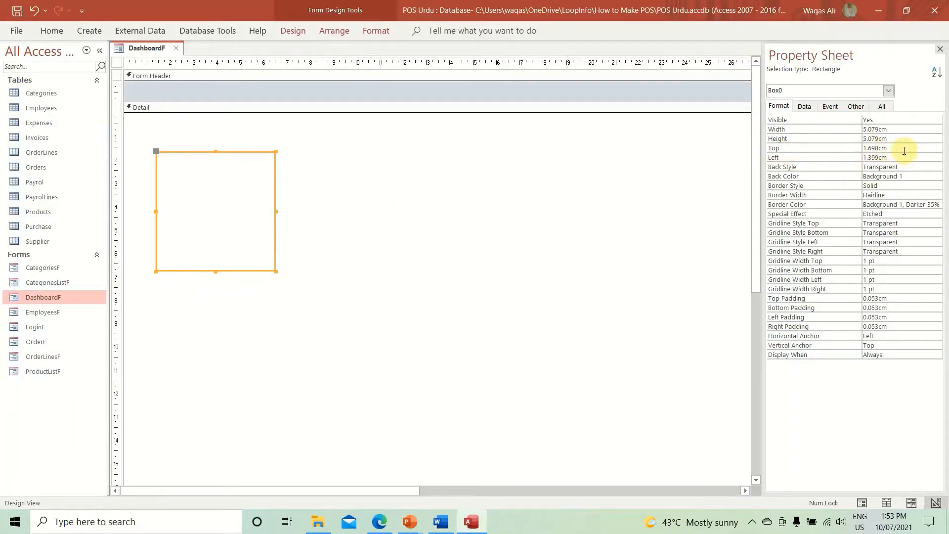
{"action": "left_click", "coordinate": [811, 146]}
{"action": "key", "text": "ctrl+v"}
{"action": "key", "text": "Return"}
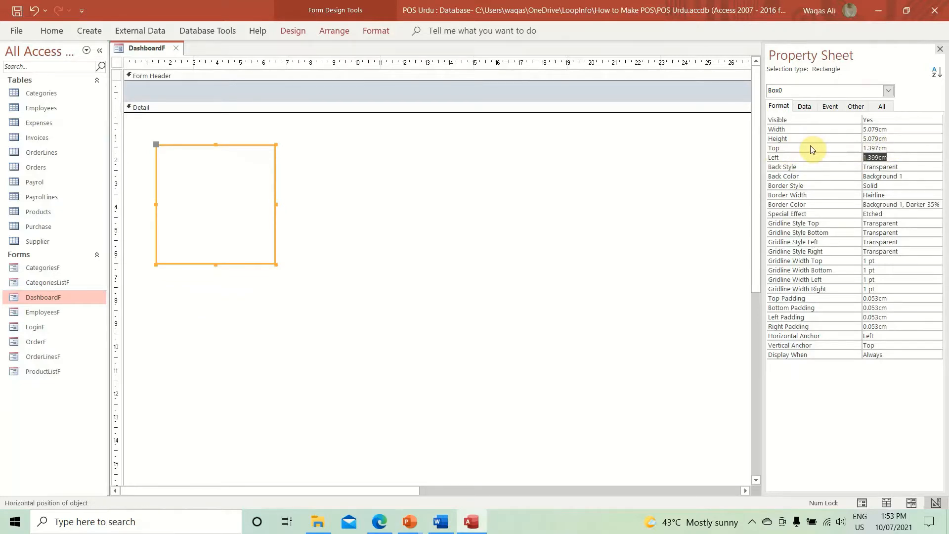
Look up the first column's distance from the left in the Word document and set the rectangle's Left to 0.192cm in Access.
{"action": "key", "text": "alt+Tab"}
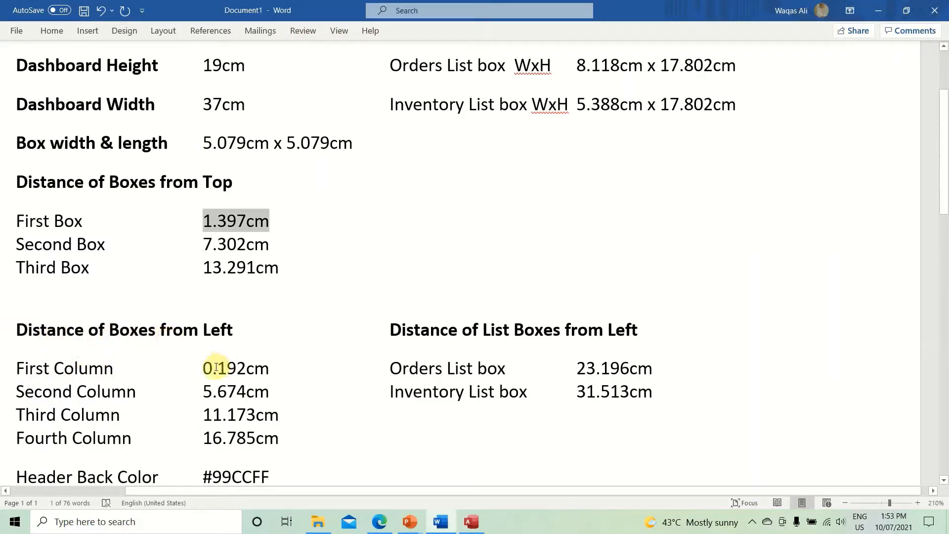
{"action": "left_click_drag", "start_coordinate": [207, 368], "coordinate": [269, 366]}
{"action": "key", "text": "alt+Tab"}
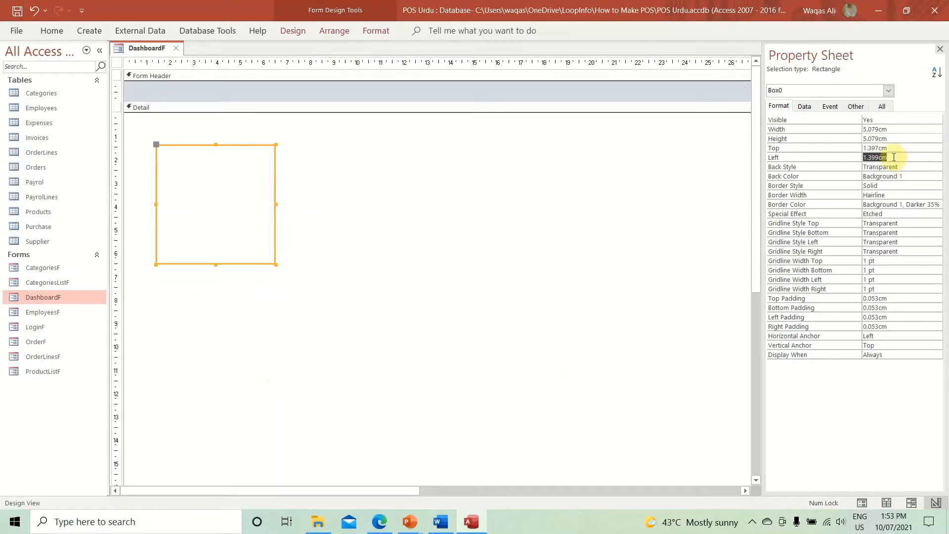
{"action": "left_click", "coordinate": [922, 159]}
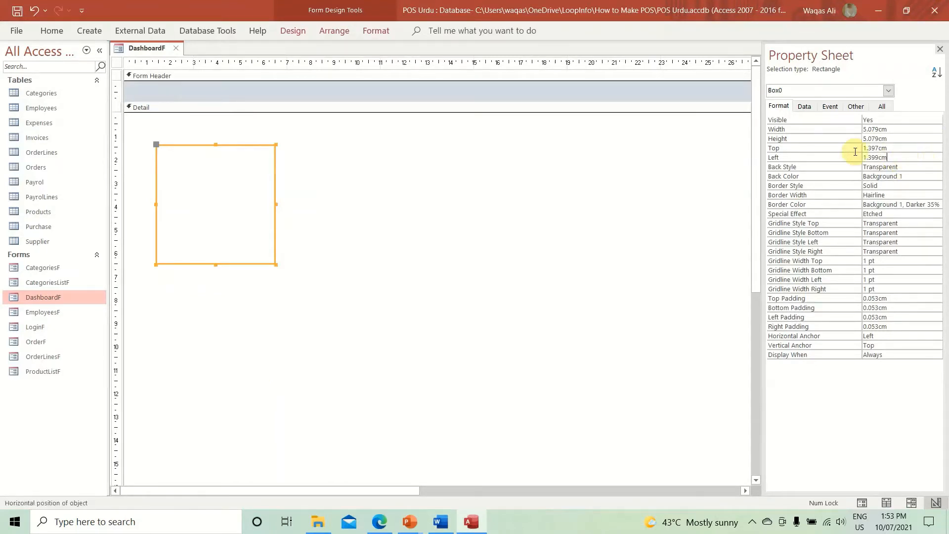
{"action": "key", "text": "BackSpace"}
{"action": "key", "text": "BackSpace"}
{"action": "key", "text": "BackSpace"}
{"action": "key", "text": "BackSpace"}
{"action": "key", "text": "BackSpace"}
{"action": "key", "text": "BackSpace"}
{"action": "key", "text": "BackSpace"}
{"action": "type", "text": "0.192cm"}
{"action": "key", "text": "Return"}
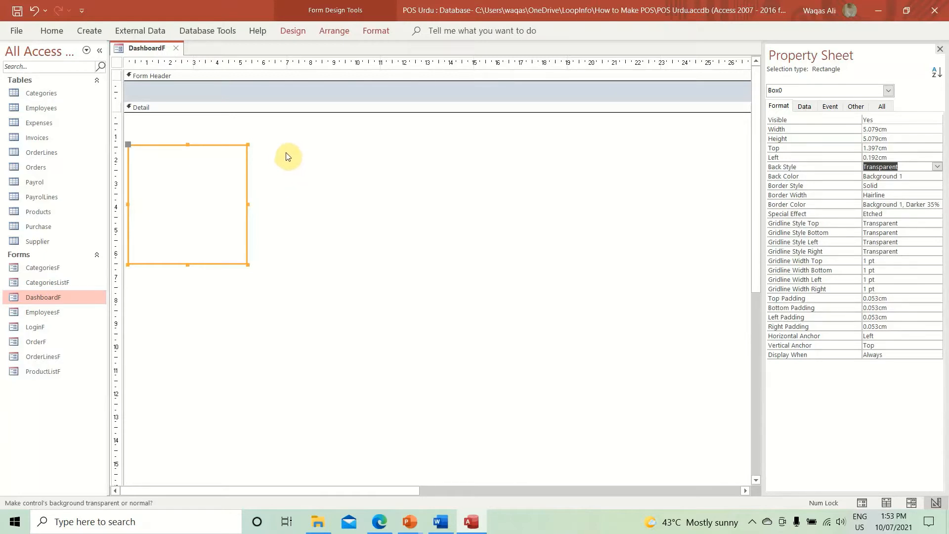
Check the rectangle's placement in Form View and return the form to Design View.
{"action": "right_click", "coordinate": [142, 48]}
{"action": "left_click", "coordinate": [191, 102]}
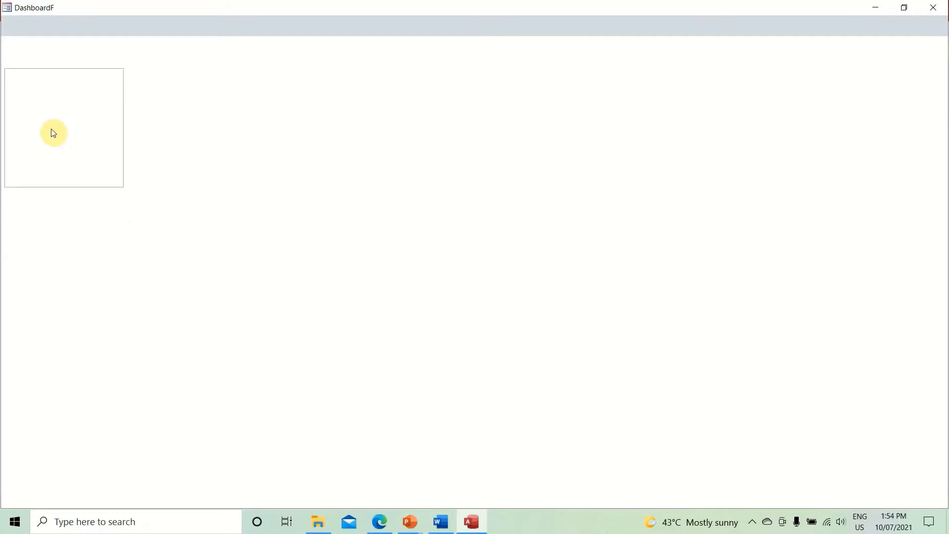
{"action": "right_click", "coordinate": [482, 96]}
{"action": "left_click", "coordinate": [516, 131]}
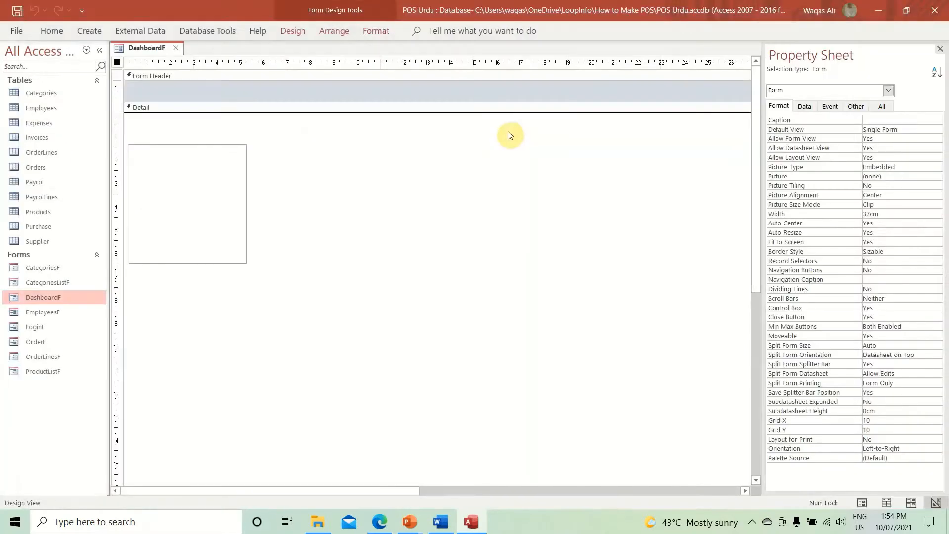
Draw an image control about 5 cm wide and 5.1 cm high over the rectangle.
{"action": "left_click", "coordinate": [237, 221]}
{"action": "left_click", "coordinate": [247, 227]}
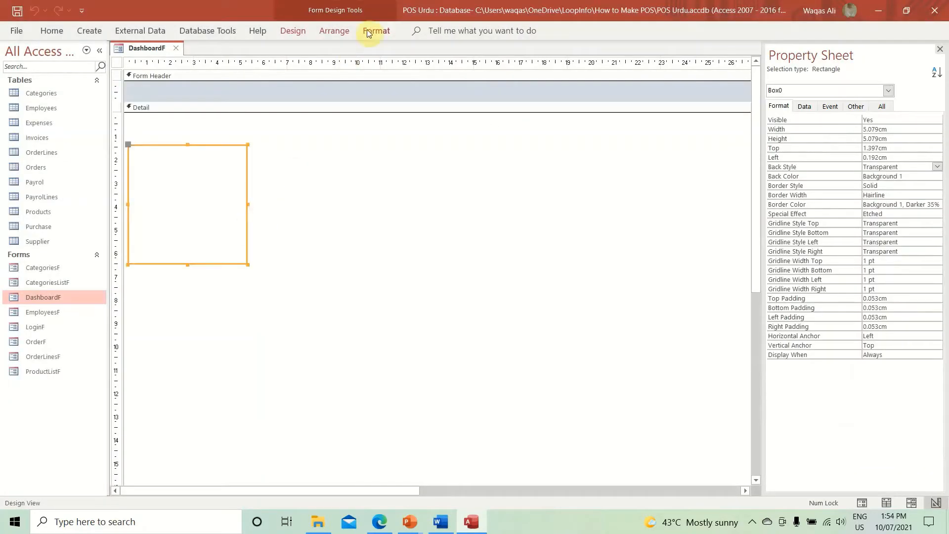
{"action": "left_click", "coordinate": [295, 31]}
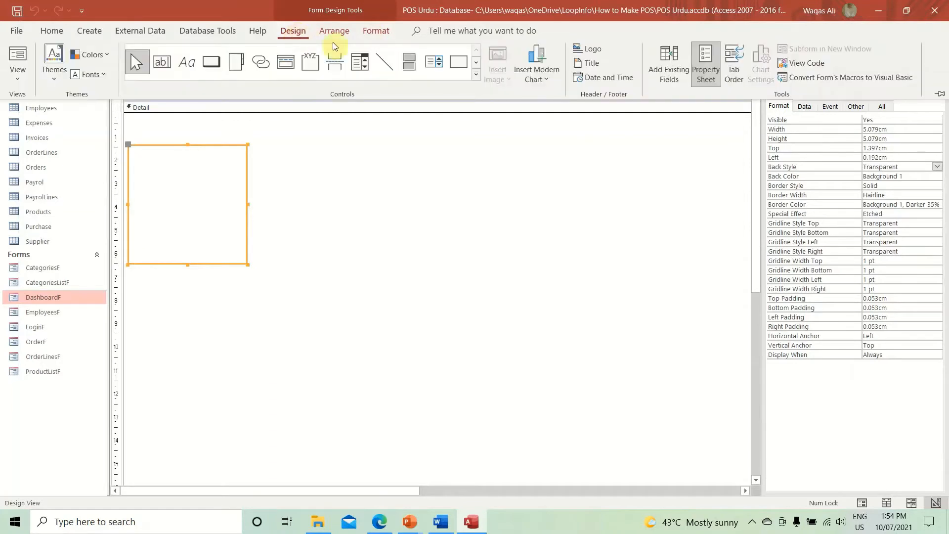
{"action": "left_click", "coordinate": [475, 64]}
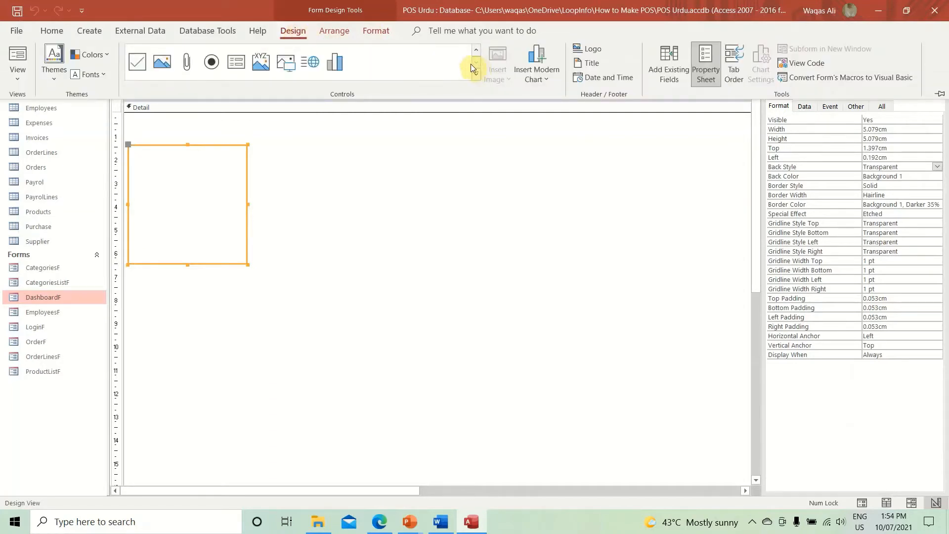
{"action": "left_click", "coordinate": [290, 62]}
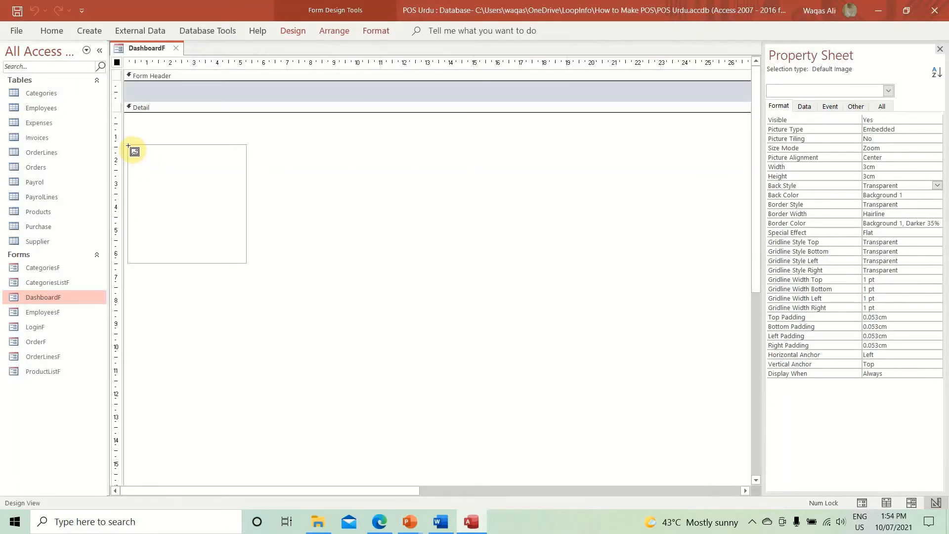
{"action": "left_click_drag", "start_coordinate": [128, 145], "coordinate": [246, 264]}
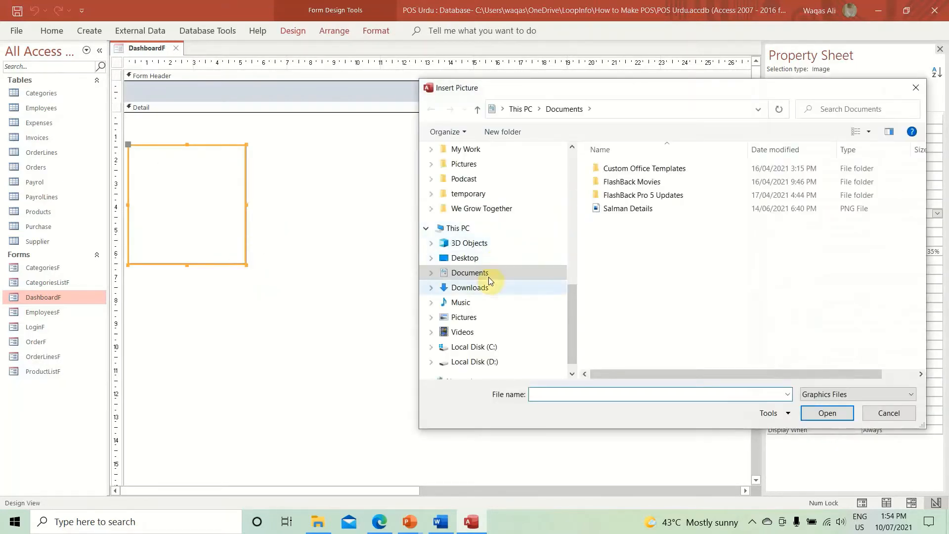
Insert the Sales Order picture from the POS Pictures folder into the image control.
{"action": "left_click", "coordinate": [467, 317]}
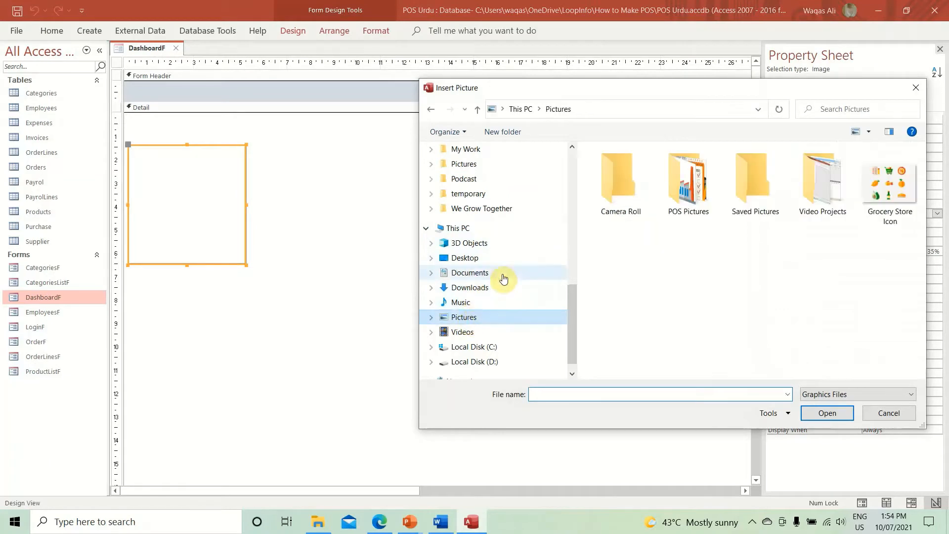
{"action": "double_click", "coordinate": [658, 214]}
{"action": "left_click_drag", "start_coordinate": [662, 84], "coordinate": [472, 57]}
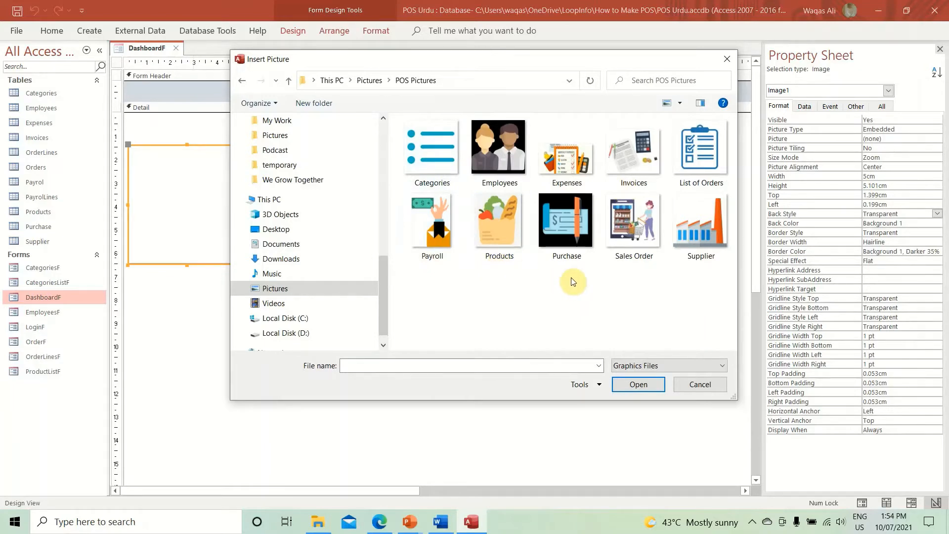
{"action": "double_click", "coordinate": [647, 213]}
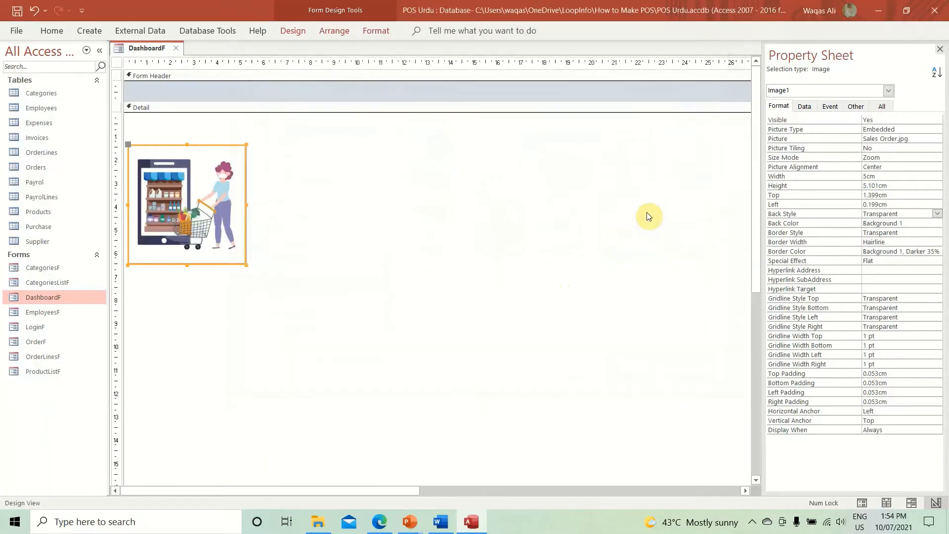
Check the picture box in Form View.
{"action": "left_click", "coordinate": [353, 224]}
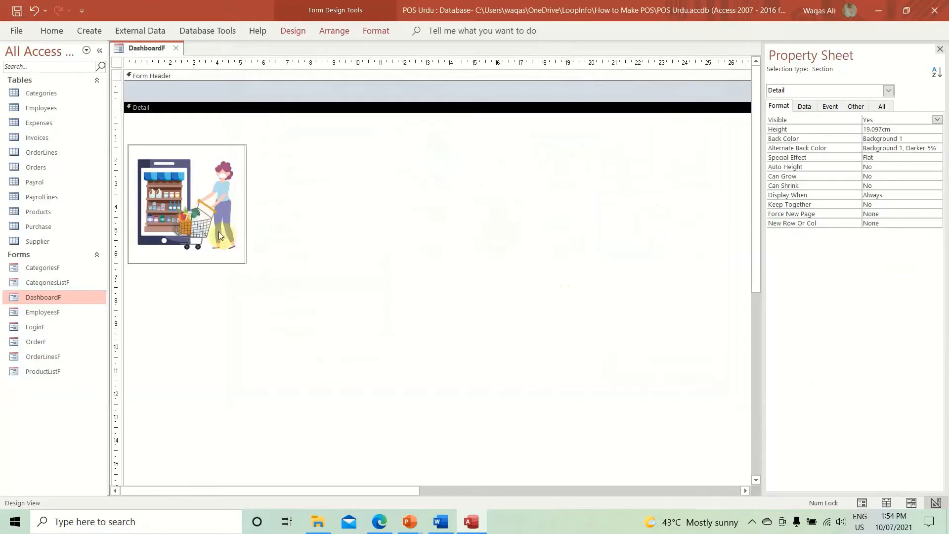
{"action": "right_click", "coordinate": [148, 48]}
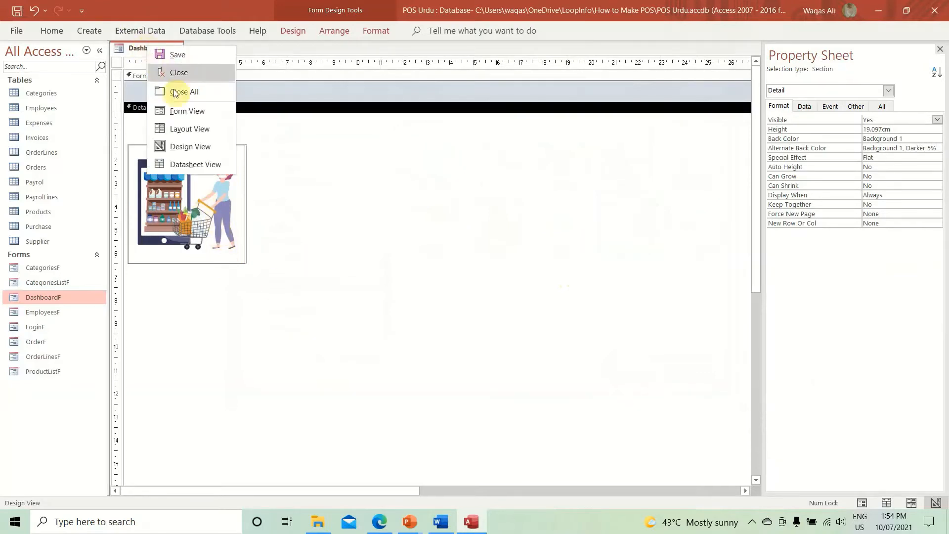
{"action": "left_click", "coordinate": [190, 111]}
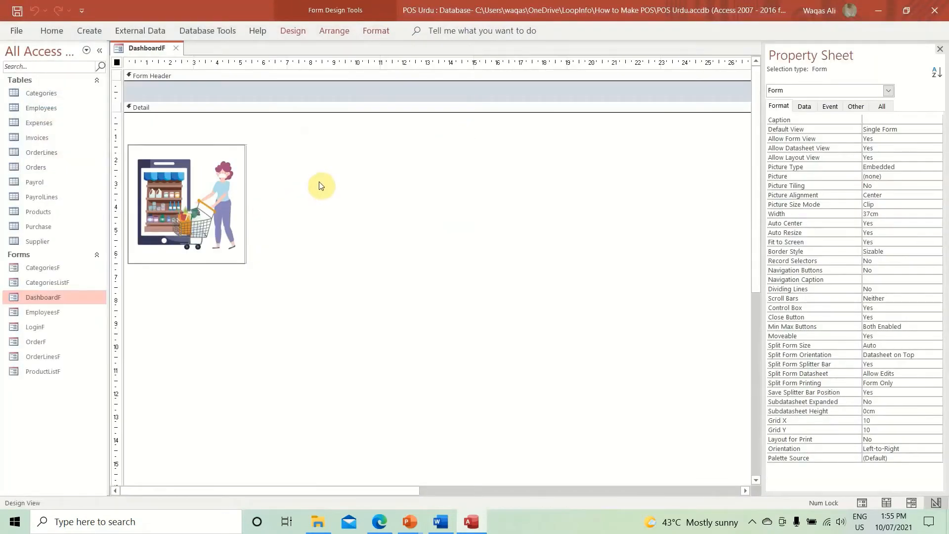
Duplicate the rectangle and its picture twice to stack two more boxes below the first.
{"action": "left_click_drag", "start_coordinate": [318, 186], "coordinate": [181, 251]}
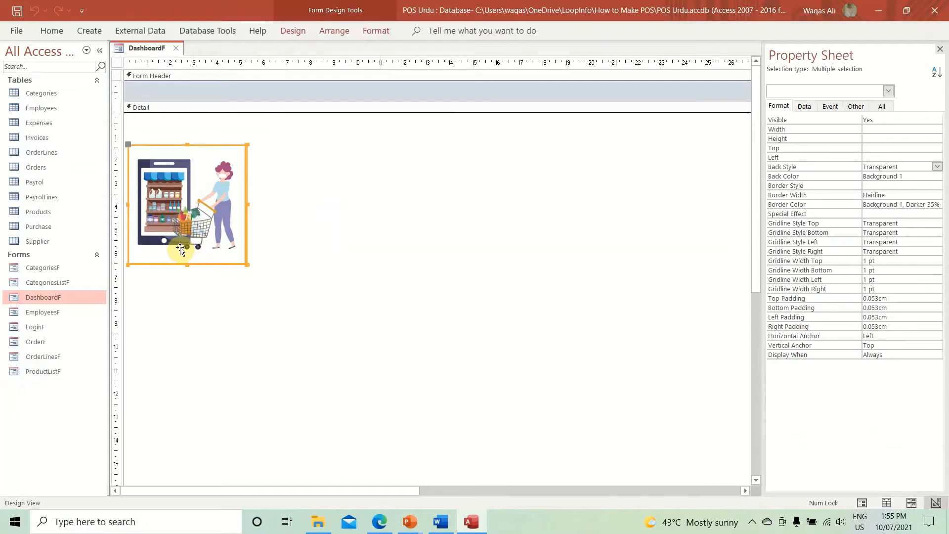
{"action": "key", "text": "ctrl+v"}
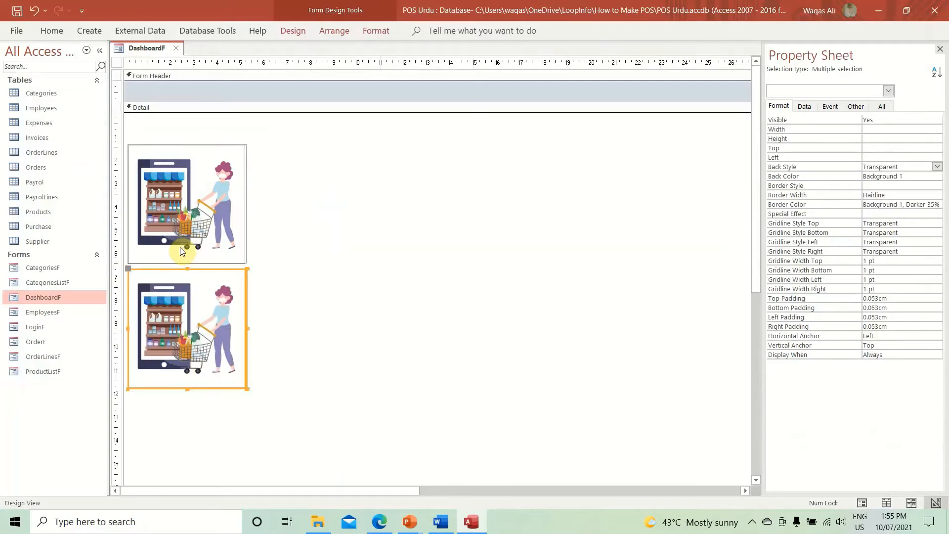
{"action": "key", "text": "ctrl+v"}
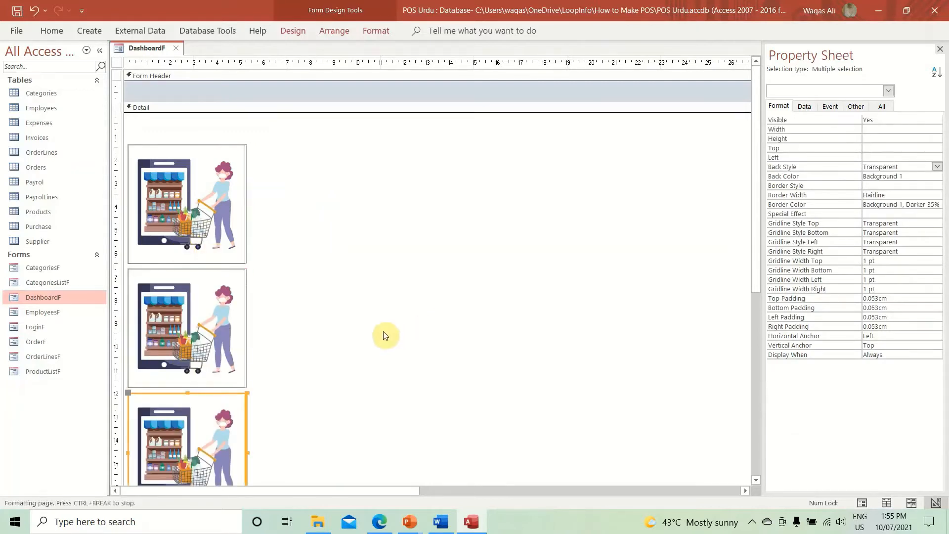
{"action": "scroll", "coordinate": [384, 336], "scroll_direction": "down", "scroll_amount": 2}
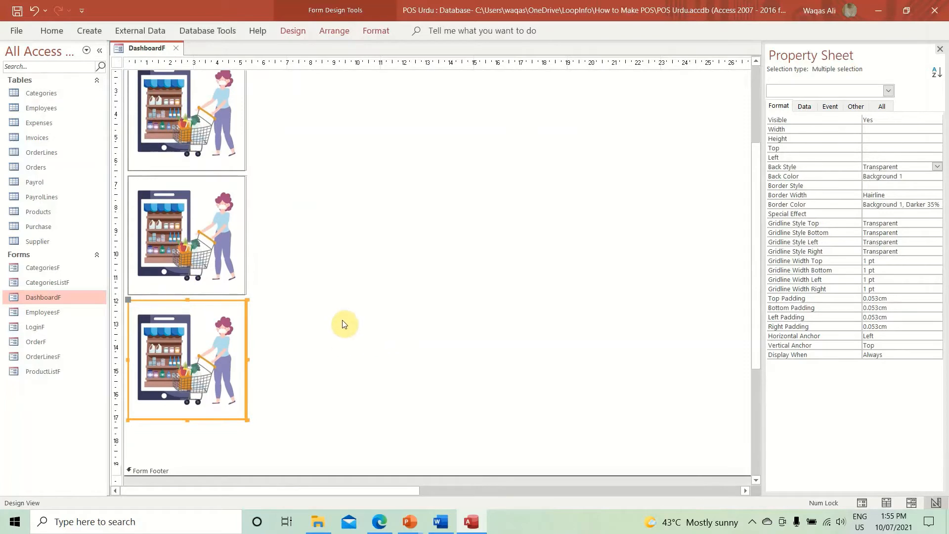
{"action": "scroll", "coordinate": [337, 331], "scroll_direction": "up", "scroll_amount": 2}
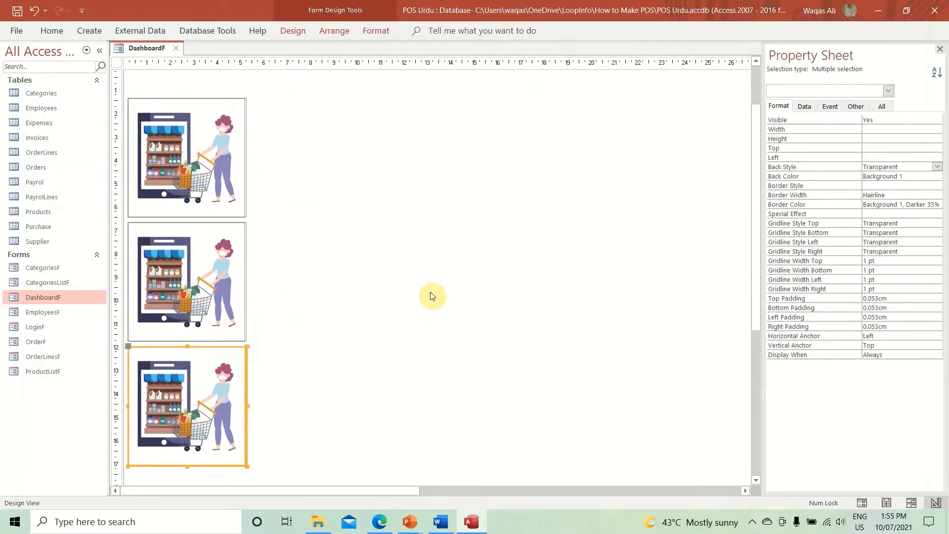
Copy the second box's distance from the top in the Word document and set the middle box and picture's Top to 7.302cm in Access.
{"action": "left_click", "coordinate": [441, 522]}
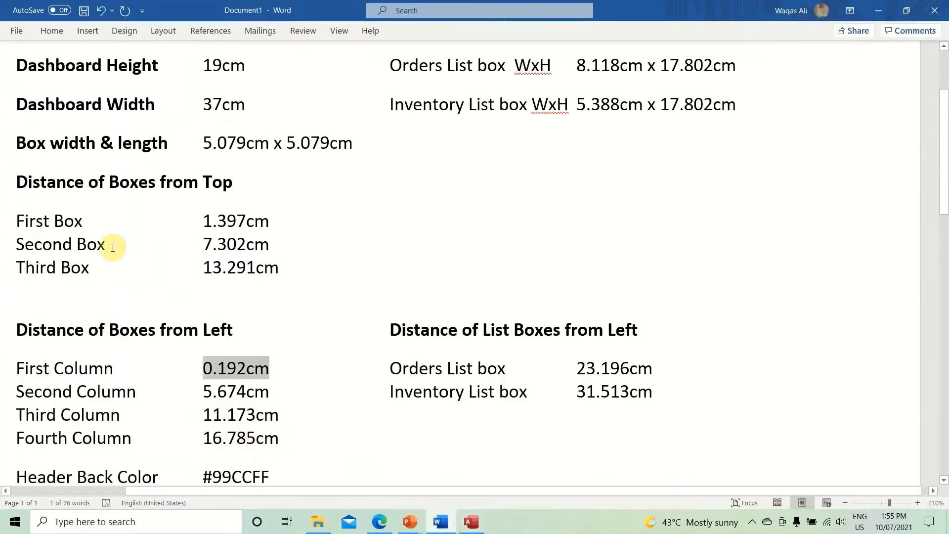
{"action": "mouse_move", "coordinate": [203, 244]}
{"action": "left_mouse_down"}
{"action": "mouse_move", "coordinate": [271, 244]}
{"action": "mouse_move", "coordinate": [203, 242]}
{"action": "left_mouse_up"}
{"action": "key", "text": "alt+Tab"}
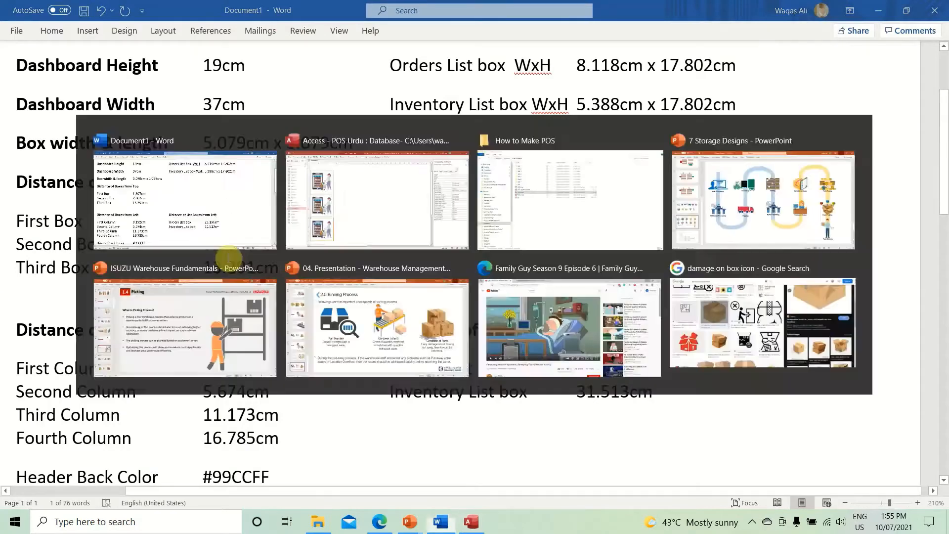
{"action": "left_click", "coordinate": [177, 283]}
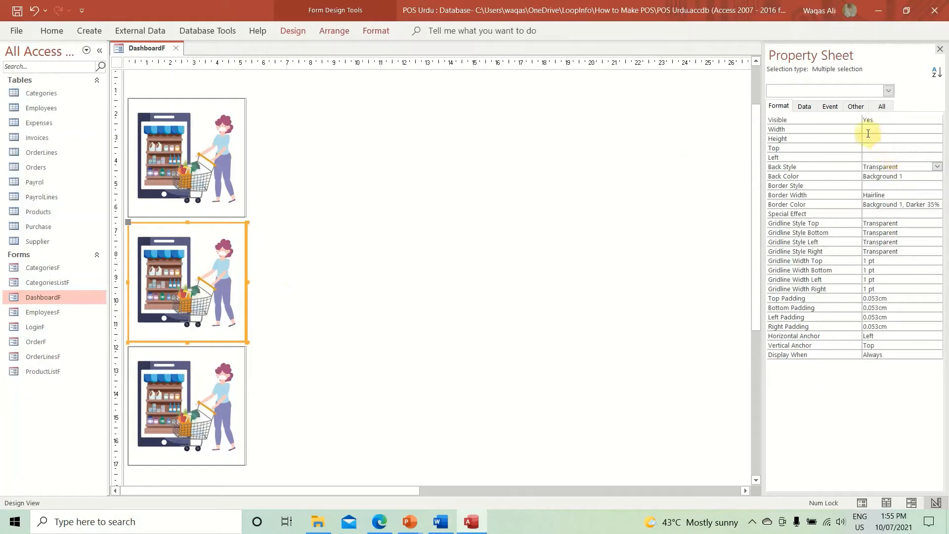
{"action": "left_click", "coordinate": [874, 148]}
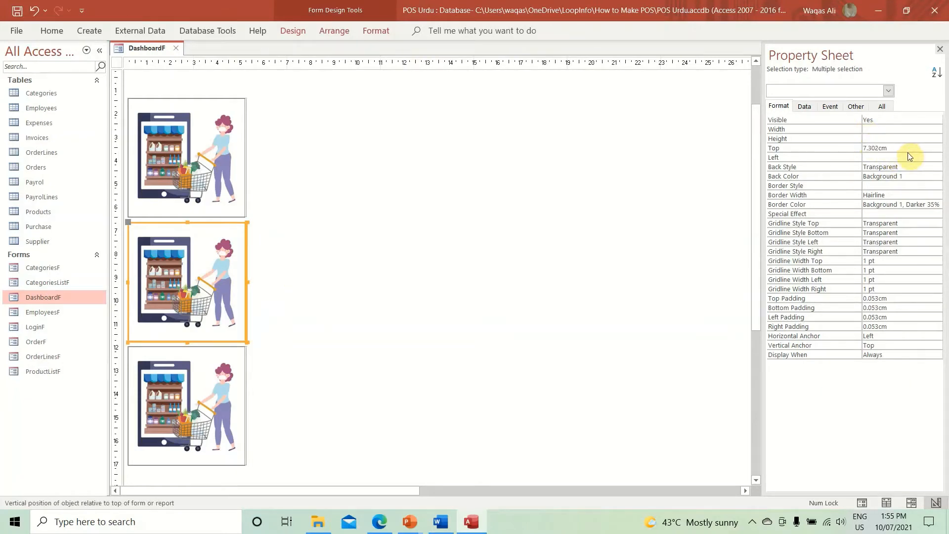
{"action": "key", "text": "Return"}
Copy the third box's distance from the top in the Word document and set the lowest box and picture's Top to 13.291cm in Access.
{"action": "left_click", "coordinate": [213, 396]}
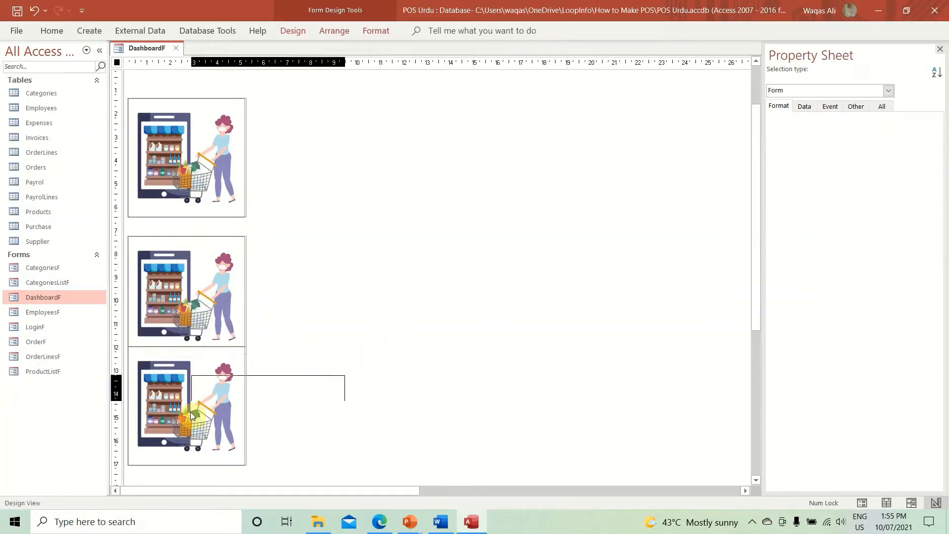
{"action": "key", "text": "alt+Tab"}
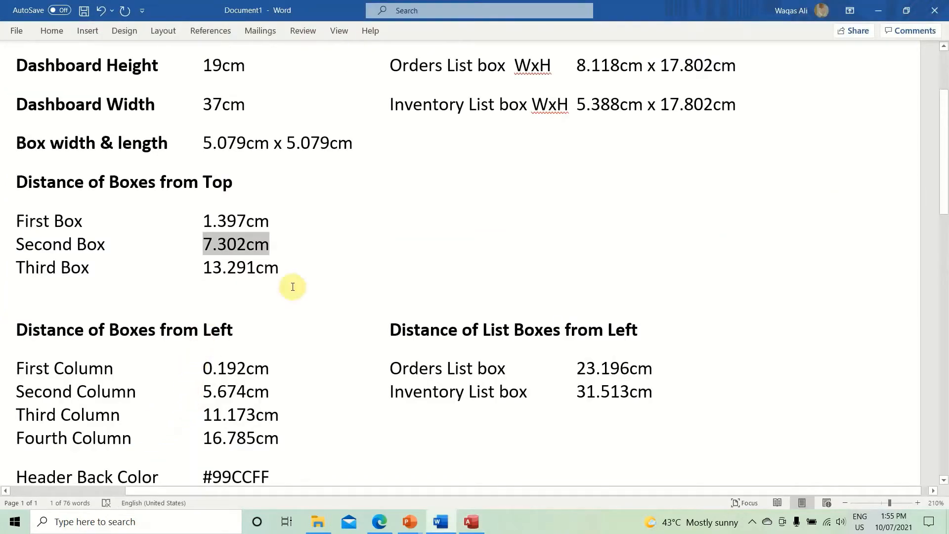
{"action": "left_click_drag", "start_coordinate": [298, 269], "coordinate": [209, 272]}
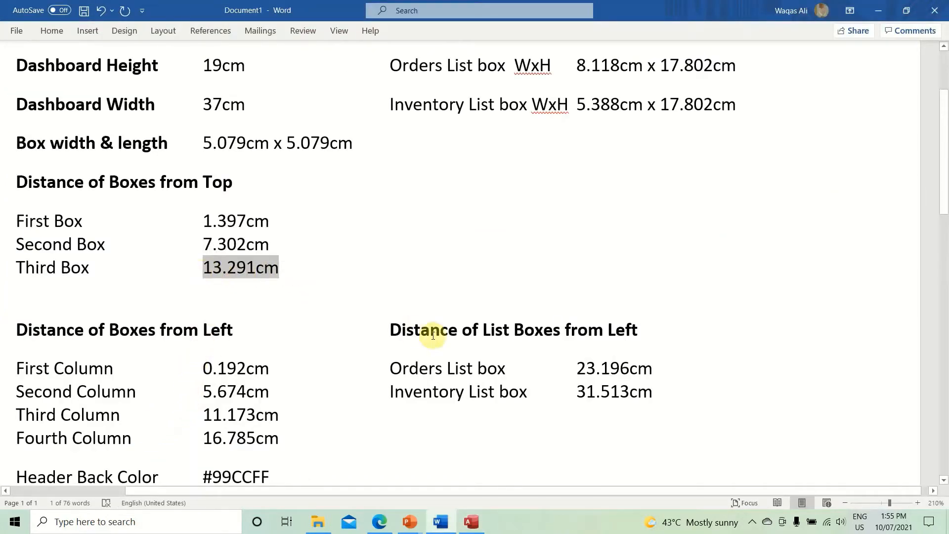
{"action": "key", "text": "alt+Tab"}
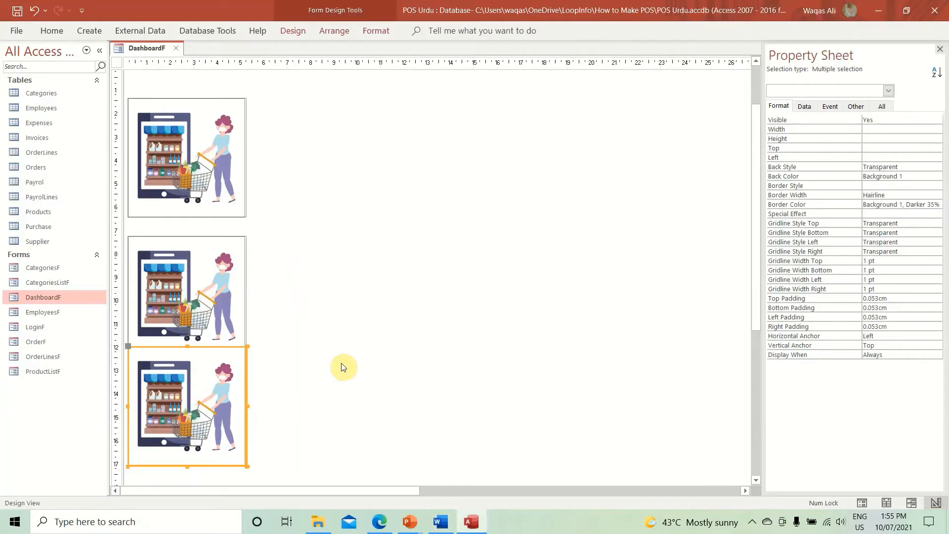
{"action": "left_click_drag", "start_coordinate": [319, 365], "coordinate": [126, 413]}
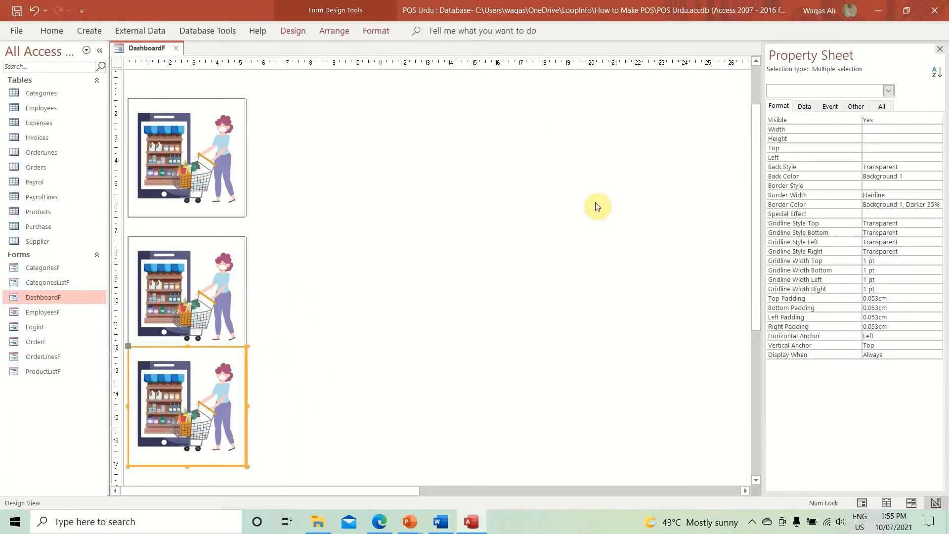
{"action": "left_click", "coordinate": [866, 146]}
{"action": "key", "text": "Return"}
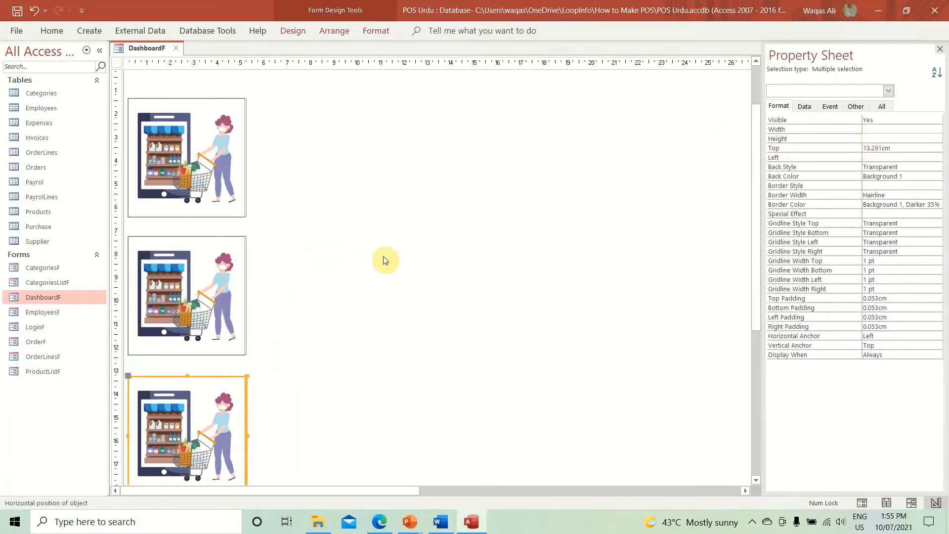
{"action": "scroll", "coordinate": [385, 261], "scroll_direction": "down", "scroll_amount": 2}
{"action": "scroll", "coordinate": [385, 261], "scroll_direction": "up", "scroll_amount": 2}
{"action": "scroll", "coordinate": [384, 262], "scroll_direction": "down", "scroll_amount": 2}
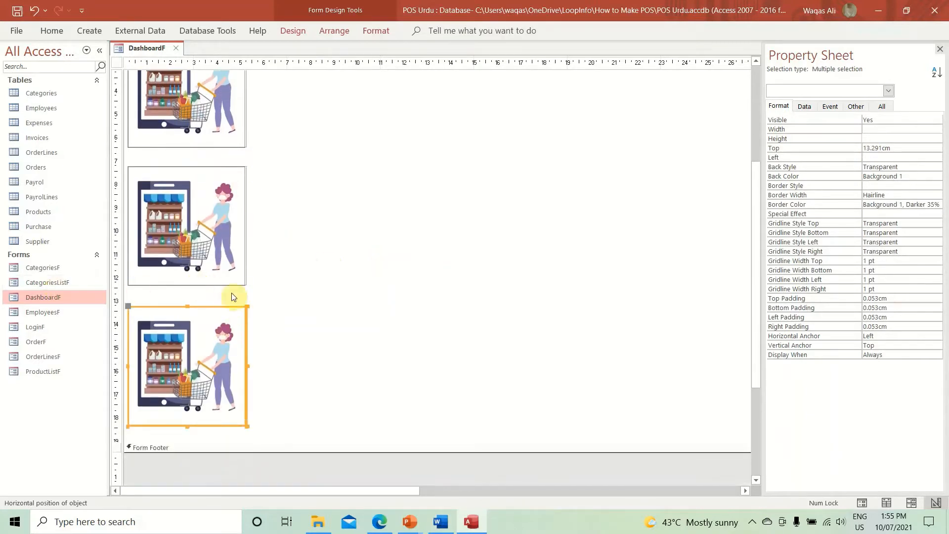
{"action": "scroll", "coordinate": [231, 296], "scroll_direction": "up", "scroll_amount": 3}
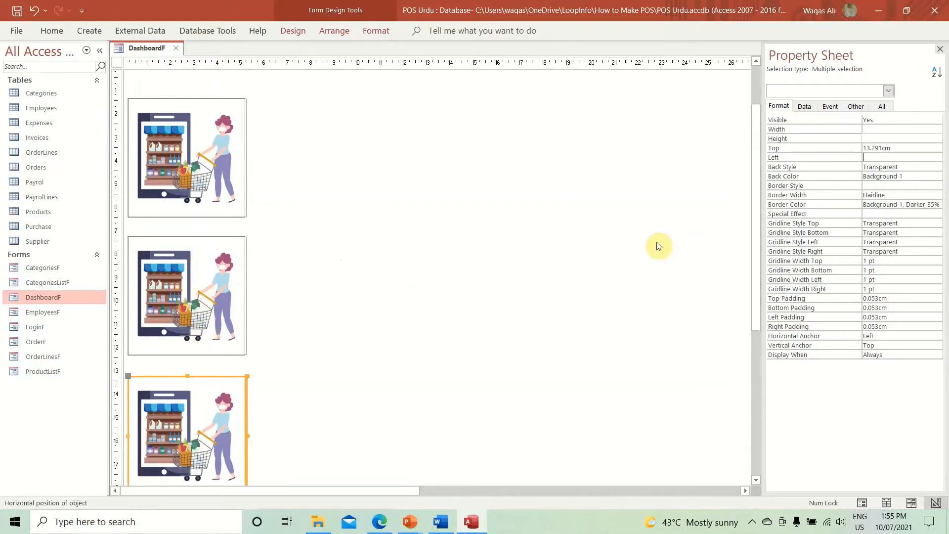
Copy the first column's distance from the left in Word and set Left to 0.192cm for all three boxes and pictures in Access.
{"action": "left_click", "coordinate": [470, 252]}
{"action": "left_click_drag", "start_coordinate": [282, 143], "coordinate": [193, 182]}
{"action": "key", "text": "alt+Tab"}
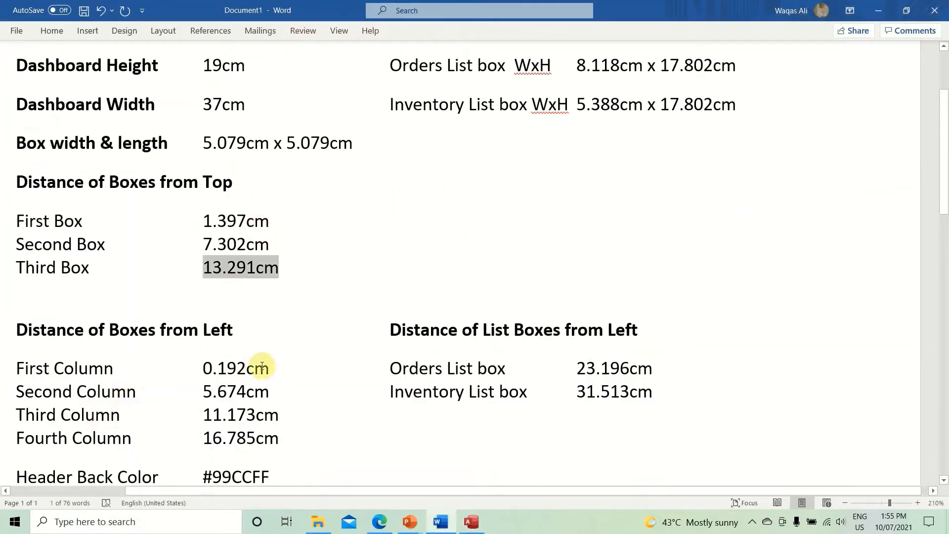
{"action": "left_click_drag", "start_coordinate": [270, 366], "coordinate": [184, 366]}
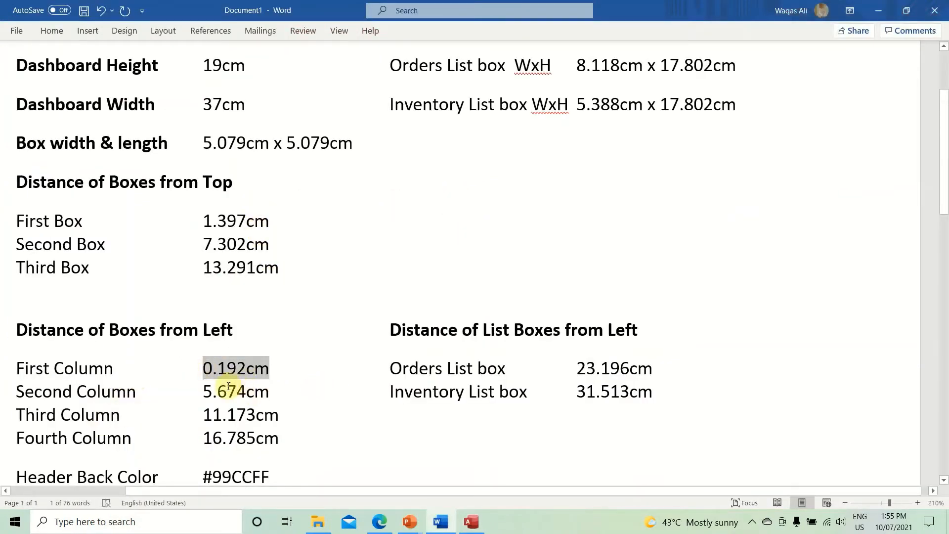
{"action": "key", "text": "alt+Tab"}
{"action": "left_click", "coordinate": [342, 150]}
{"action": "left_click_drag", "start_coordinate": [342, 149], "coordinate": [118, 490]}
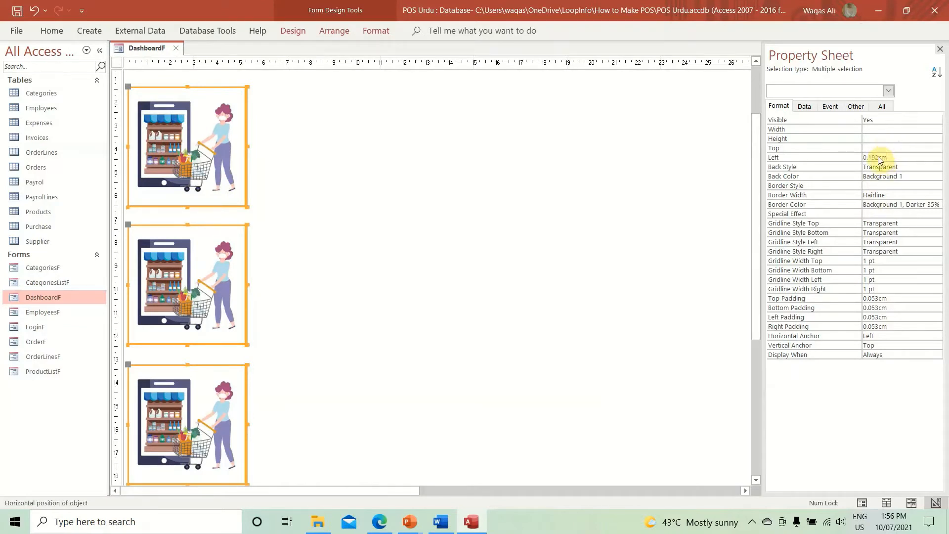
{"action": "left_click", "coordinate": [538, 295]}
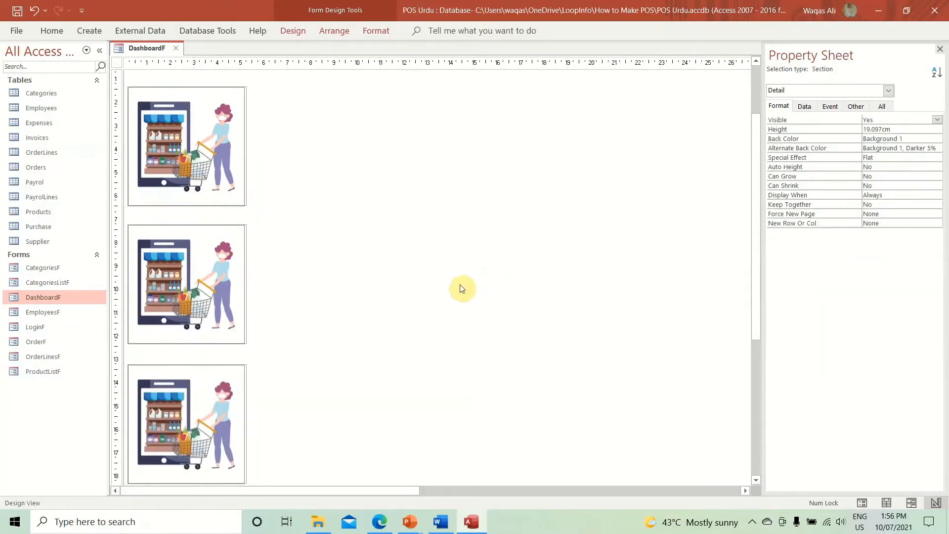
Preview the dashboard form in Form View to check the first column of boxes, and return to Design View.
{"action": "scroll", "coordinate": [403, 296], "scroll_direction": "down", "scroll_amount": 2}
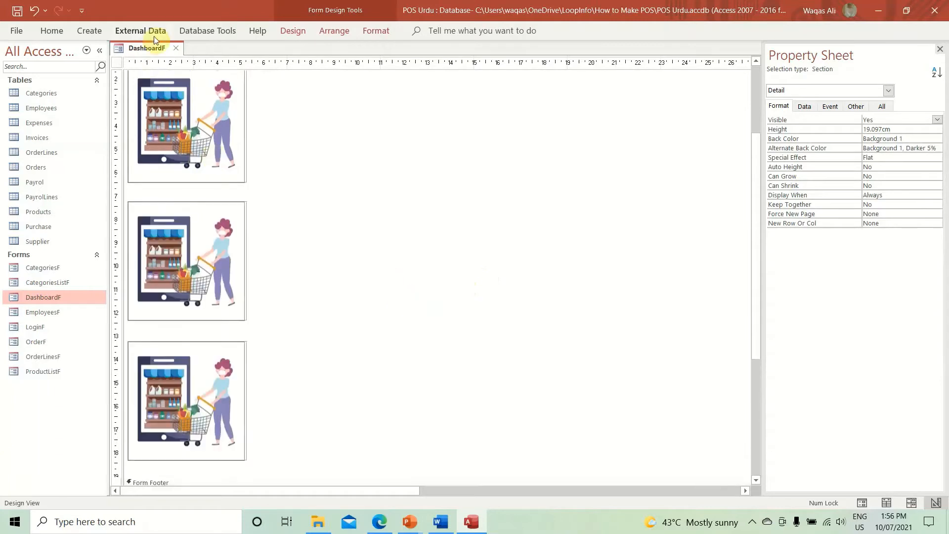
{"action": "right_click", "coordinate": [133, 49]}
{"action": "left_click", "coordinate": [176, 112]}
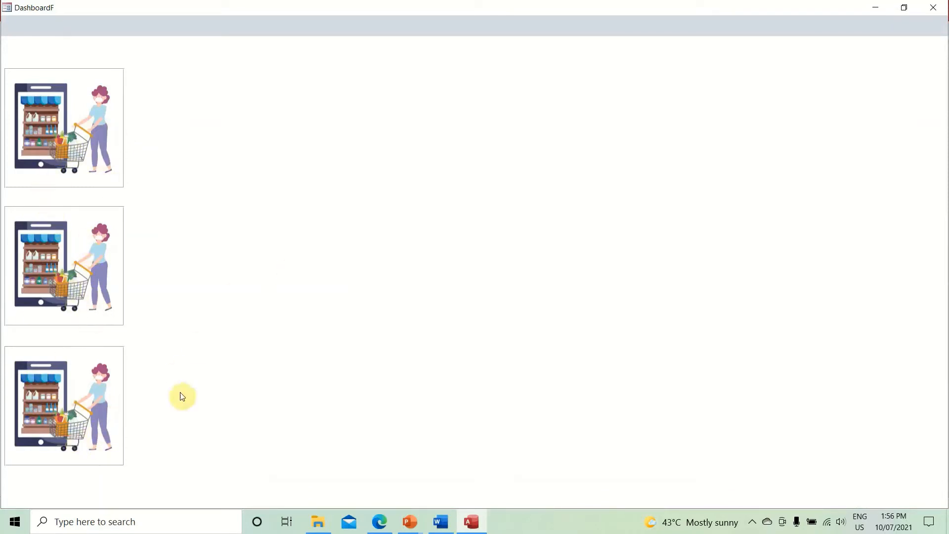
{"action": "right_click", "coordinate": [440, 172]}
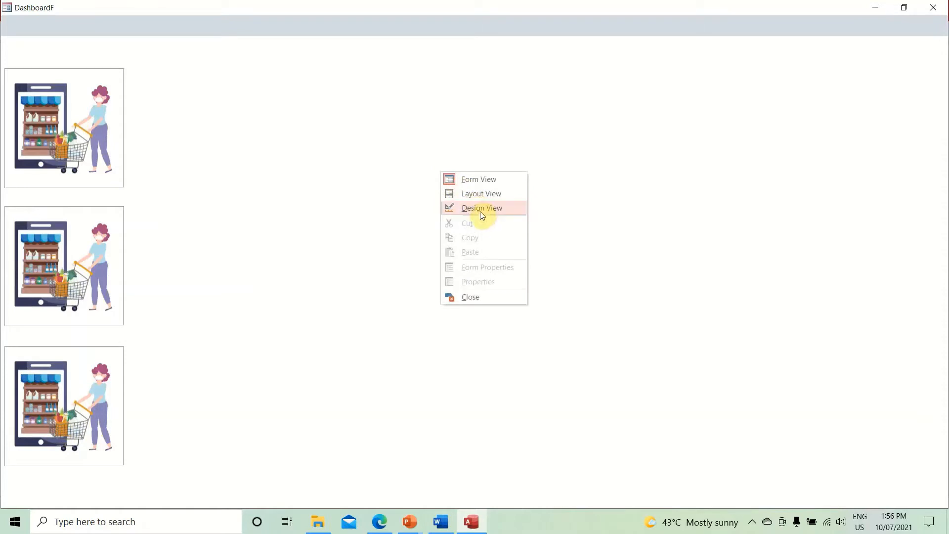
{"action": "left_click", "coordinate": [479, 211]}
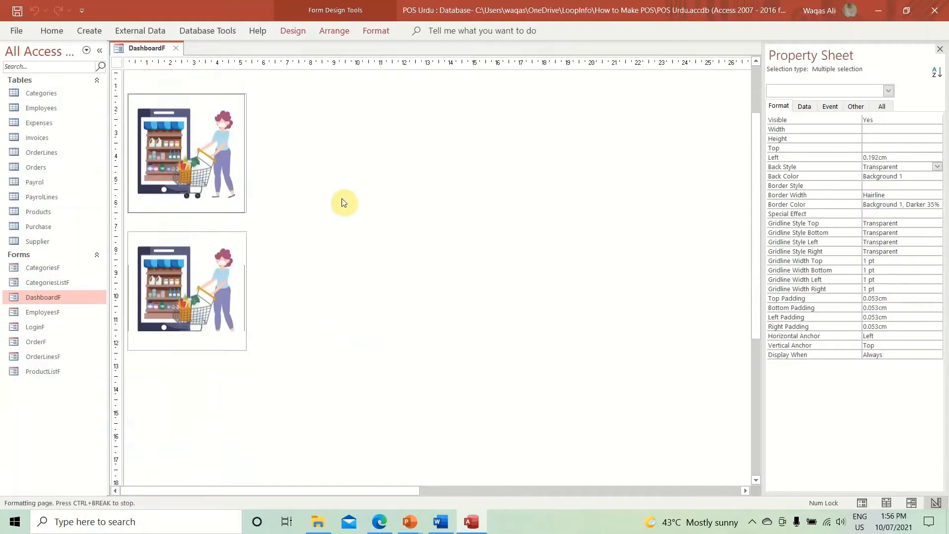
Paste a copy of the first column's three boxes and pictures and place it beside the originals, about 6.5 cm from the left.
{"action": "left_click", "coordinate": [294, 130]}
{"action": "key", "text": "ctrl+v"}
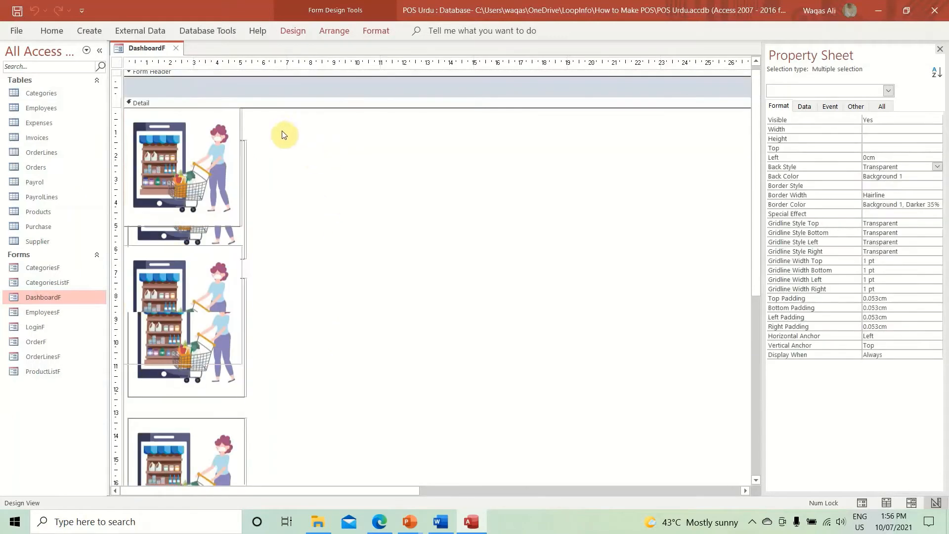
{"action": "left_click_drag", "start_coordinate": [205, 155], "coordinate": [357, 193]}
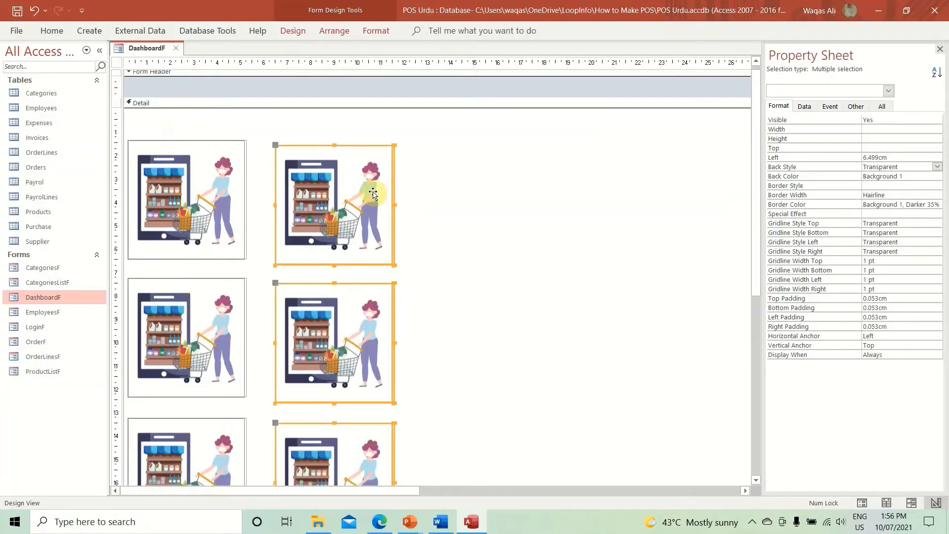
Copy the first box's distance from the top in Word and set the second column's uppermost box and picture's Top to 1.397cm in Access.
{"action": "key", "text": "alt+Tab"}
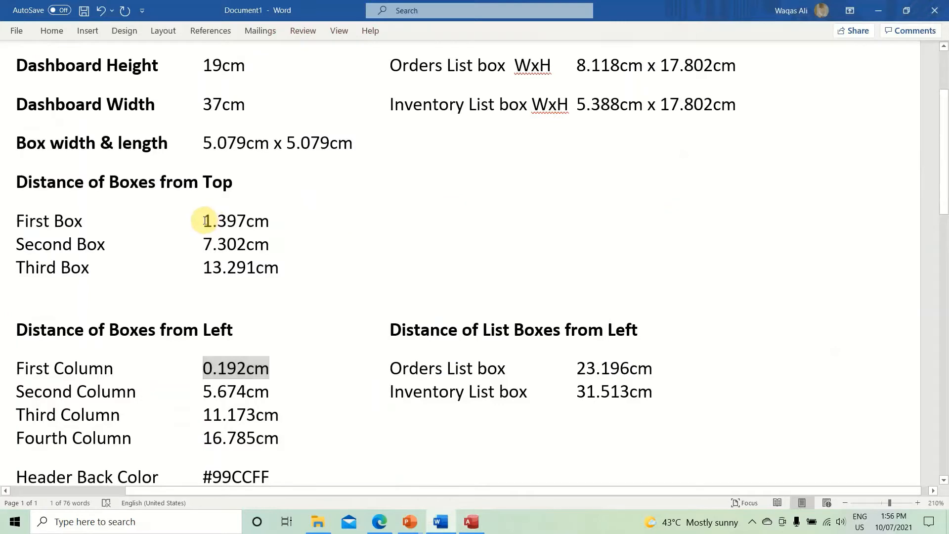
{"action": "left_click_drag", "start_coordinate": [204, 221], "coordinate": [285, 218]}
{"action": "key", "text": "ctrl+c"}
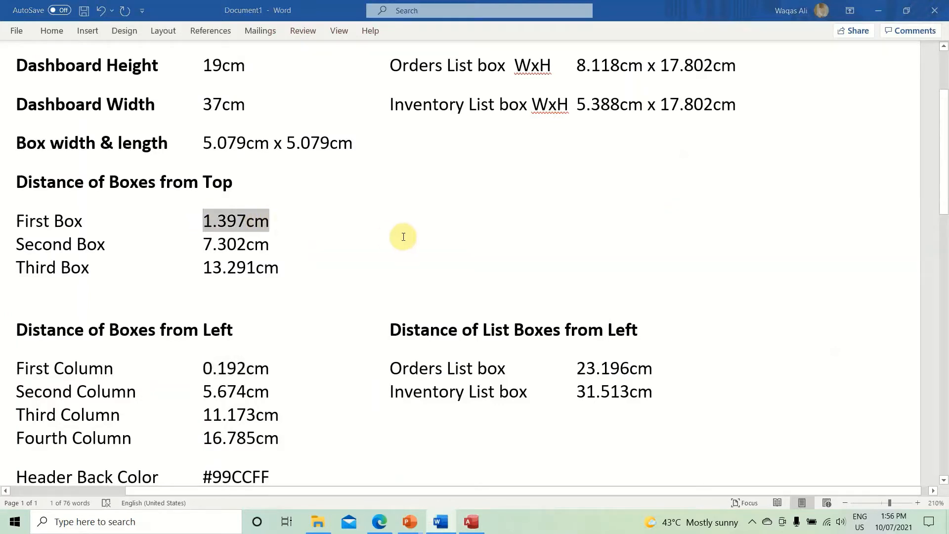
{"action": "key", "text": "alt+Tab"}
{"action": "left_click_drag", "start_coordinate": [453, 192], "coordinate": [316, 270]}
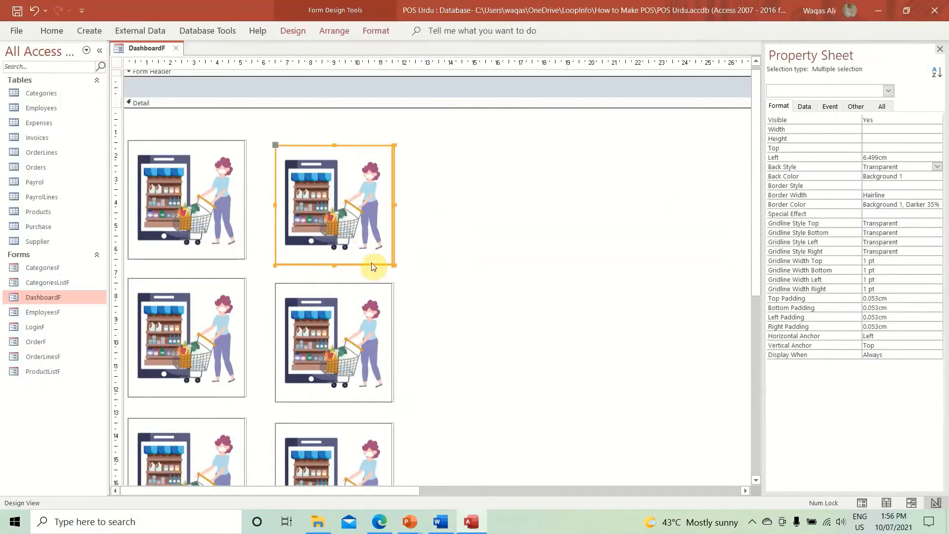
{"action": "left_click", "coordinate": [891, 152]}
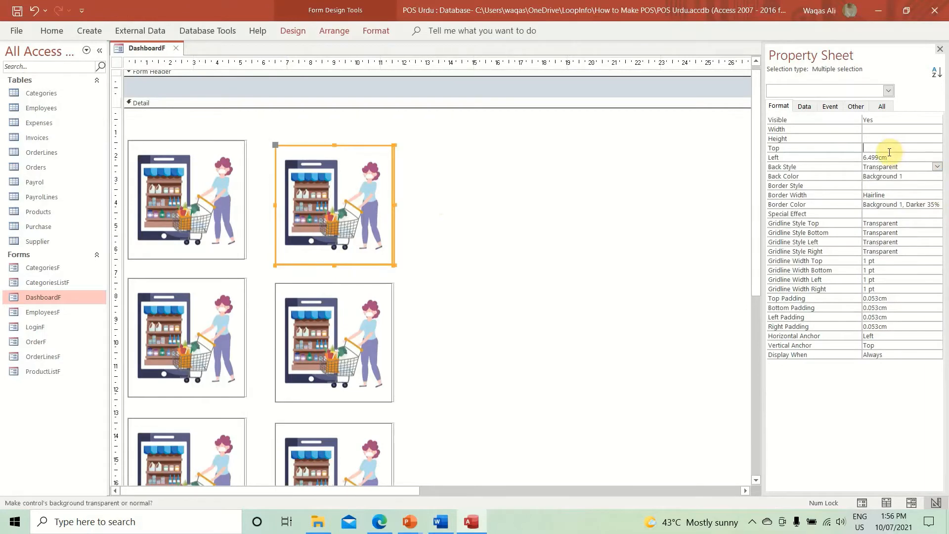
{"action": "key", "text": "ctrl+v"}
{"action": "key", "text": "Tab"}
Copy the second column's distance from the left in Word and set the uppermost box and picture's Left to 5.674cm in Access.
{"action": "key", "text": "alt+Tab"}
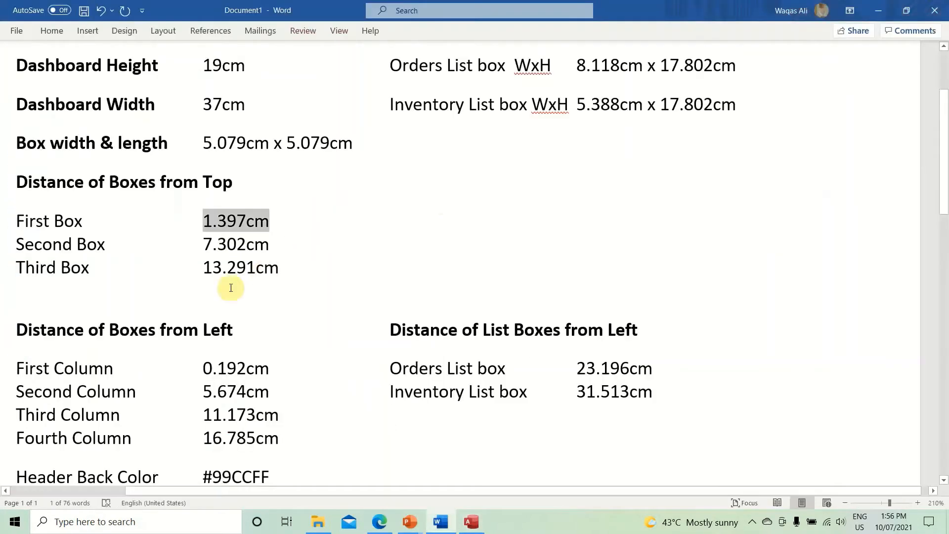
{"action": "left_click_drag", "start_coordinate": [205, 391], "coordinate": [265, 391]}
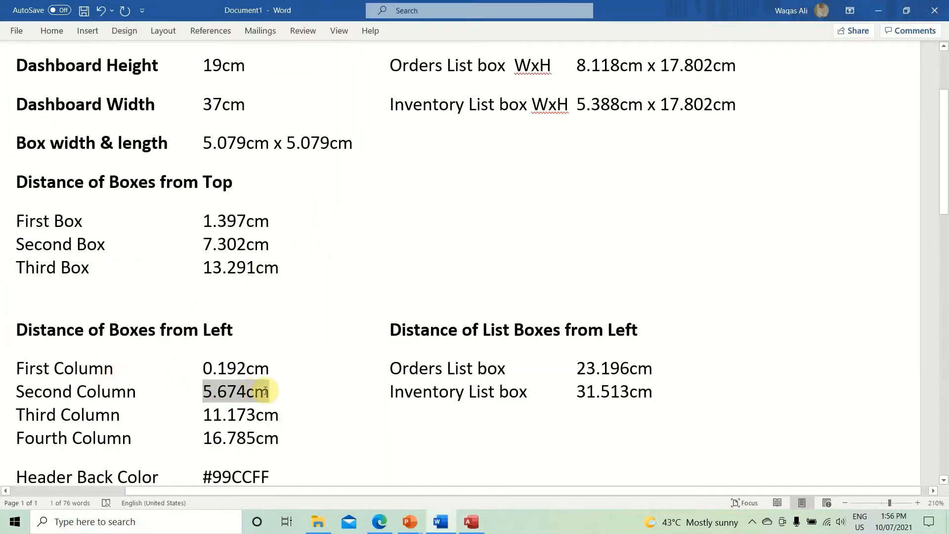
{"action": "key", "text": "alt+Tab"}
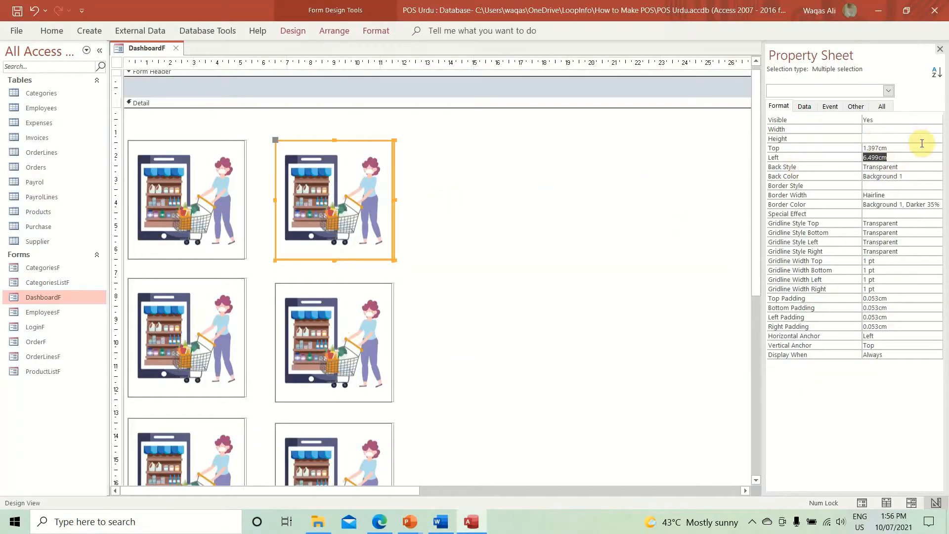
{"action": "left_click", "coordinate": [802, 159]}
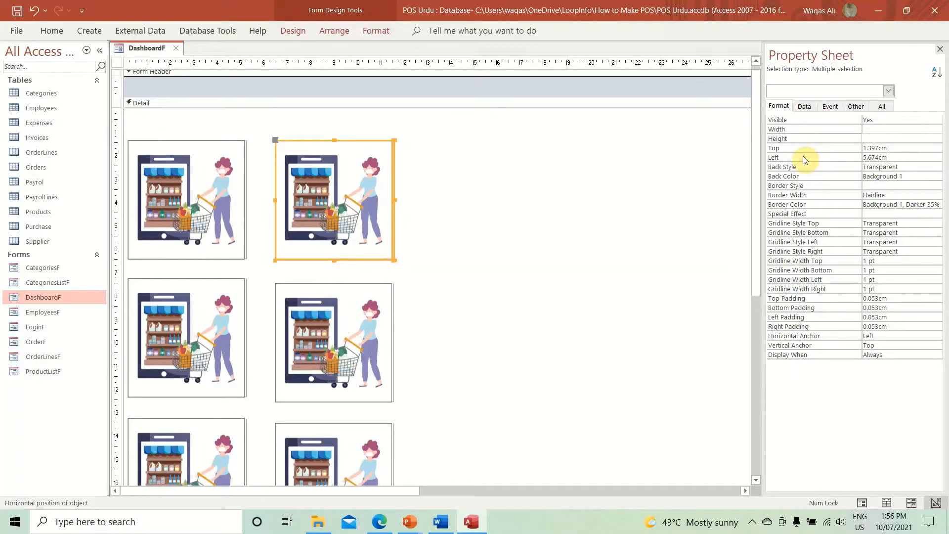
{"action": "type", "text": "5.674cm"}
{"action": "key", "text": "Return"}
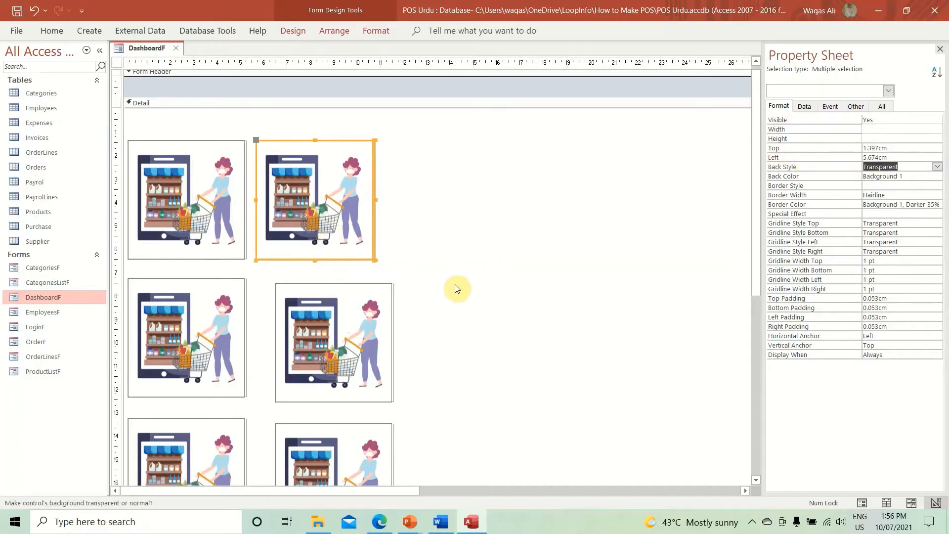
Set Left to 5.674cm for the second column's two lower boxes and their pictures.
{"action": "left_click_drag", "start_coordinate": [455, 285], "coordinate": [265, 372]}
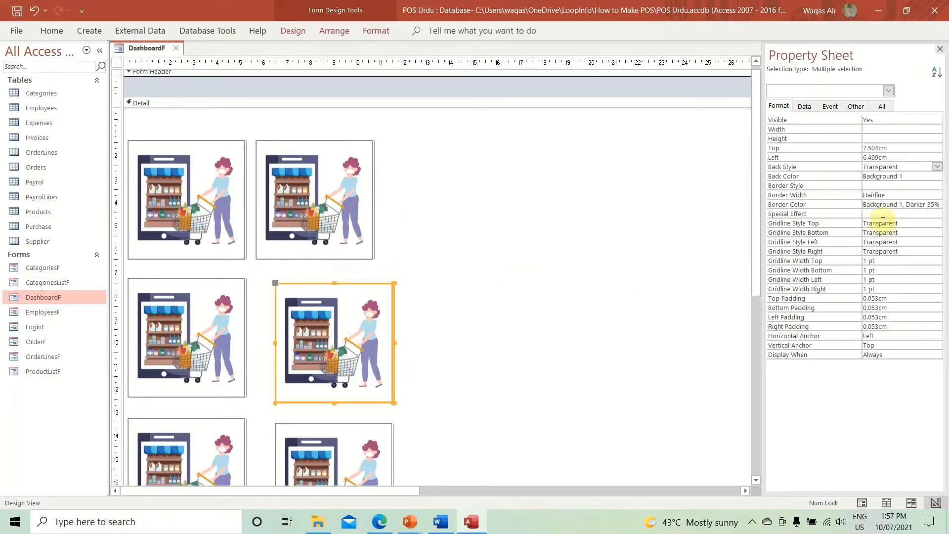
{"action": "left_click_drag", "start_coordinate": [504, 290], "coordinate": [337, 494]}
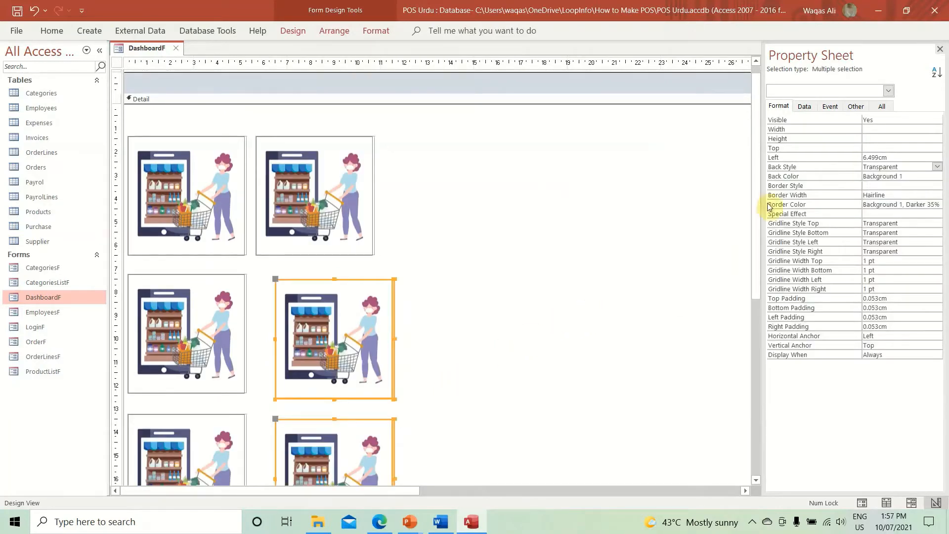
{"action": "double_click", "coordinate": [889, 158]}
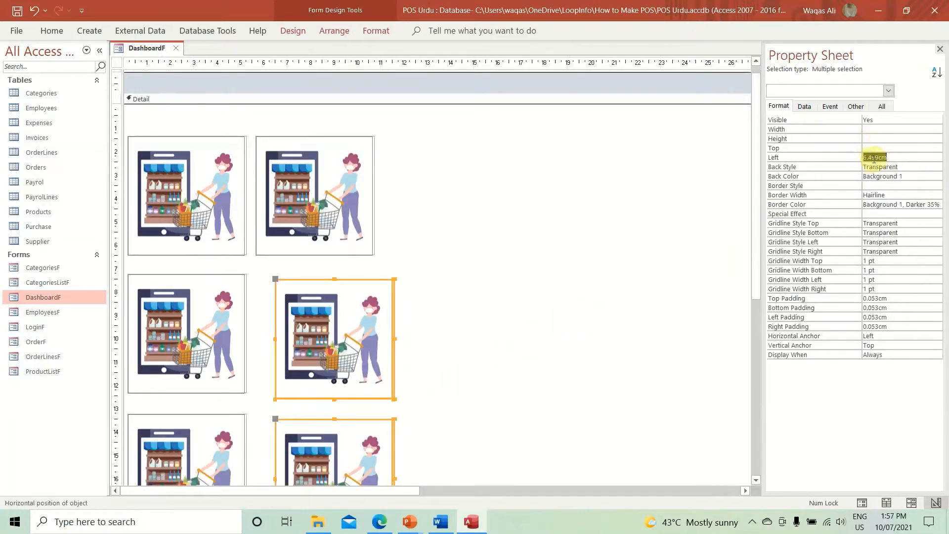
{"action": "key", "text": "Return"}
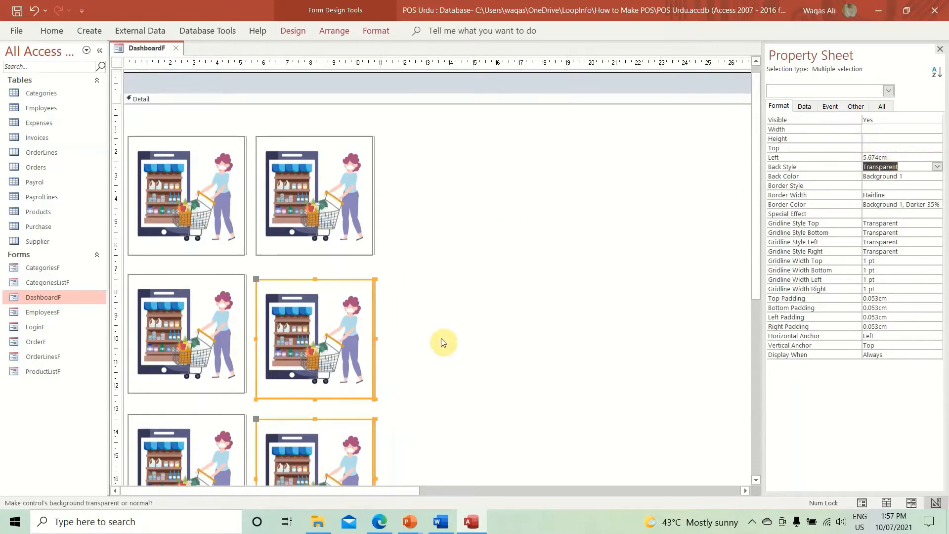
Copy the second box's distance from the top in Word and set the second column's middle box and picture's Top to 7.302cm in Access.
{"action": "left_click_drag", "start_coordinate": [420, 296], "coordinate": [271, 391]}
{"action": "key", "text": "alt+Tab"}
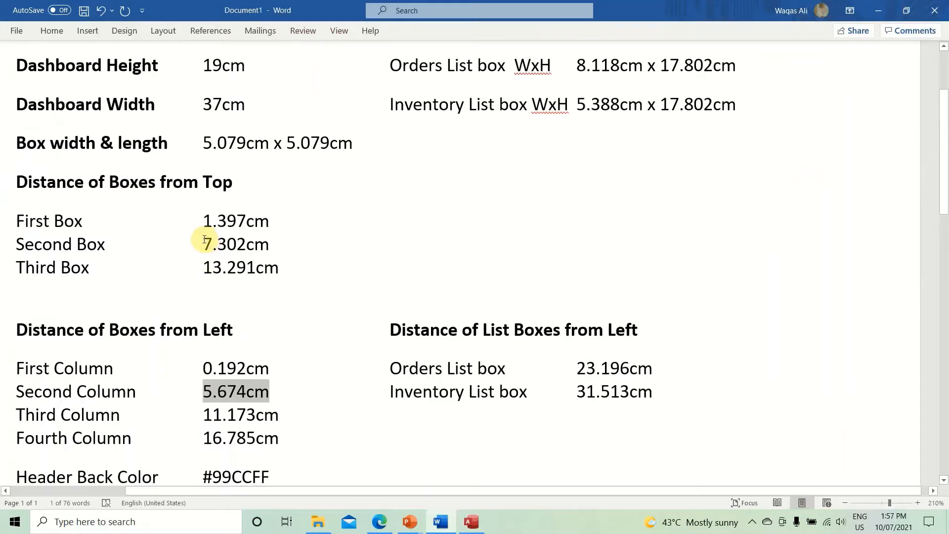
{"action": "left_click_drag", "start_coordinate": [204, 240], "coordinate": [257, 240]}
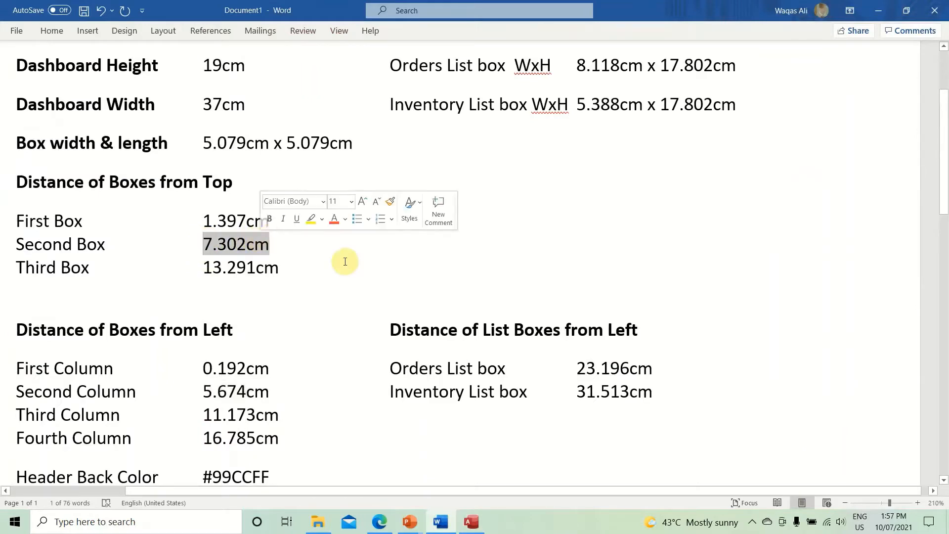
{"action": "key", "text": "alt+Tab"}
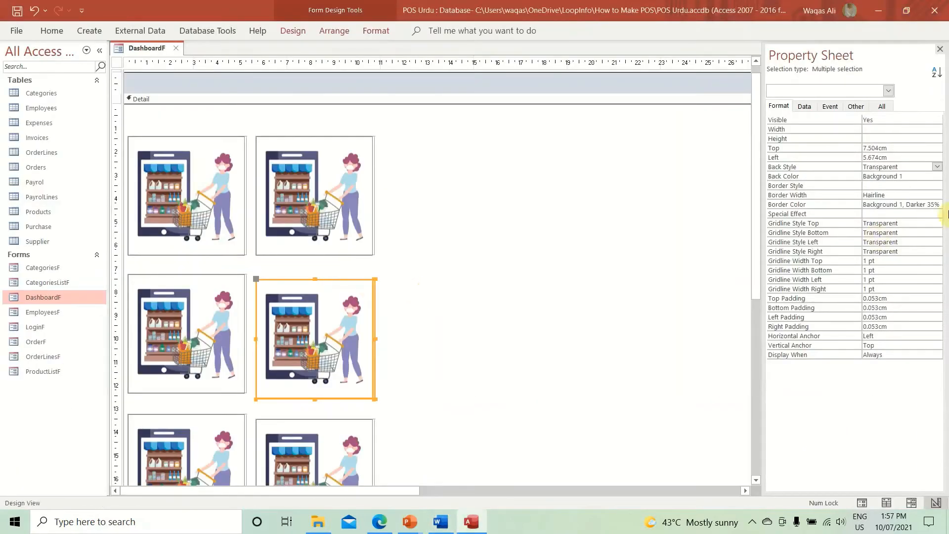
{"action": "left_click", "coordinate": [234, 361], "text": "shift"}
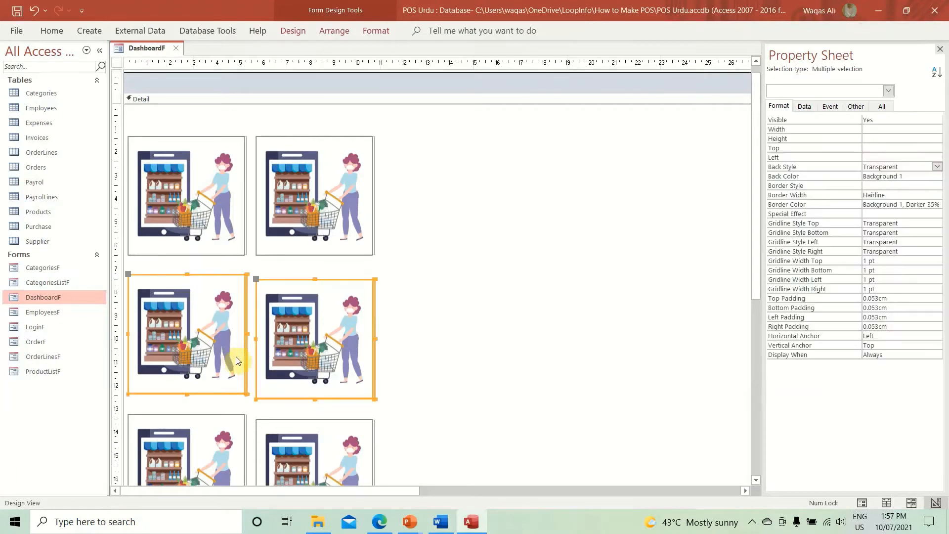
{"action": "left_click_drag", "start_coordinate": [455, 322], "coordinate": [255, 349]}
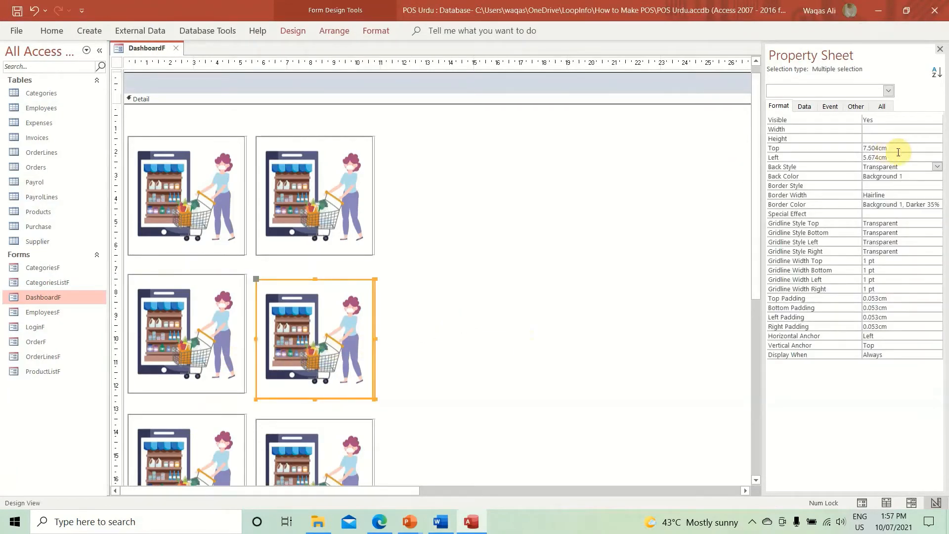
{"action": "left_click", "coordinate": [784, 148]}
{"action": "type", "text": "7.302"}
{"action": "key", "text": "Return"}
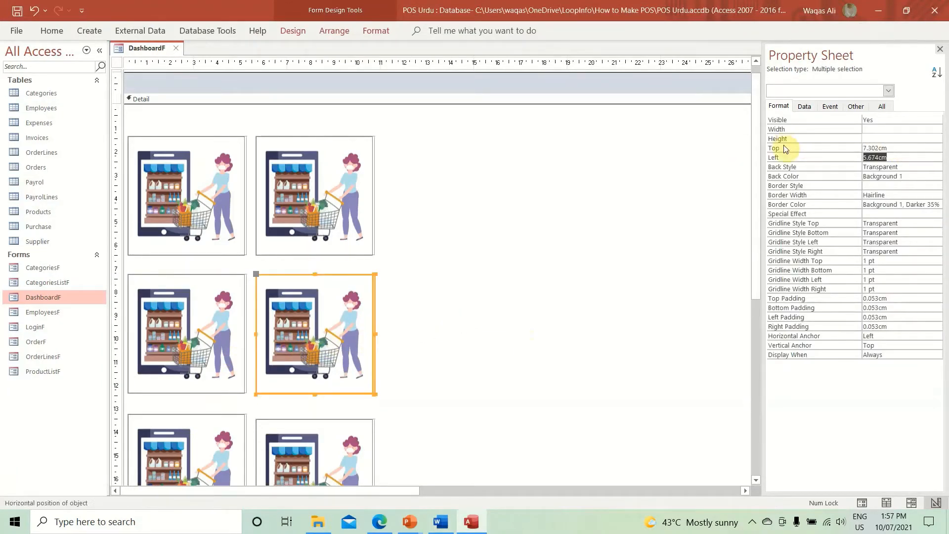
{"action": "left_click", "coordinate": [180, 265]}
{"action": "left_click", "coordinate": [201, 295]}
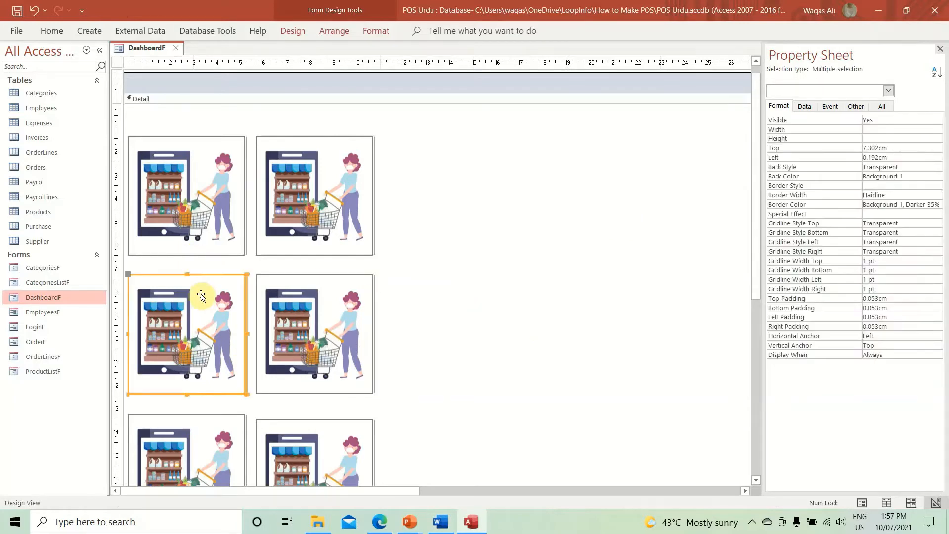
Copy the third box's distance from the top in Word and set the second column's lowest box and picture's Top to 13.291cm in Access.
{"action": "left_click", "coordinate": [388, 424]}
{"action": "left_click", "coordinate": [317, 452]}
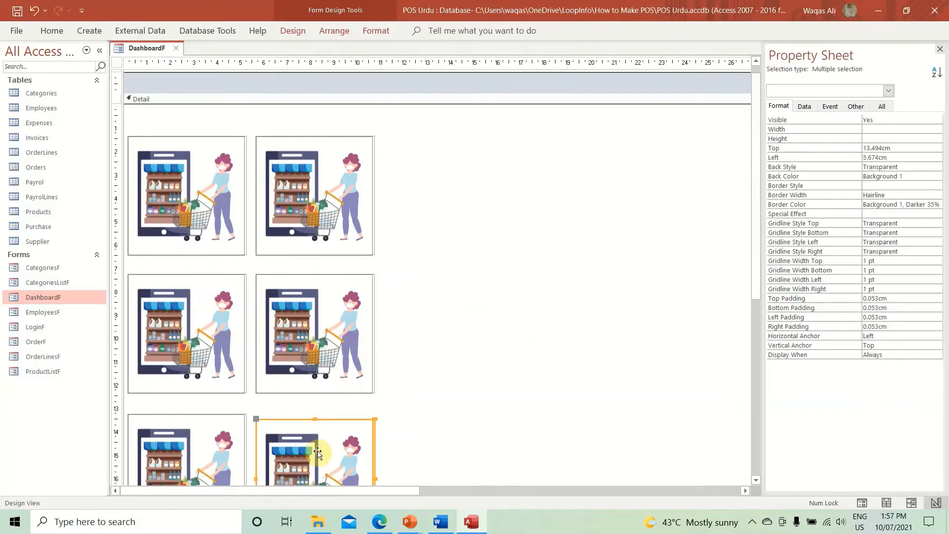
{"action": "key", "text": "alt+Tab"}
{"action": "left_click_drag", "start_coordinate": [290, 267], "coordinate": [210, 268]}
{"action": "key", "text": "ctrl+c"}
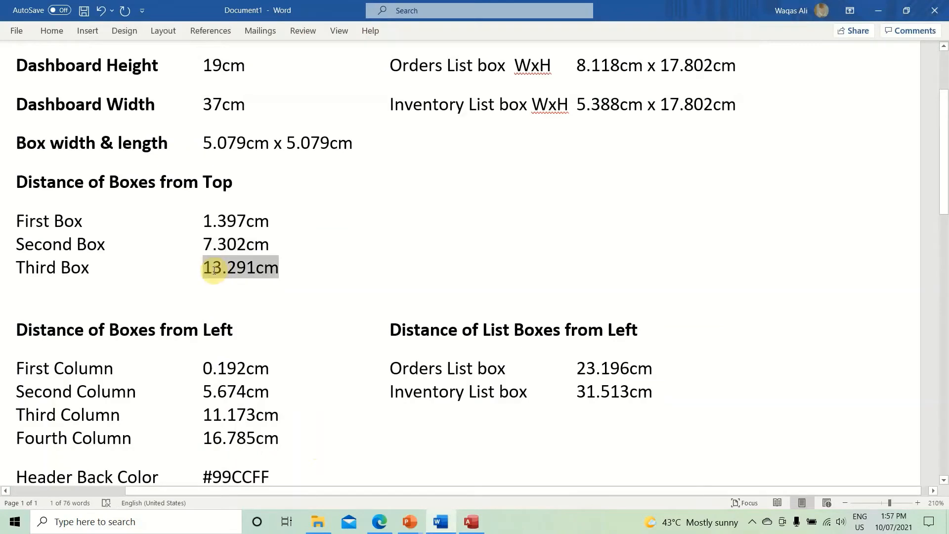
{"action": "key", "text": "alt+Tab"}
{"action": "left_click_drag", "start_coordinate": [457, 426], "coordinate": [258, 455]}
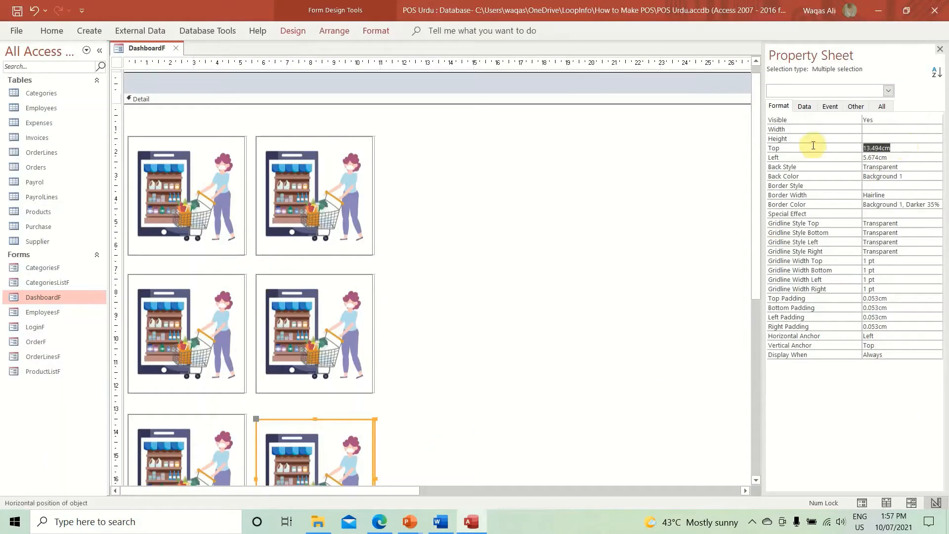
{"action": "left_click", "coordinate": [773, 148]}
{"action": "key", "text": "ctrl+v"}
{"action": "key", "text": "Return"}
Duplicate the second column's three boxes and pictures as a third column beside it, about 11.4 cm from the left.
{"action": "left_click", "coordinate": [504, 294]}
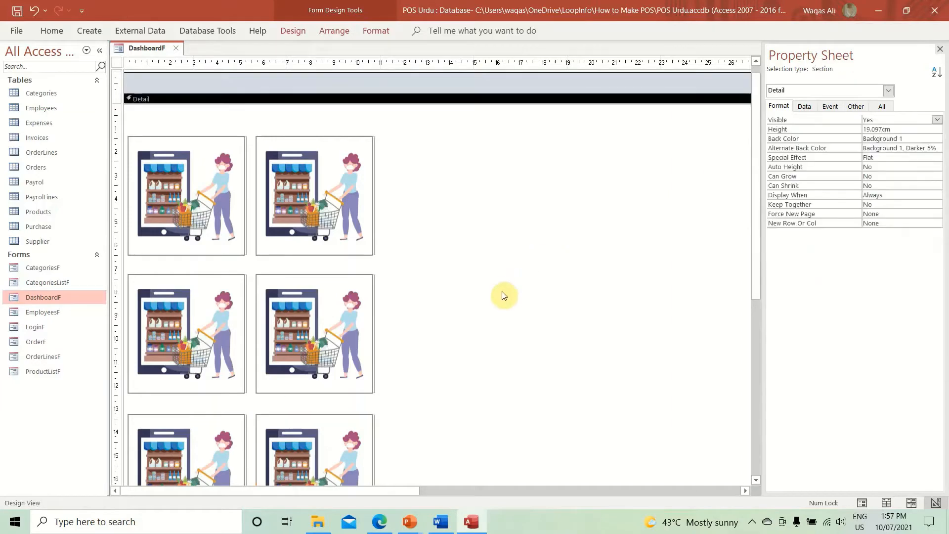
{"action": "scroll", "coordinate": [500, 295], "scroll_direction": "down", "scroll_amount": 2}
{"action": "scroll", "coordinate": [509, 294], "scroll_direction": "down", "scroll_amount": 2}
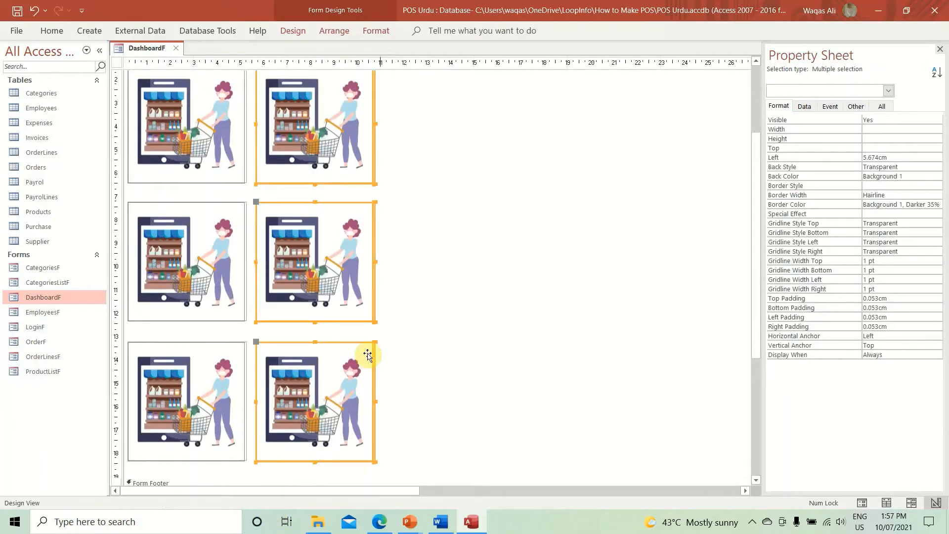
{"action": "scroll", "coordinate": [410, 306], "scroll_direction": "up", "scroll_amount": 2}
{"action": "left_click", "coordinate": [423, 121]}
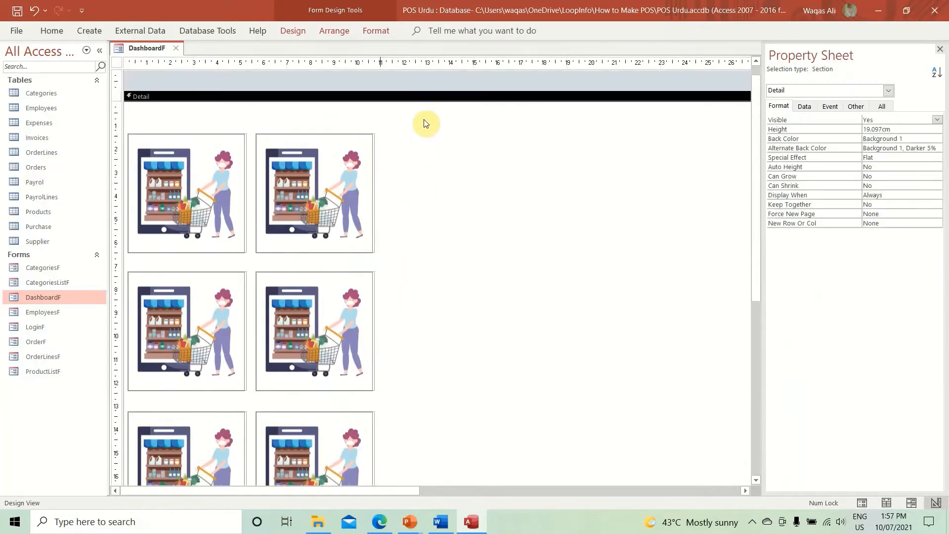
{"action": "key", "text": "ctrl+v"}
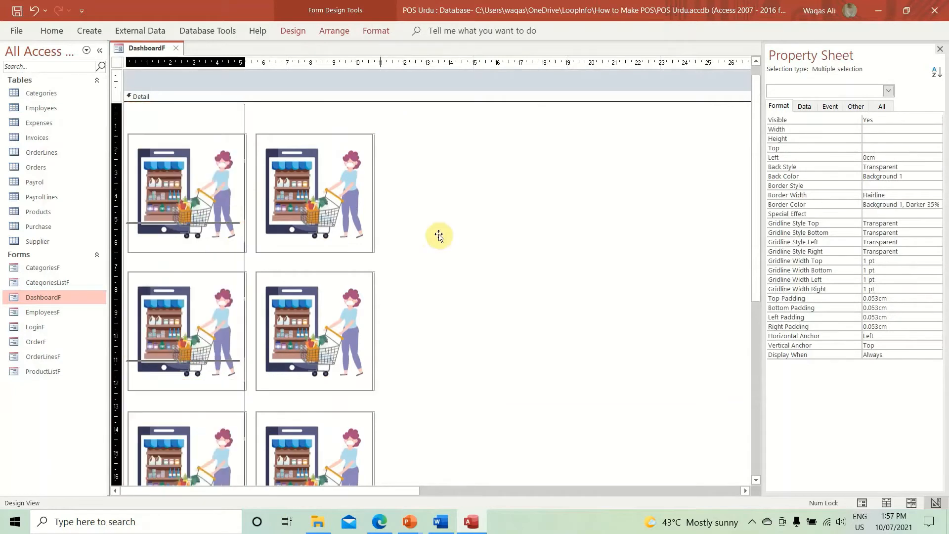
{"action": "left_click_drag", "start_coordinate": [458, 232], "coordinate": [449, 211]}
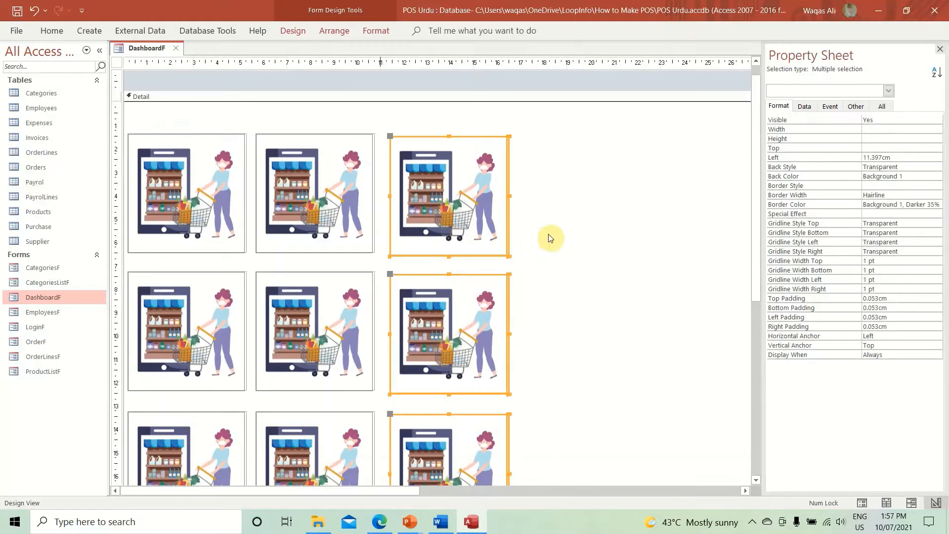
Copy the first box's distance from the top in Word and set the third column's top box and picture's Top to 1.397cm in Access.
{"action": "key", "text": "alt+Tab"}
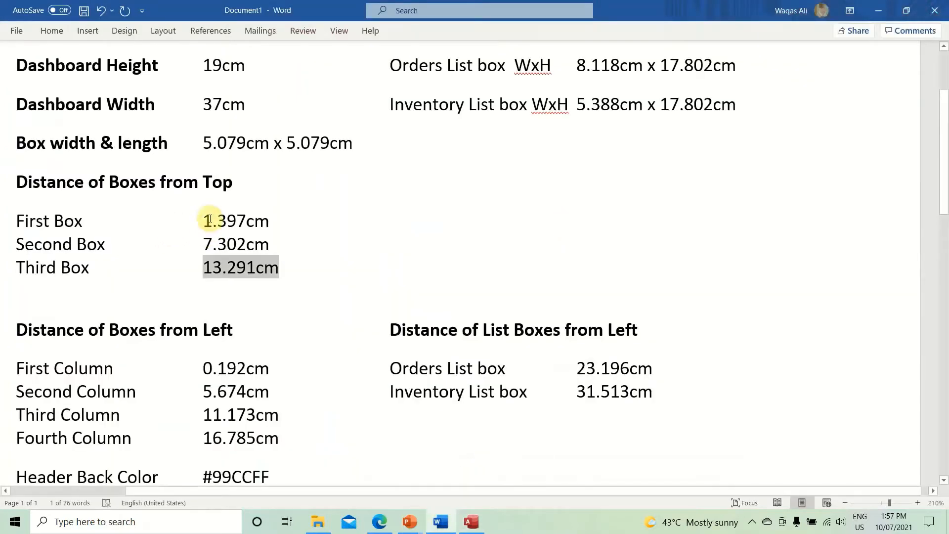
{"action": "mouse_move", "coordinate": [203, 217]}
{"action": "left_mouse_down"}
{"action": "mouse_move", "coordinate": [282, 214]}
{"action": "mouse_move", "coordinate": [203, 217]}
{"action": "left_mouse_up"}
{"action": "key", "text": "ctrl+c"}
{"action": "key", "text": "alt+Tab"}
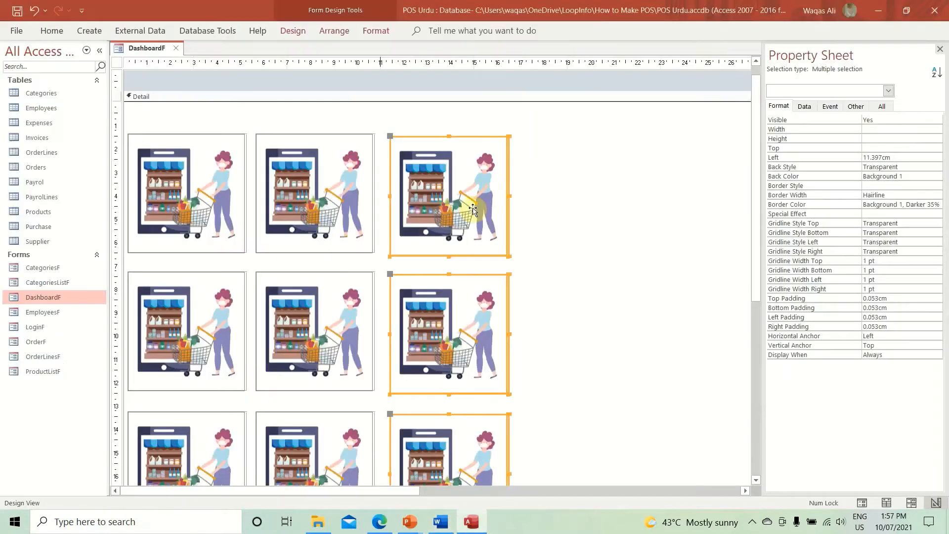
{"action": "left_click", "coordinate": [544, 155]}
{"action": "left_click", "coordinate": [450, 216]}
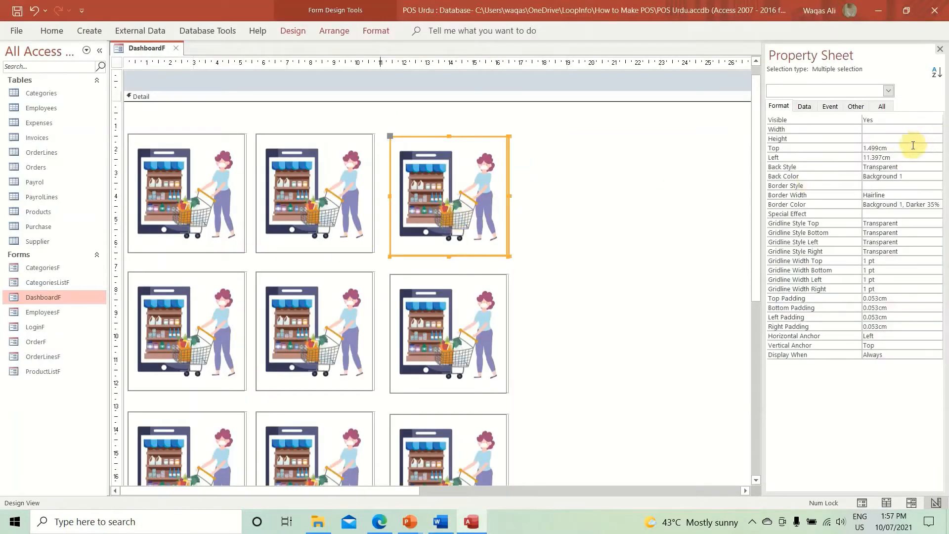
{"action": "left_click", "coordinate": [792, 147]}
{"action": "key", "text": "ctrl+v"}
{"action": "key", "text": "Return"}
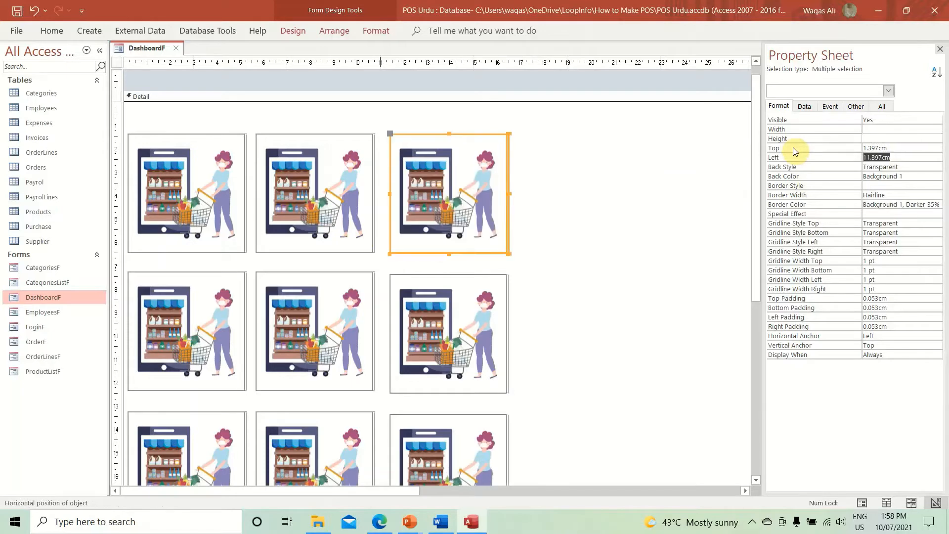
Copy the third column's distance from the left in Word and set its top box and picture's Left to 11.173cm in Access.
{"action": "key", "text": "alt+Tab"}
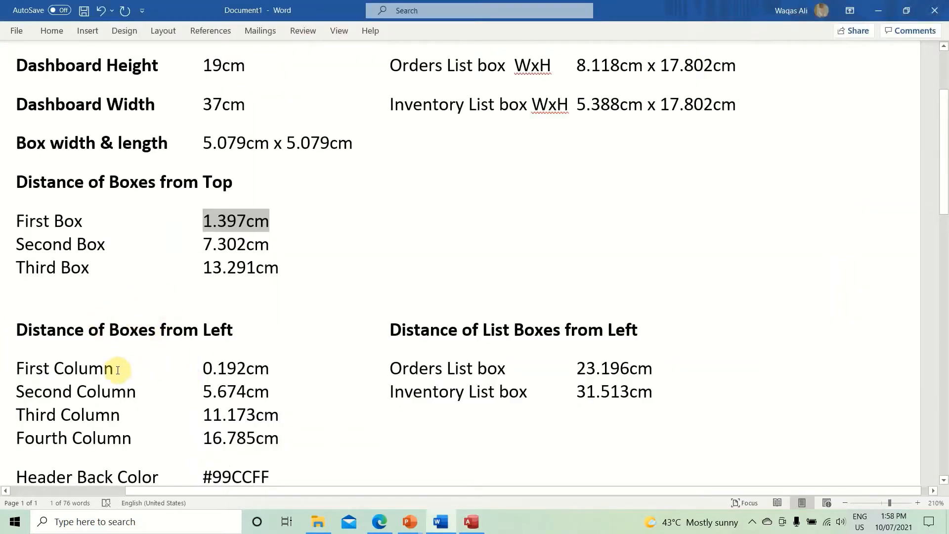
{"action": "left_click_drag", "start_coordinate": [203, 414], "coordinate": [276, 415]}
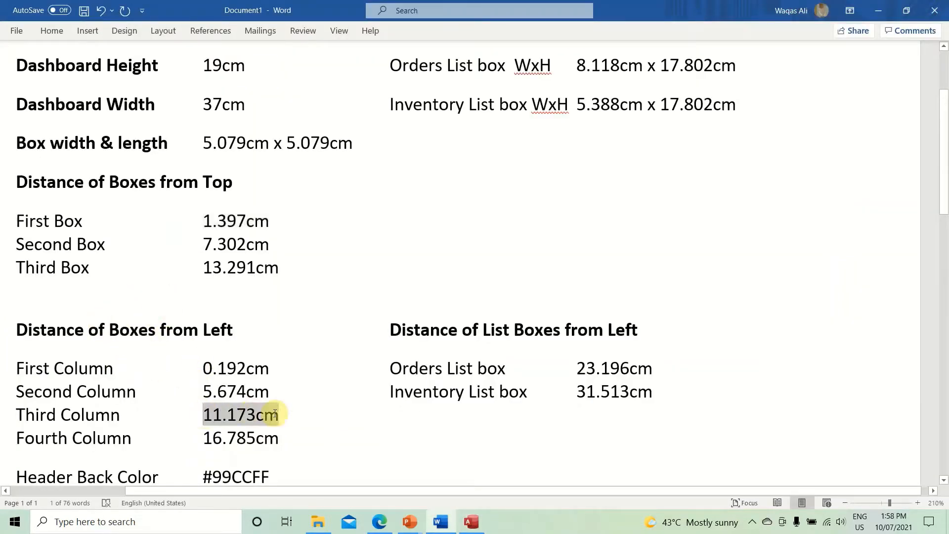
{"action": "key", "text": "ctrl+c"}
{"action": "key", "text": "alt+Tab"}
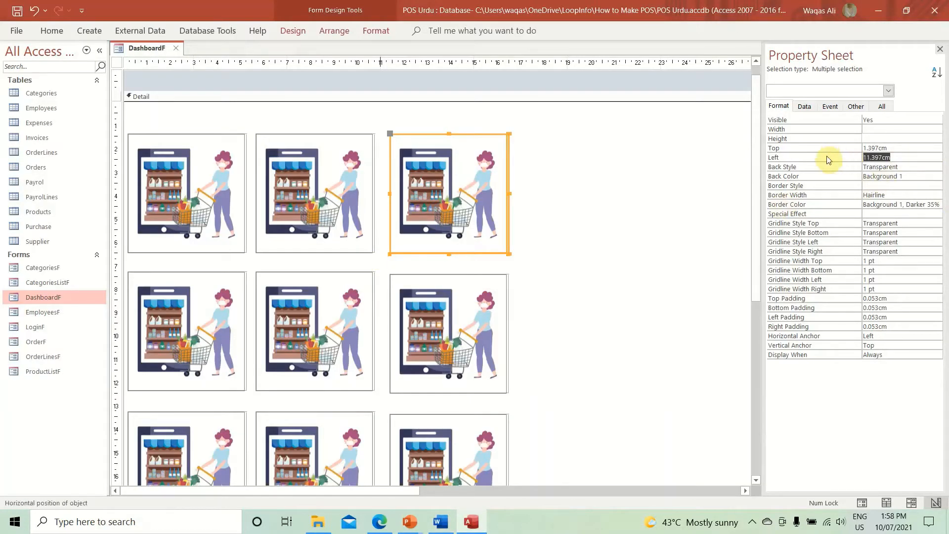
{"action": "key", "text": "Return"}
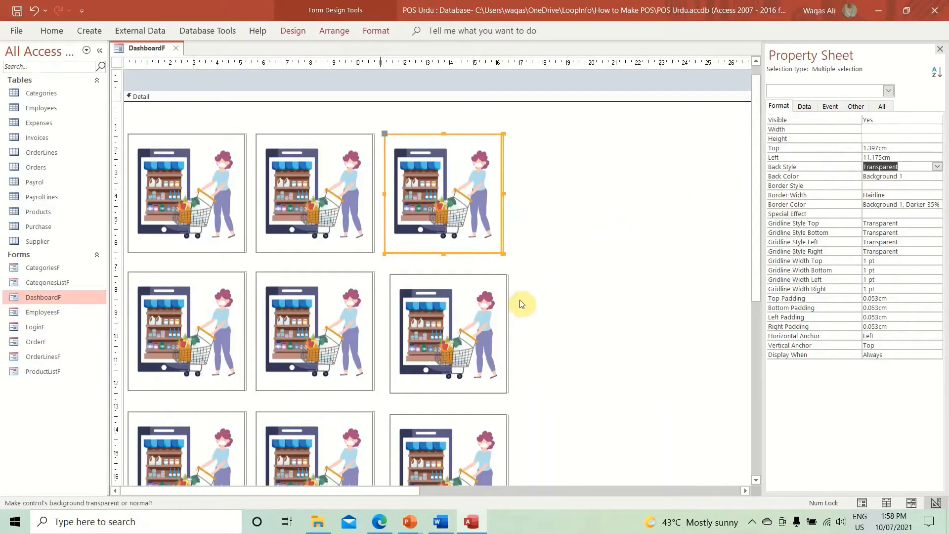
Set Left to 11.173cm for the third column's two lower boxes and their pictures.
{"action": "left_click_drag", "start_coordinate": [555, 276], "coordinate": [419, 508]}
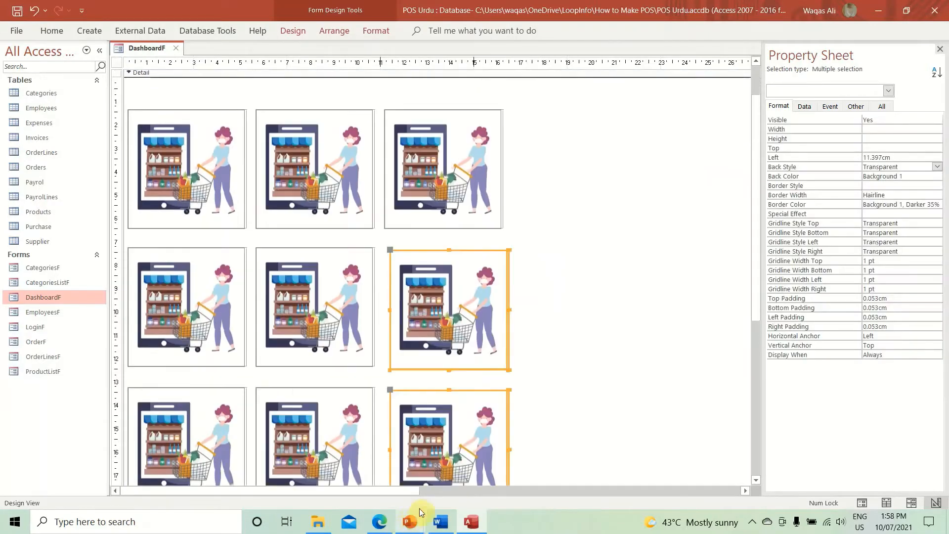
{"action": "left_click", "coordinate": [883, 153]}
{"action": "left_click", "coordinate": [826, 156]}
{"action": "type", "text": "11.175"}
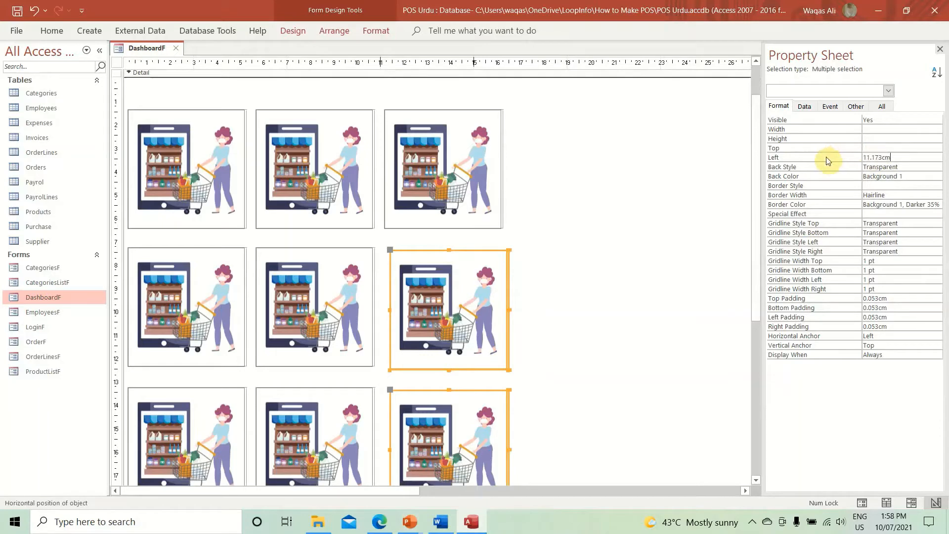
{"action": "key", "text": "Return"}
{"action": "left_click", "coordinate": [536, 290]}
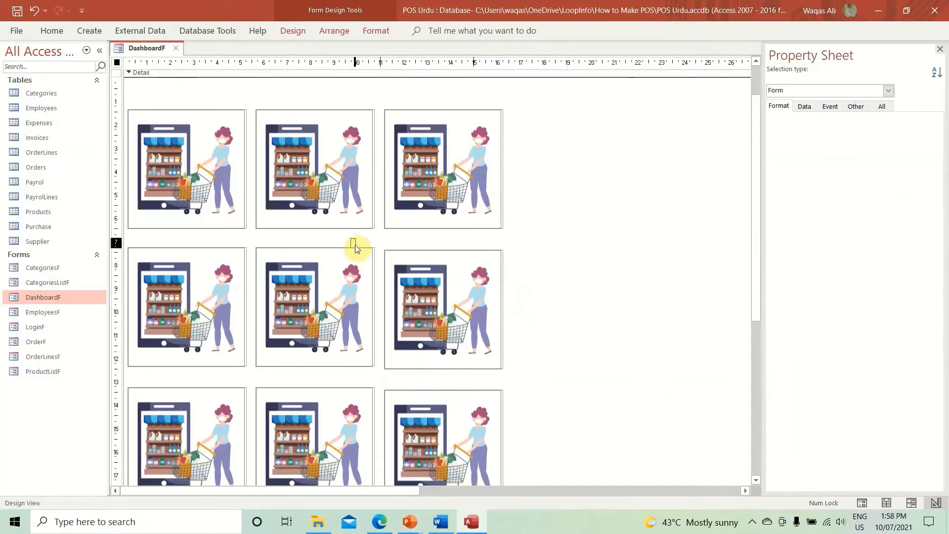
Copy the second column's middle box Top value and set the third column's middle box and picture's Top to 7.302cm.
{"action": "left_click", "coordinate": [355, 250]}
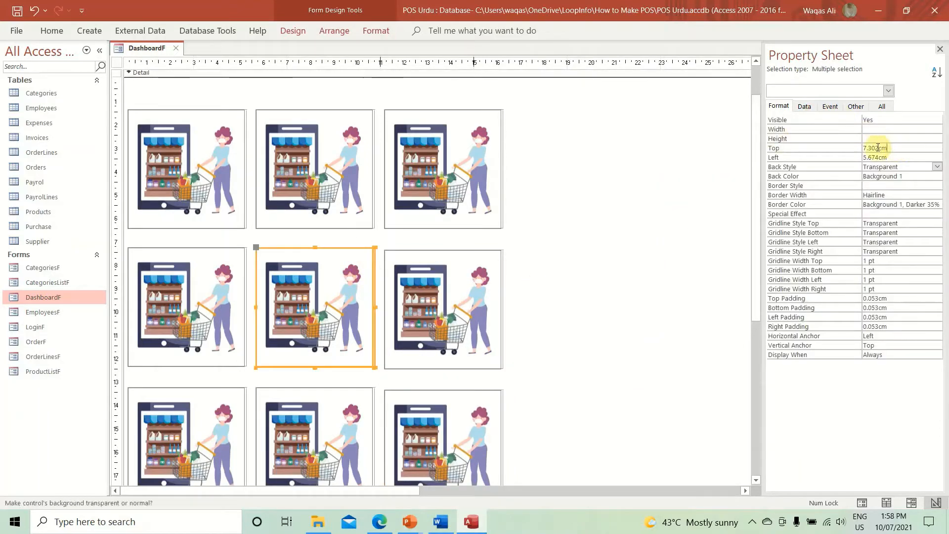
{"action": "left_click", "coordinate": [795, 150]}
{"action": "left_click_drag", "start_coordinate": [557, 250], "coordinate": [484, 290]}
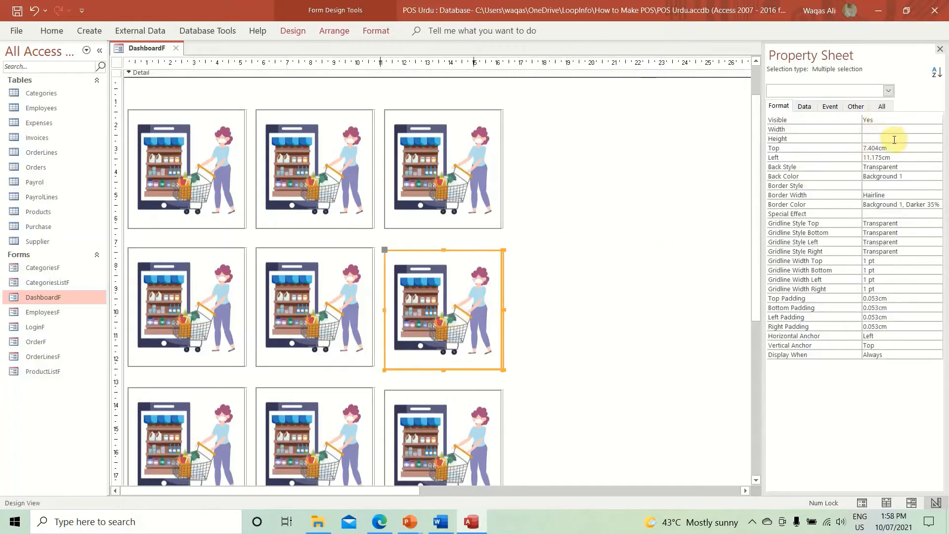
{"action": "left_click", "coordinate": [816, 148]}
{"action": "key", "text": "ctrl+v"}
{"action": "key", "text": "Return"}
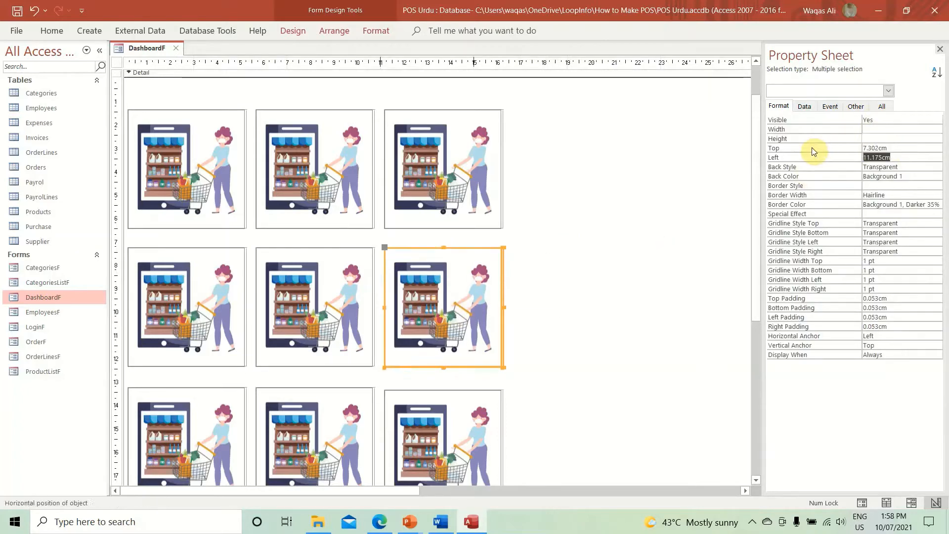
Copy the second column's lowest box Top value and set the third column's lowest box and picture's Top to 13.291cm.
{"action": "scroll", "coordinate": [512, 390], "scroll_direction": "down", "scroll_amount": 2}
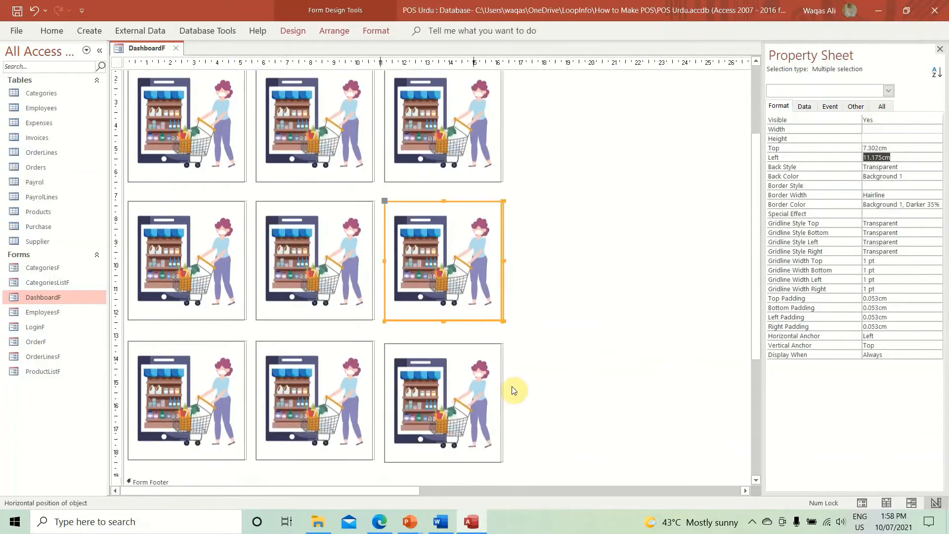
{"action": "left_click", "coordinate": [367, 349]}
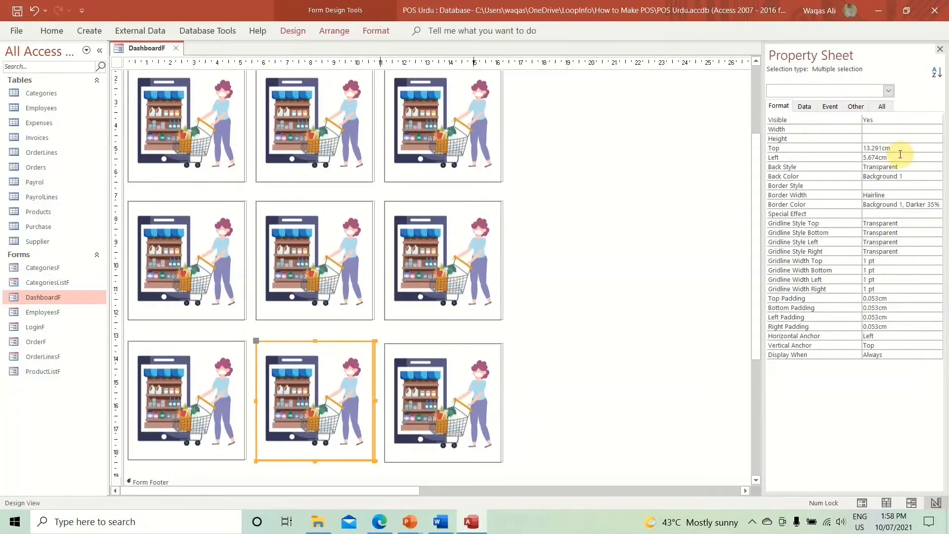
{"action": "left_click", "coordinate": [793, 148]}
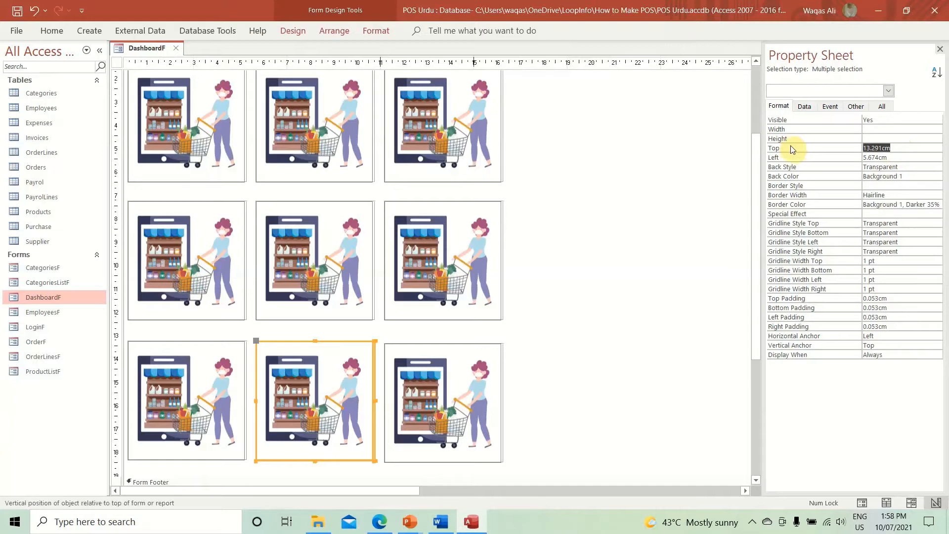
{"action": "left_click_drag", "start_coordinate": [524, 343], "coordinate": [475, 400]}
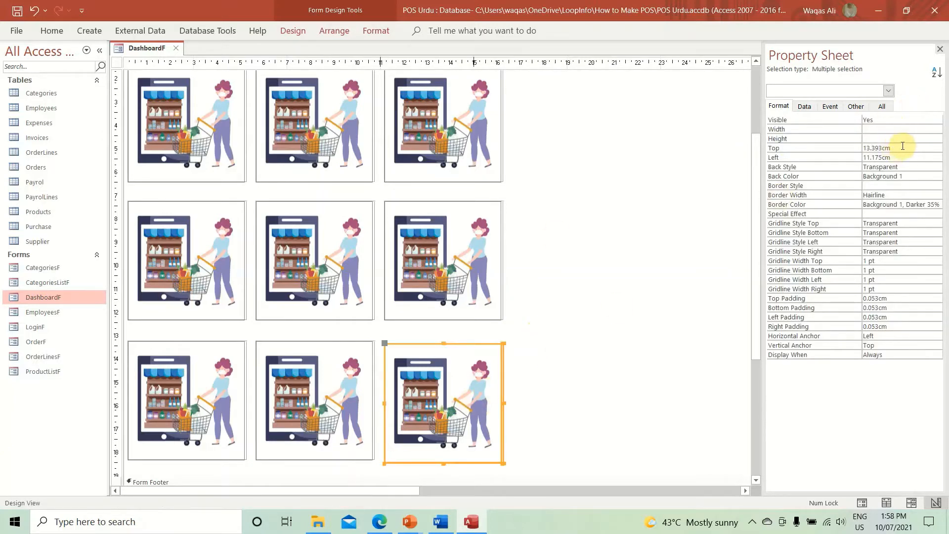
{"action": "left_click", "coordinate": [838, 151]}
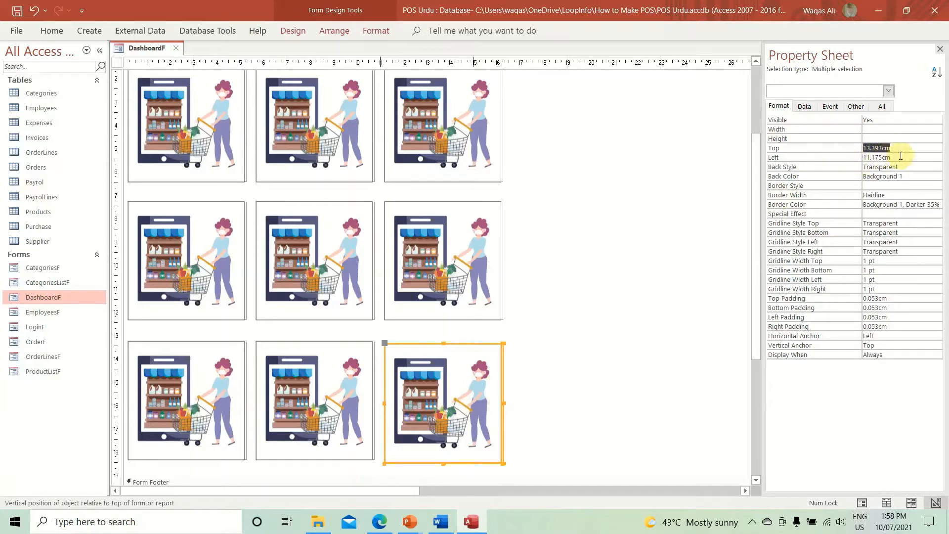
{"action": "left_click", "coordinate": [828, 157]}
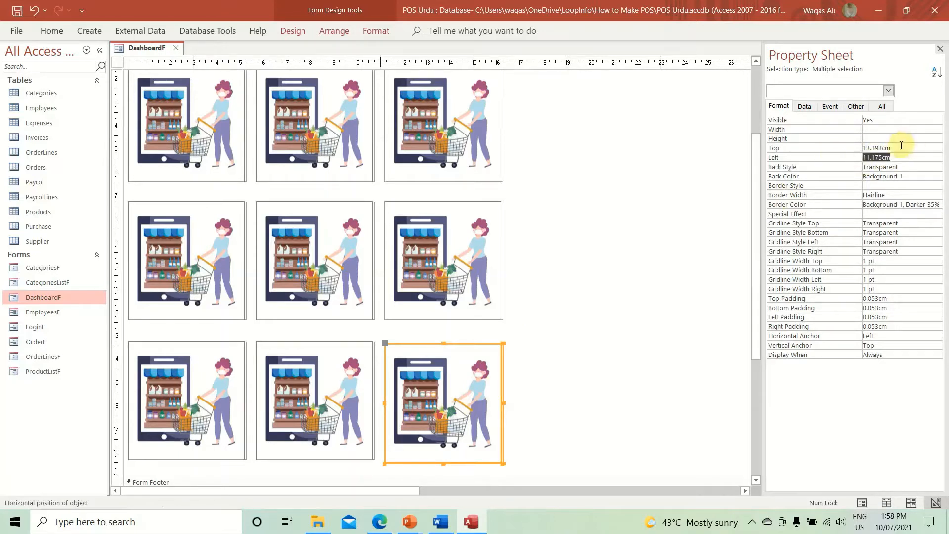
{"action": "left_click", "coordinate": [774, 148]}
{"action": "type", "text": "13.291cm"}
{"action": "left_click", "coordinate": [543, 336]}
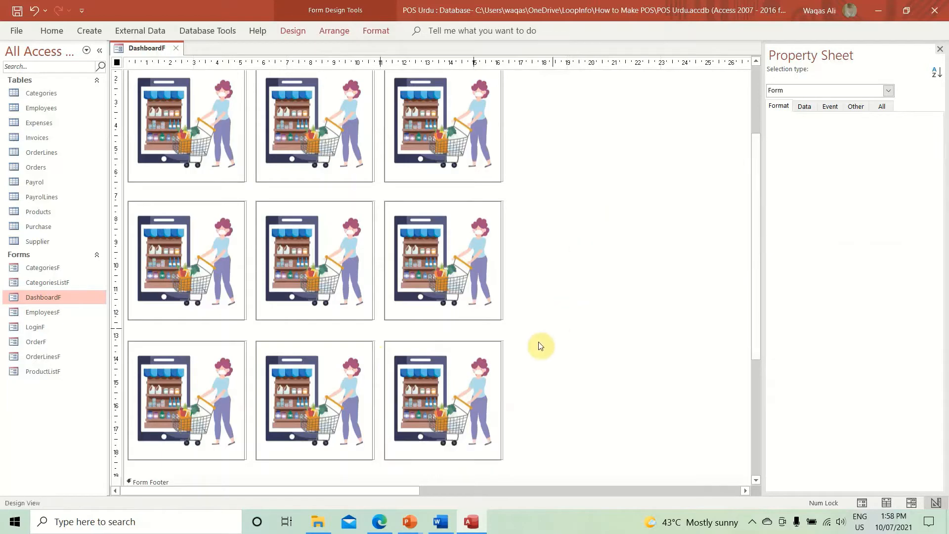
Duplicate the third column's top box and picture as the start of a fourth column, about 16.8 cm from the left.
{"action": "scroll", "coordinate": [483, 295], "scroll_direction": "up", "scroll_amount": 1}
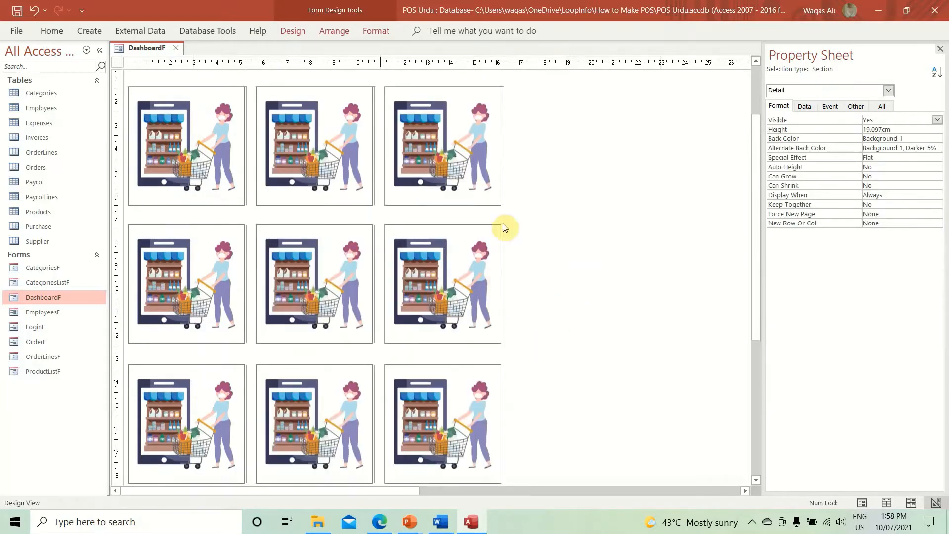
{"action": "left_click_drag", "start_coordinate": [540, 132], "coordinate": [501, 152]}
{"action": "left_click_drag", "start_coordinate": [445, 185], "coordinate": [558, 163]}
Copy the third column's top box Top value and set the fourth column's box and picture's Top to 1.397cm.
{"action": "scroll", "coordinate": [553, 159], "scroll_direction": "up", "scroll_amount": 1}
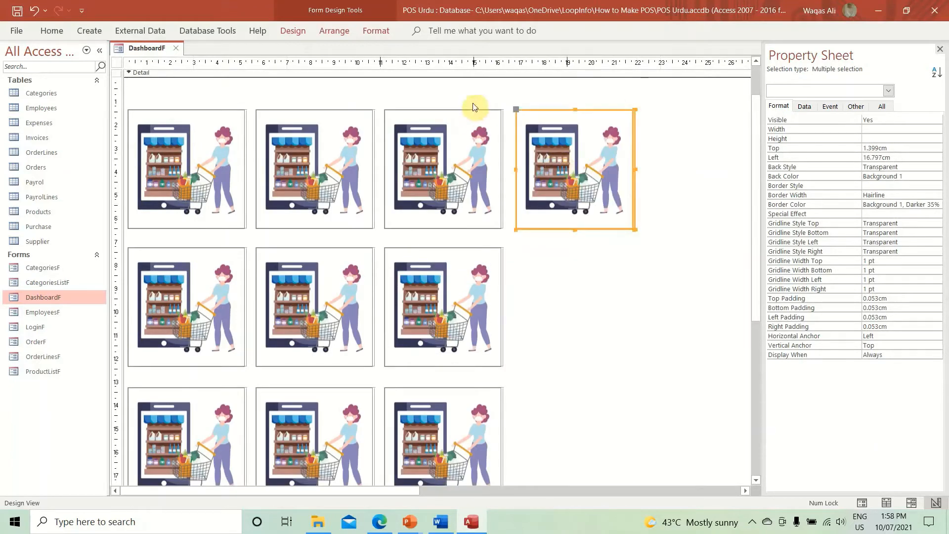
{"action": "left_click_drag", "start_coordinate": [474, 101], "coordinate": [464, 131]}
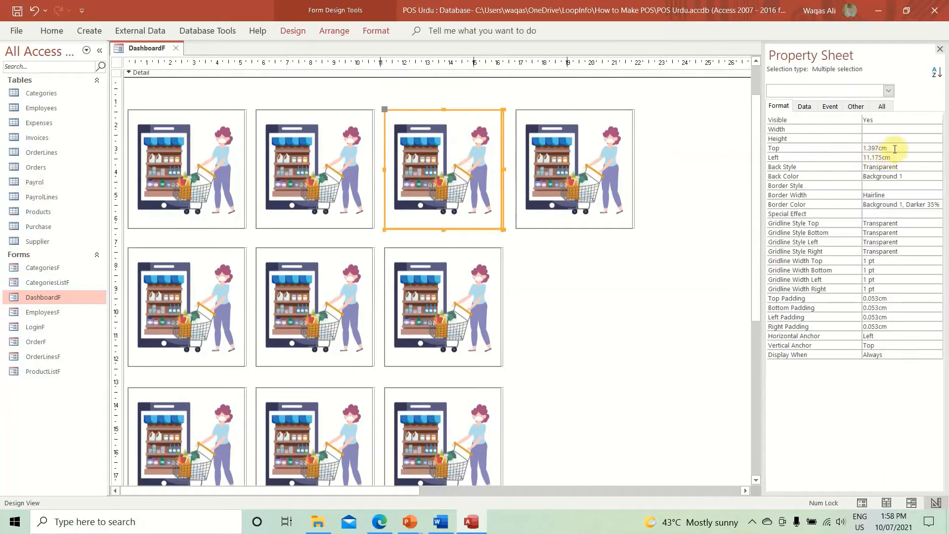
{"action": "left_click", "coordinate": [814, 143]}
{"action": "key", "text": "ctrl+c"}
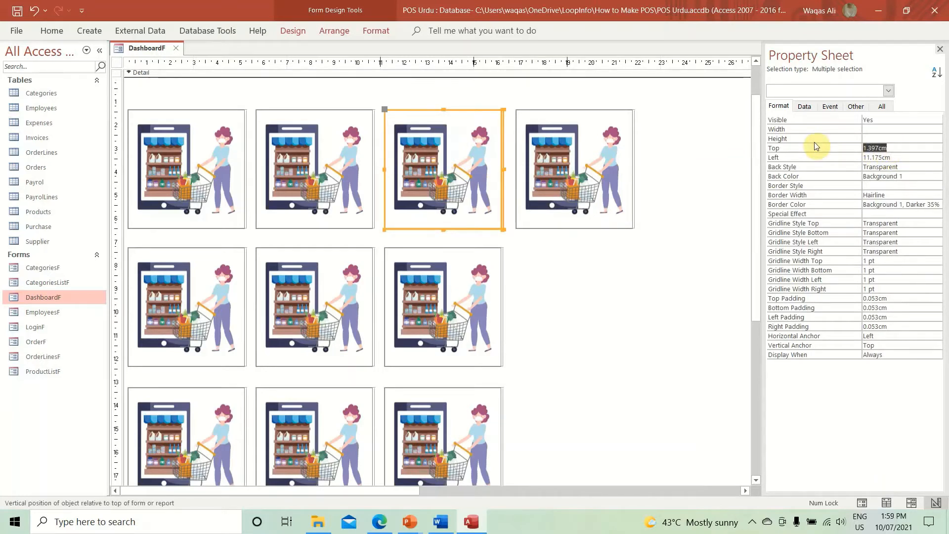
{"action": "left_click_drag", "start_coordinate": [683, 142], "coordinate": [593, 225]}
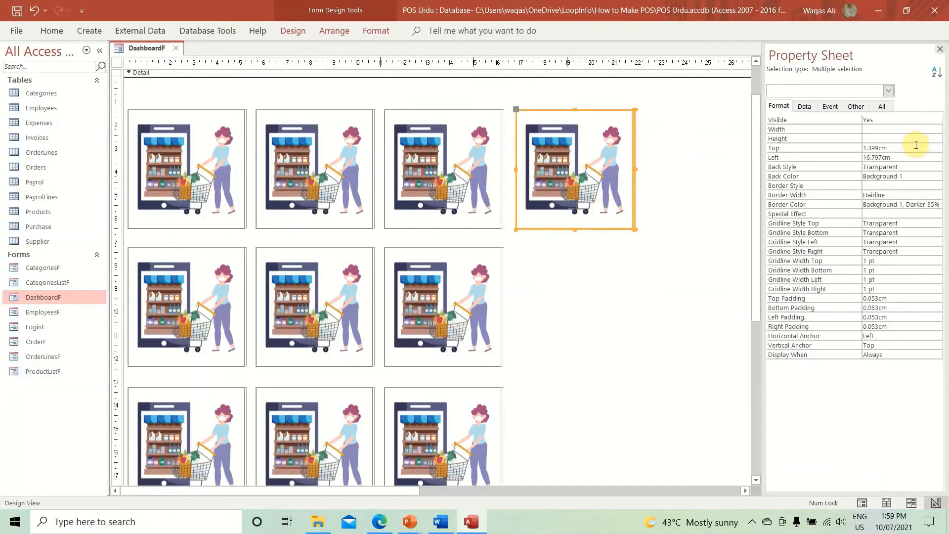
{"action": "left_click", "coordinate": [845, 143]}
{"action": "key", "text": "ctrl+v"}
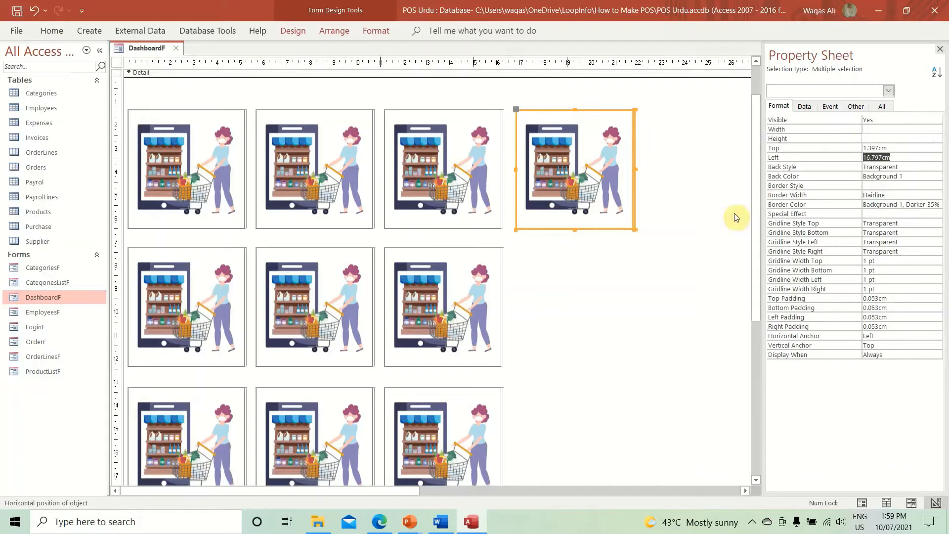
Copy the fourth column's distance from the left in Word and set its box and picture's Left to 16.785cm in Access.
{"action": "key", "text": "alt+Tab"}
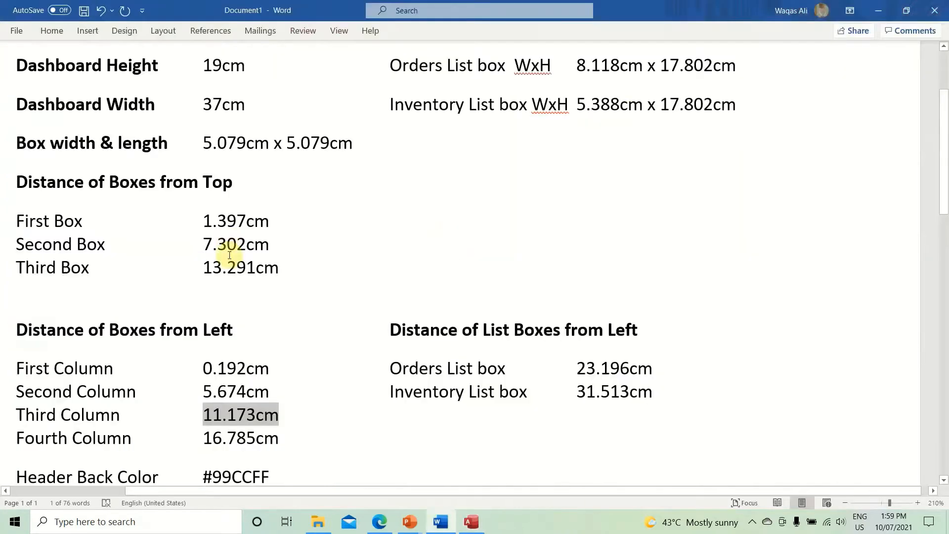
{"action": "double_click", "coordinate": [224, 437]}
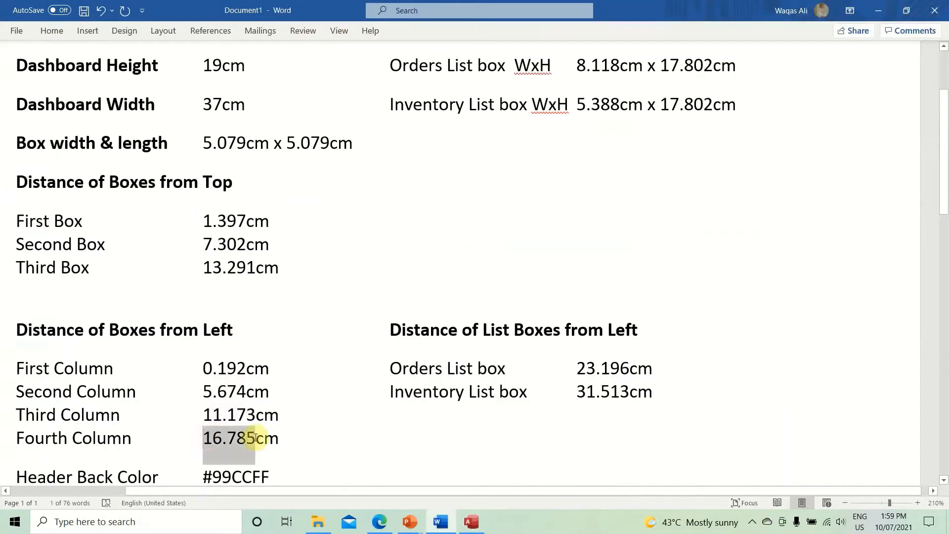
{"action": "key", "text": "alt+Tab"}
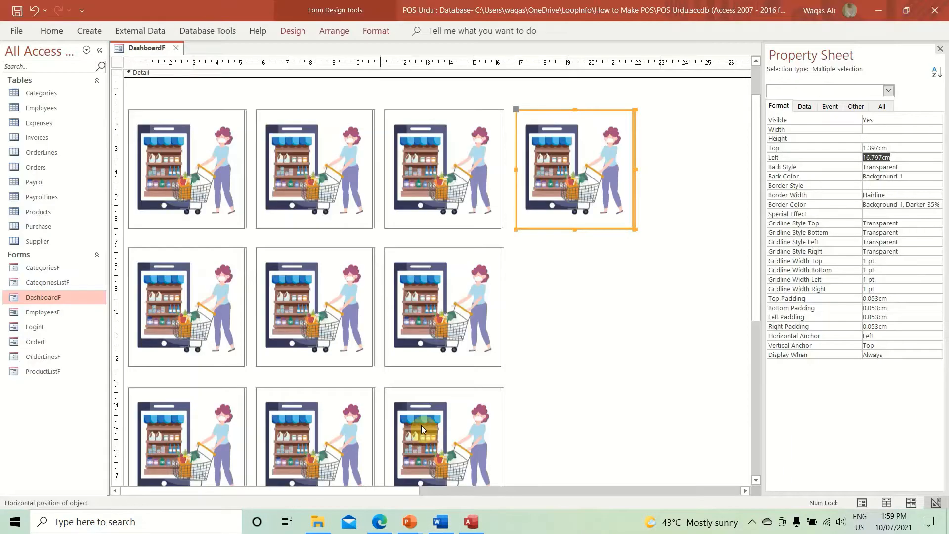
{"action": "left_click", "coordinate": [830, 158]}
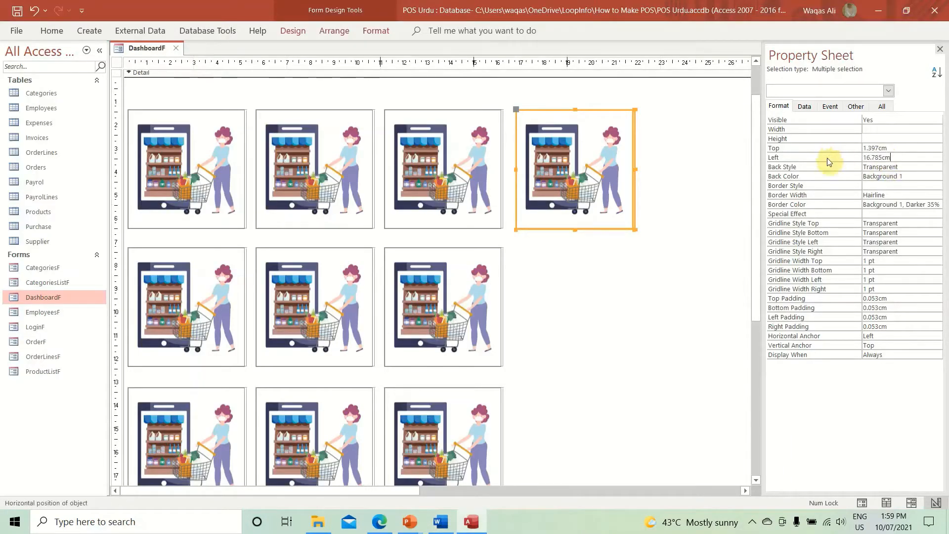
{"action": "key", "text": "Return"}
{"action": "left_click", "coordinate": [618, 267]}
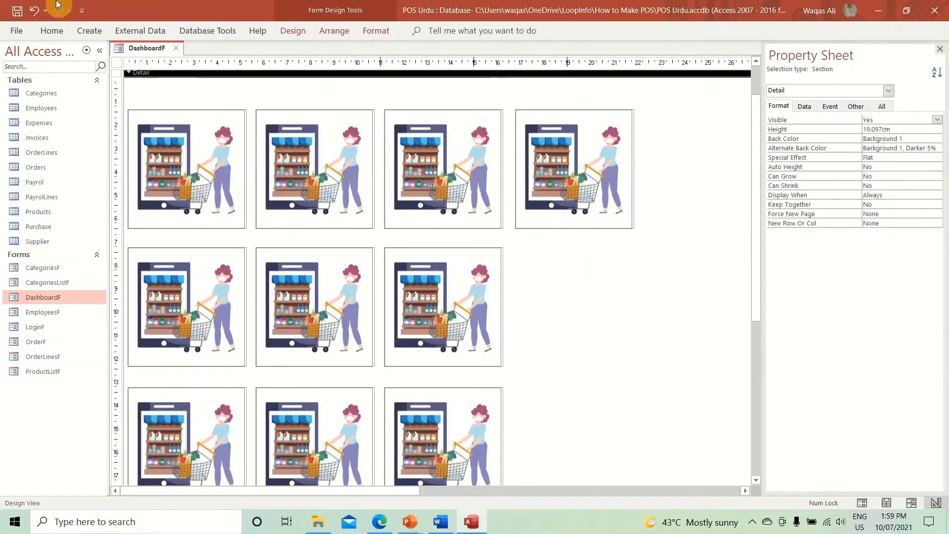
Preview the dashboard in Form View to check the four columns, and return it to Design View.
{"action": "right_click", "coordinate": [139, 48]}
{"action": "left_click", "coordinate": [151, 54]}
{"action": "right_click", "coordinate": [150, 55]}
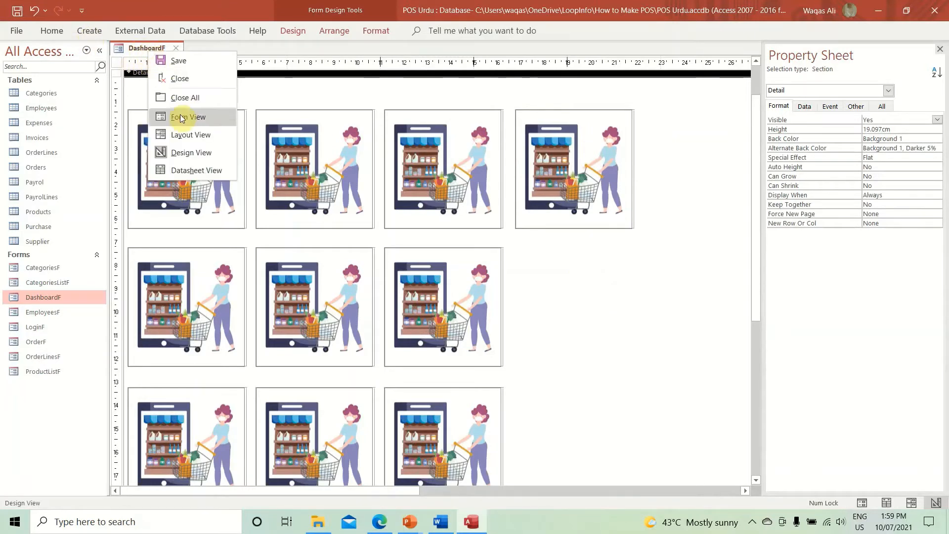
{"action": "left_click", "coordinate": [181, 117]}
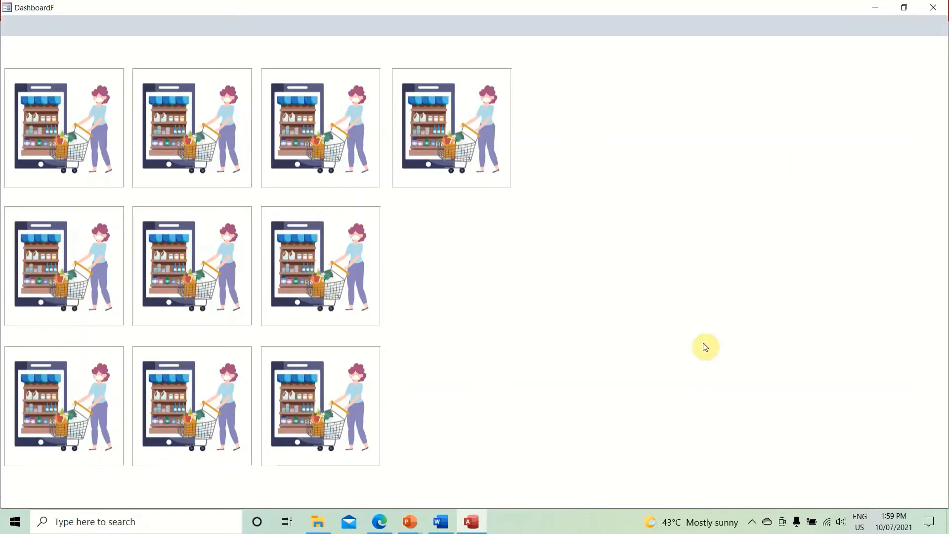
{"action": "right_click", "coordinate": [659, 171]}
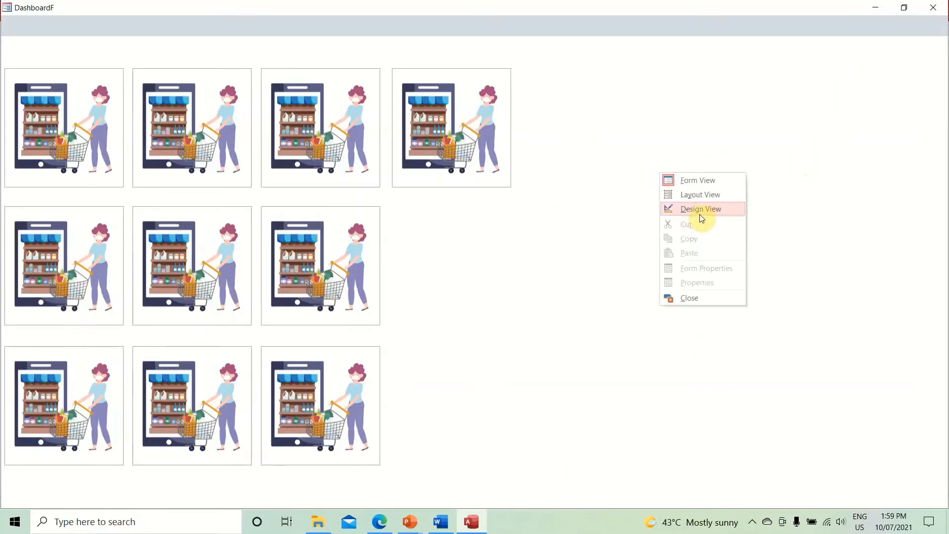
{"action": "left_click", "coordinate": [698, 215]}
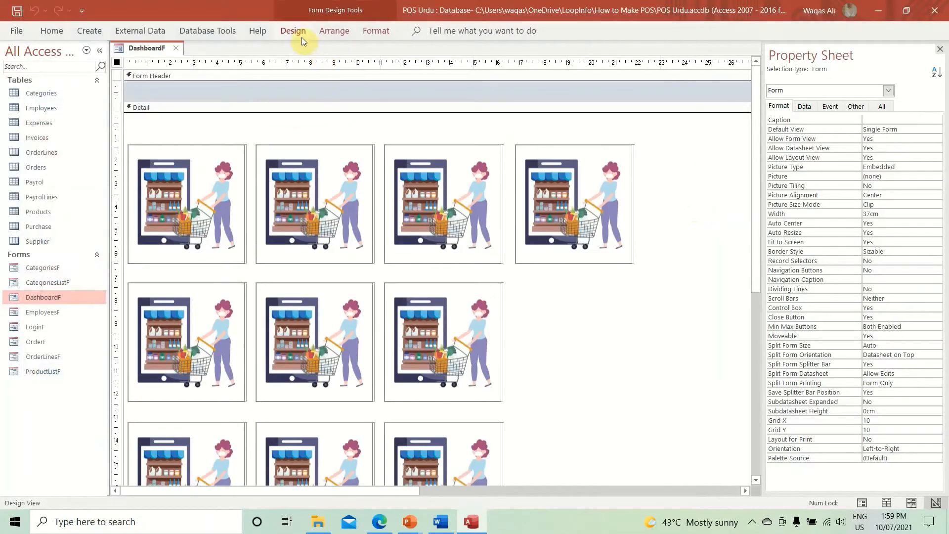
Add a command button directly beneath the first column's top picture box, skipping the button wizard.
{"action": "left_click", "coordinate": [301, 36]}
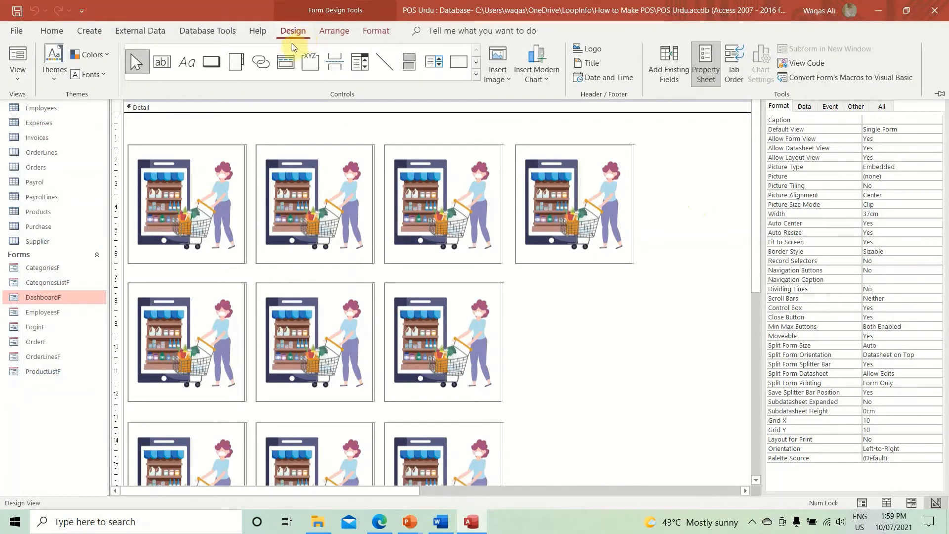
{"action": "left_click", "coordinate": [212, 61]}
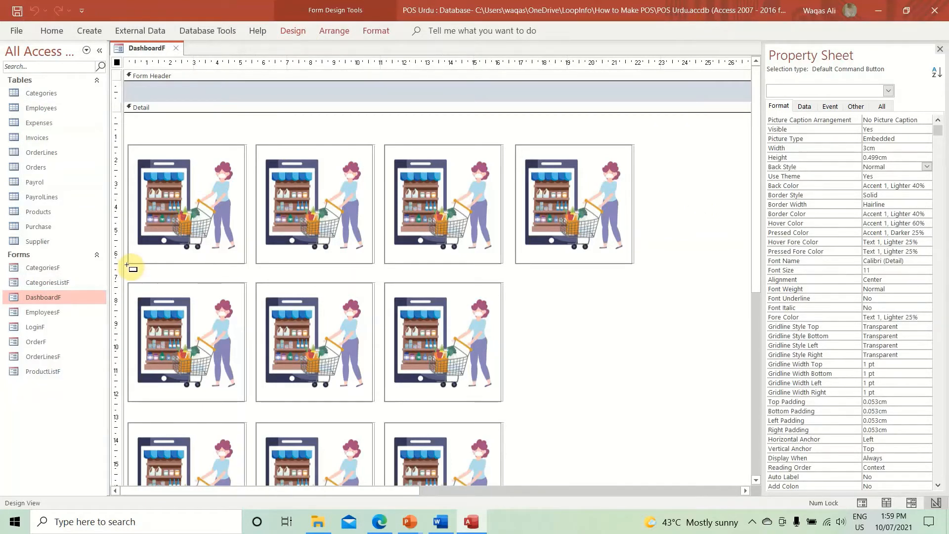
{"action": "left_click", "coordinate": [131, 267]}
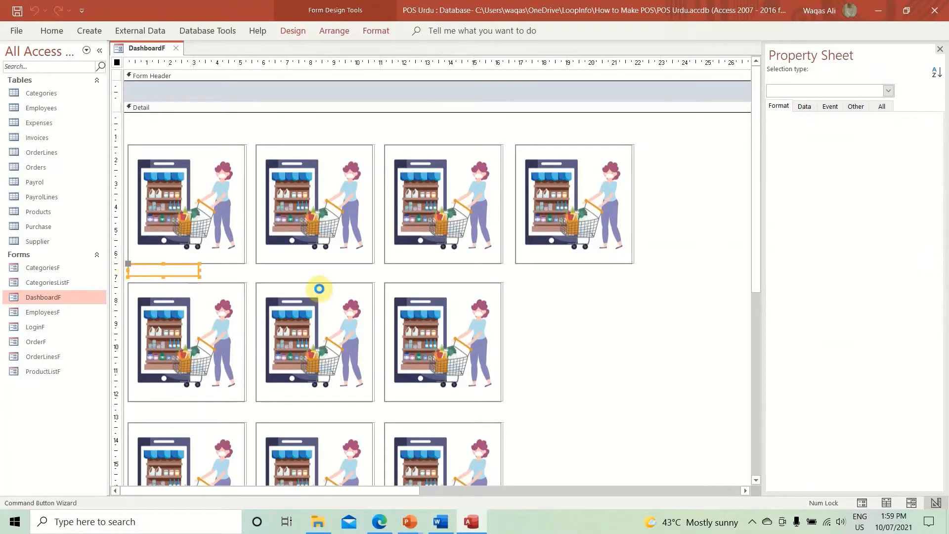
{"action": "left_click", "coordinate": [428, 283]}
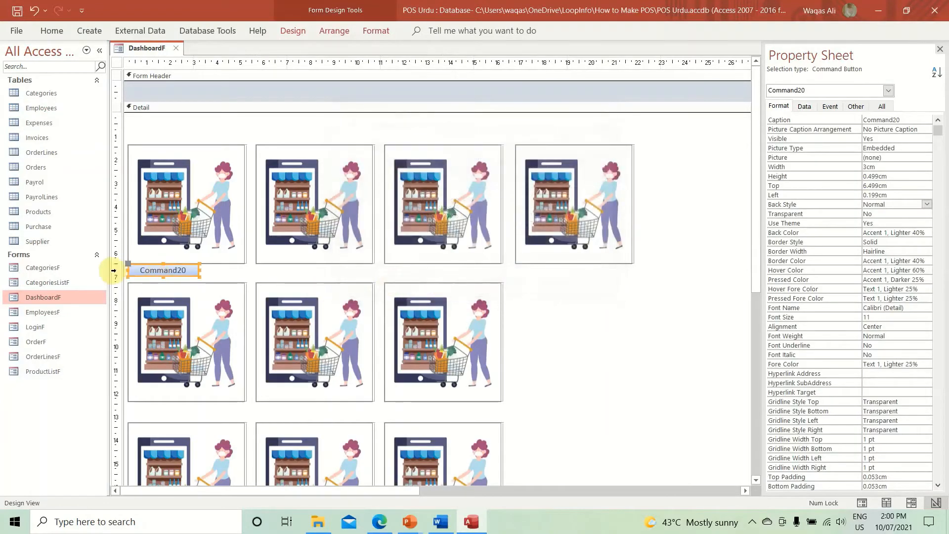
Give the command button the white theme style with a blue outline and set its outline thickness to hairline.
{"action": "left_click", "coordinate": [374, 33]}
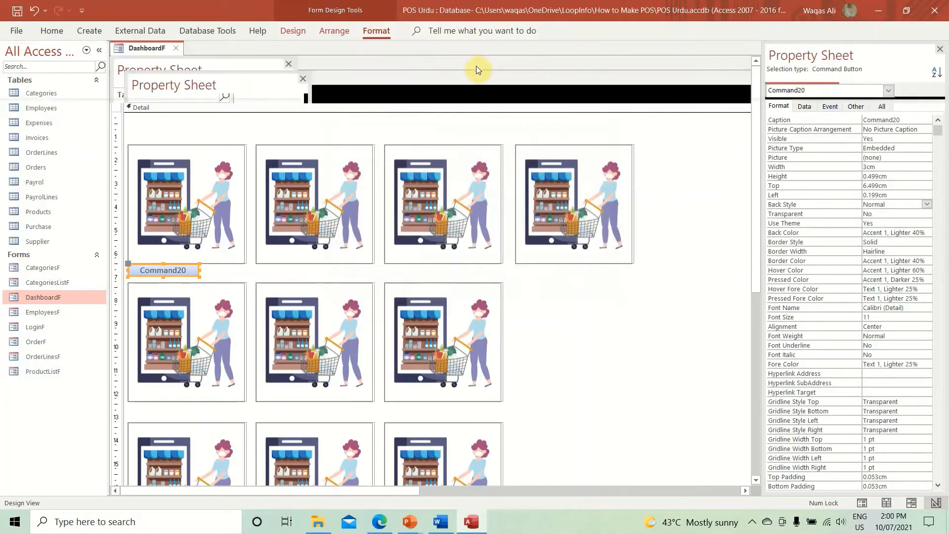
{"action": "left_click", "coordinate": [486, 76]}
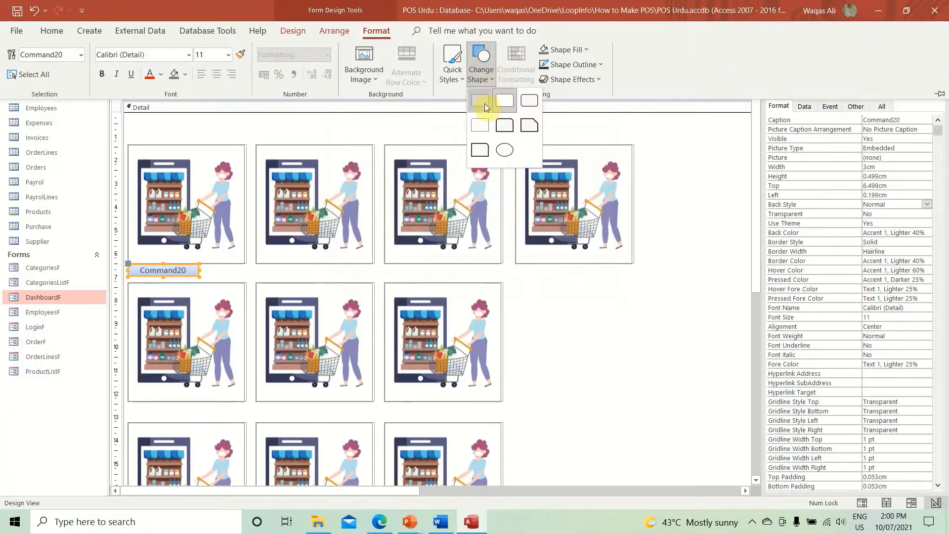
{"action": "left_click", "coordinate": [453, 74]}
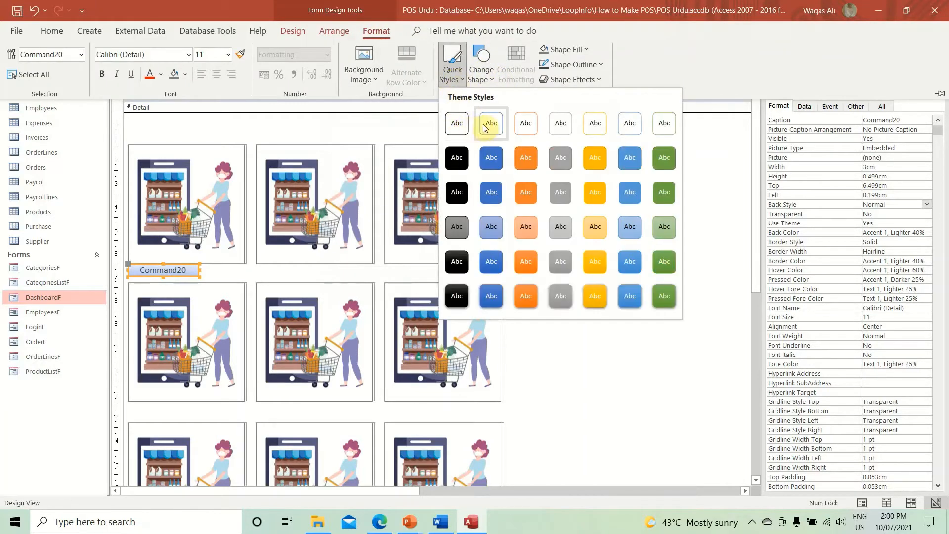
{"action": "left_click", "coordinate": [491, 123]}
{"action": "left_click", "coordinate": [598, 64]}
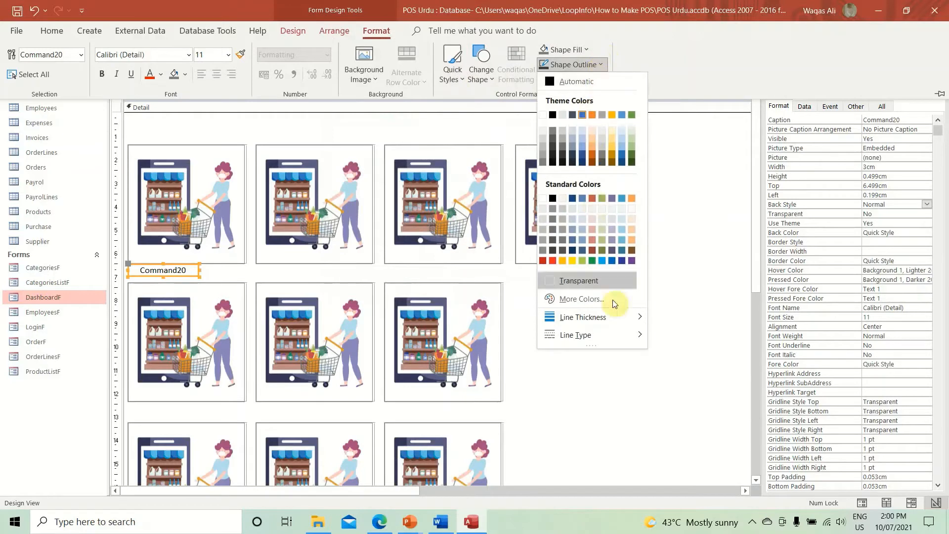
{"action": "mouse_move", "coordinate": [619, 321]}
{"action": "left_click", "coordinate": [682, 314]}
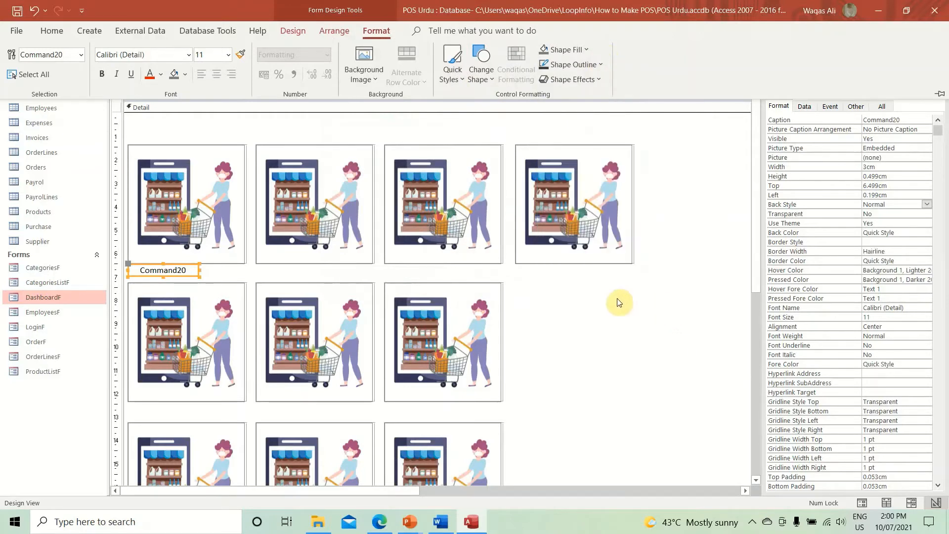
Set the command button's width to 5.079 cm.
{"action": "left_click", "coordinate": [859, 161]}
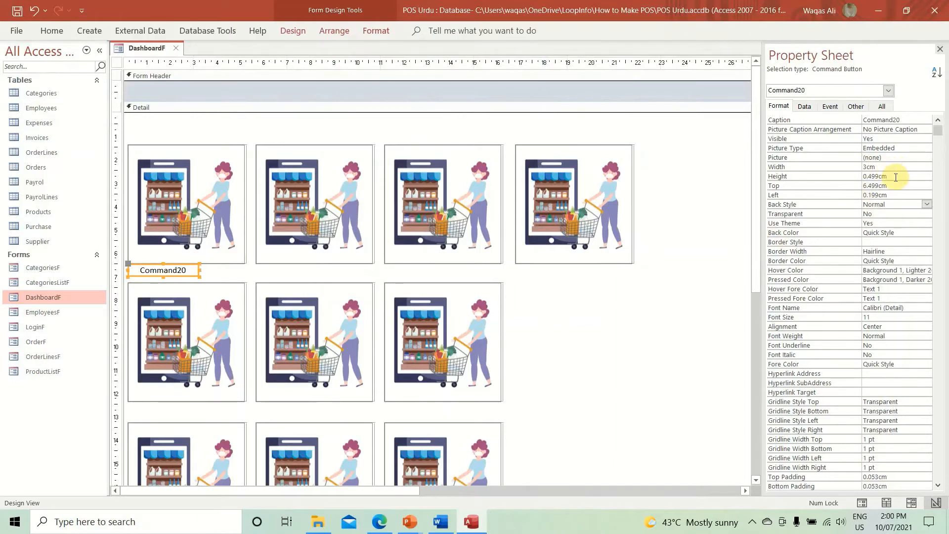
{"action": "left_click", "coordinate": [785, 167]}
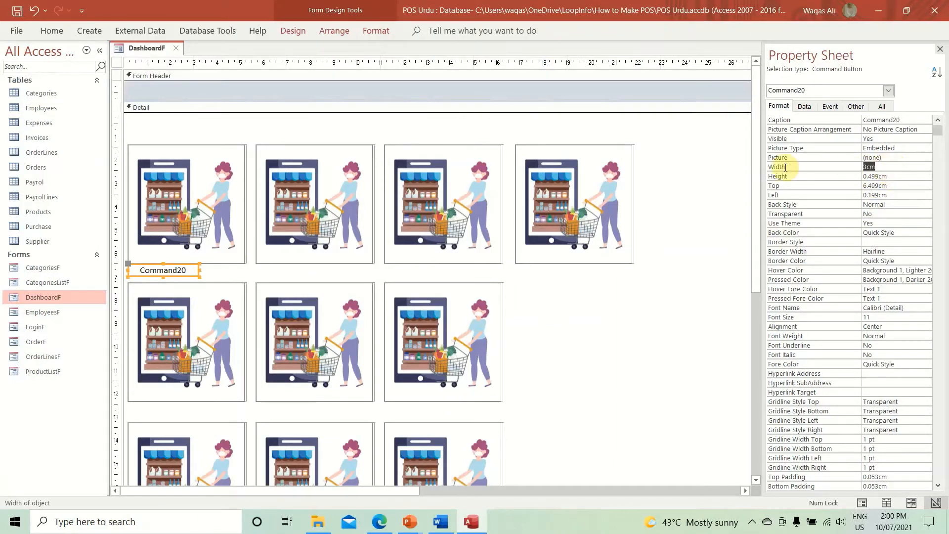
{"action": "type", "text": "5.079"}
{"action": "key", "text": "Return"}
{"action": "left_click", "coordinate": [612, 341]}
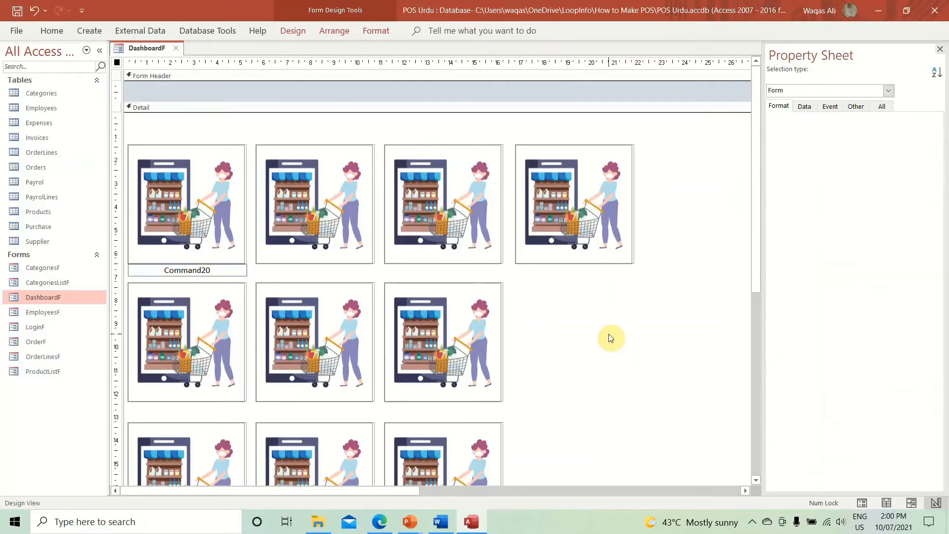
Nudge the command button into line beneath the first column's top box, at Left 0.19cm and Top 6.497cm.
{"action": "left_click", "coordinate": [232, 273]}
{"action": "key", "text": "Left"}
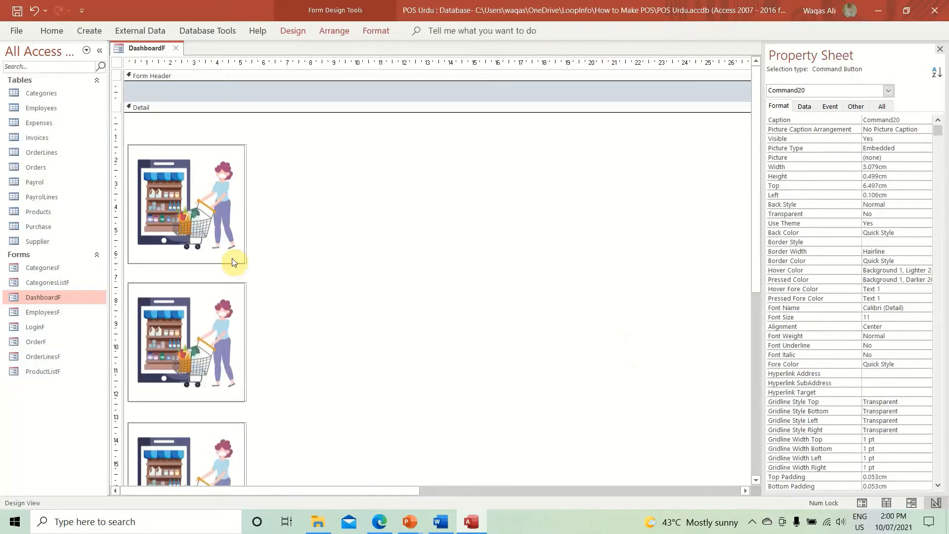
{"action": "key", "text": "Right"}
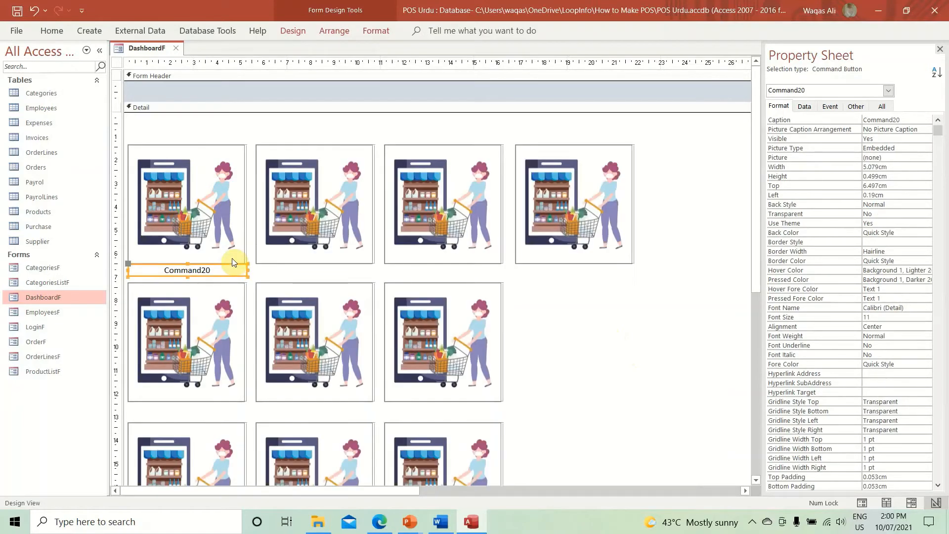
{"action": "left_click", "coordinate": [323, 271]}
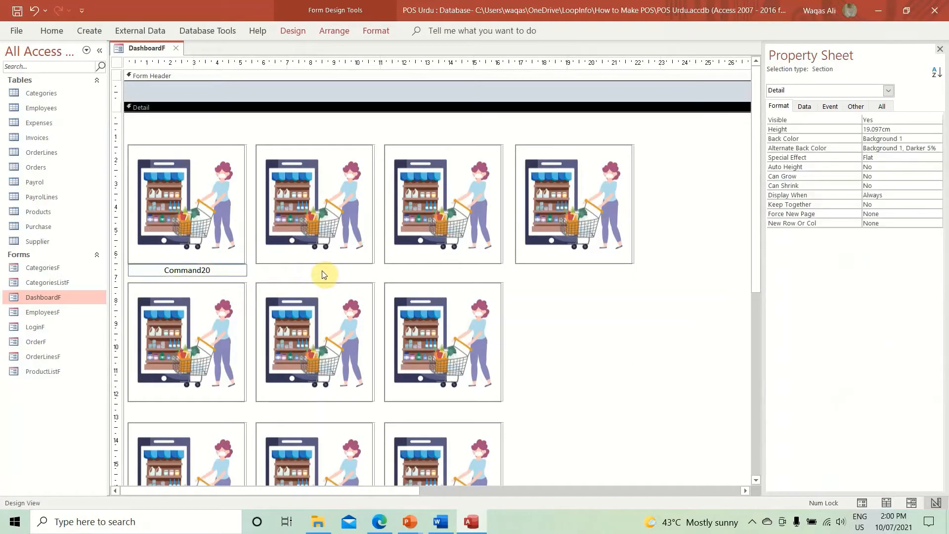
{"action": "left_click", "coordinate": [227, 266]}
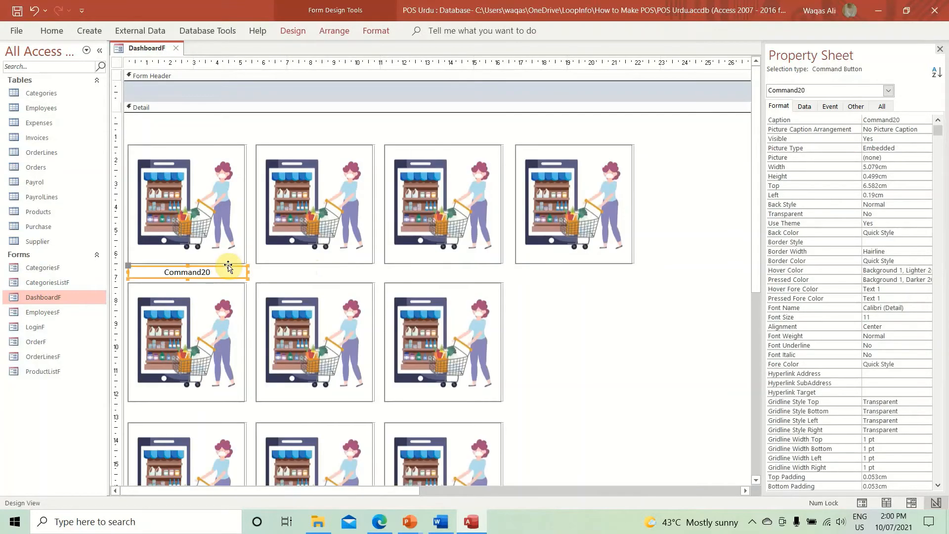
{"action": "left_click", "coordinate": [616, 319]}
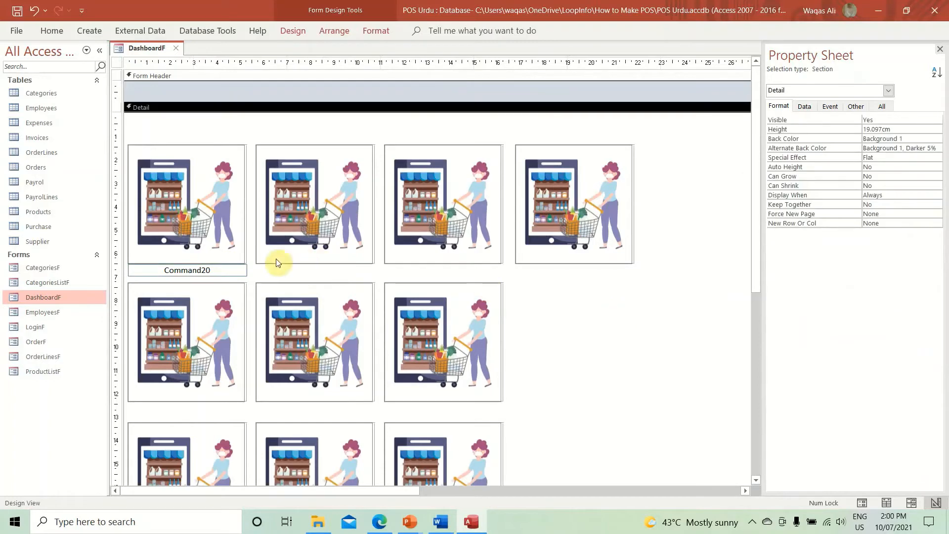
Duplicate the command button and place the copy beneath the first column's second box, about 12.4 cm from the top.
{"action": "left_click", "coordinate": [219, 271]}
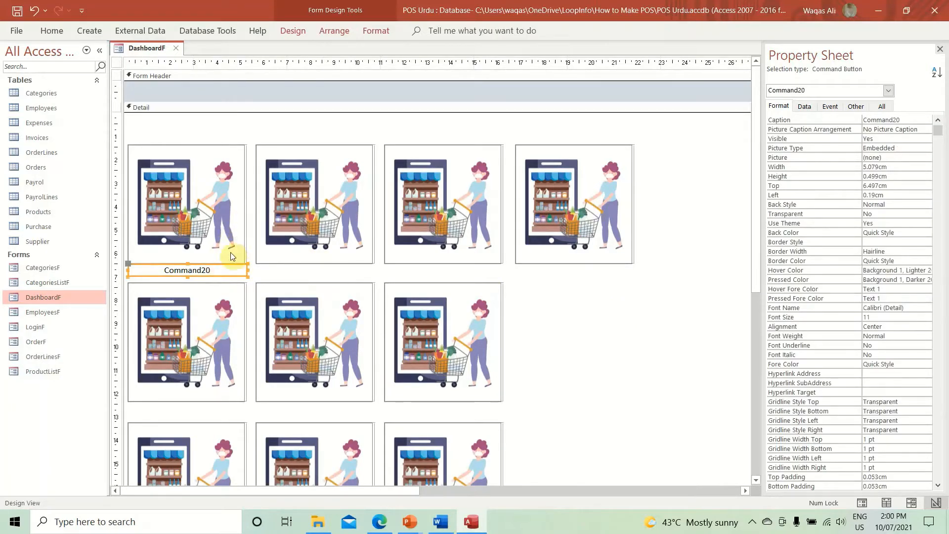
{"action": "key", "text": "ctrl+c"}
{"action": "key", "text": "ctrl+v"}
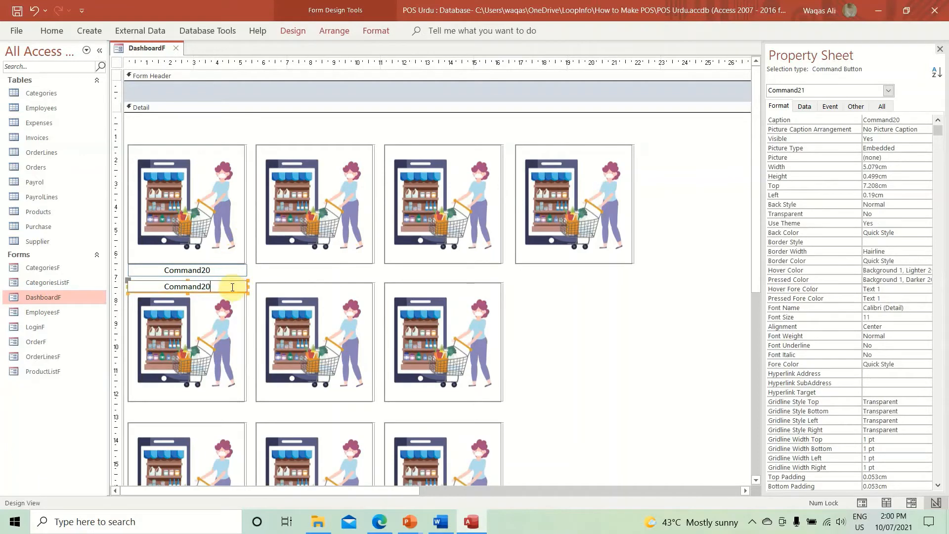
{"action": "left_click", "coordinate": [259, 275]}
{"action": "left_click_drag", "start_coordinate": [239, 288], "coordinate": [235, 407]}
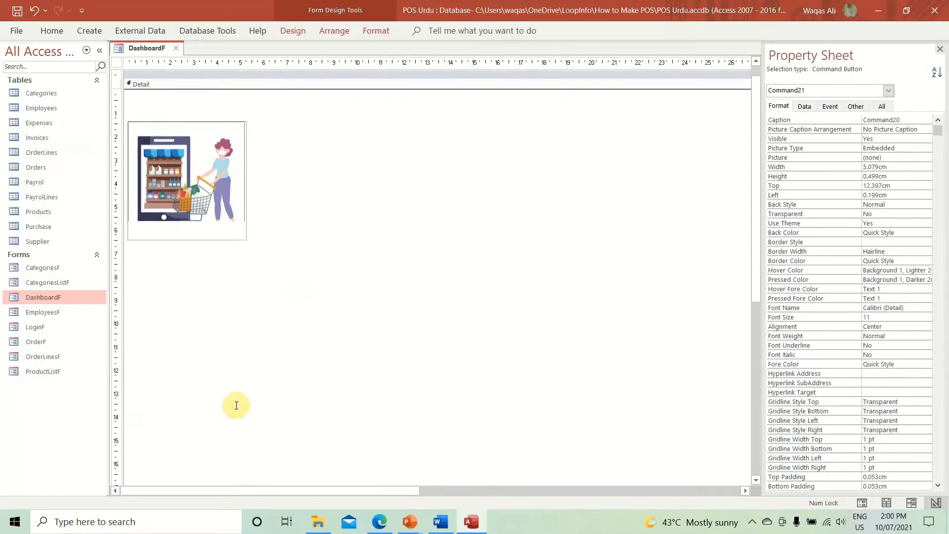
Paste another copy of the command button and place it beneath the first column's lowest box.
{"action": "scroll", "coordinate": [243, 384], "scroll_direction": "down", "scroll_amount": 3}
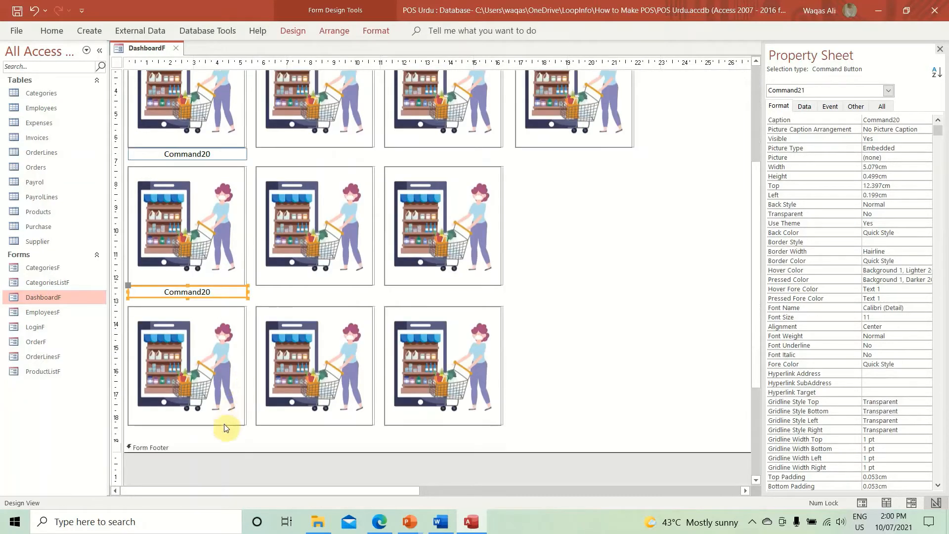
{"action": "left_click", "coordinate": [221, 437]}
{"action": "key", "text": "ctrl+v"}
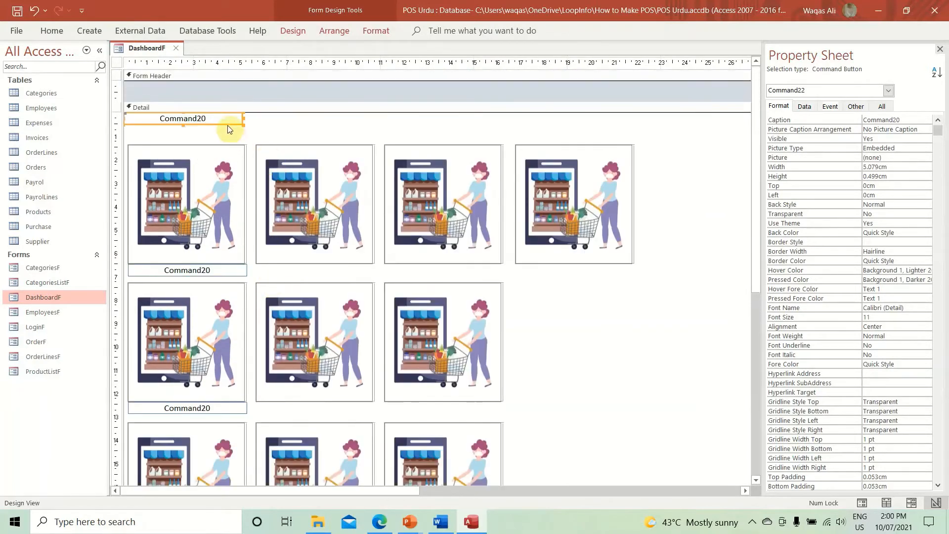
{"action": "left_click_drag", "start_coordinate": [227, 126], "coordinate": [232, 484]}
Set all three command buttons' Left to 0.192cm, copied from the first column's distance in Word, and preview the form in Form View.
{"action": "left_click", "coordinate": [233, 340], "text": "shift"}
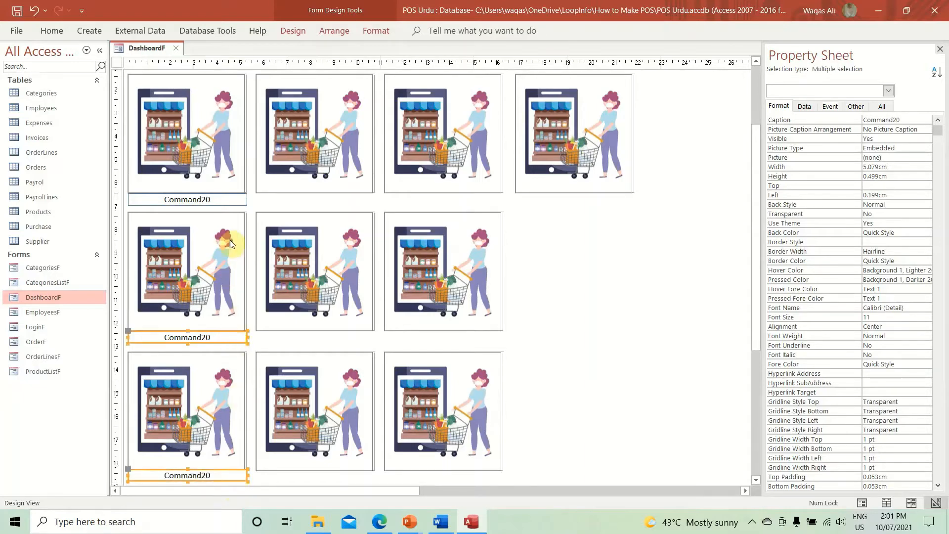
{"action": "left_click", "coordinate": [243, 202], "text": "shift"}
{"action": "key", "text": "alt+Tab"}
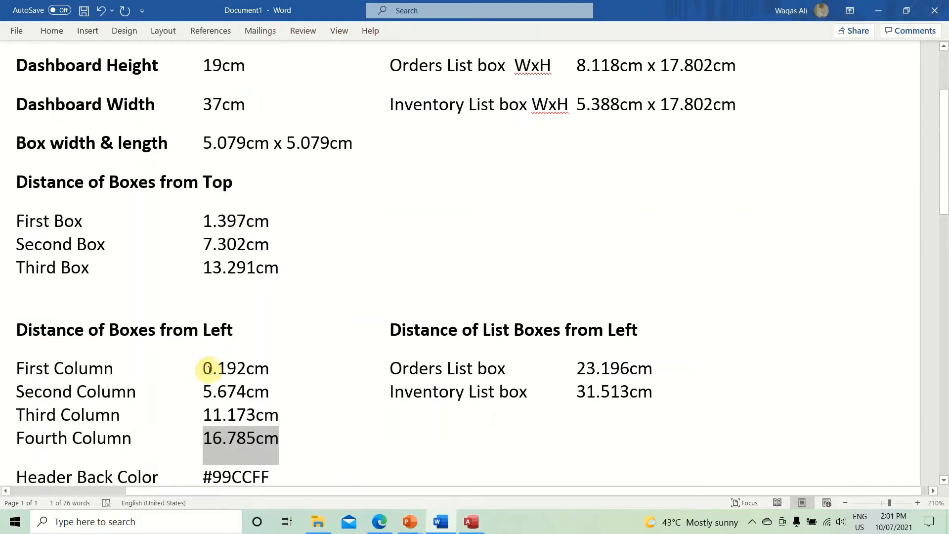
{"action": "left_click_drag", "start_coordinate": [207, 369], "coordinate": [264, 368]}
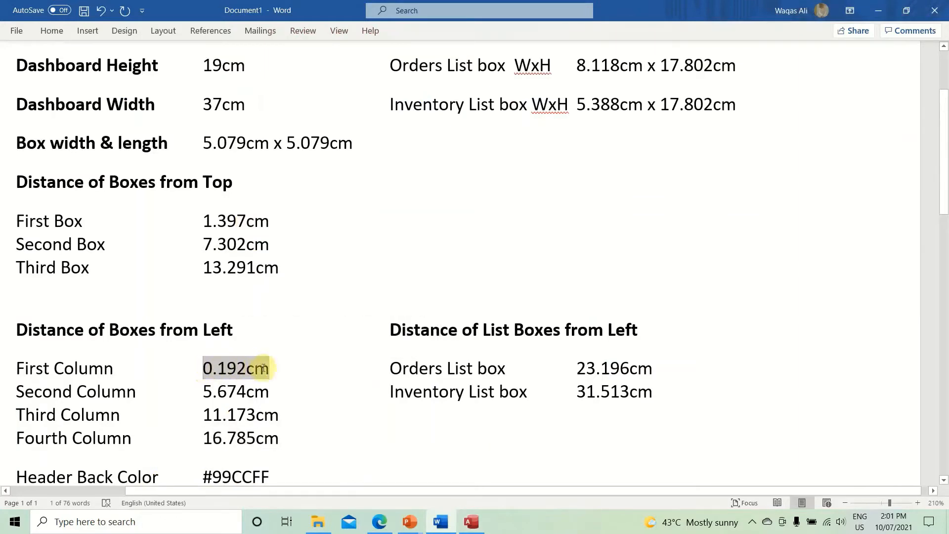
{"action": "key", "text": "alt+Tab"}
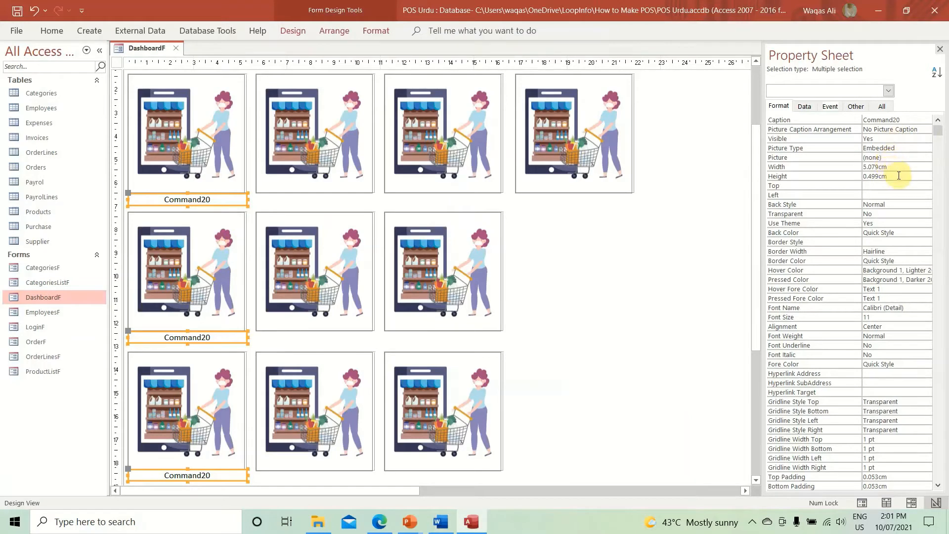
{"action": "left_click", "coordinate": [879, 192]}
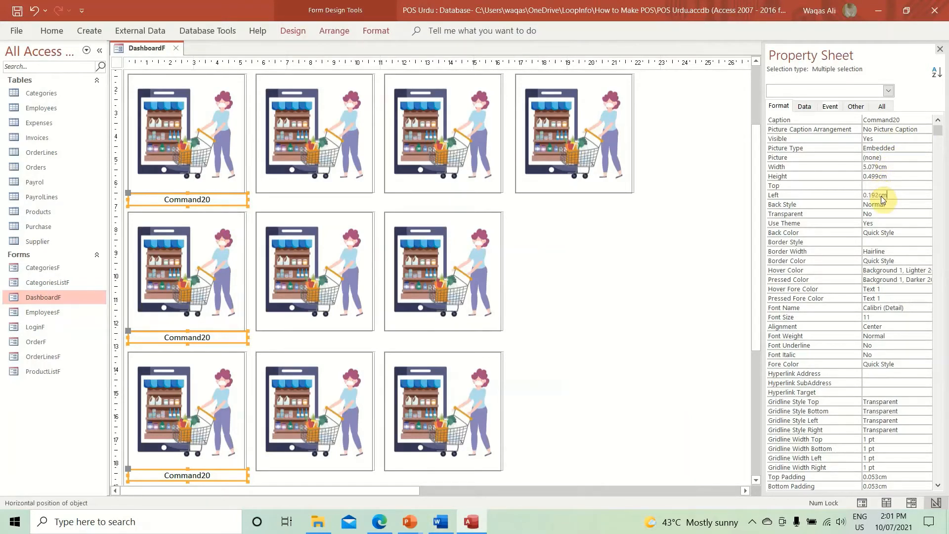
{"action": "key", "text": "Tab"}
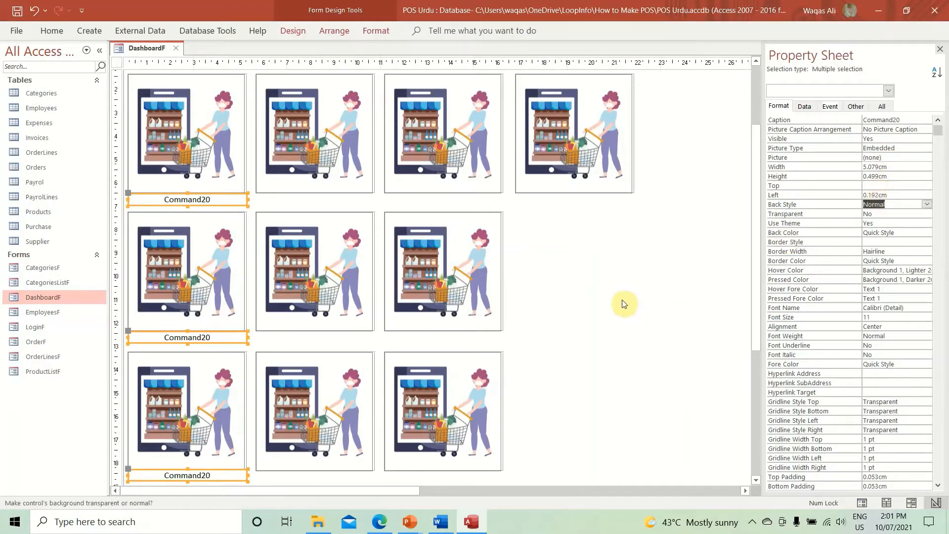
{"action": "left_click", "coordinate": [622, 298]}
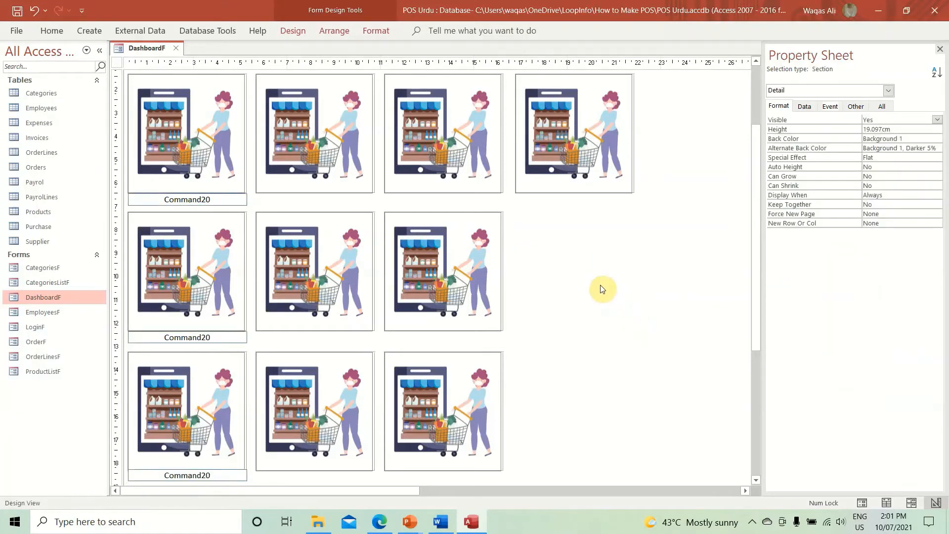
{"action": "right_click", "coordinate": [137, 48]}
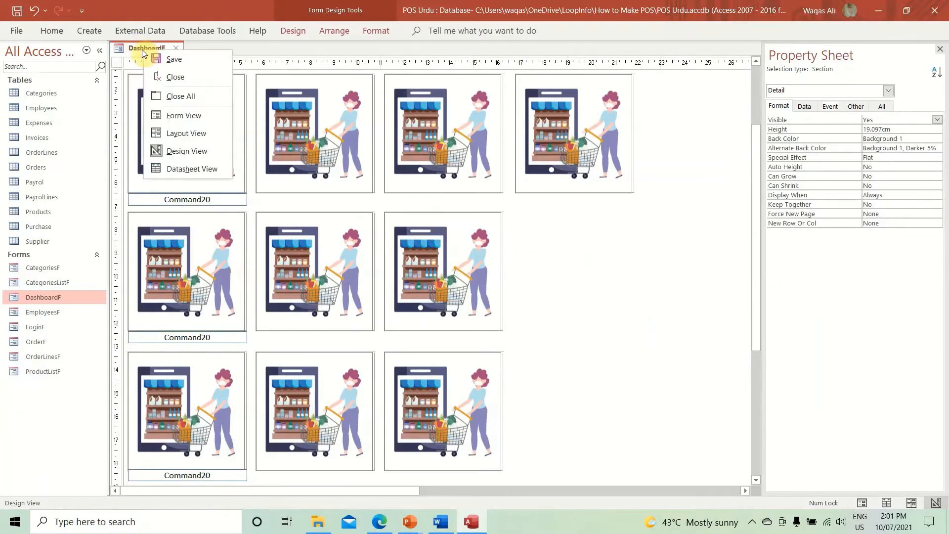
{"action": "left_click", "coordinate": [176, 116]}
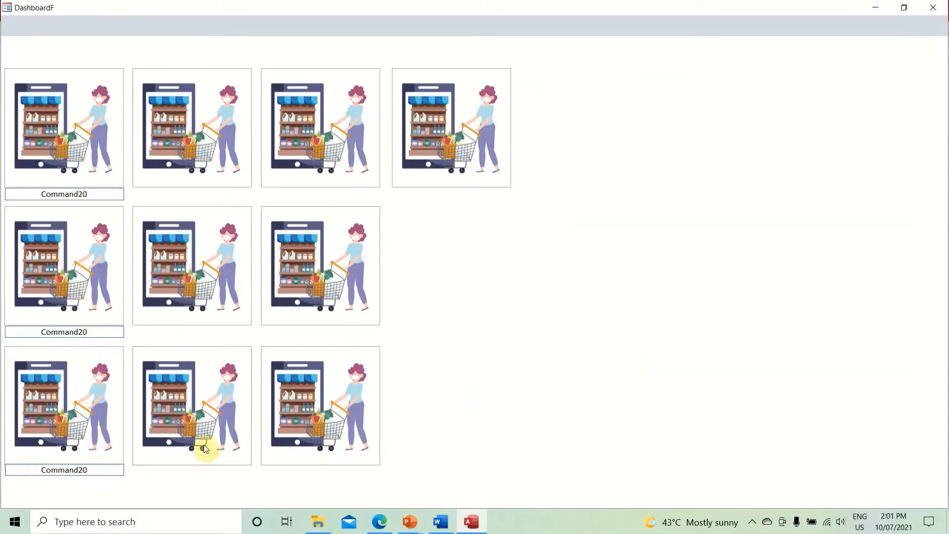
In Design View, fill the three first-column command buttons with Accent 5, Lighter 80%, and preview the form in Form View.
{"action": "right_click", "coordinate": [664, 239]}
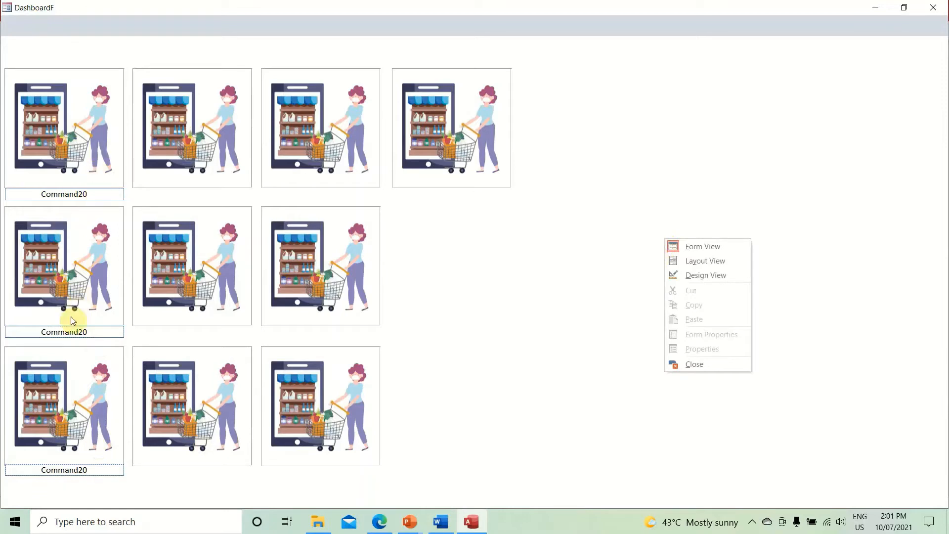
{"action": "left_click", "coordinate": [701, 275]}
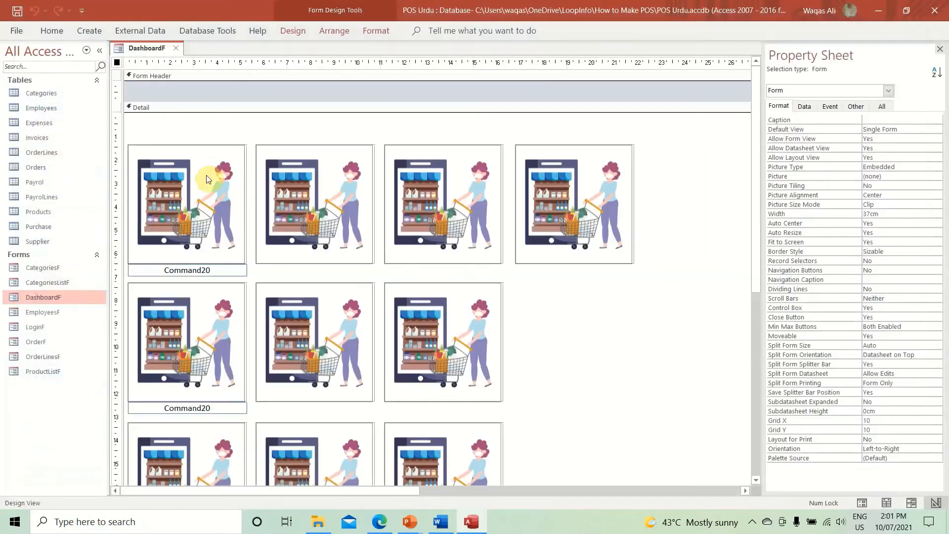
{"action": "left_click", "coordinate": [226, 270]}
{"action": "left_click", "coordinate": [222, 408], "text": "shift"}
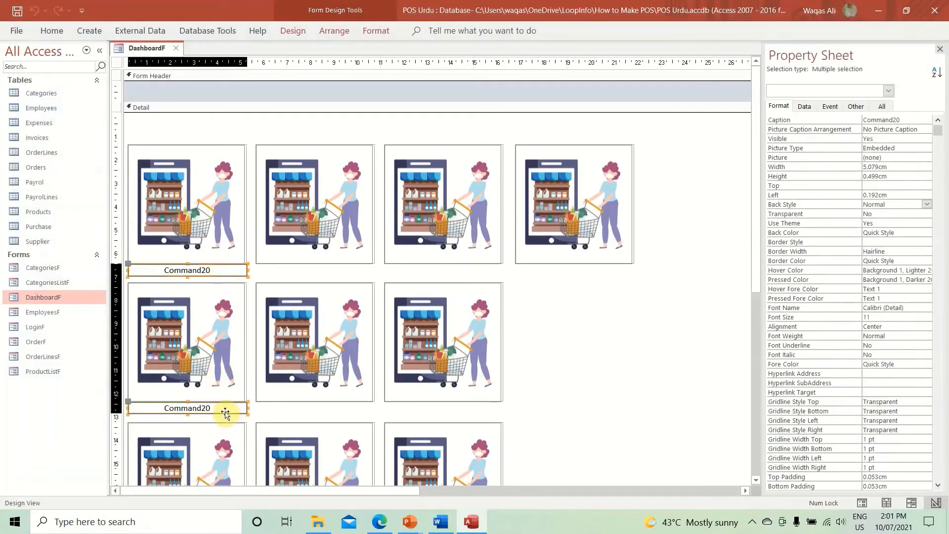
{"action": "scroll", "coordinate": [224, 411], "scroll_direction": "down", "scroll_amount": 4}
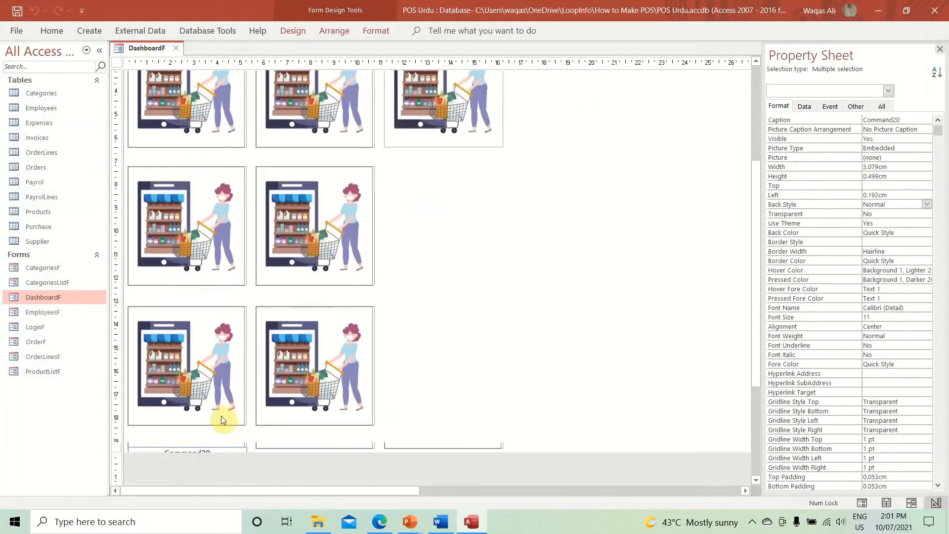
{"action": "left_click", "coordinate": [220, 431], "text": "shift"}
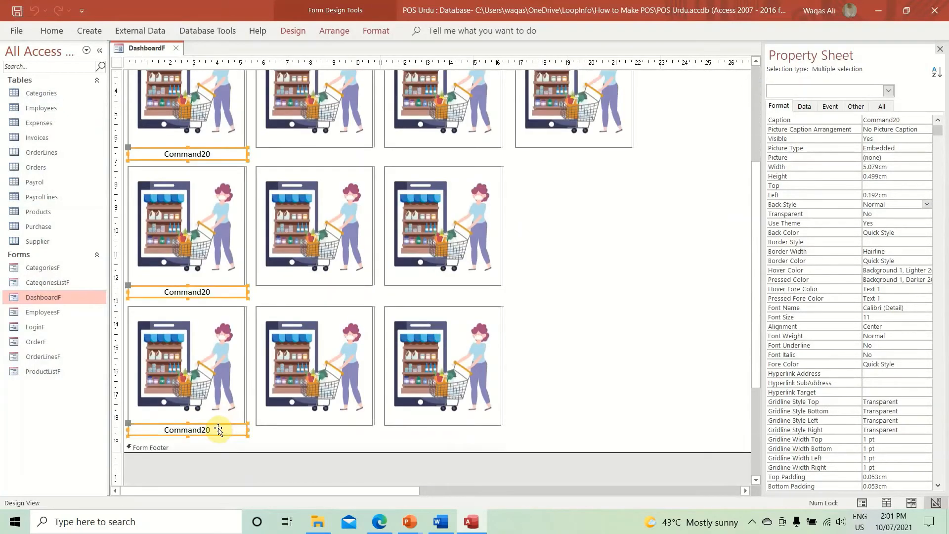
{"action": "left_click", "coordinate": [381, 31]}
{"action": "left_click", "coordinate": [577, 49]}
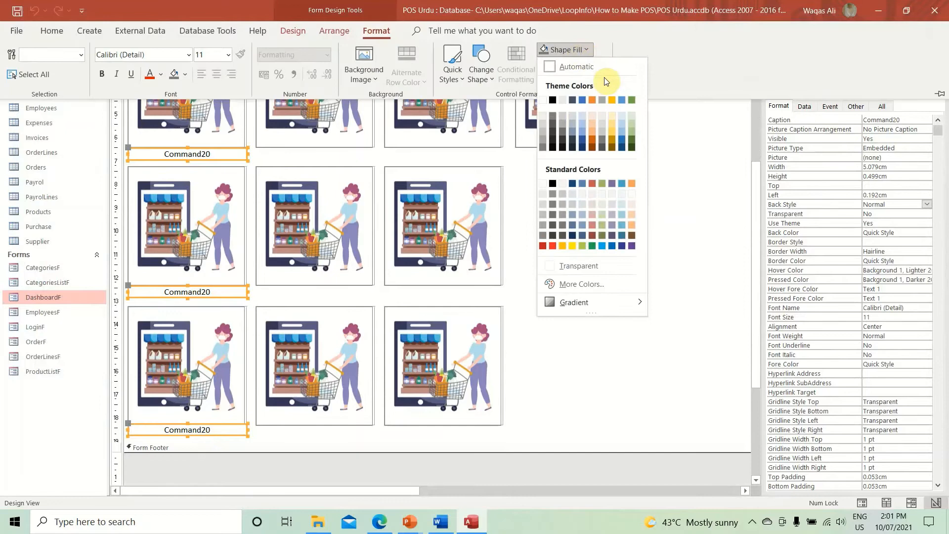
{"action": "left_click", "coordinate": [622, 116]}
{"action": "left_click", "coordinate": [635, 216]}
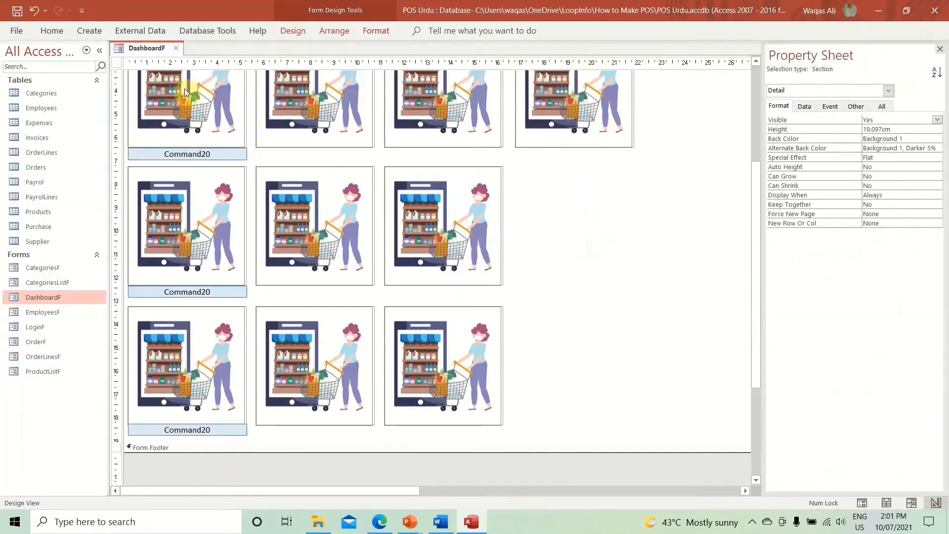
{"action": "right_click", "coordinate": [148, 48]}
{"action": "left_click", "coordinate": [224, 117]}
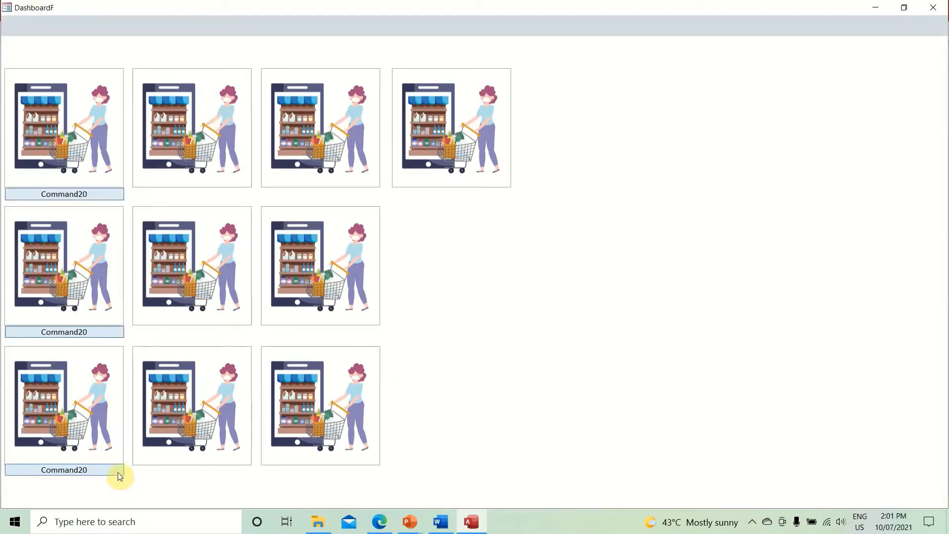
Back in Design View, duplicate the three command buttons and place the copies beneath the second column's boxes, about 5.6 cm from the left.
{"action": "right_click", "coordinate": [534, 72]}
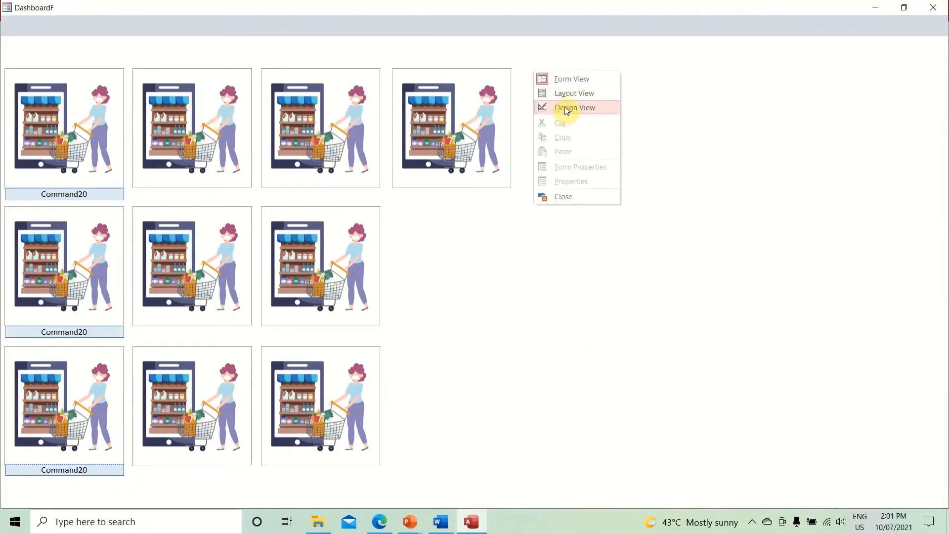
{"action": "left_click", "coordinate": [566, 108]}
{"action": "left_click", "coordinate": [187, 270]}
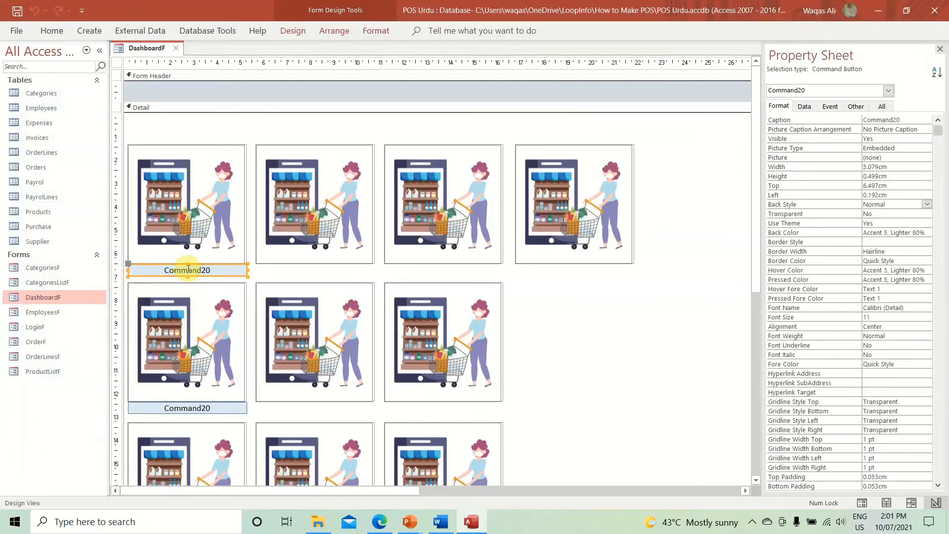
{"action": "left_click", "coordinate": [204, 406], "text": "shift"}
{"action": "scroll", "coordinate": [218, 357], "scroll_direction": "down", "scroll_amount": 1}
{"action": "scroll", "coordinate": [217, 358], "scroll_direction": "down", "scroll_amount": 2}
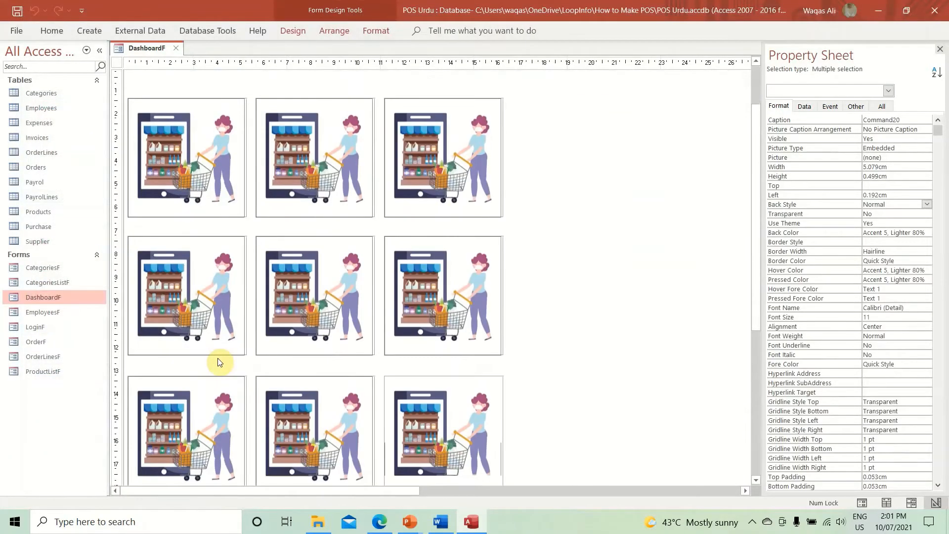
{"action": "left_click", "coordinate": [212, 477], "text": "shift"}
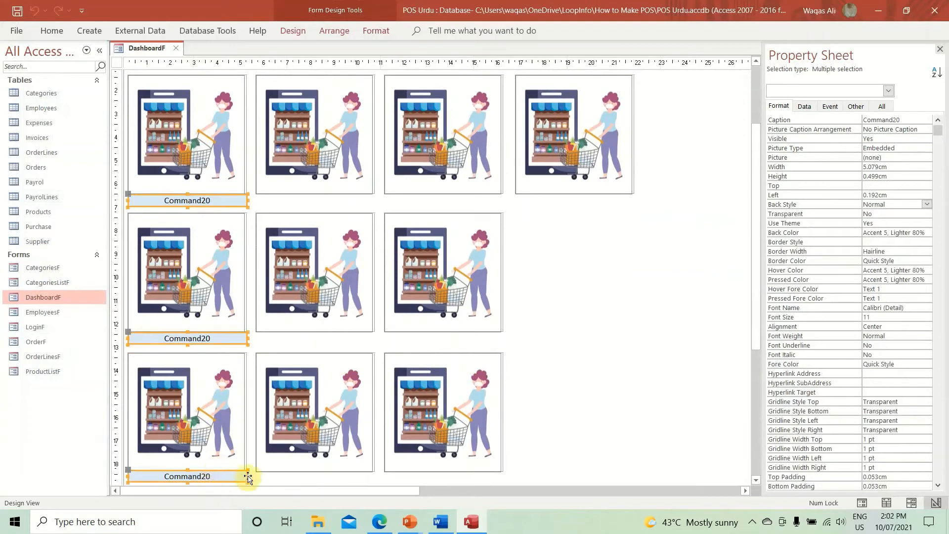
{"action": "scroll", "coordinate": [543, 242], "scroll_direction": "up", "scroll_amount": 3}
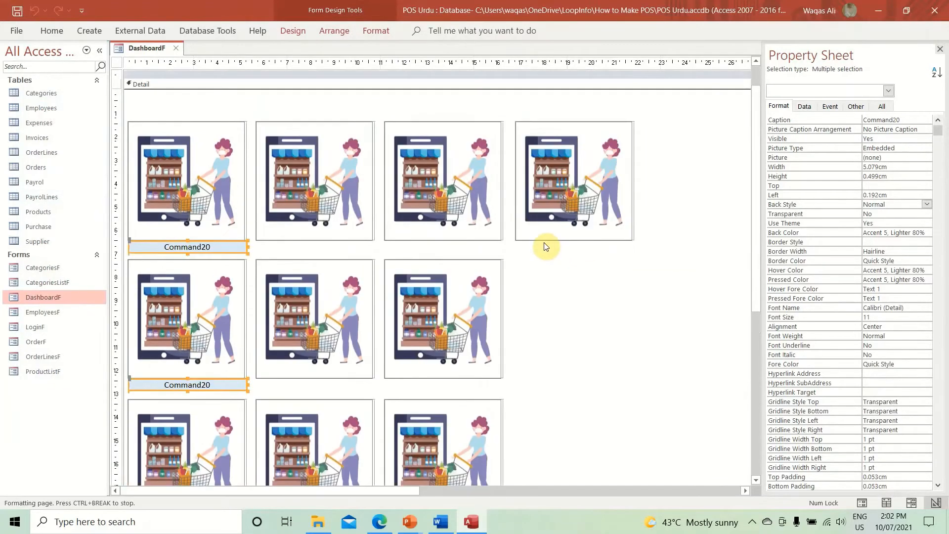
{"action": "left_click", "coordinate": [321, 123]}
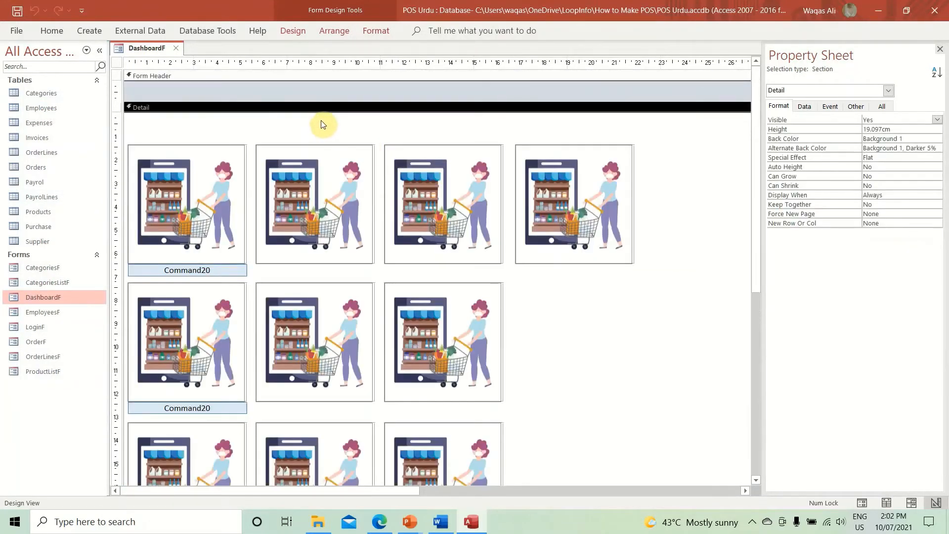
{"action": "key", "text": "ctrl+v"}
{"action": "left_click_drag", "start_coordinate": [201, 122], "coordinate": [333, 270]}
Set the second-column command buttons' Left to 5.674cm, copied from the second column's distance in Word.
{"action": "key", "text": "alt+Tab"}
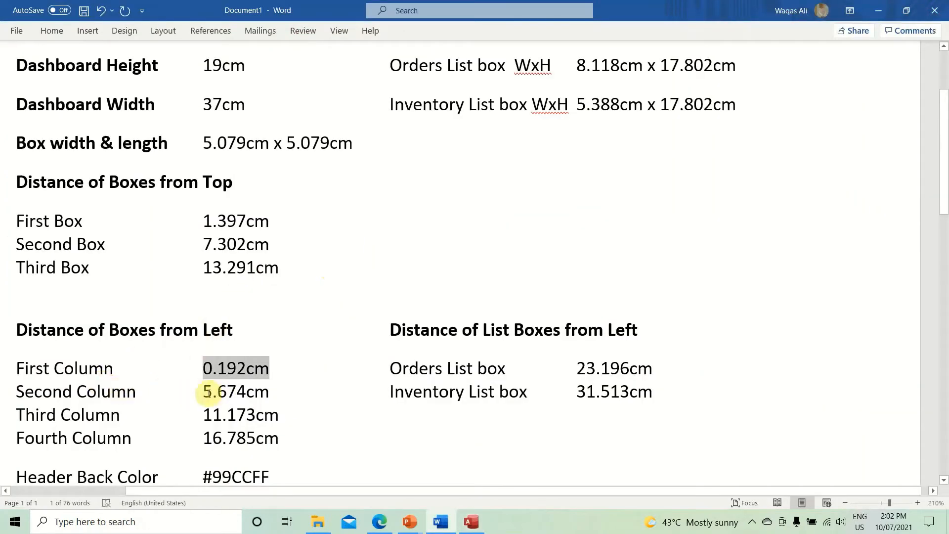
{"action": "left_click_drag", "start_coordinate": [204, 392], "coordinate": [314, 401]}
{"action": "key", "text": "alt+Tab"}
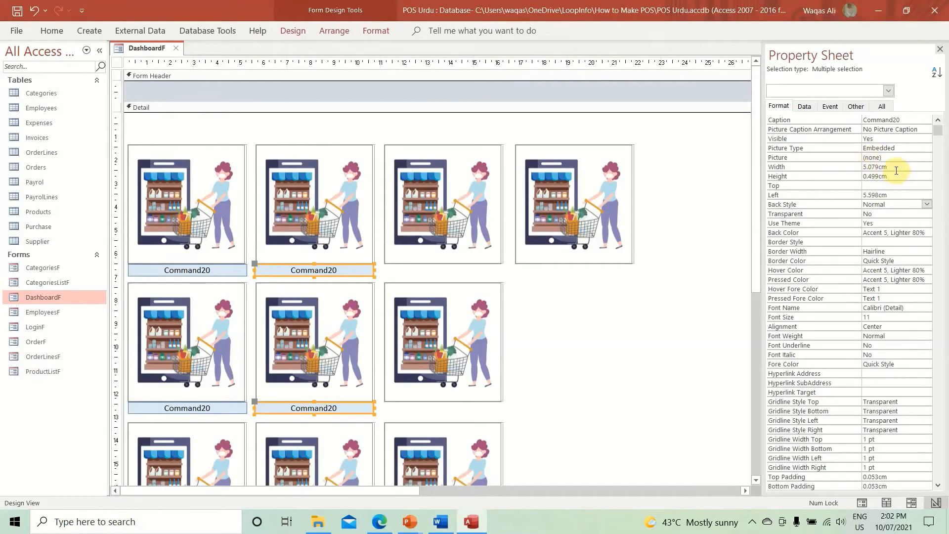
{"action": "double_click", "coordinate": [898, 197]}
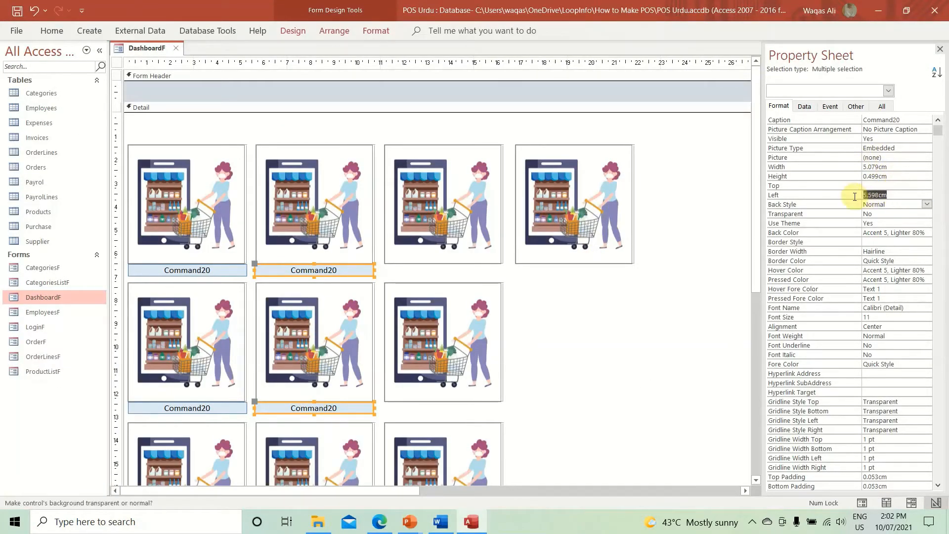
{"action": "key", "text": "Return"}
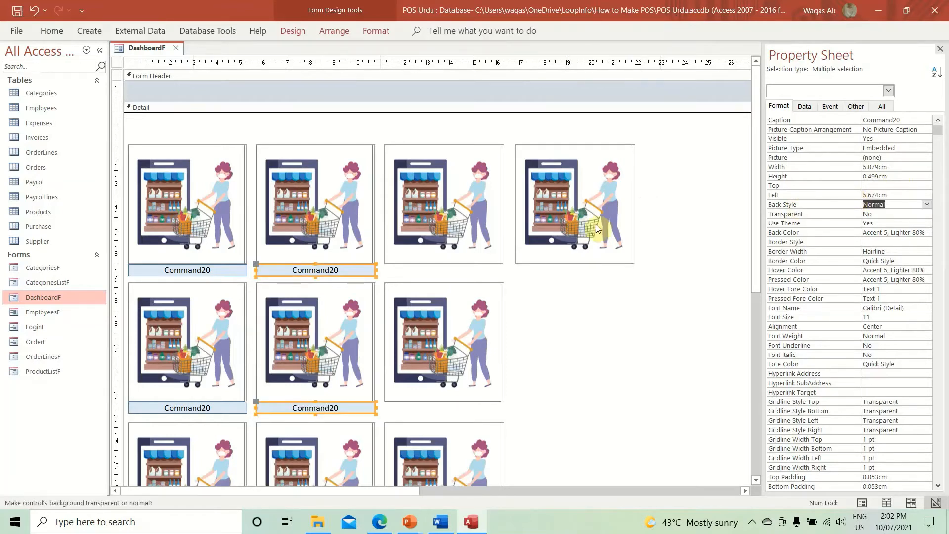
Duplicate the second-column command buttons and place the copies beneath the third column's boxes, about 11.1 cm from the left.
{"action": "right_click", "coordinate": [363, 276]}
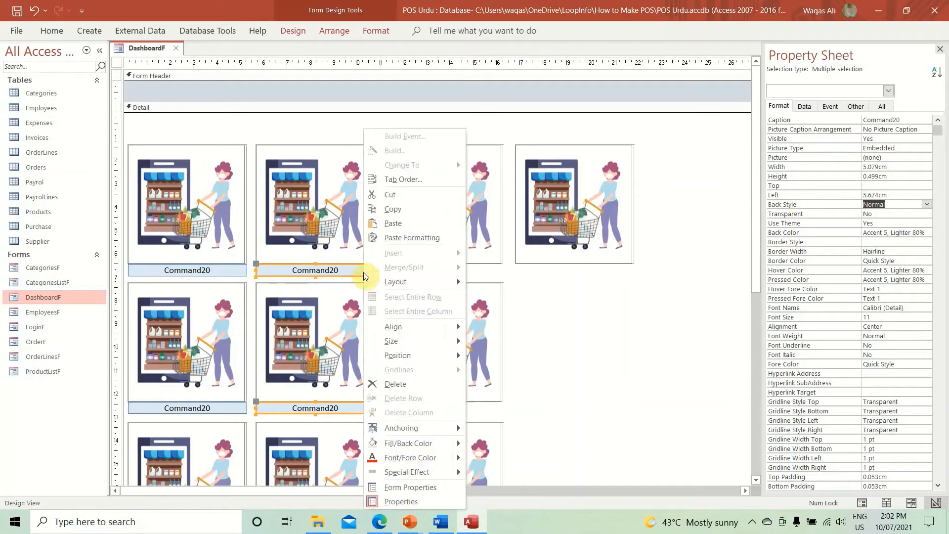
{"action": "left_click", "coordinate": [397, 208]}
{"action": "left_click", "coordinate": [270, 120]}
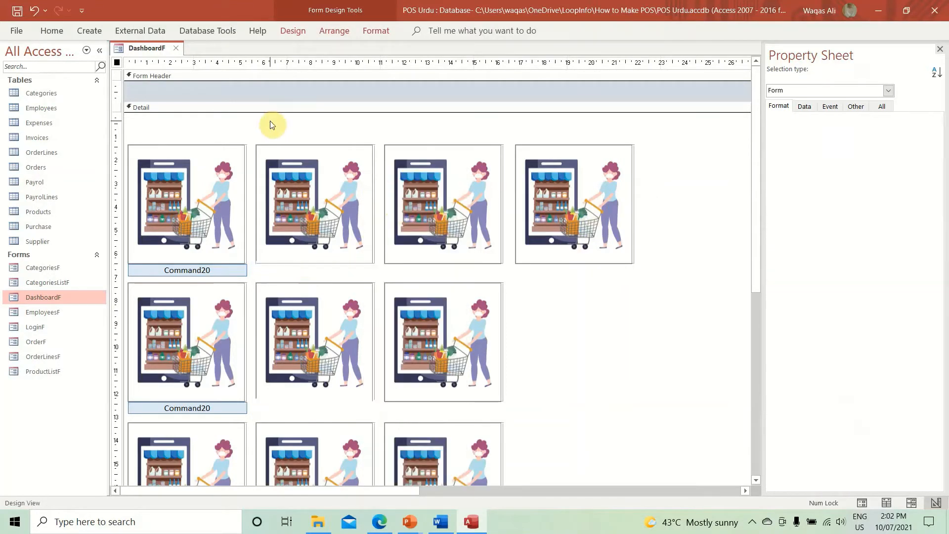
{"action": "key", "text": "ctrl+v"}
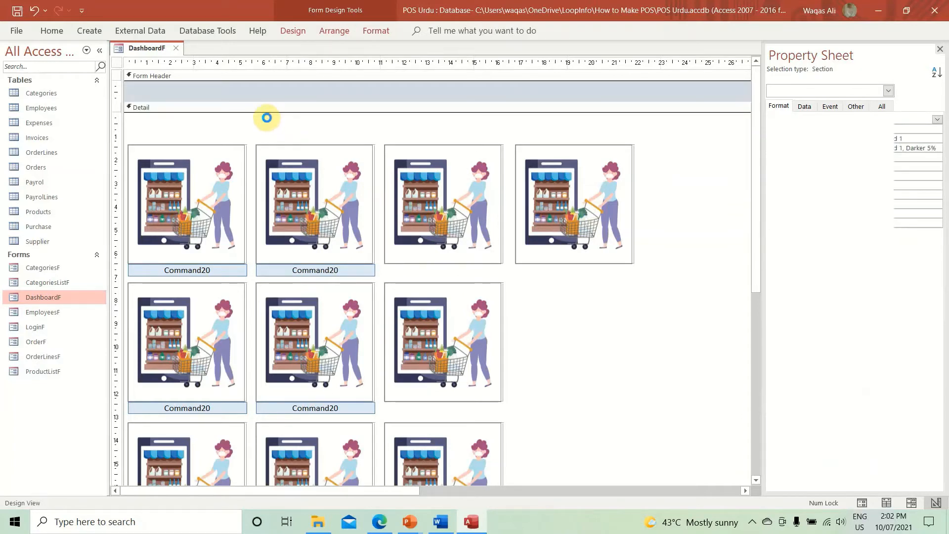
{"action": "left_click_drag", "start_coordinate": [481, 259], "coordinate": [486, 273]}
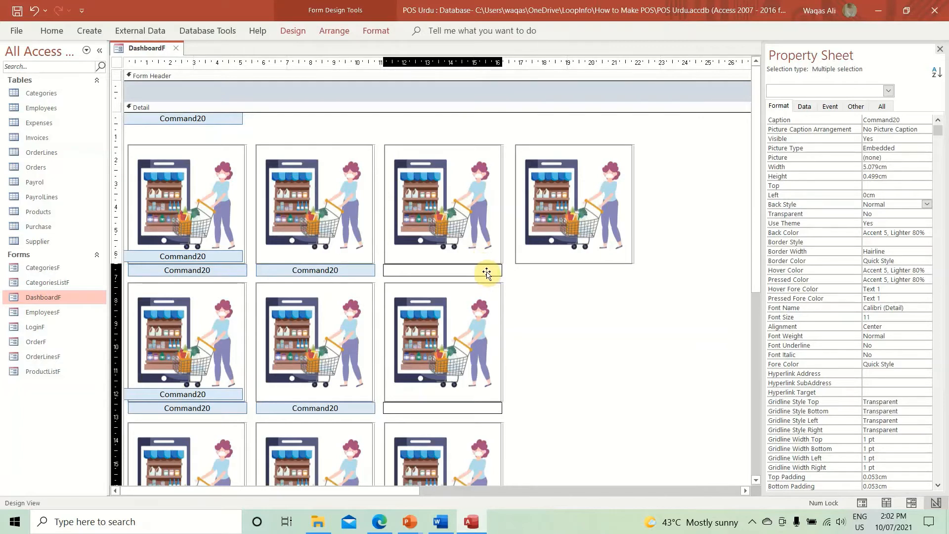
{"action": "left_click_drag", "start_coordinate": [486, 272], "coordinate": [486, 273]}
Set the third-column command buttons' Left to 11.173cm, copied from the third column's distance in Word.
{"action": "key", "text": "alt+Tab"}
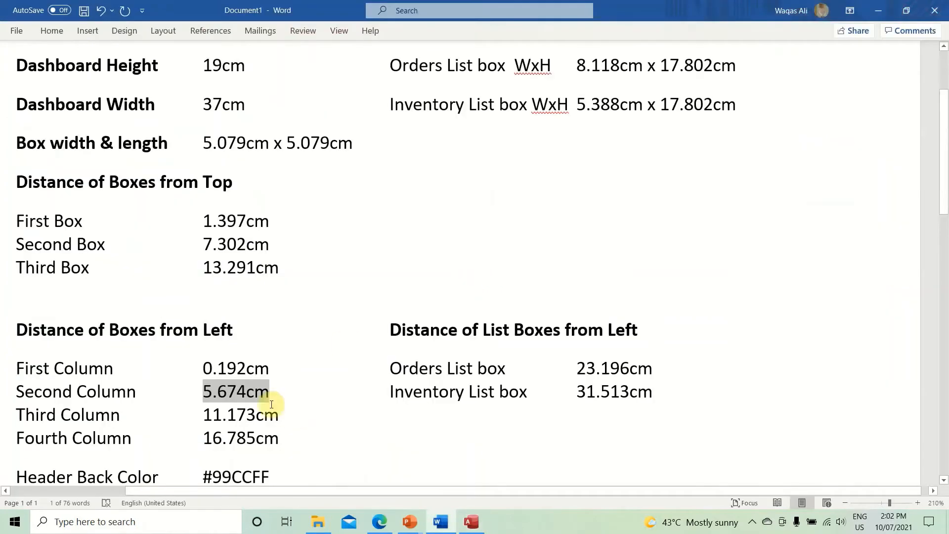
{"action": "left_click_drag", "start_coordinate": [204, 413], "coordinate": [283, 417]}
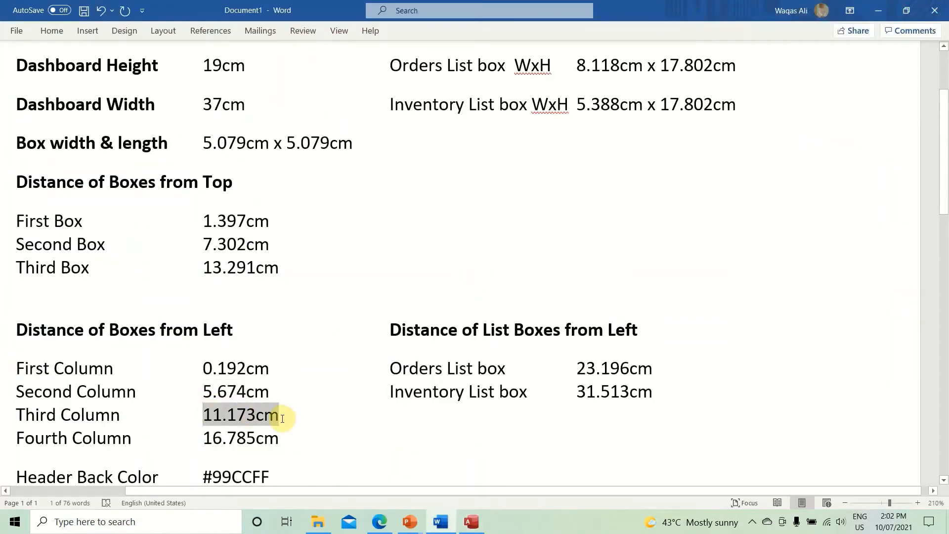
{"action": "key", "text": "alt+Tab"}
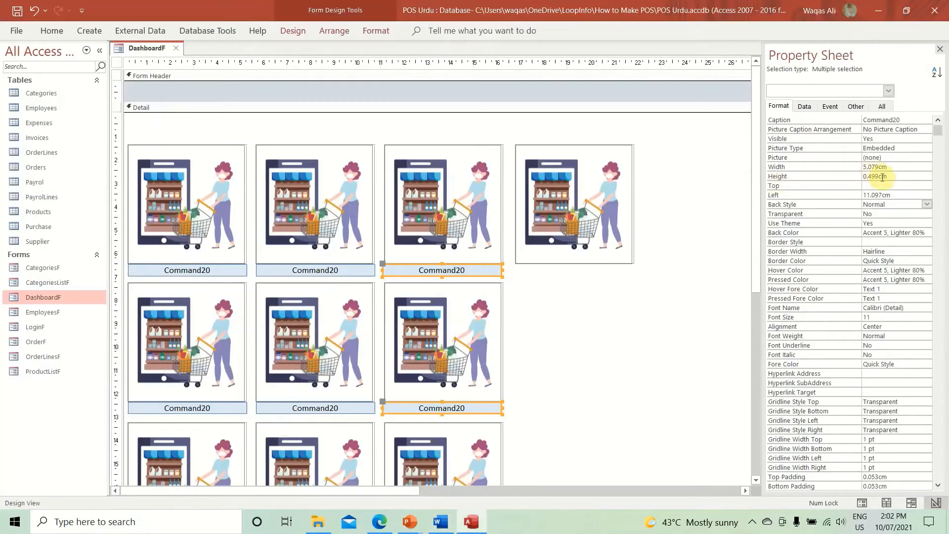
{"action": "left_click", "coordinate": [833, 196]}
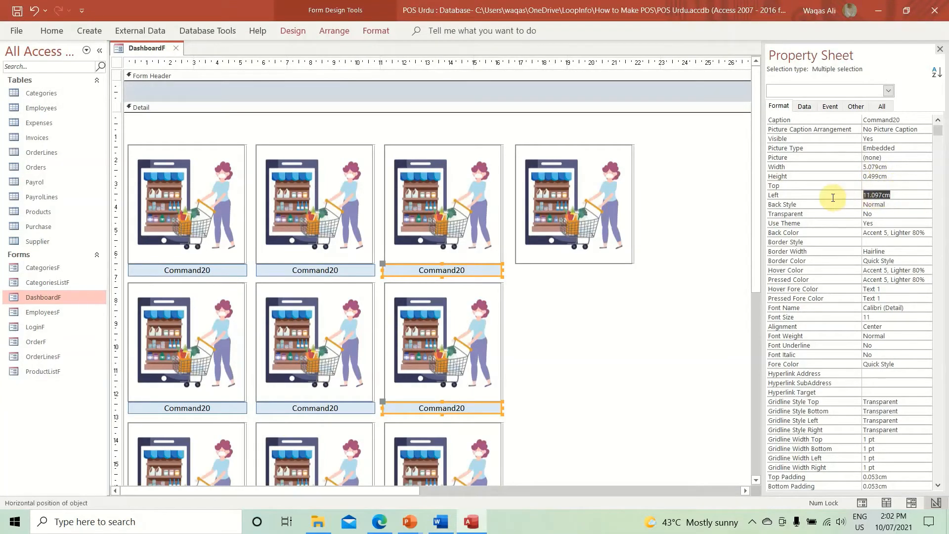
{"action": "key", "text": "ctrl+v"}
{"action": "key", "text": "Return"}
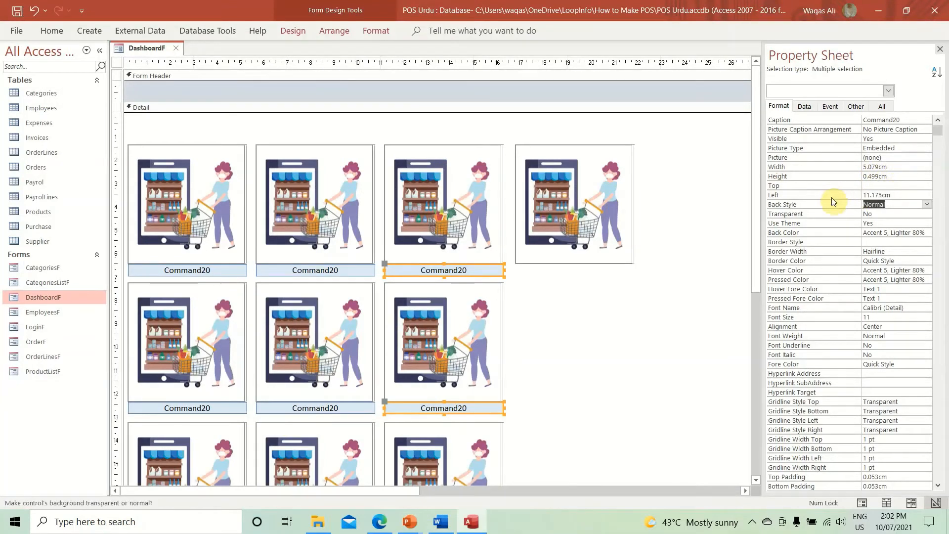
{"action": "left_click", "coordinate": [569, 315]}
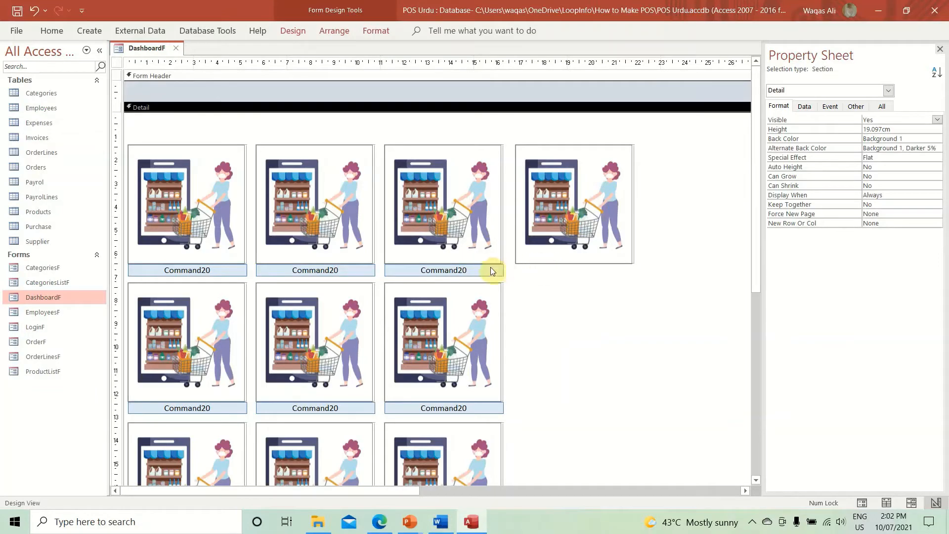
Duplicate the third column's top command button and place the copy beneath the fourth column's box.
{"action": "scroll", "coordinate": [503, 292], "scroll_direction": "down", "scroll_amount": 3}
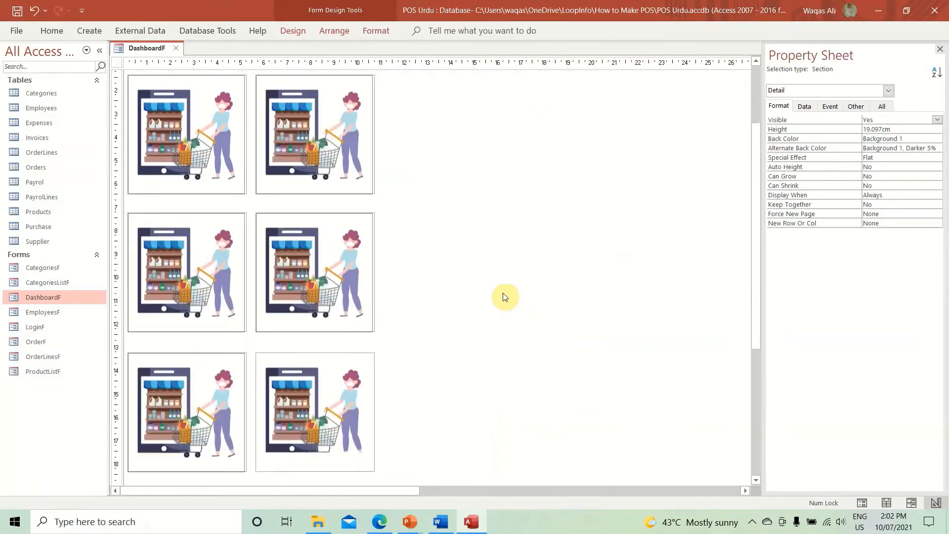
{"action": "scroll", "coordinate": [500, 292], "scroll_direction": "down", "scroll_amount": 1}
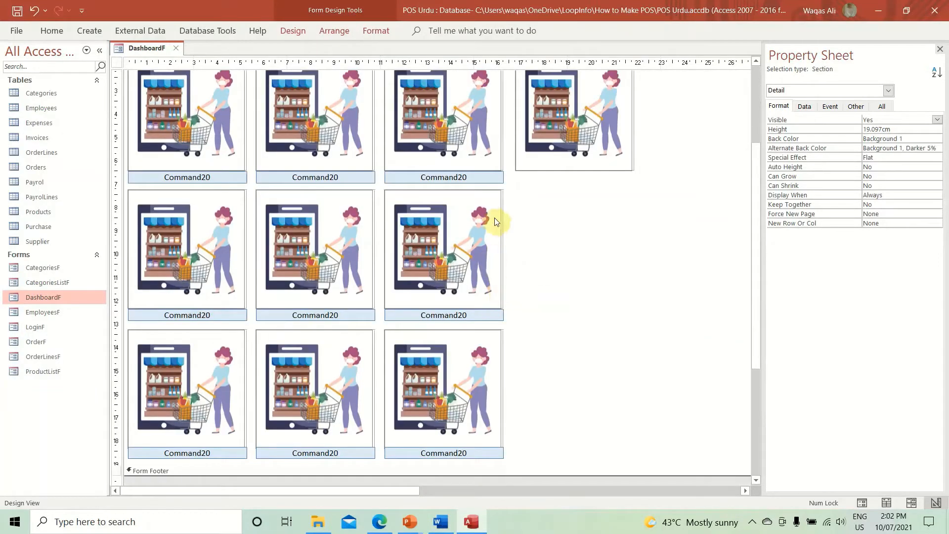
{"action": "left_click", "coordinate": [499, 183]}
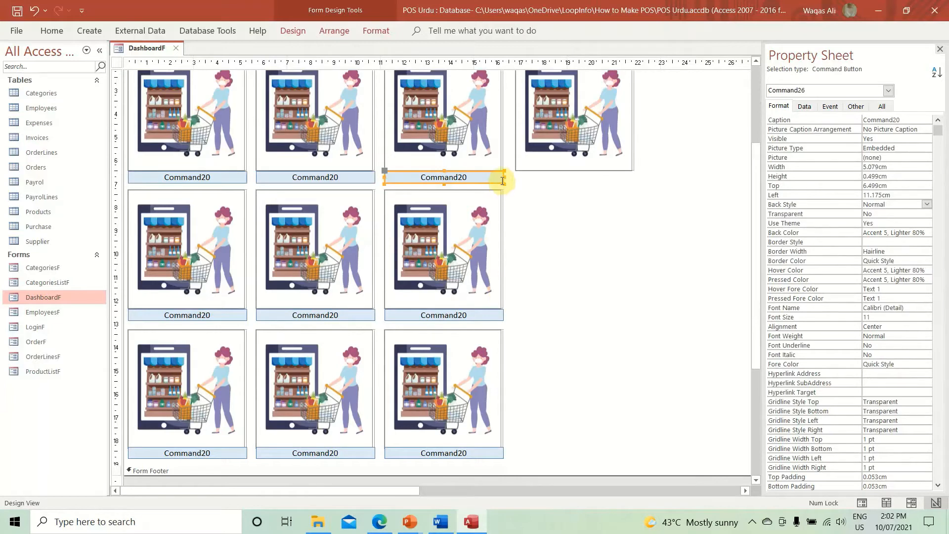
{"action": "key", "text": "ctrl+v"}
{"action": "left_click_drag", "start_coordinate": [496, 201], "coordinate": [626, 186]}
Switch to Word and copy the fourth column's distance from the left, 16.785cm.
{"action": "key", "text": "alt+Tab"}
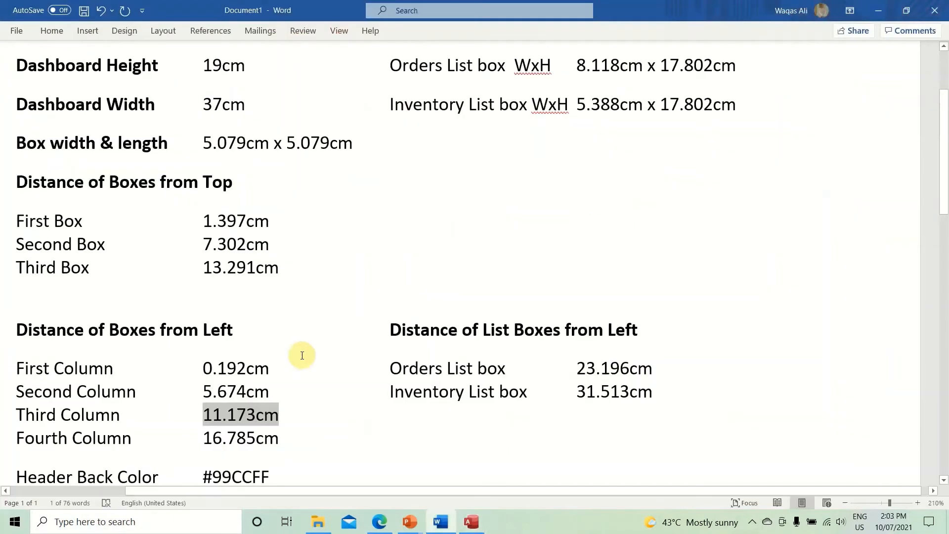
{"action": "left_click_drag", "start_coordinate": [203, 437], "coordinate": [269, 438]}
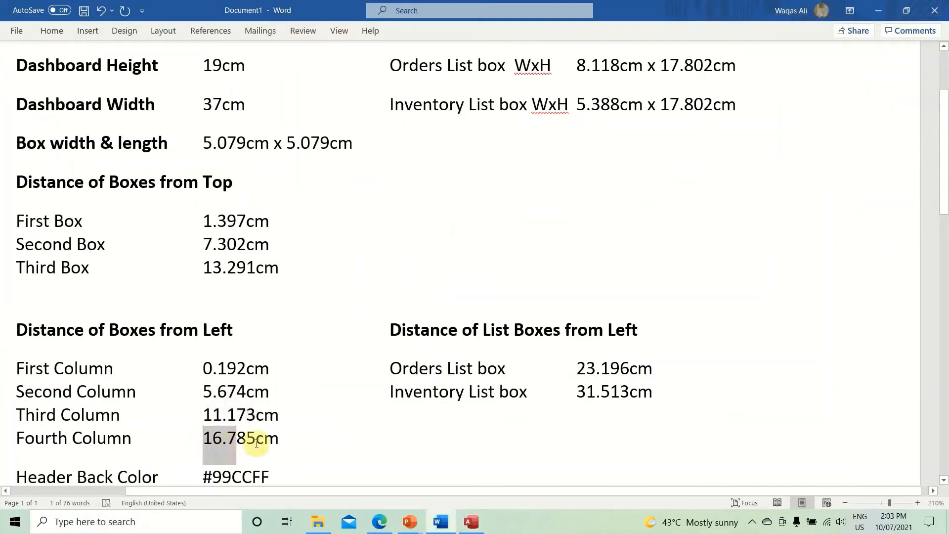
Copy the fourth column's 16.785 cm distance from Word and apply it in Access as the left position of the fourth-column button.
{"action": "key", "text": "ctrl+c"}
{"action": "key", "text": "alt+Tab"}
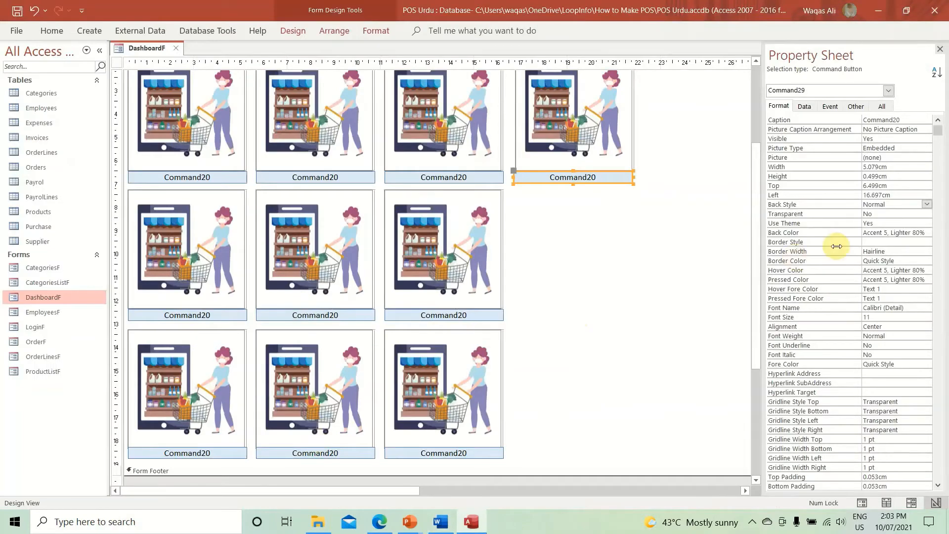
{"action": "double_click", "coordinate": [903, 195]}
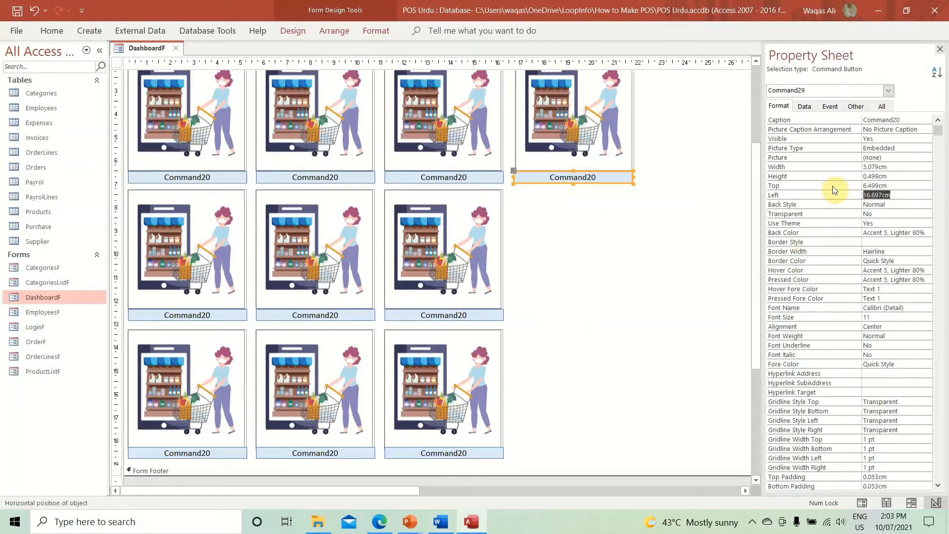
{"action": "key", "text": "ctrl+v"}
{"action": "key", "text": "Return"}
{"action": "left_click_drag", "start_coordinate": [663, 126], "coordinate": [566, 142]}
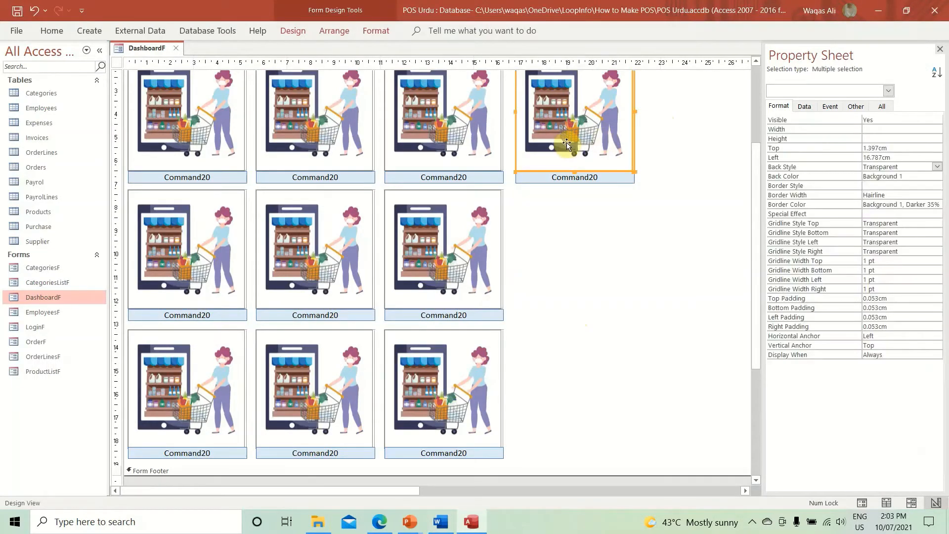
{"action": "left_click", "coordinate": [895, 157]}
{"action": "key", "text": "Return"}
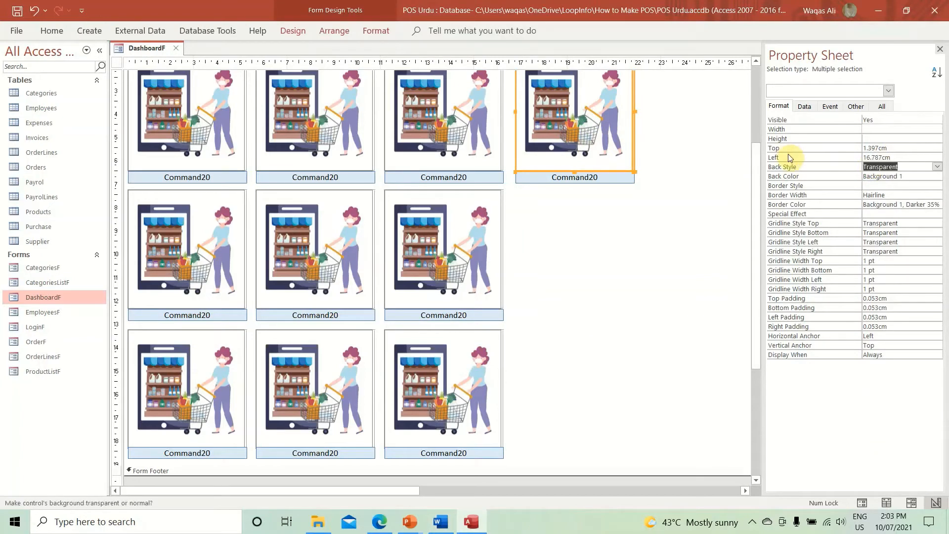
Preview the dashboard in Form view, try several of its buttons, and return to Design view.
{"action": "left_click", "coordinate": [525, 269]}
{"action": "right_click", "coordinate": [141, 46]}
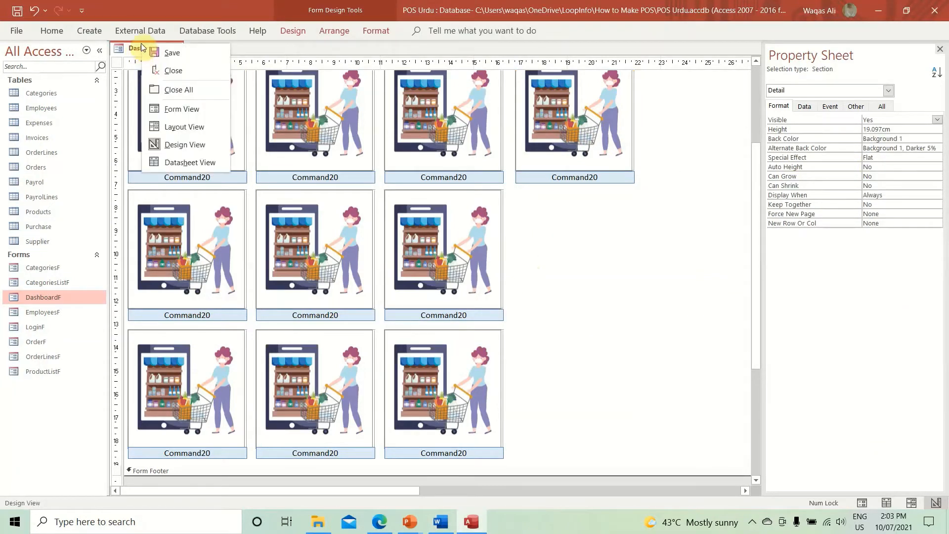
{"action": "left_click", "coordinate": [181, 113]}
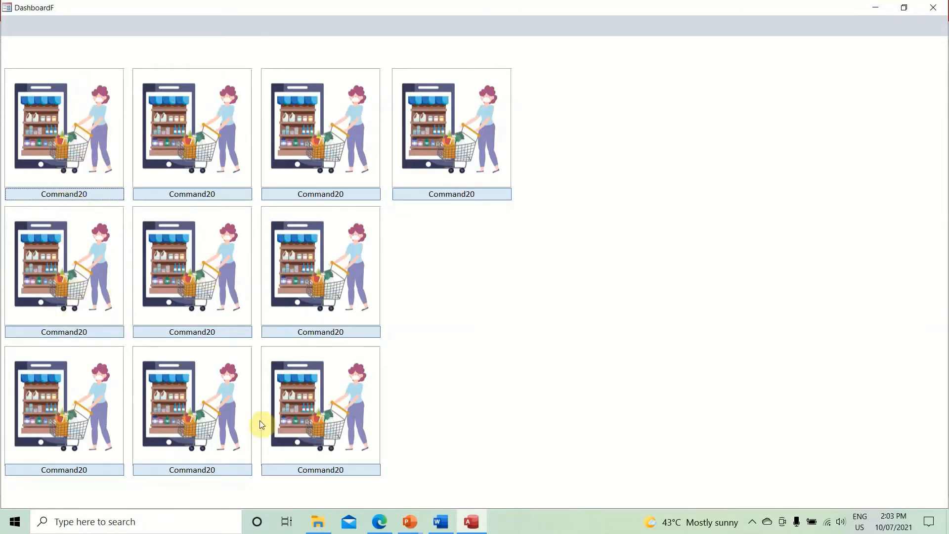
{"action": "left_click", "coordinate": [356, 330]}
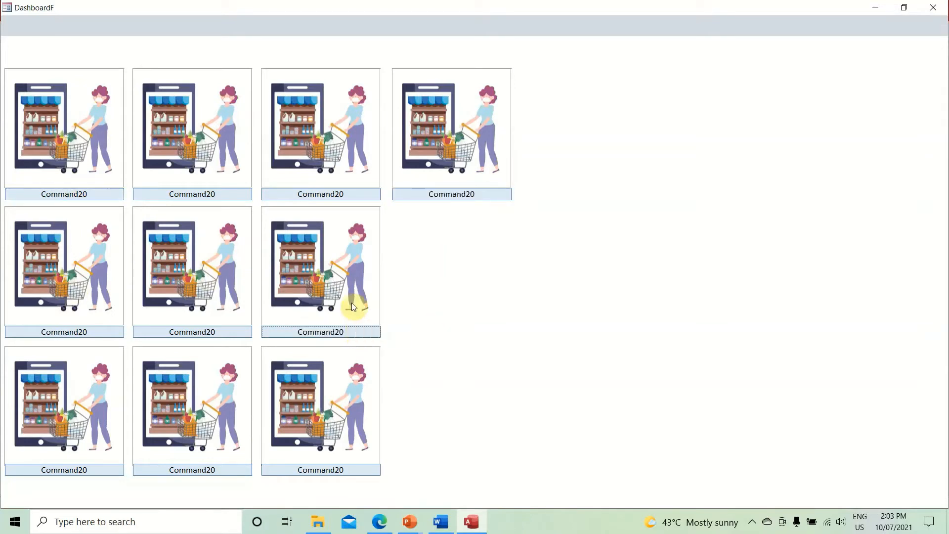
{"action": "left_click", "coordinate": [376, 193]}
{"action": "left_click", "coordinate": [349, 471]}
{"action": "right_click", "coordinate": [654, 236]}
{"action": "left_click", "coordinate": [680, 271]}
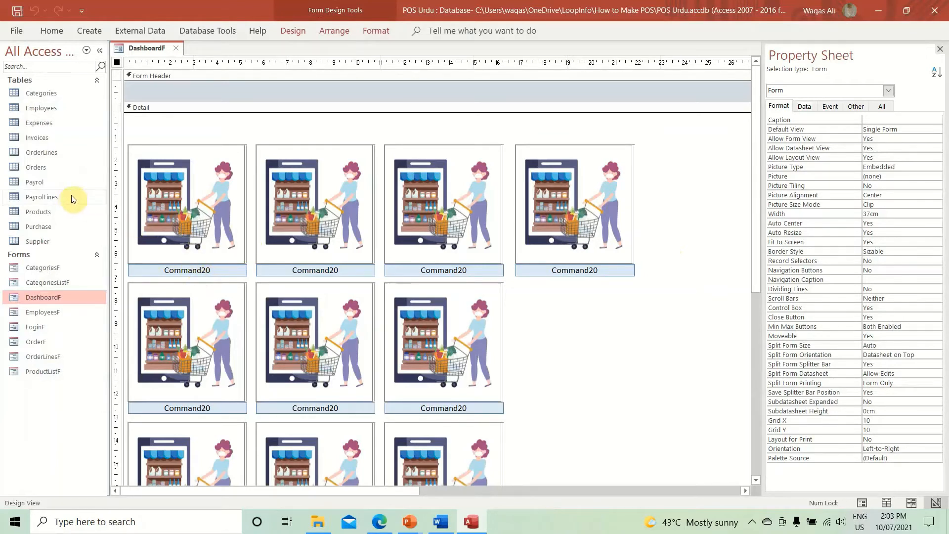
Change the caption of the button under the first picture in the top row to Create Sales Order.
{"action": "left_click", "coordinate": [218, 209]}
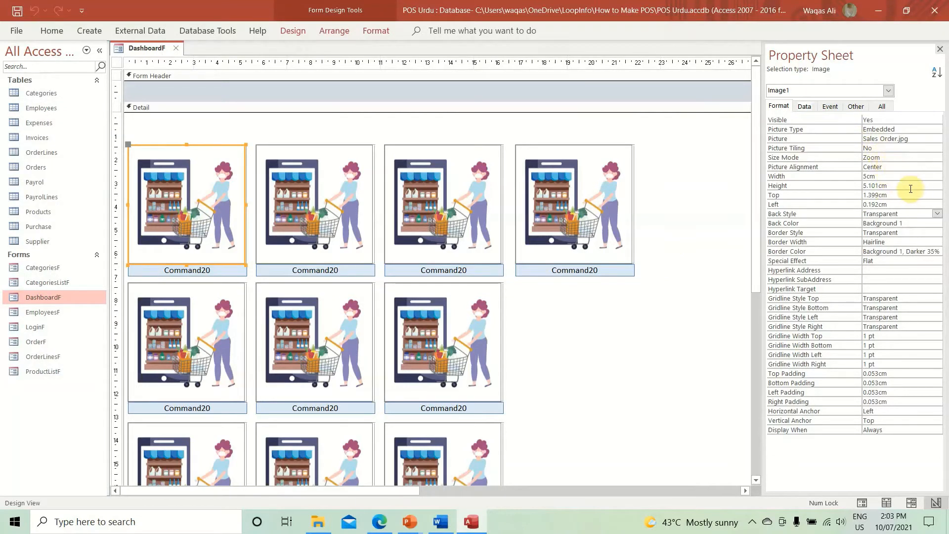
{"action": "left_click", "coordinate": [918, 139]}
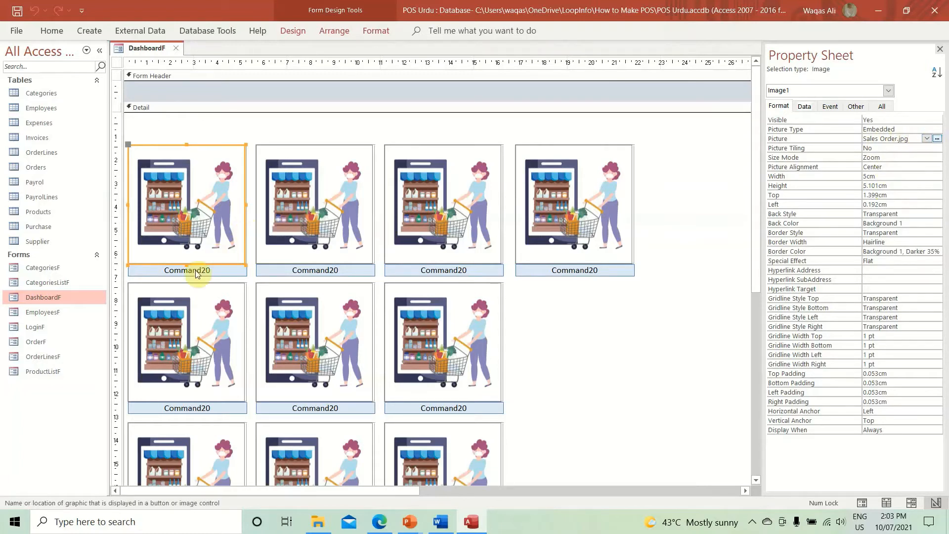
{"action": "left_click", "coordinate": [176, 271]}
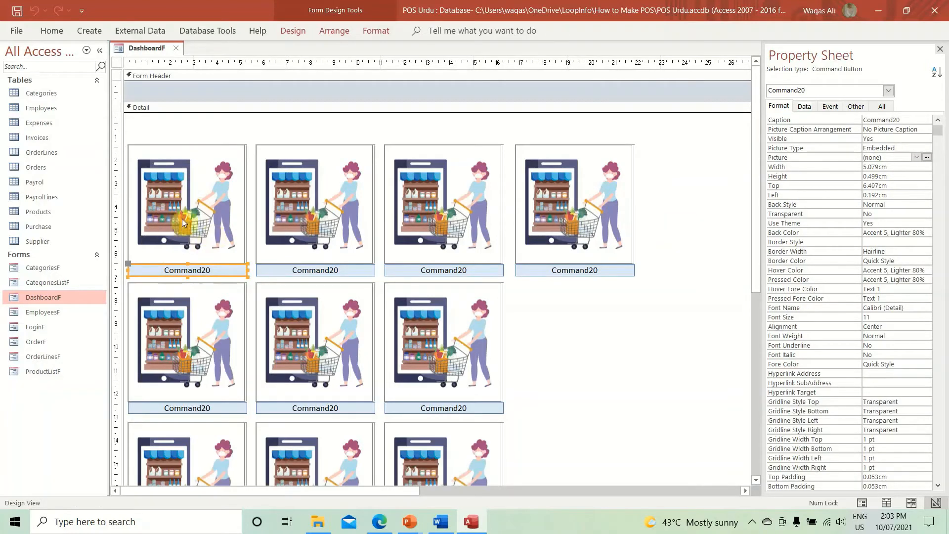
{"action": "left_click", "coordinate": [193, 271]}
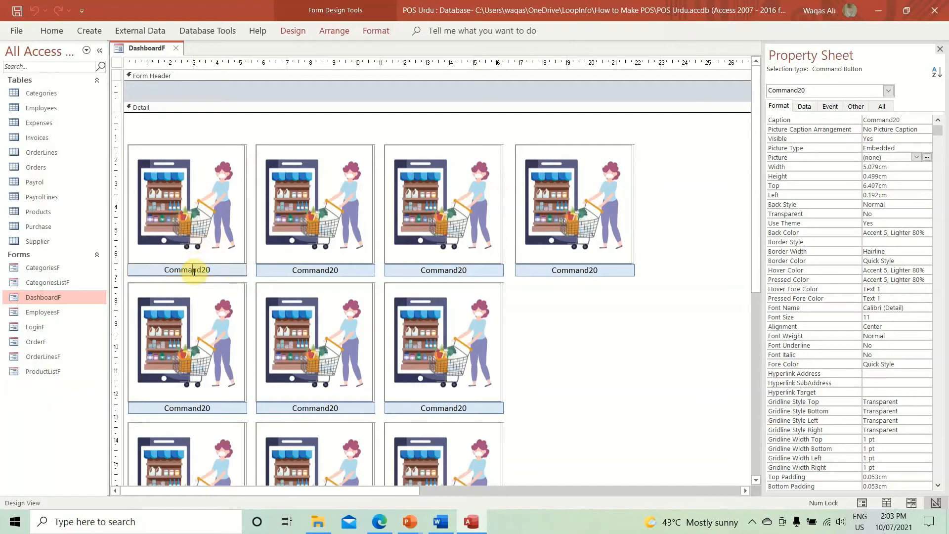
{"action": "double_click", "coordinate": [193, 271]}
{"action": "type", "text": "Create Sales Order"}
{"action": "key", "text": "Return"}
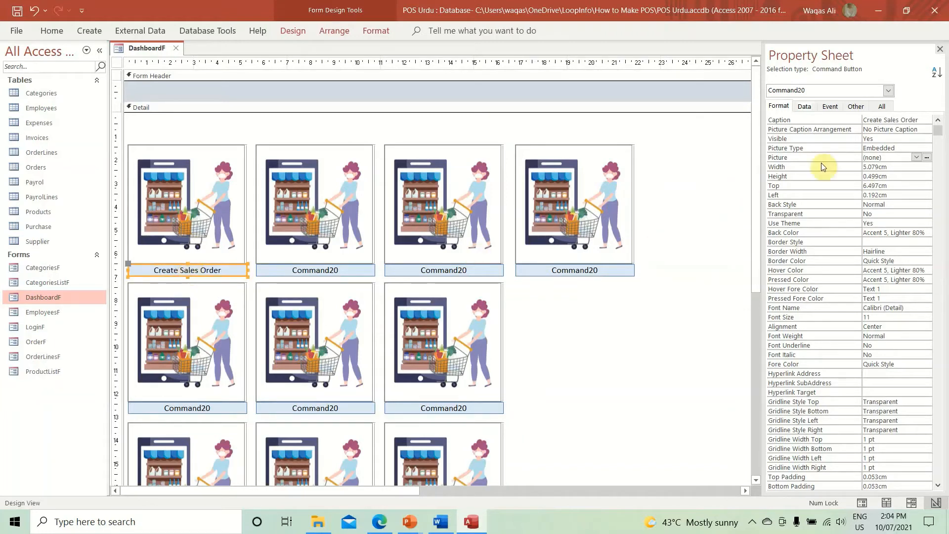
Rename the Create Sales Order button control as btnCreateSalesOrder.
{"action": "left_click", "coordinate": [855, 106]}
{"action": "double_click", "coordinate": [904, 120]}
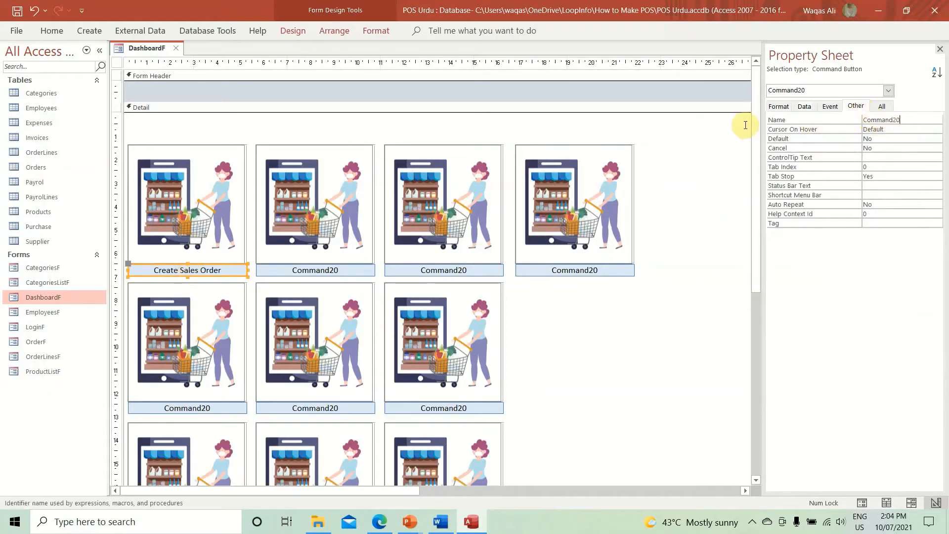
{"action": "type", "text": "btnCreateS"}
{"action": "key", "text": "BackSpace"}
{"action": "key", "text": "BackSpace"}
{"action": "key", "text": "BackSpace"}
{"action": "type", "text": "eSale"}
{"action": "type", "text": "sOrder"}
{"action": "key", "text": "Return"}
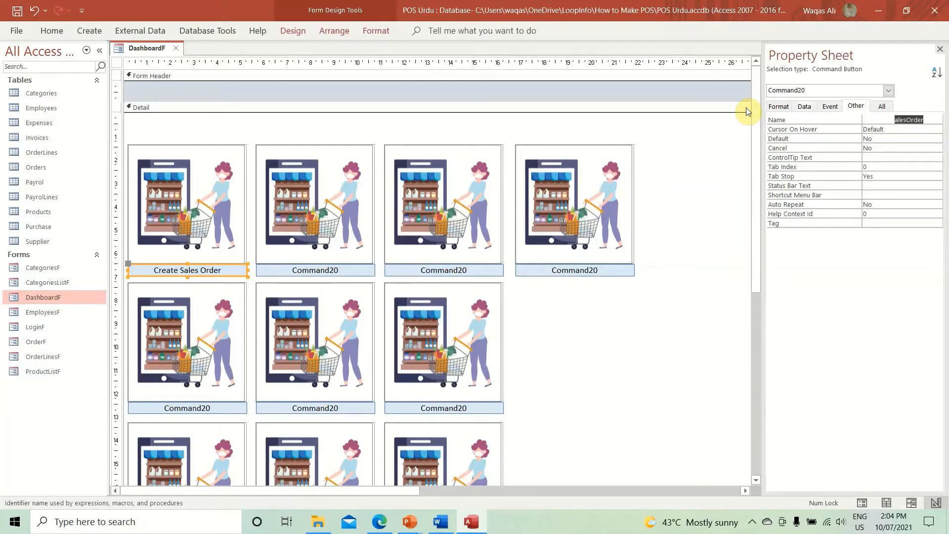
Give the Create Sales Order button the built-in Append Query picture and set its picture caption arrangement to General.
{"action": "left_click", "coordinate": [779, 107]}
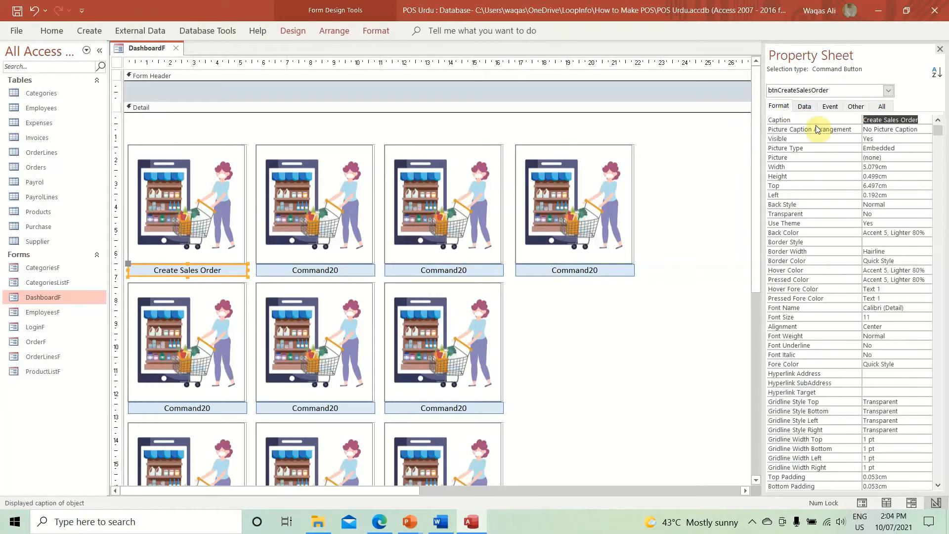
{"action": "left_click", "coordinate": [890, 157]}
{"action": "left_click", "coordinate": [926, 157]}
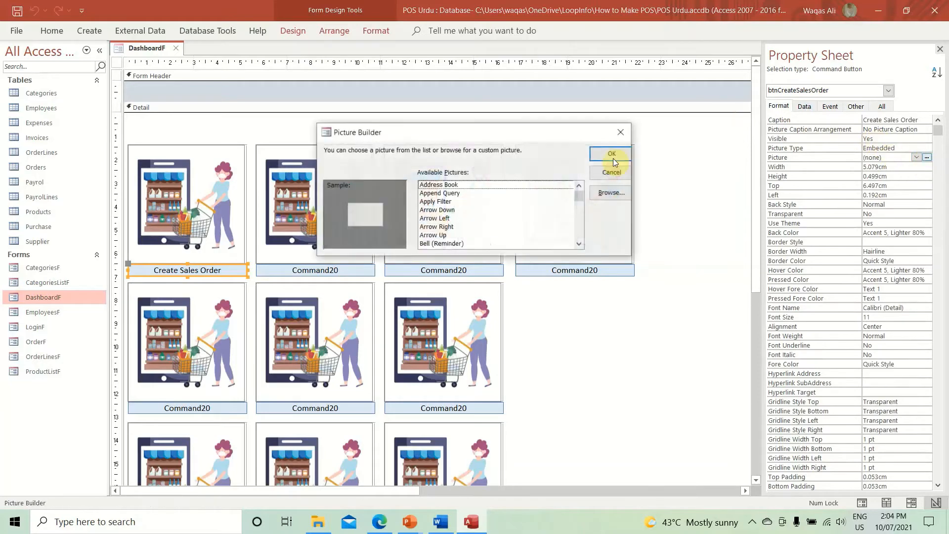
{"action": "left_click", "coordinate": [464, 202]}
{"action": "left_click", "coordinate": [458, 193]}
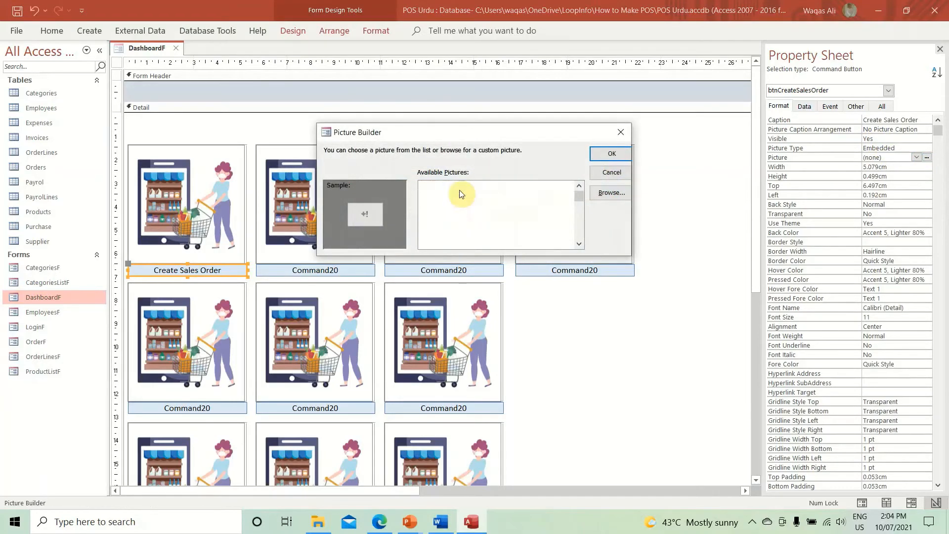
{"action": "left_click", "coordinate": [599, 154]}
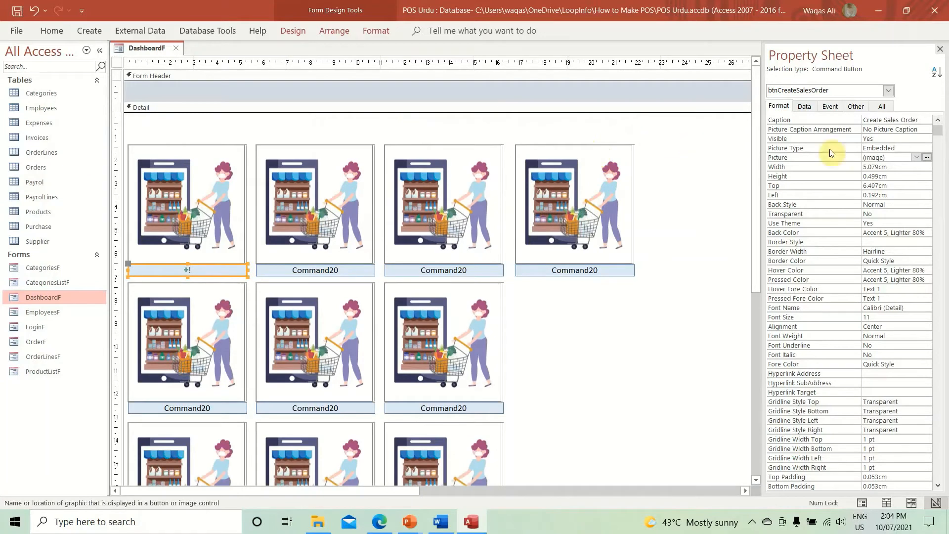
{"action": "double_click", "coordinate": [910, 129]}
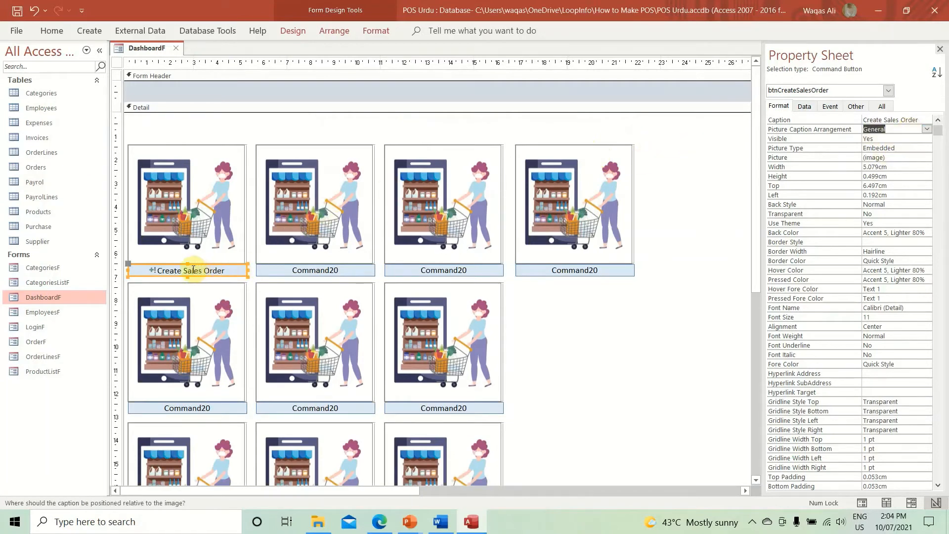
Insert a space before the Create Sales Order caption and make the button text bold.
{"action": "left_click", "coordinate": [158, 269]}
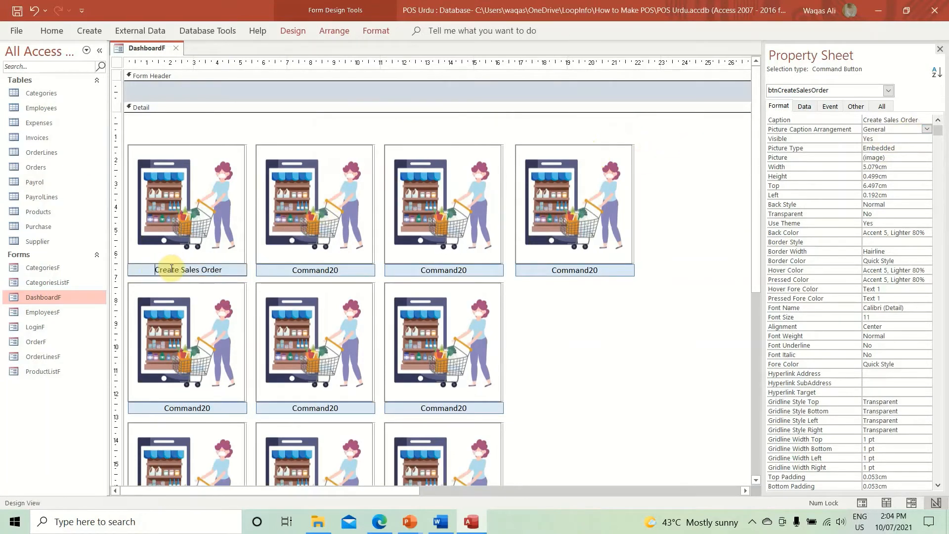
{"action": "left_click", "coordinate": [634, 313]}
{"action": "left_click", "coordinate": [228, 270]}
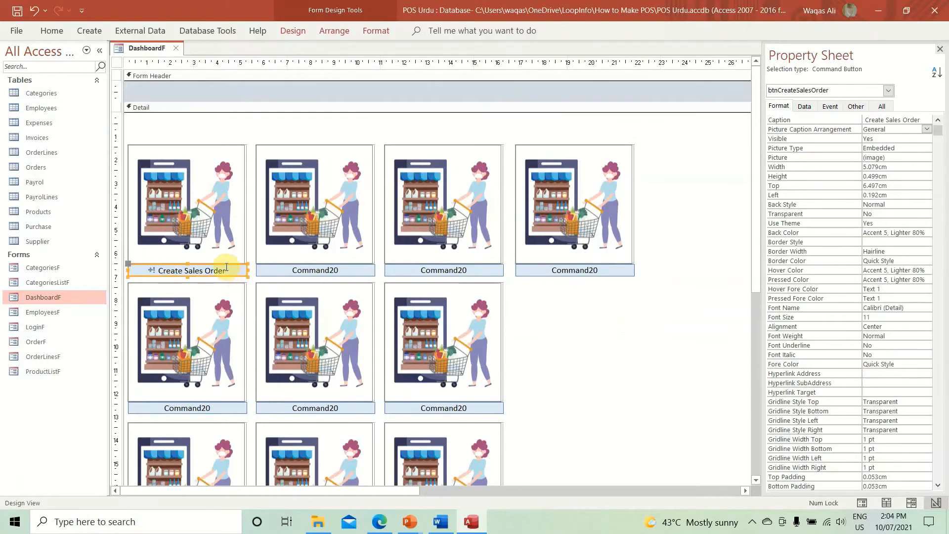
{"action": "key", "text": "ctrl+b"}
{"action": "left_click", "coordinate": [577, 322]}
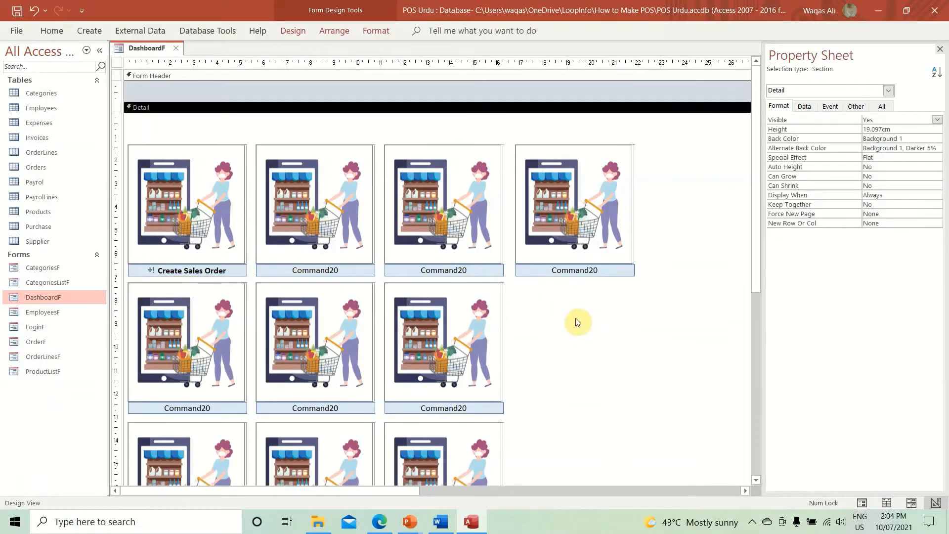
Replace the picture in the first box of the second row with the List of Orders image.
{"action": "left_click", "coordinate": [192, 393]}
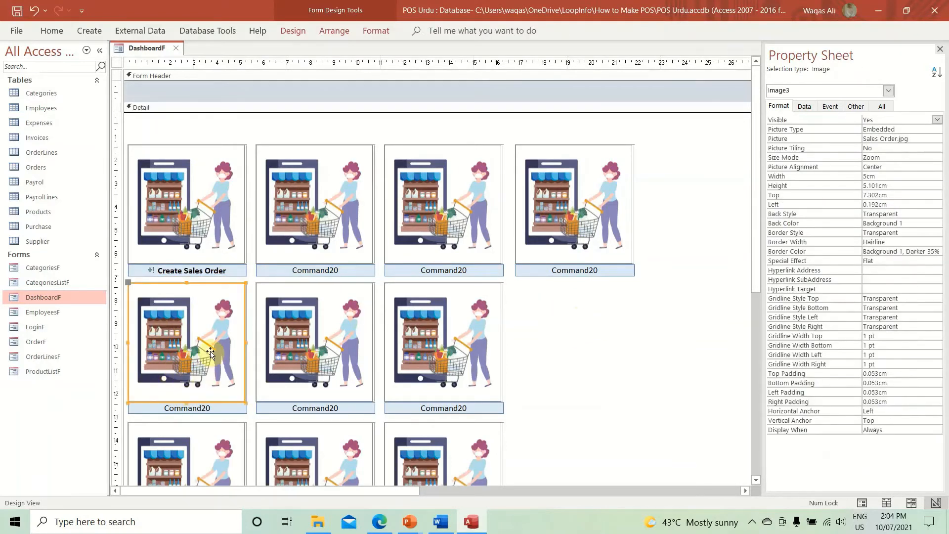
{"action": "left_click", "coordinate": [908, 140]}
{"action": "left_click", "coordinate": [936, 138]}
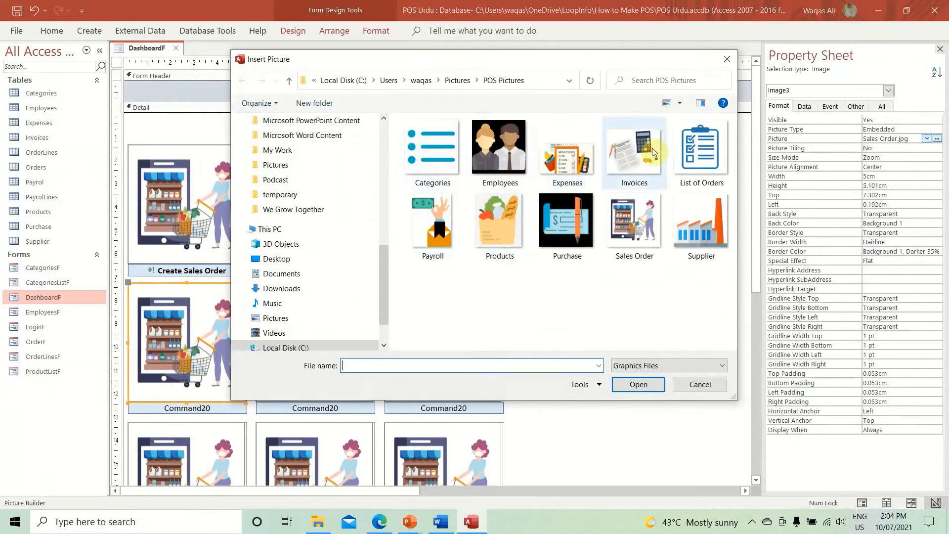
{"action": "double_click", "coordinate": [701, 157]}
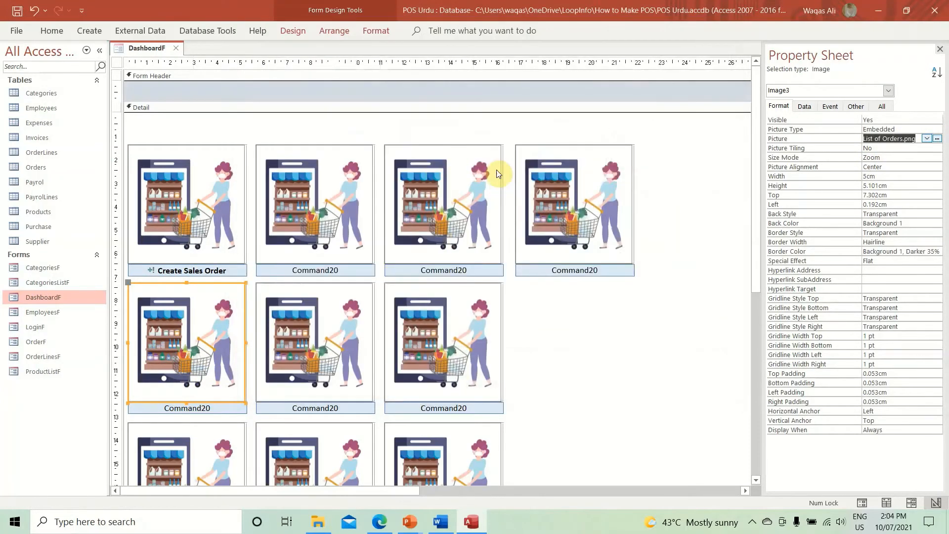
Change the caption of the button under the clipboard picture to List of Sales Orders and make it bold.
{"action": "left_click", "coordinate": [183, 406]}
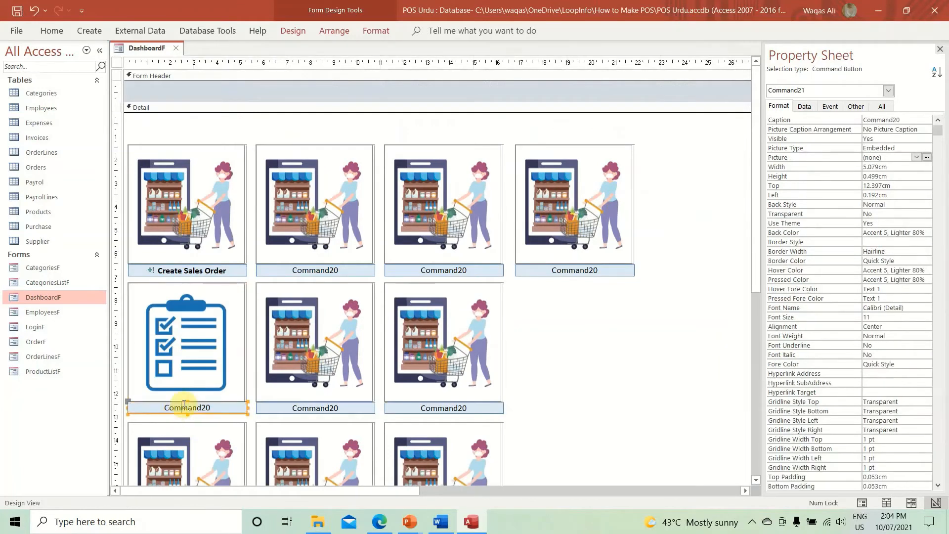
{"action": "double_click", "coordinate": [184, 407]}
{"action": "type", "text": "List of"}
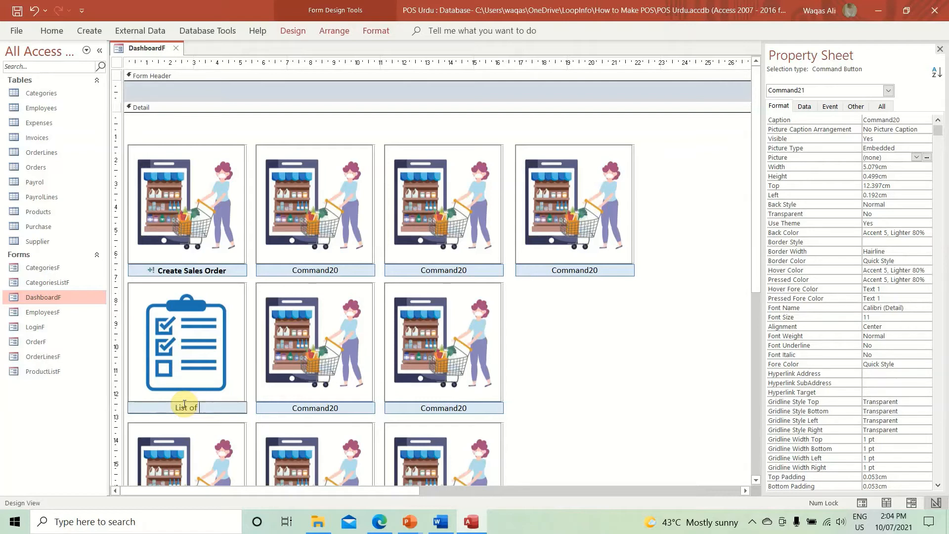
{"action": "type", "text": "Sales Orders"}
{"action": "key", "text": "Return"}
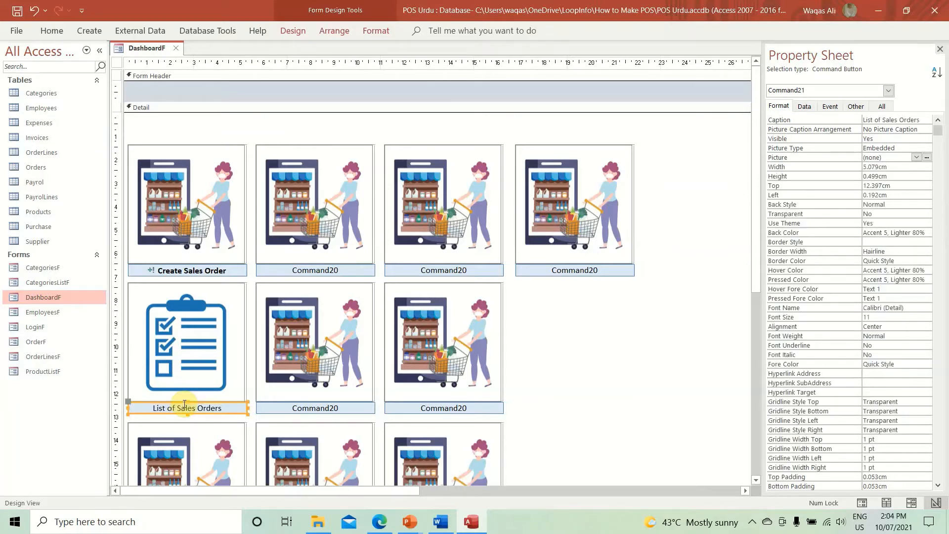
{"action": "key", "text": "ctrl+b"}
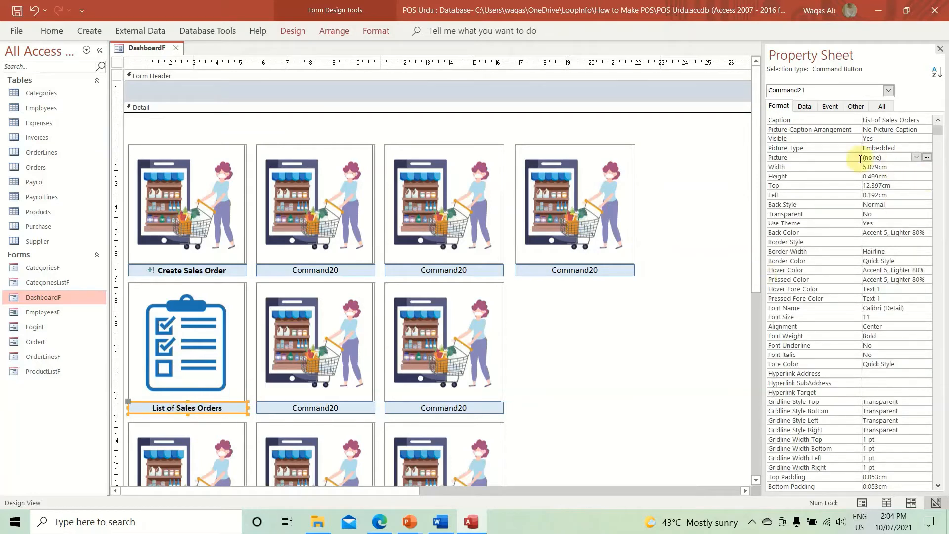
Give the List of Sales Orders button the built-in Binoculars (Find) picture and set its picture caption arrangement to General.
{"action": "left_click", "coordinate": [926, 157]}
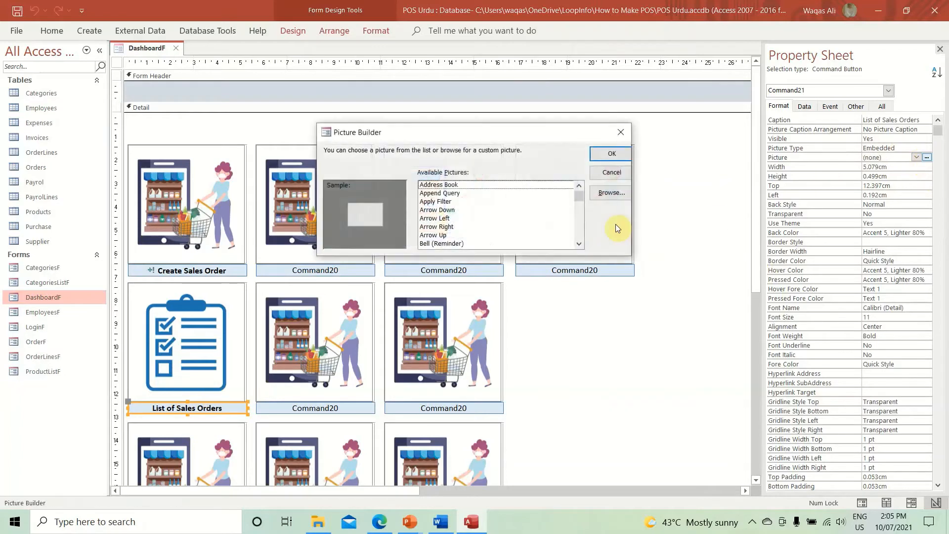
{"action": "left_click", "coordinate": [442, 219]}
{"action": "key", "text": "Down"}
{"action": "key", "text": "Down"}
{"action": "key", "text": "Down"}
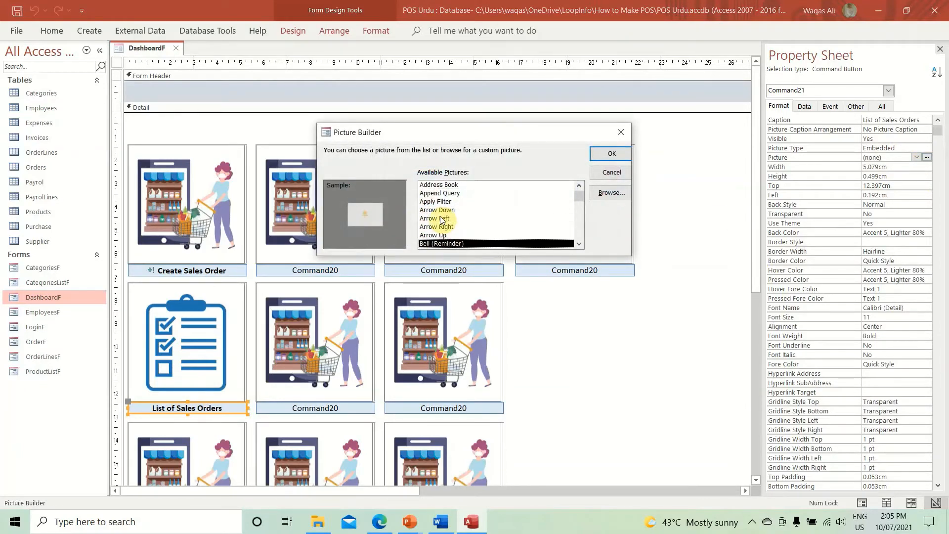
{"action": "key", "text": "Down"}
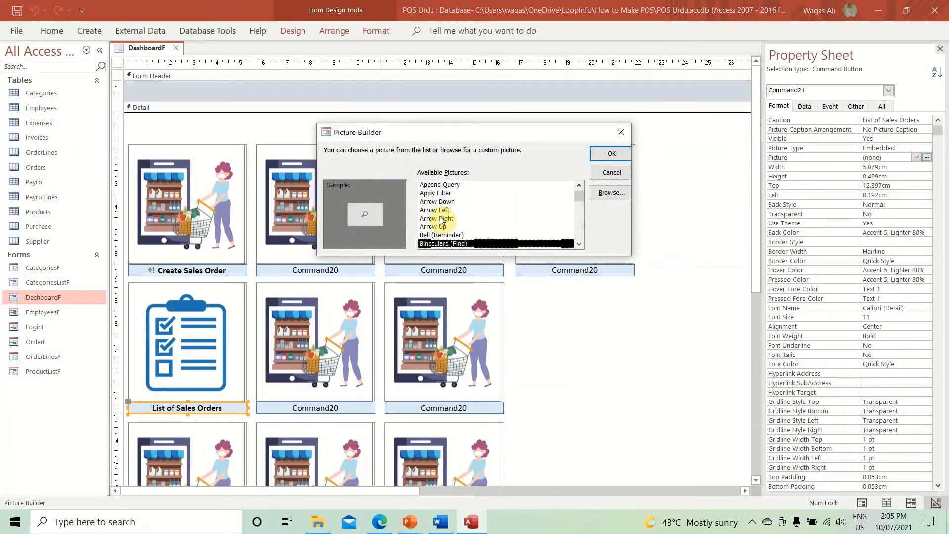
{"action": "key", "text": "Return"}
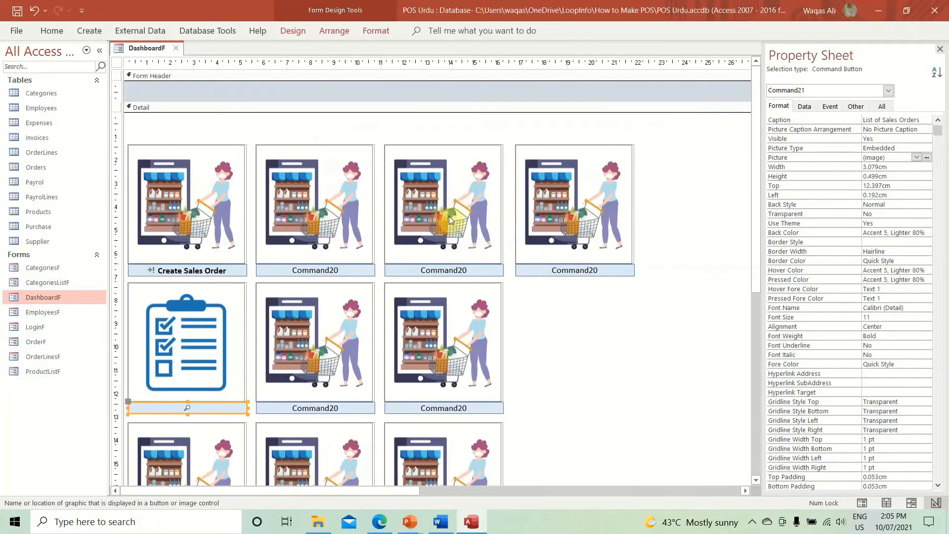
{"action": "double_click", "coordinate": [914, 129]}
Name the List of Sales Orders button btnListSalesOrders.
{"action": "left_click", "coordinate": [855, 107]}
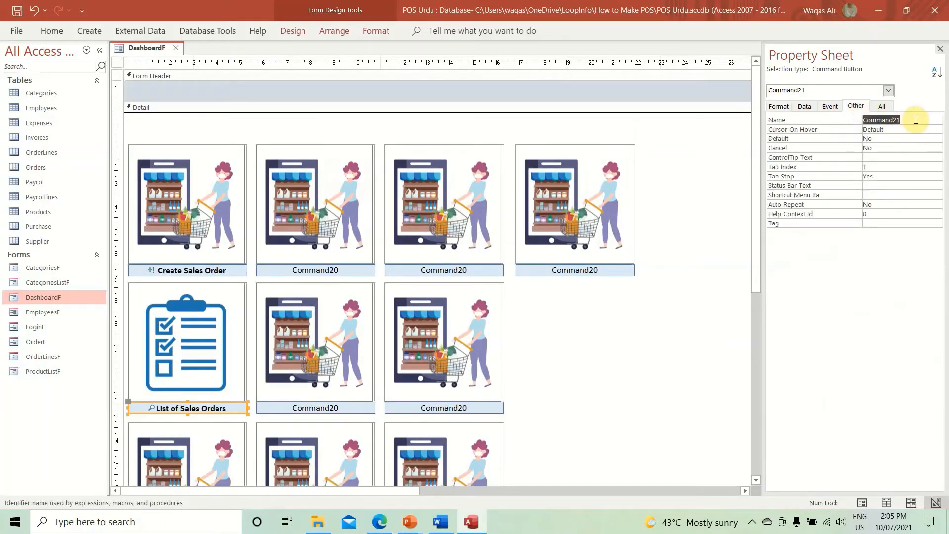
{"action": "type", "text": "b"}
{"action": "type", "text": "tnListSalesOrders"}
{"action": "key", "text": "Return"}
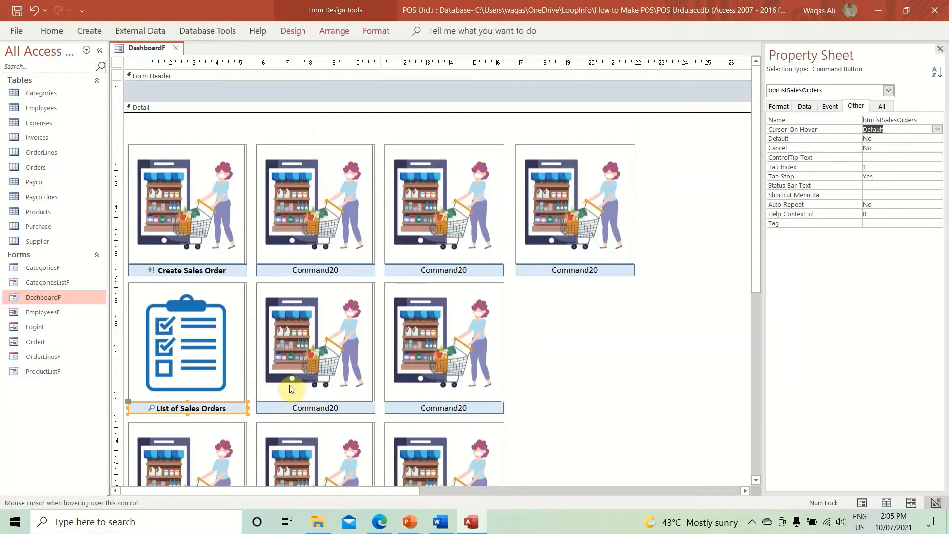
Replace the picture in the first box of the third row with the Invoices image.
{"action": "scroll", "coordinate": [288, 383], "scroll_direction": "down", "scroll_amount": 1}
{"action": "scroll", "coordinate": [284, 382], "scroll_direction": "down", "scroll_amount": 1}
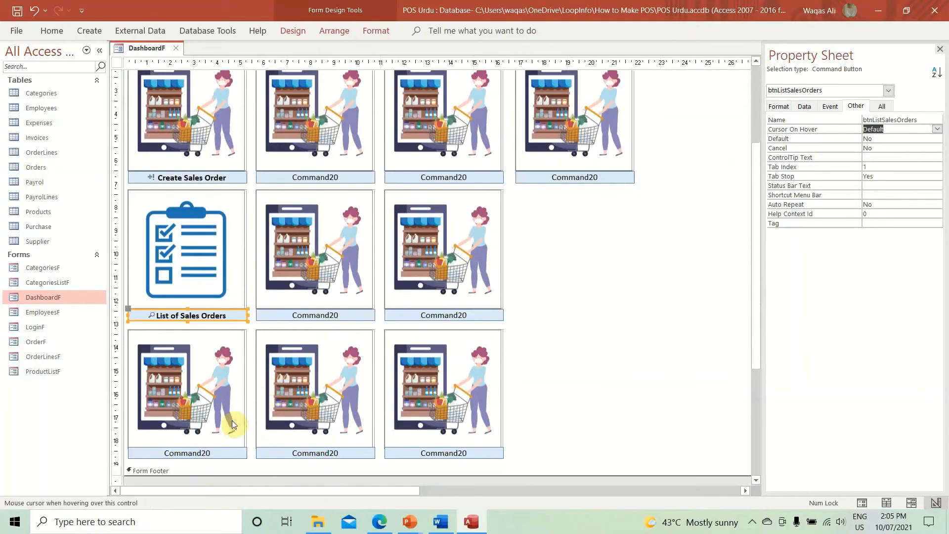
{"action": "left_click", "coordinate": [213, 451]}
{"action": "double_click", "coordinate": [208, 450]}
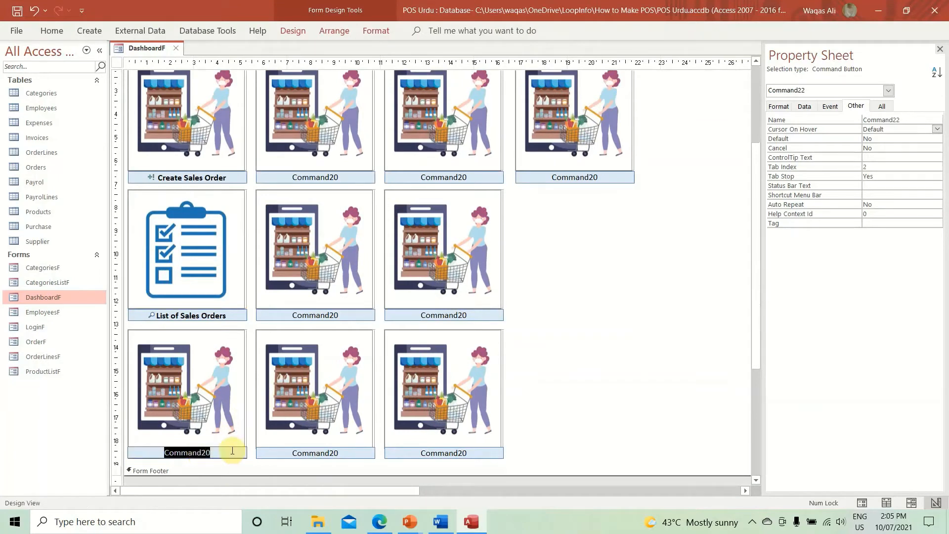
{"action": "left_click", "coordinate": [212, 434]}
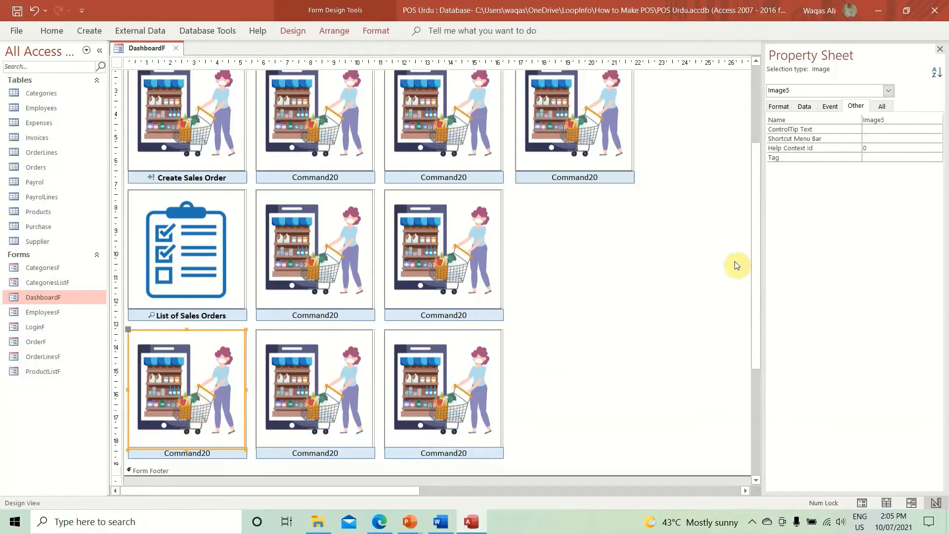
{"action": "left_click", "coordinate": [816, 109]}
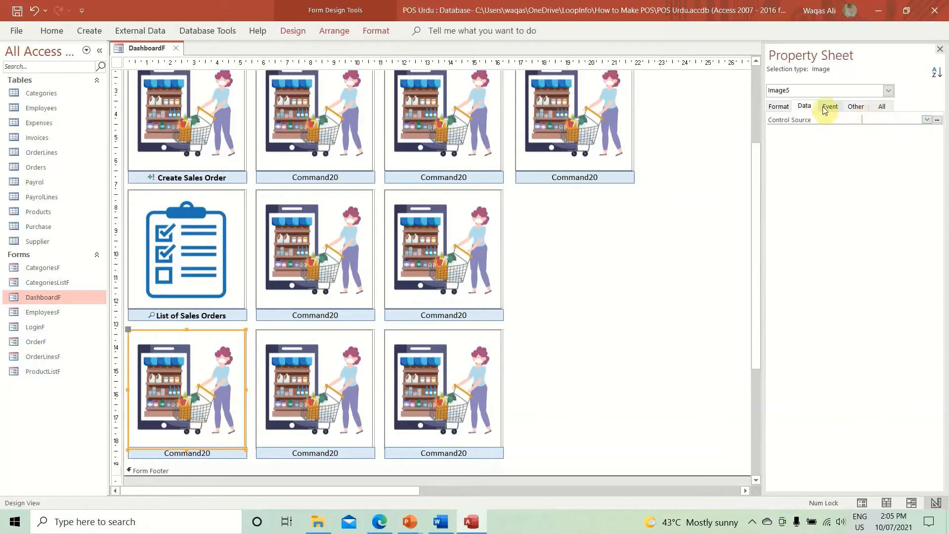
{"action": "left_click", "coordinate": [778, 106]}
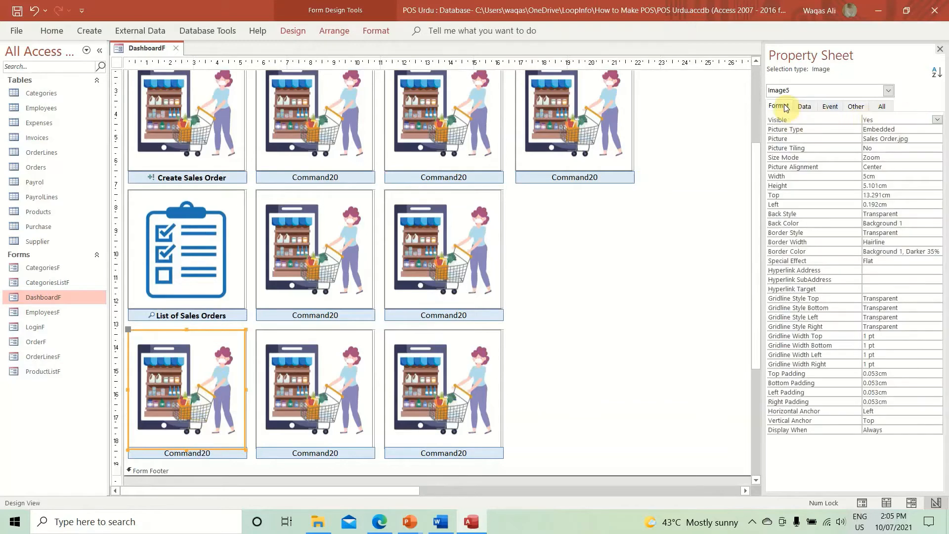
{"action": "left_click", "coordinate": [911, 139]}
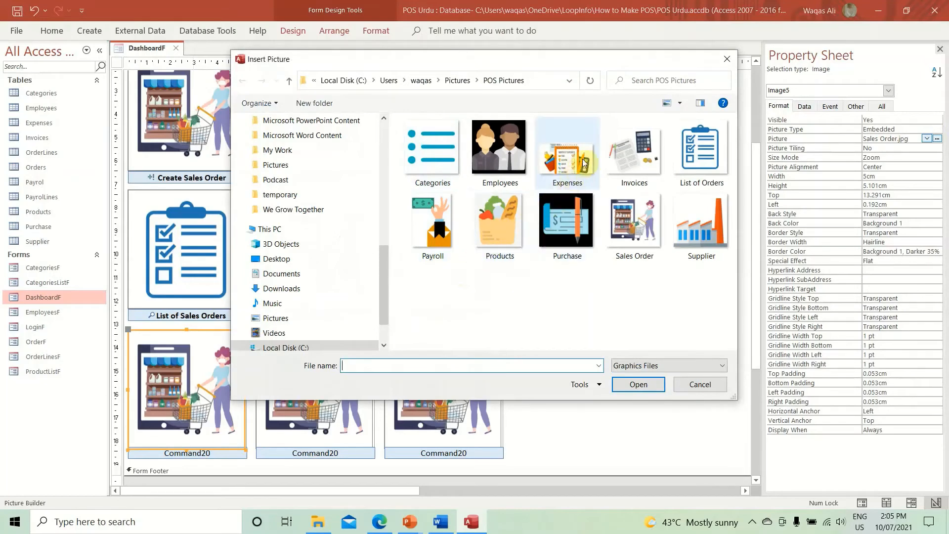
{"action": "double_click", "coordinate": [631, 159]}
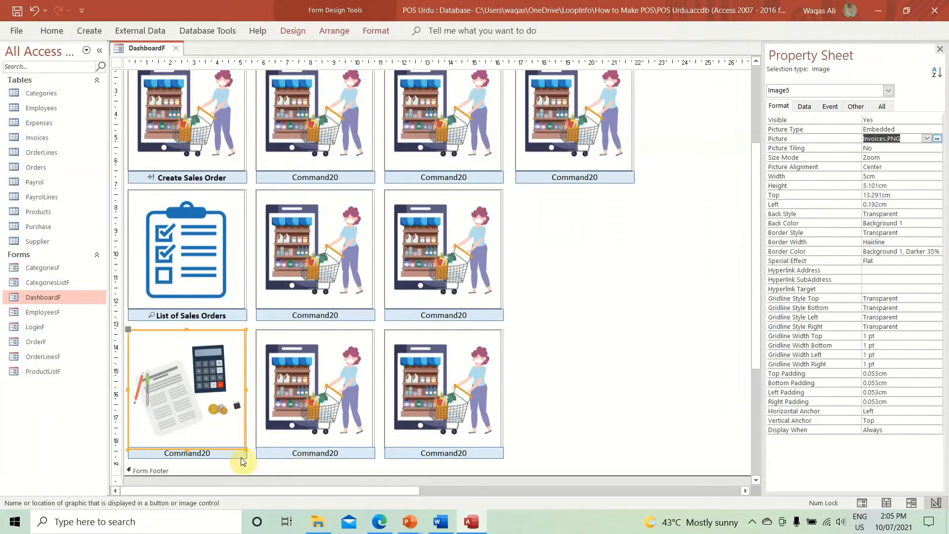
Change the caption of the button under the calculator and papers picture to Invoices.
{"action": "left_click", "coordinate": [223, 454]}
{"action": "double_click", "coordinate": [191, 449]}
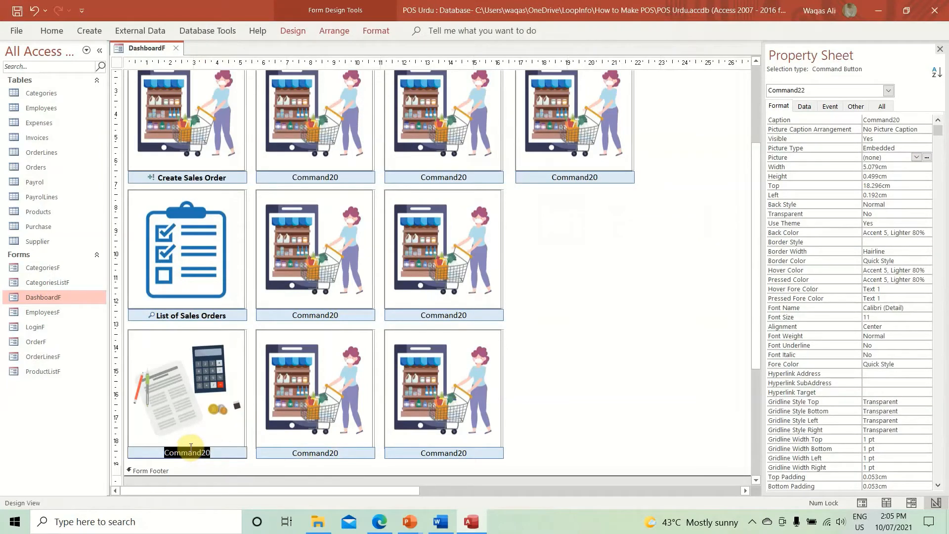
{"action": "key", "text": "BackSpace"}
{"action": "key", "text": "Return"}
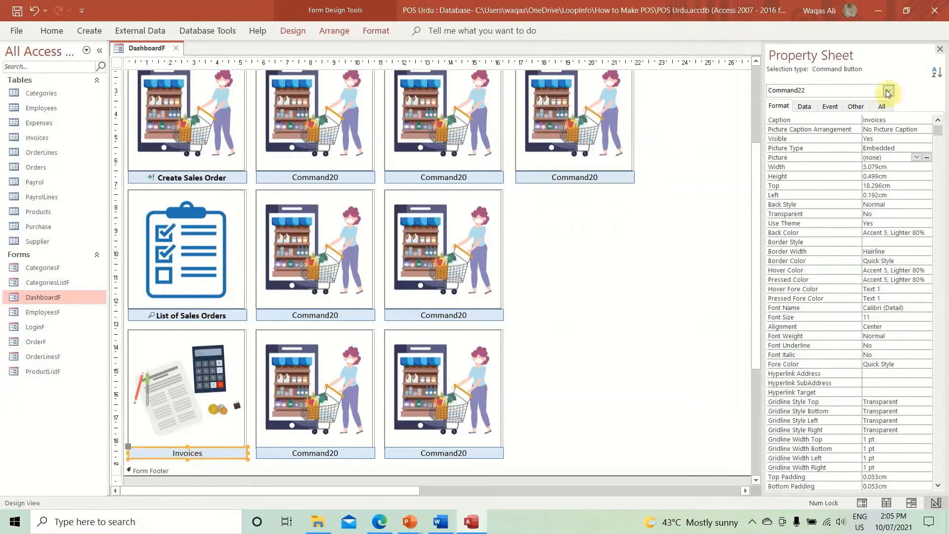
Give the Invoices button the built-in Binoculars (Find) picture.
{"action": "left_click", "coordinate": [926, 157]}
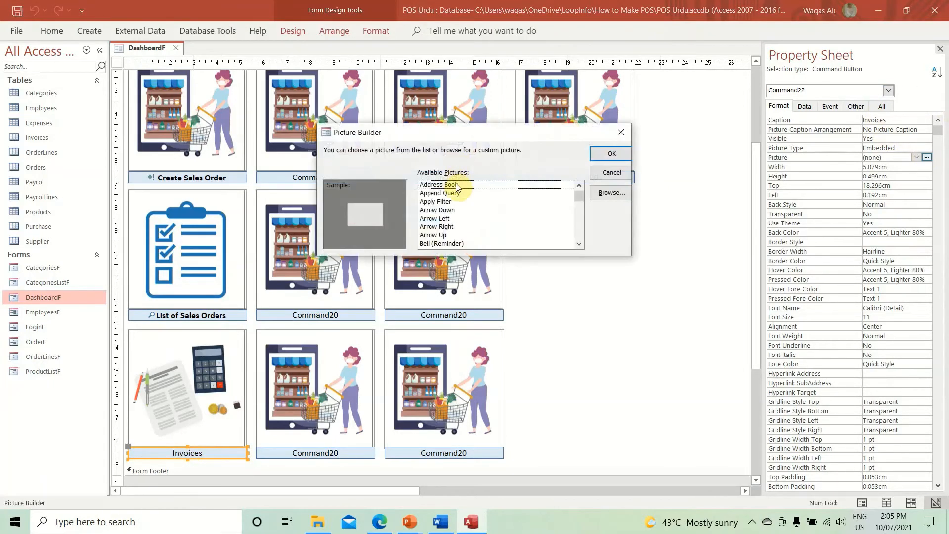
{"action": "key", "text": "b"}
{"action": "key", "text": "b"}
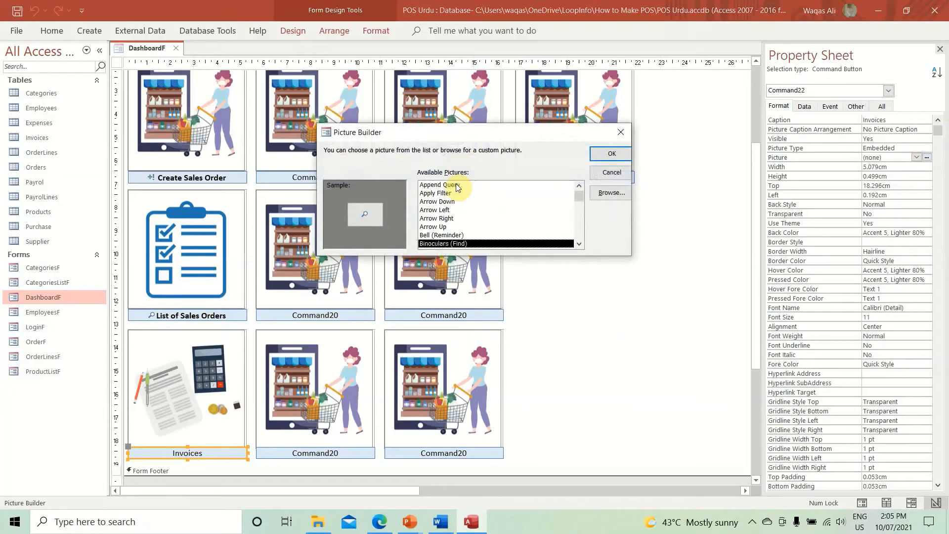
{"action": "key", "text": "Return"}
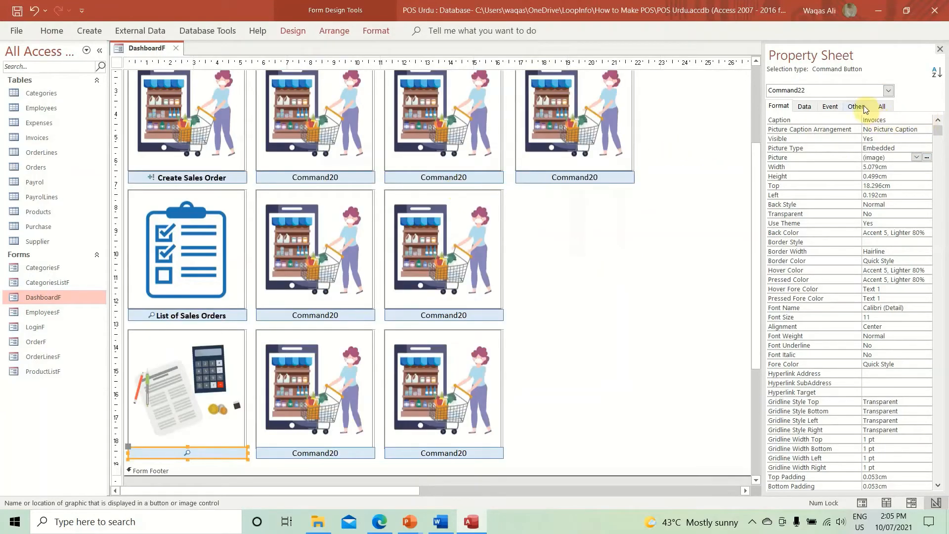
Name the Invoices button btnInvoices and set its picture caption arrangement to General.
{"action": "left_click", "coordinate": [860, 107]}
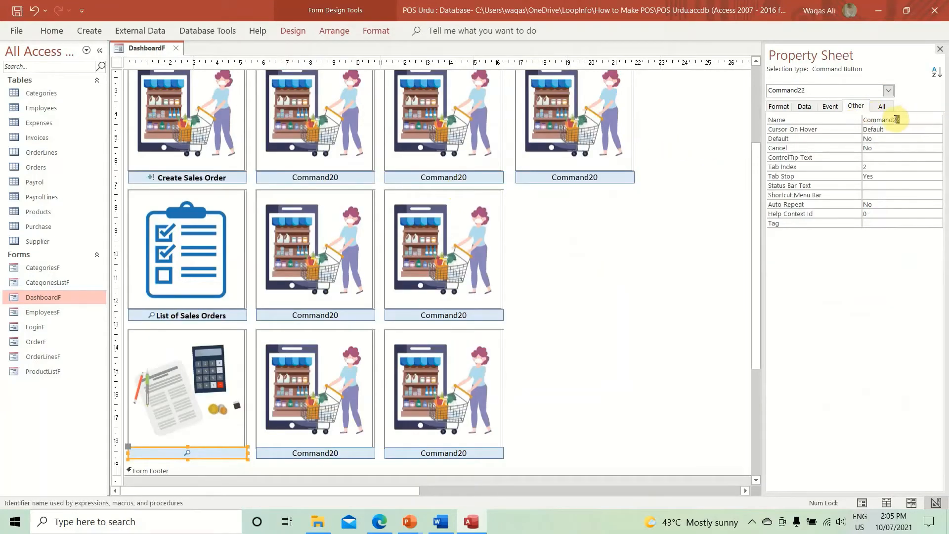
{"action": "type", "text": "btnInvoices"}
{"action": "key", "text": "Return"}
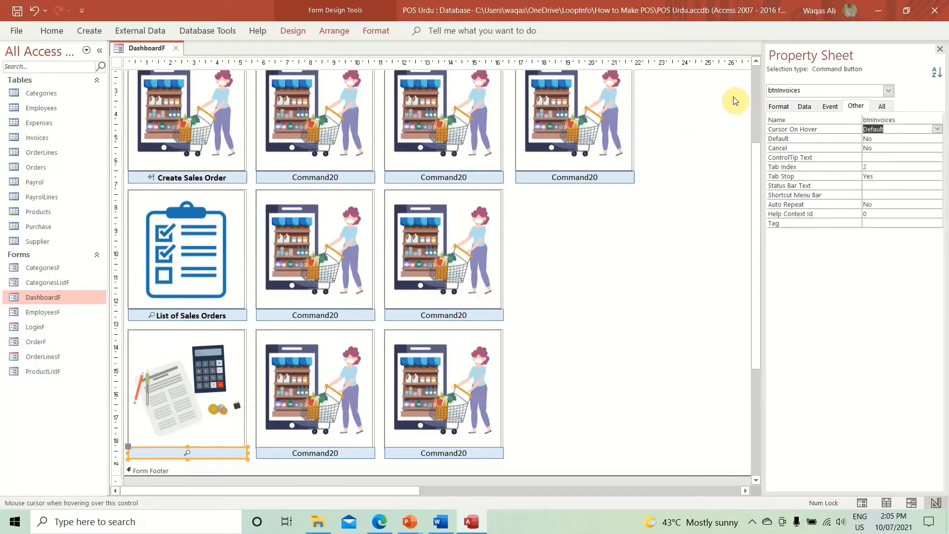
{"action": "left_click", "coordinate": [775, 107]}
{"action": "double_click", "coordinate": [906, 131]}
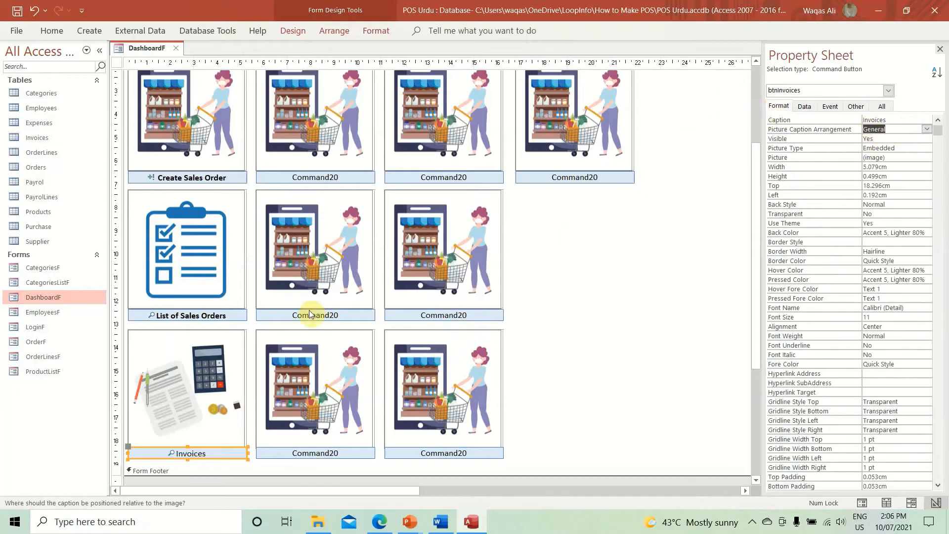
Replace the picture in the second box of the first row with the Products image.
{"action": "left_click", "coordinate": [339, 177]}
{"action": "left_click", "coordinate": [346, 115]}
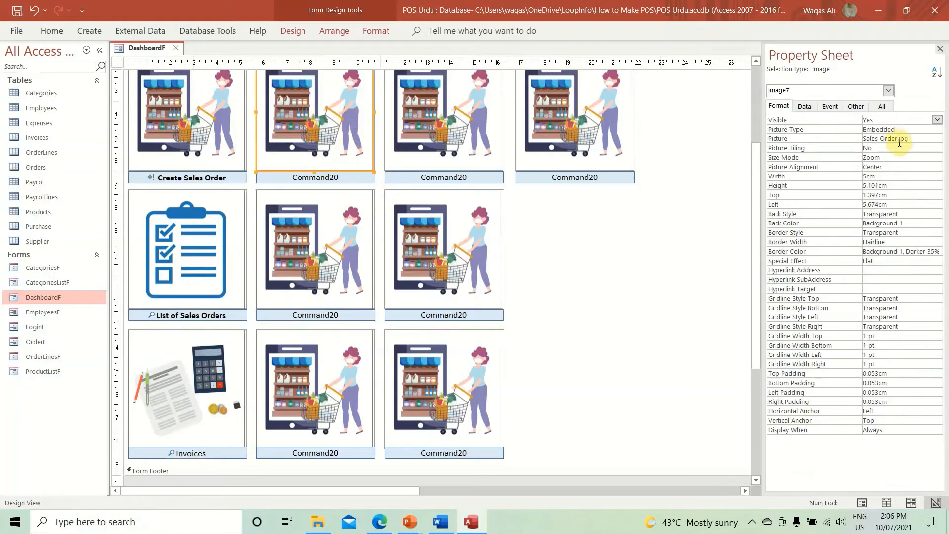
{"action": "left_click", "coordinate": [919, 141]}
{"action": "left_click", "coordinate": [937, 138]}
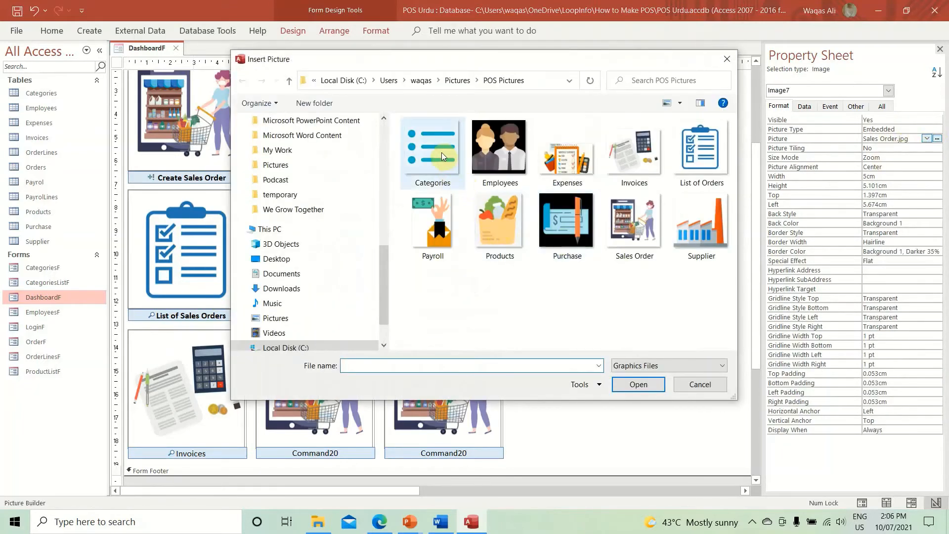
{"action": "double_click", "coordinate": [509, 223]}
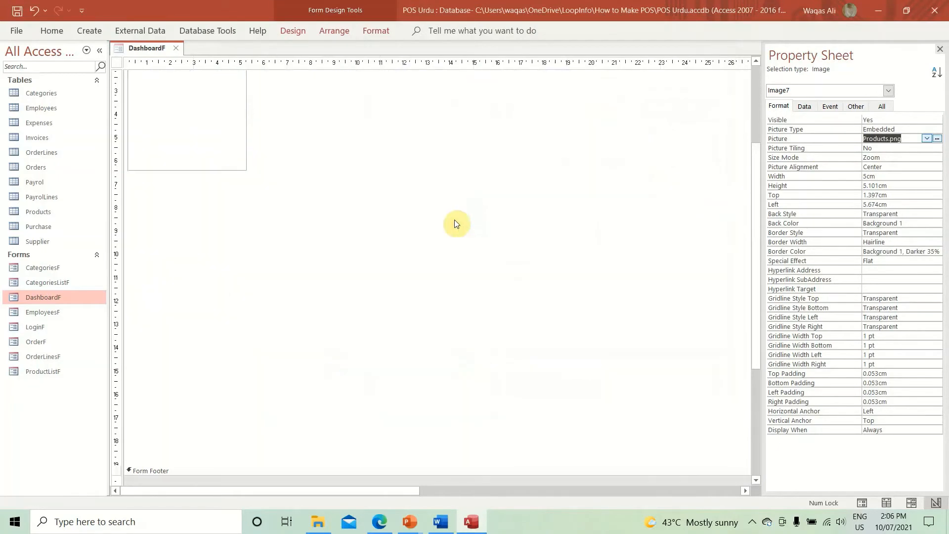
Change the caption of the button under the grocery bag picture to Products.
{"action": "left_click", "coordinate": [321, 178]}
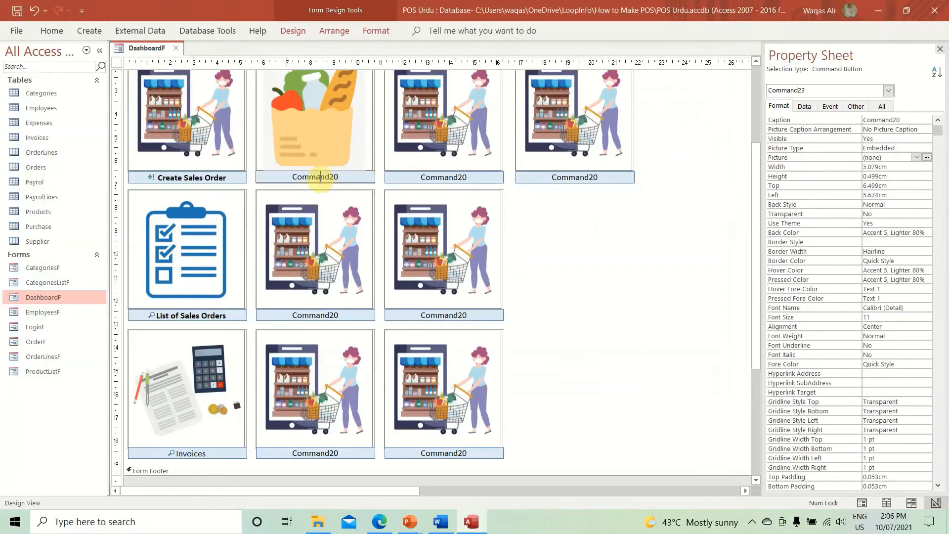
{"action": "double_click", "coordinate": [321, 178]}
{"action": "type", "text": "Products"}
{"action": "key", "text": "Return"}
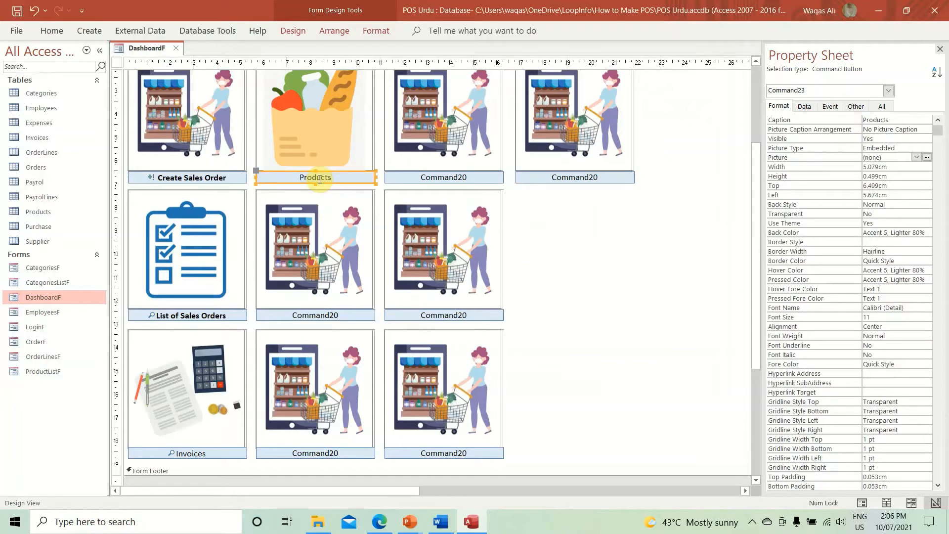
{"action": "type", "text": "16.785cm"}
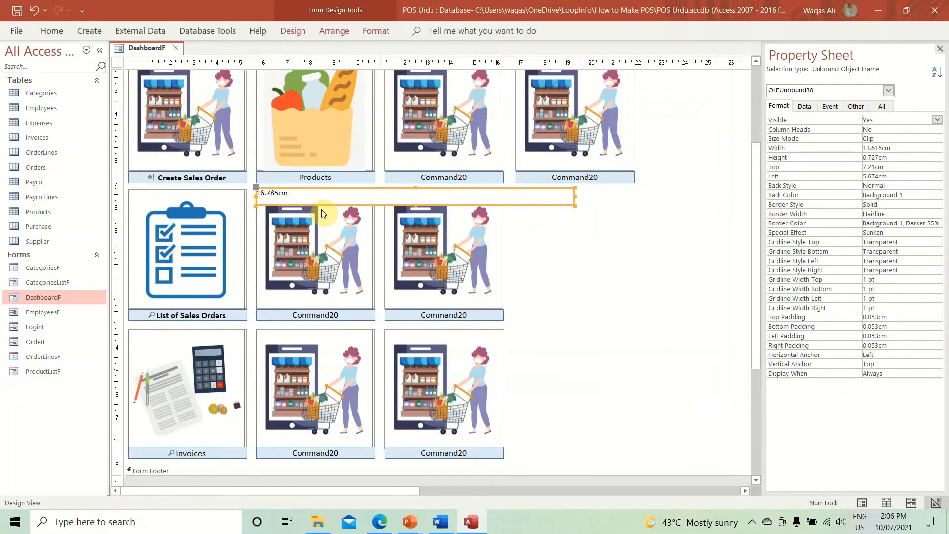
{"action": "key", "text": "ctrl+z"}
Make the text of the Products and Invoices buttons bold.
{"action": "left_click", "coordinate": [344, 179]}
{"action": "key", "text": "ctrl+b"}
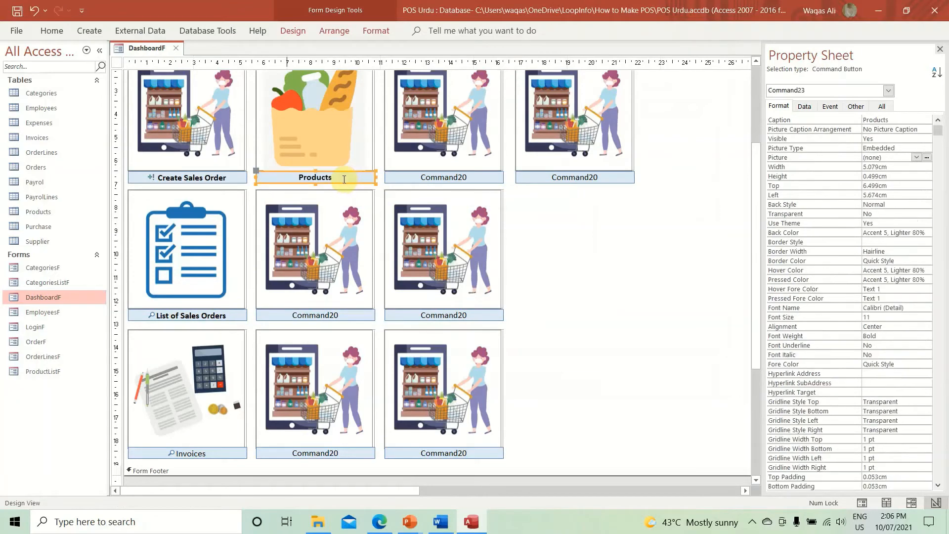
{"action": "left_click", "coordinate": [215, 452]}
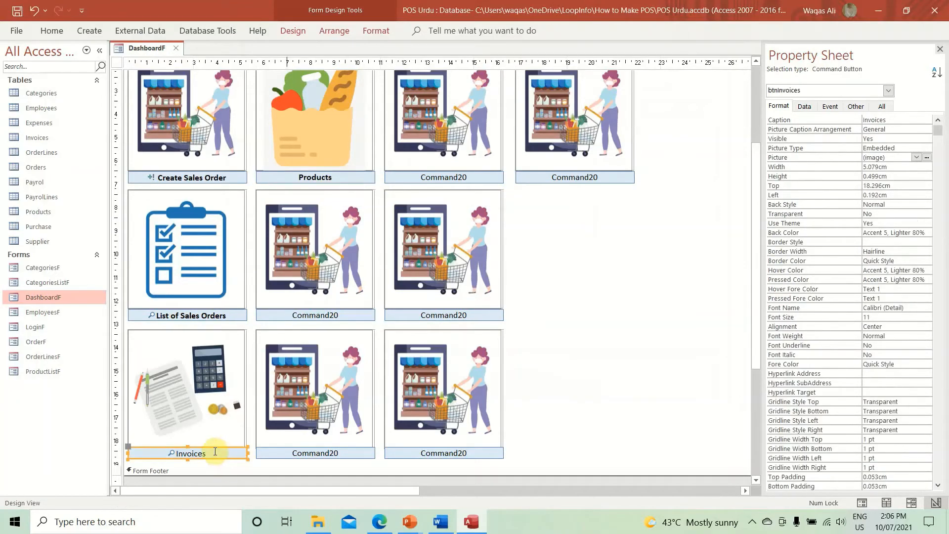
Give the Products button the built-in Binoculars (Find) picture and set its picture caption arrangement to General.
{"action": "left_click", "coordinate": [333, 176]}
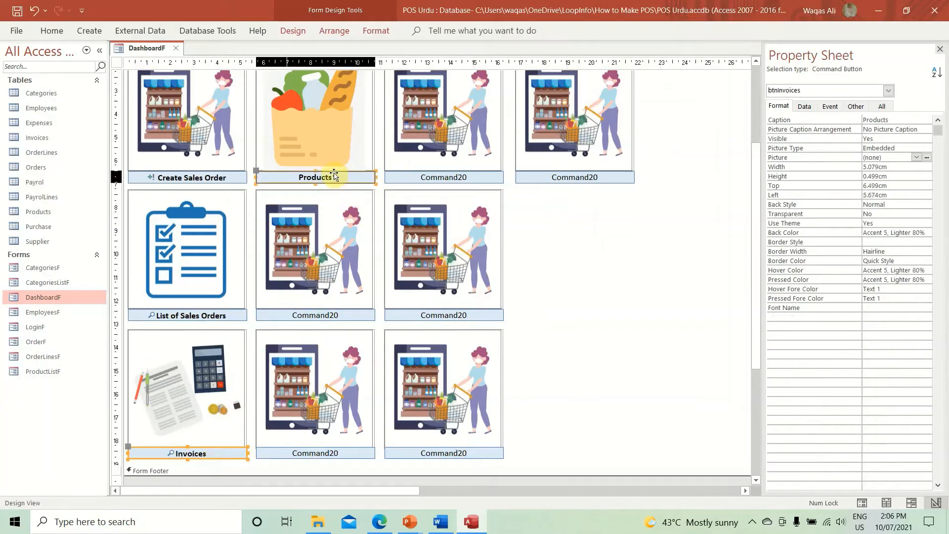
{"action": "left_click", "coordinate": [927, 158]}
{"action": "left_click", "coordinate": [452, 228]}
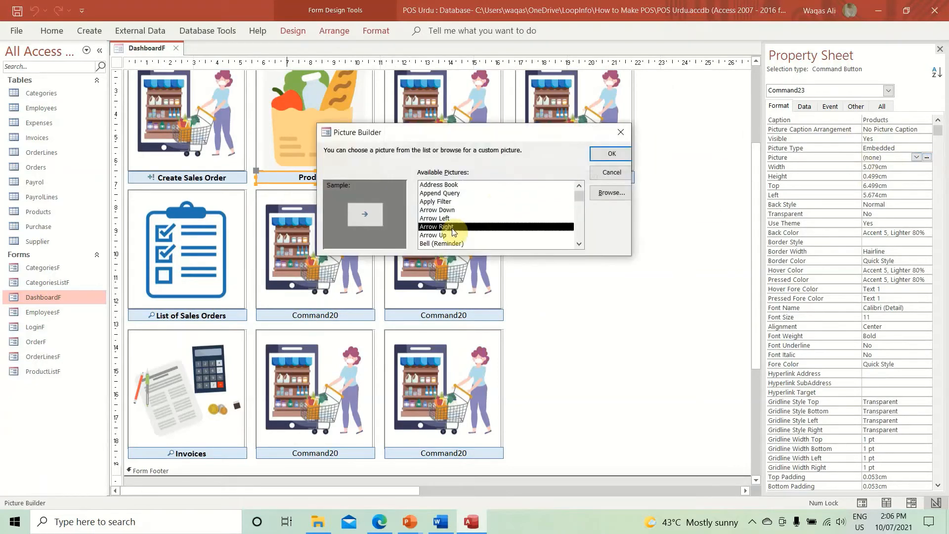
{"action": "key", "text": "Down"}
{"action": "key", "text": "Down"}
{"action": "key", "text": "Down"}
{"action": "key", "text": "Return"}
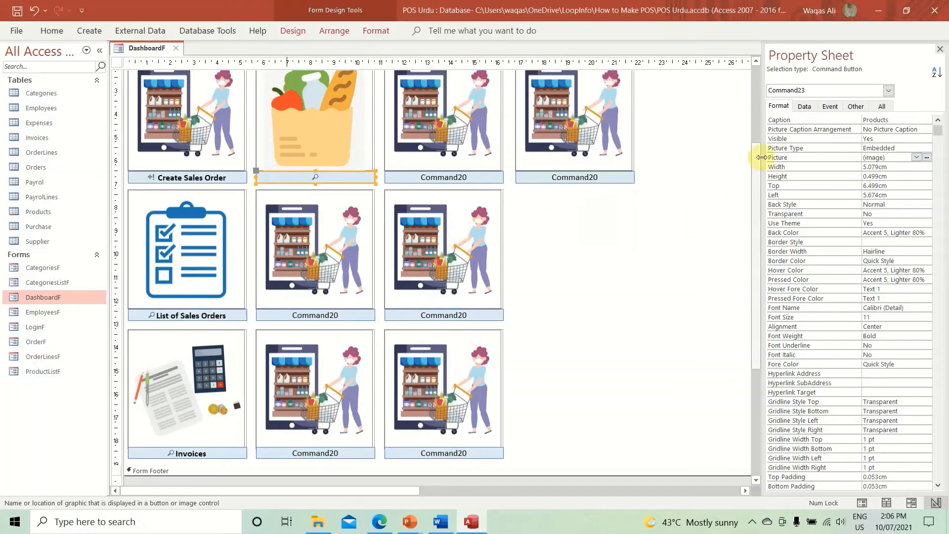
{"action": "double_click", "coordinate": [904, 130]}
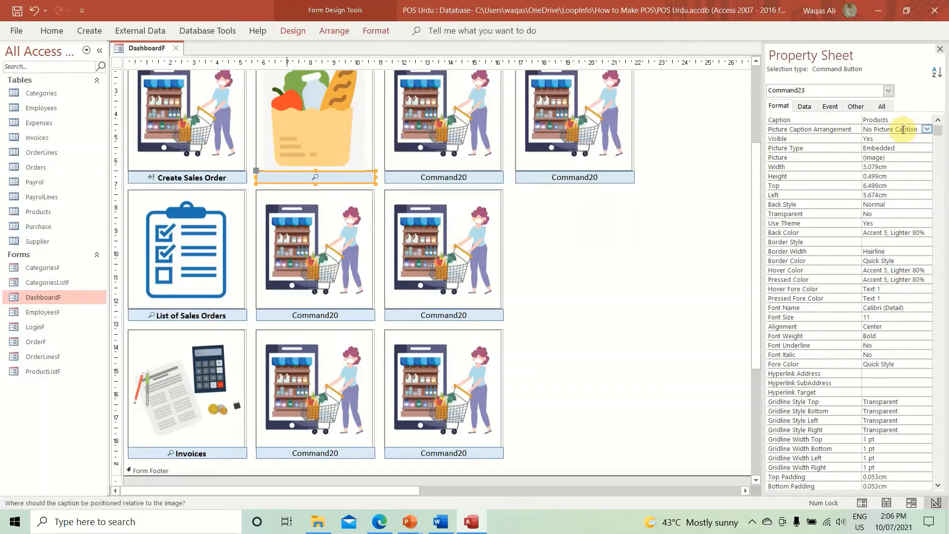
Name the Products button btnProducts.
{"action": "left_click", "coordinate": [856, 106]}
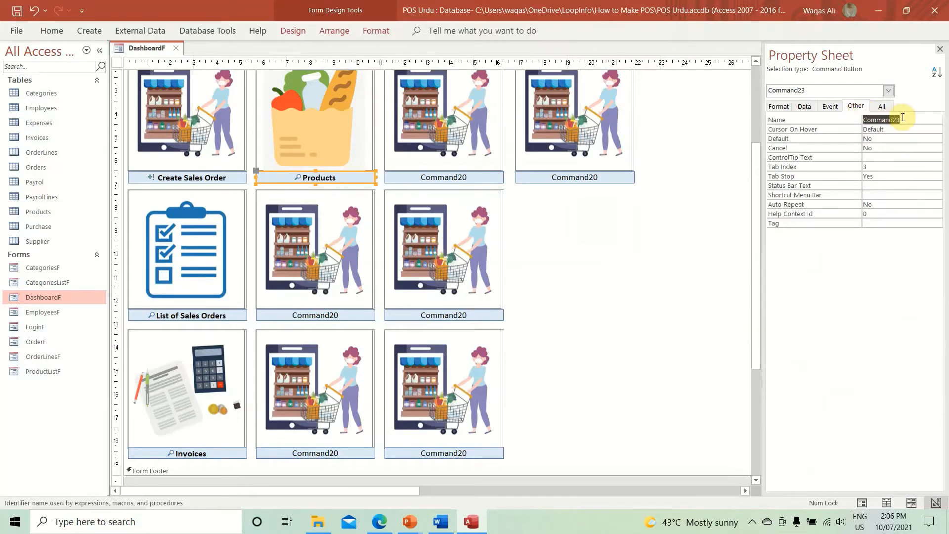
{"action": "type", "text": "btnProducts"}
{"action": "key", "text": "Tab"}
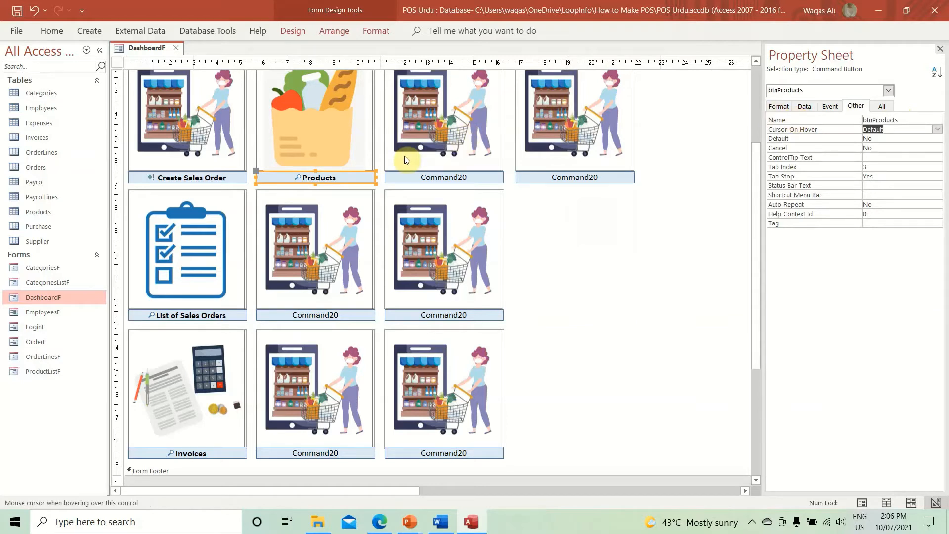
Replace the picture in the second box of the second row with the Categories image.
{"action": "left_click", "coordinate": [340, 252]}
{"action": "left_click", "coordinate": [778, 106]}
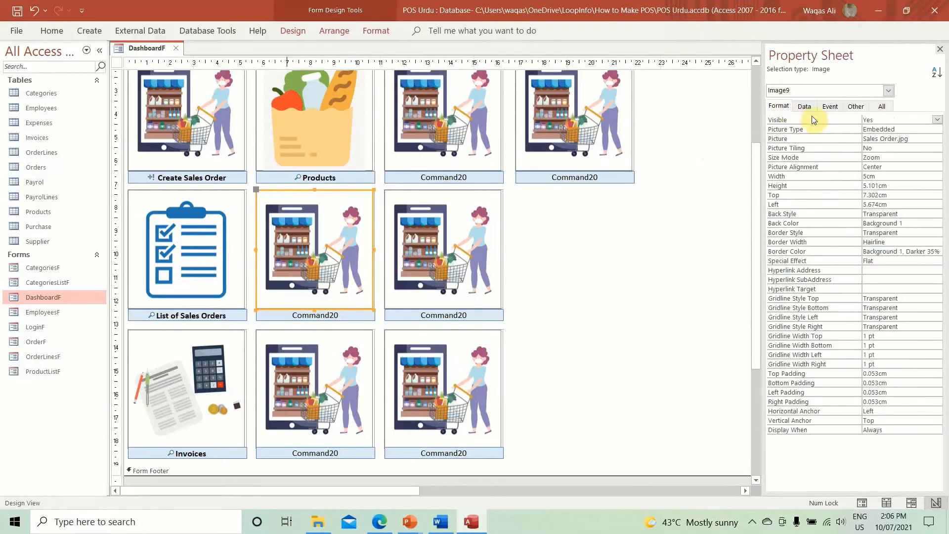
{"action": "left_click", "coordinate": [908, 138]}
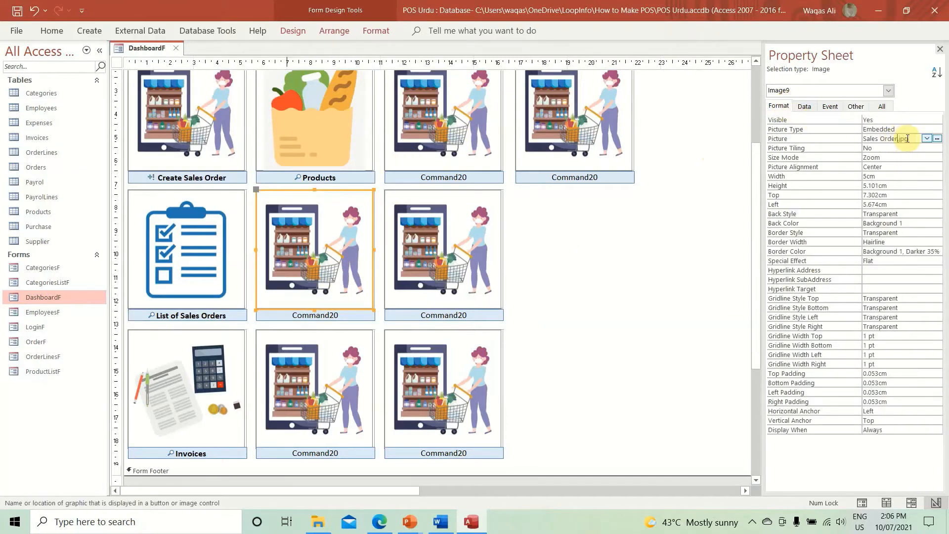
{"action": "left_click", "coordinate": [937, 138]}
{"action": "double_click", "coordinate": [432, 148]}
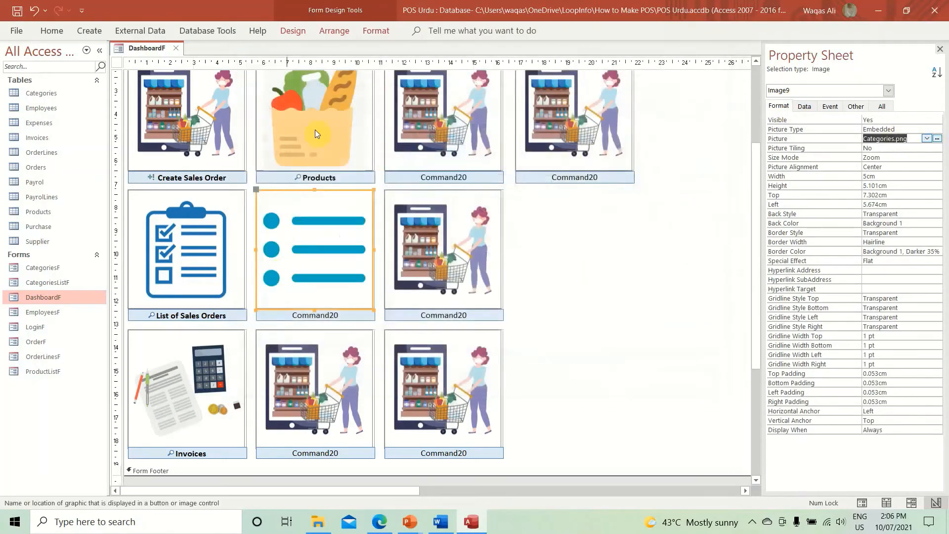
Caption the button under the Categories picture "Product Categories" and make its text bold.
{"action": "left_click", "coordinate": [331, 316]}
{"action": "double_click", "coordinate": [326, 315]}
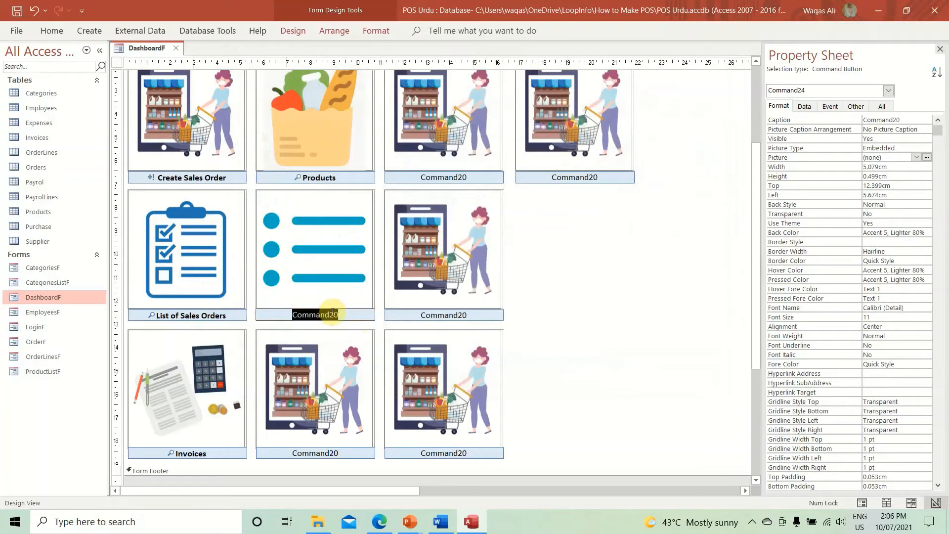
{"action": "type", "text": "Product"}
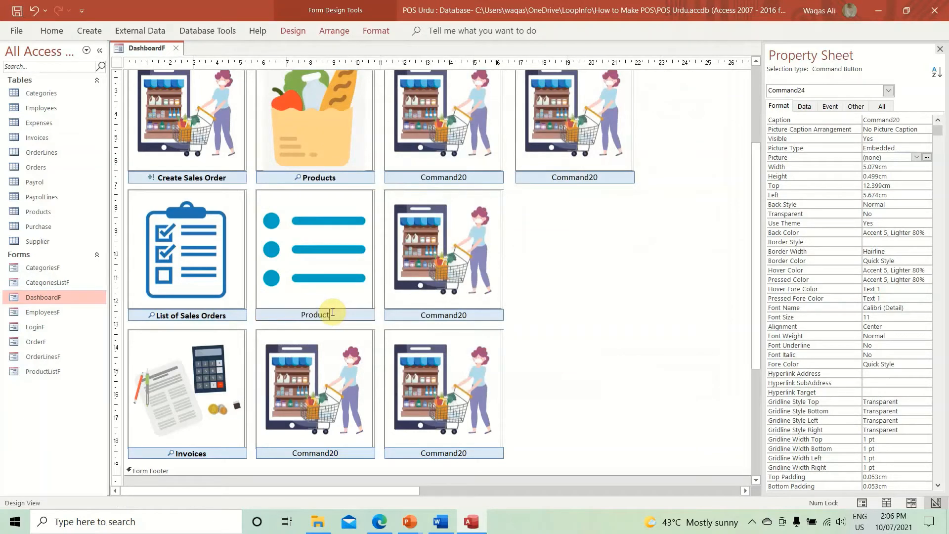
{"action": "type", "text": " Categories"}
{"action": "key", "text": "Return"}
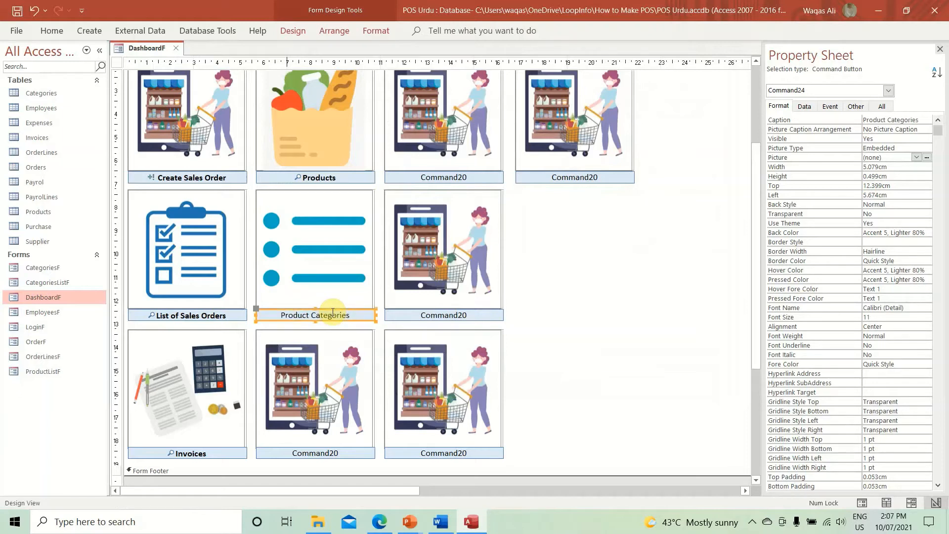
{"action": "key", "text": "ctrl+b"}
Give the Product Categories button the built-in Binoculars (Find) picture and set its picture caption arrangement to General.
{"action": "left_click", "coordinate": [917, 159]}
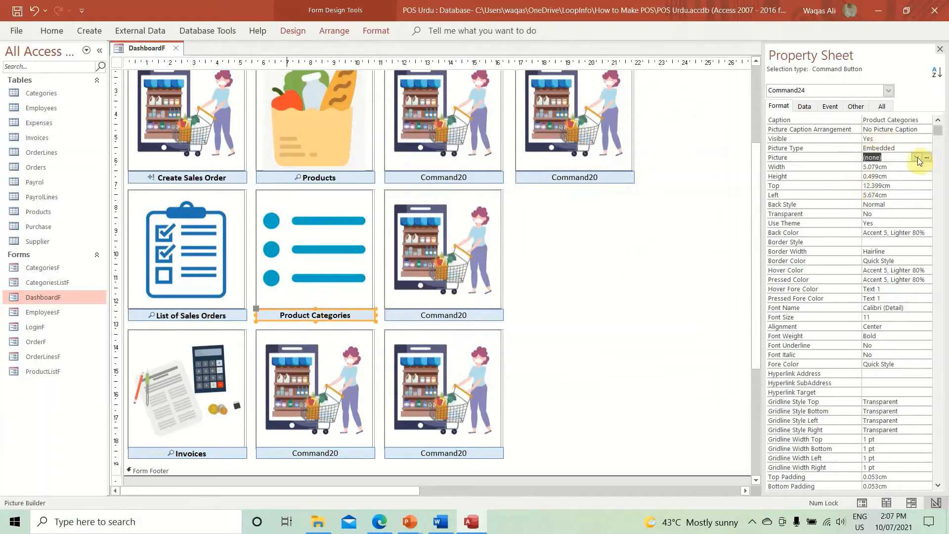
{"action": "left_click", "coordinate": [926, 157]}
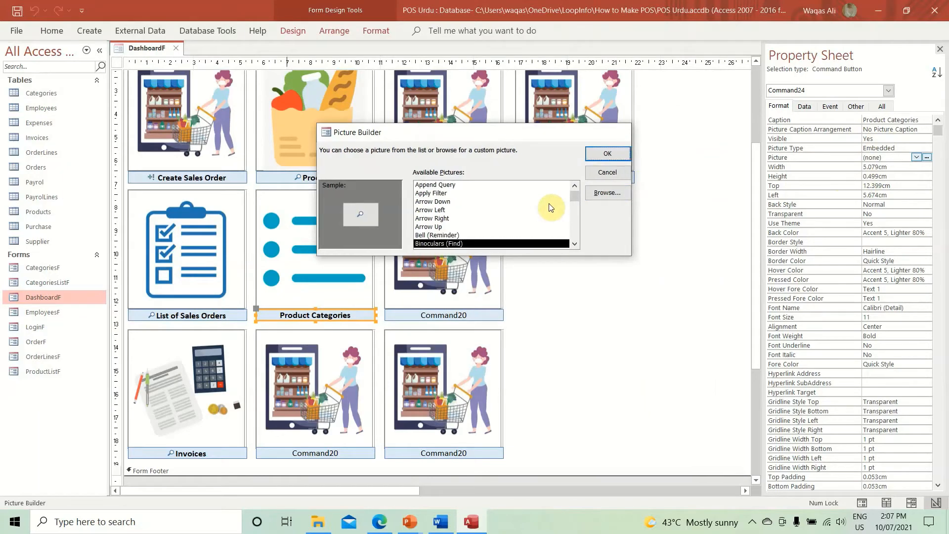
{"action": "key", "text": "Return"}
{"action": "double_click", "coordinate": [912, 127]}
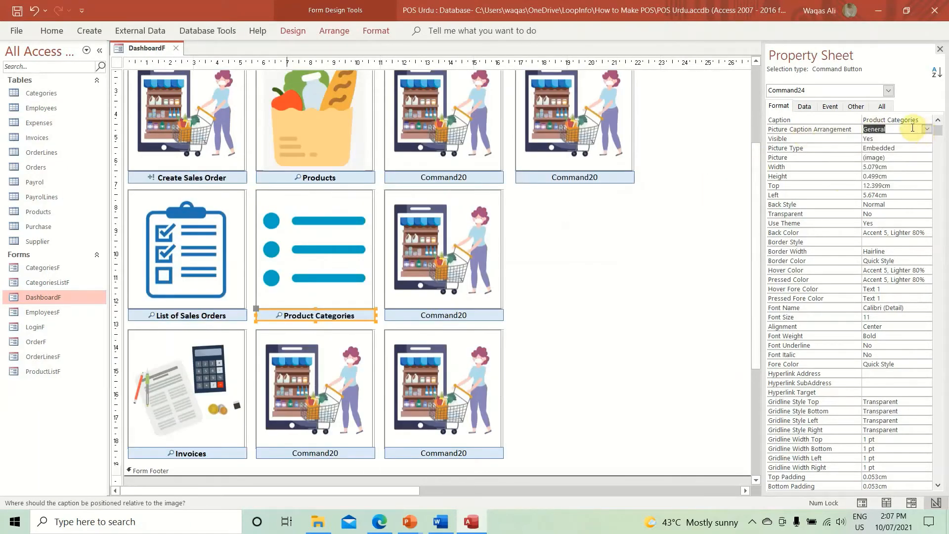
Name the Product Categories button btnListCategories.
{"action": "left_click", "coordinate": [855, 105]}
{"action": "type", "text": "btnListCat"}
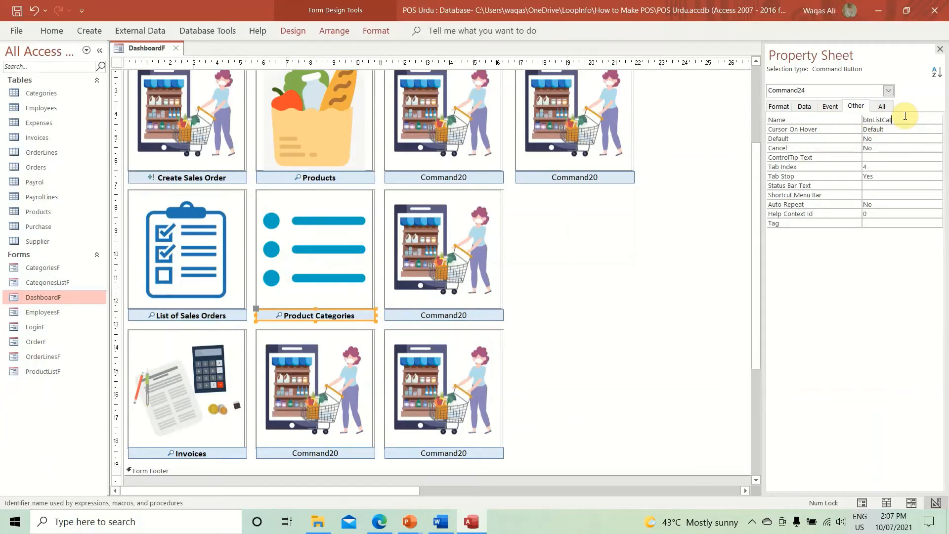
{"action": "type", "text": "egories"}
{"action": "key", "text": "Return"}
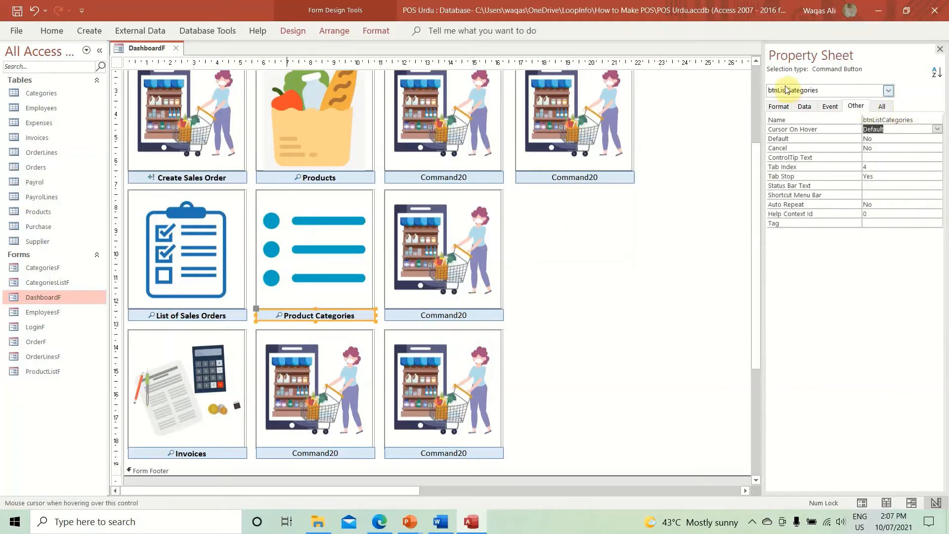
{"action": "left_click", "coordinate": [343, 183]}
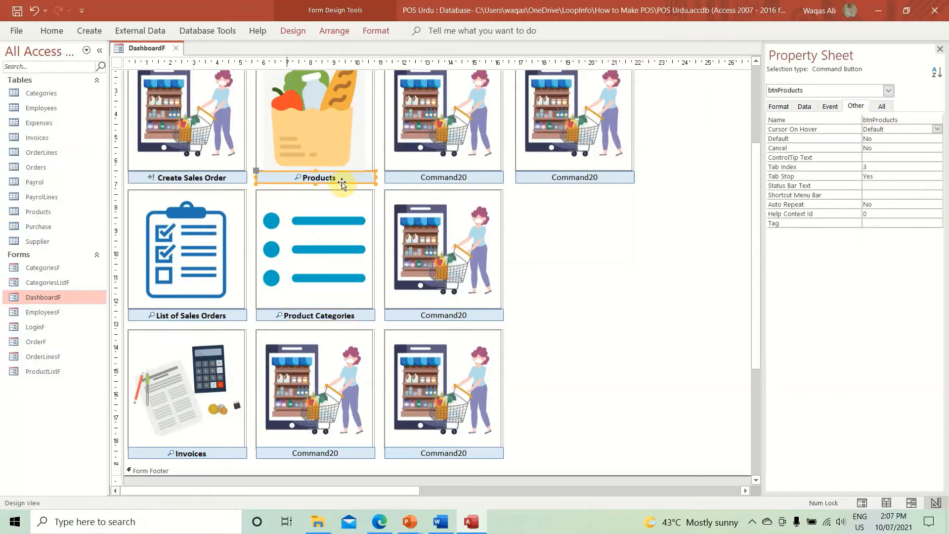
{"action": "left_click", "coordinate": [345, 314]}
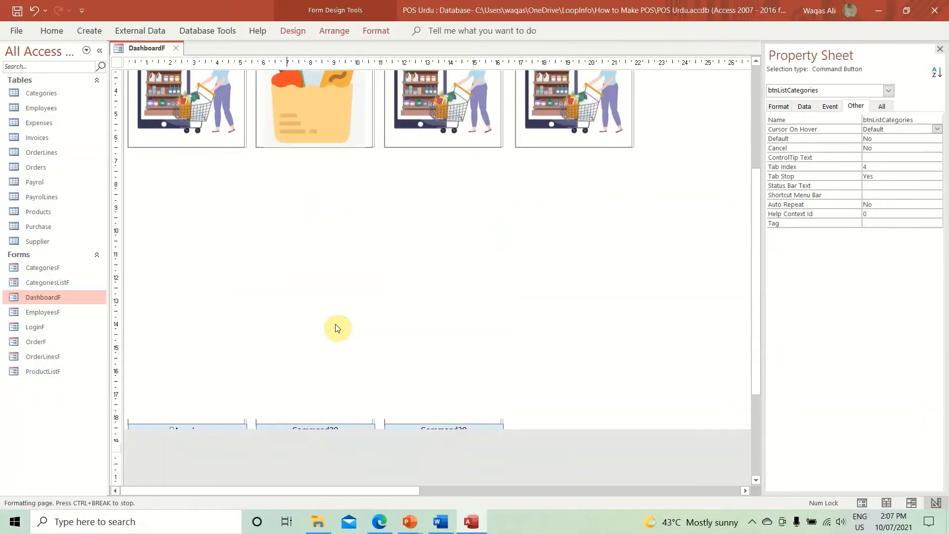
Replace the picture in the second box of the third row with the Expenses image.
{"action": "left_click", "coordinate": [293, 326]}
{"action": "left_click", "coordinate": [804, 106]}
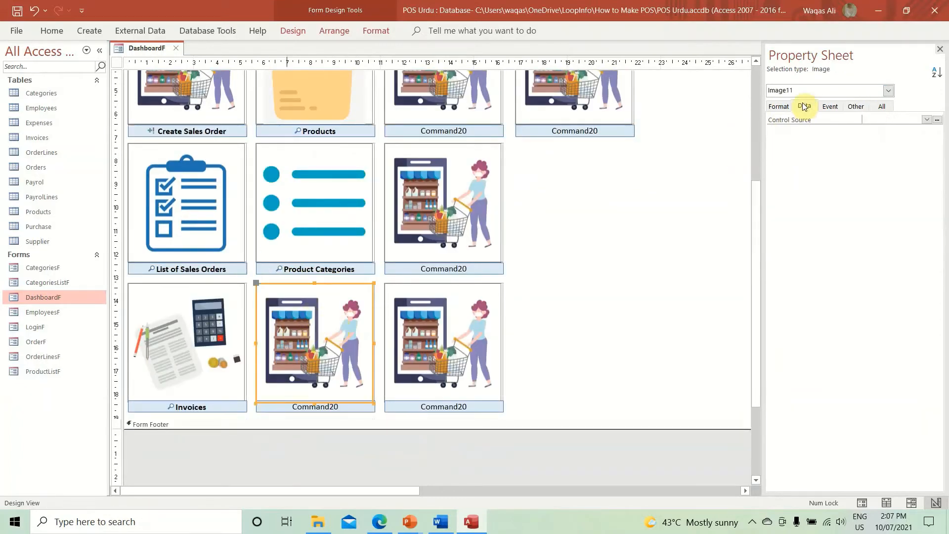
{"action": "left_click", "coordinate": [788, 108]}
{"action": "left_click", "coordinate": [903, 139]}
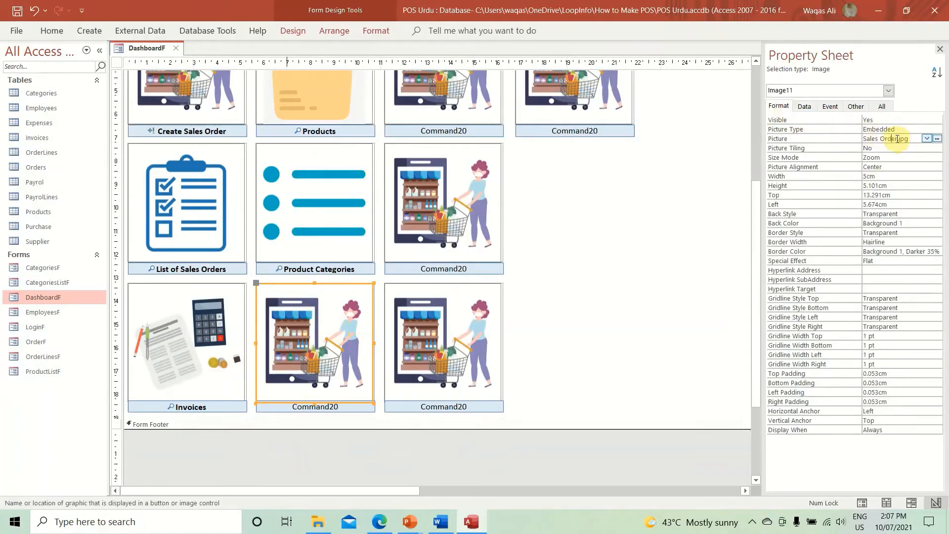
{"action": "left_click", "coordinate": [937, 139]}
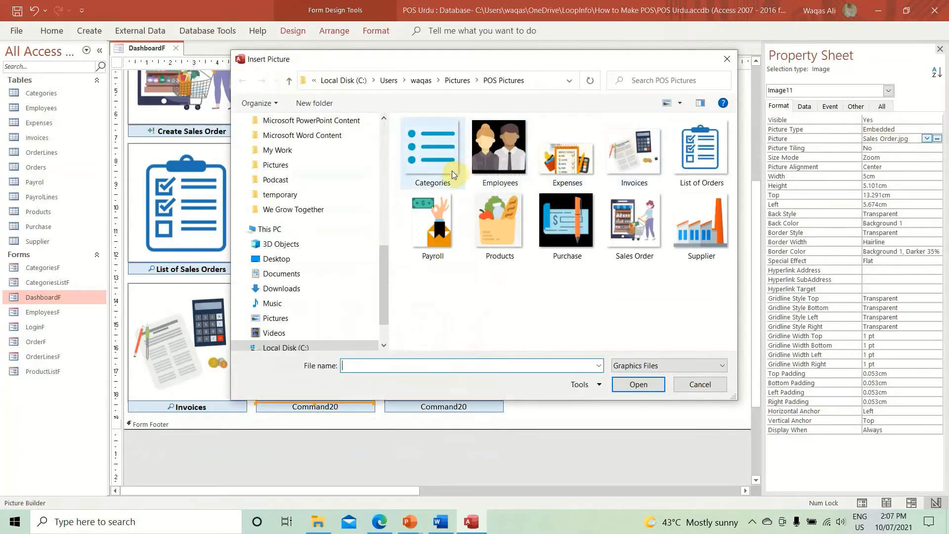
{"action": "double_click", "coordinate": [575, 154]}
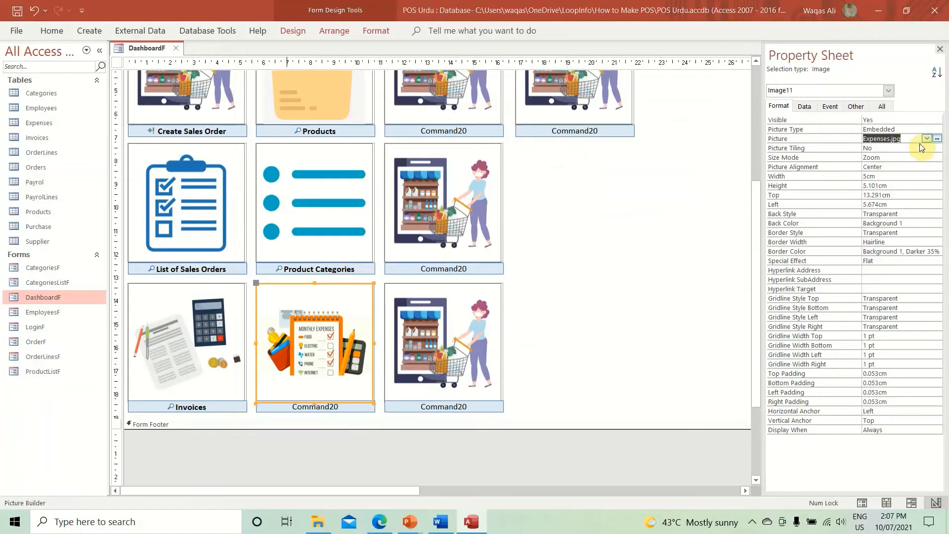
{"action": "left_click", "coordinate": [937, 138]}
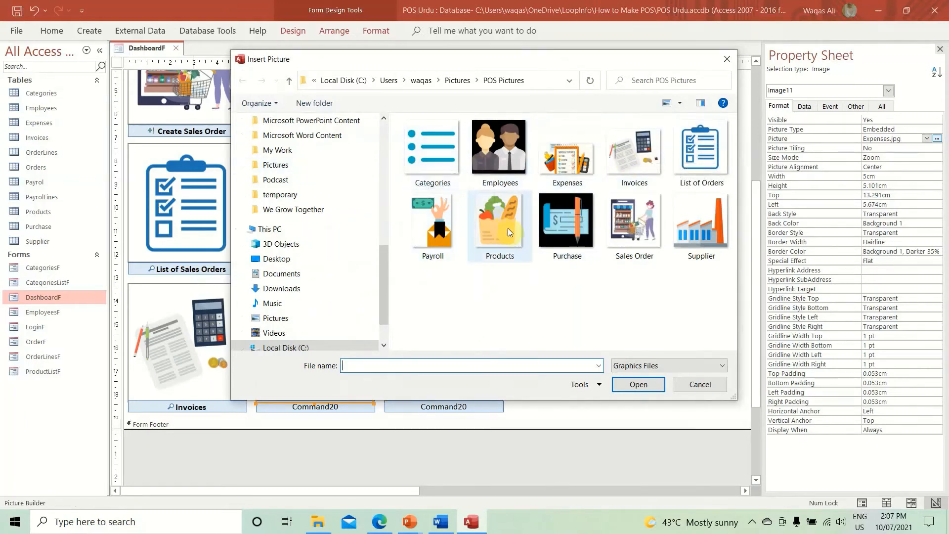
{"action": "left_click", "coordinate": [699, 384]}
Caption the button under the Expenses picture "Expenses" and make its text bold.
{"action": "left_click", "coordinate": [345, 406]}
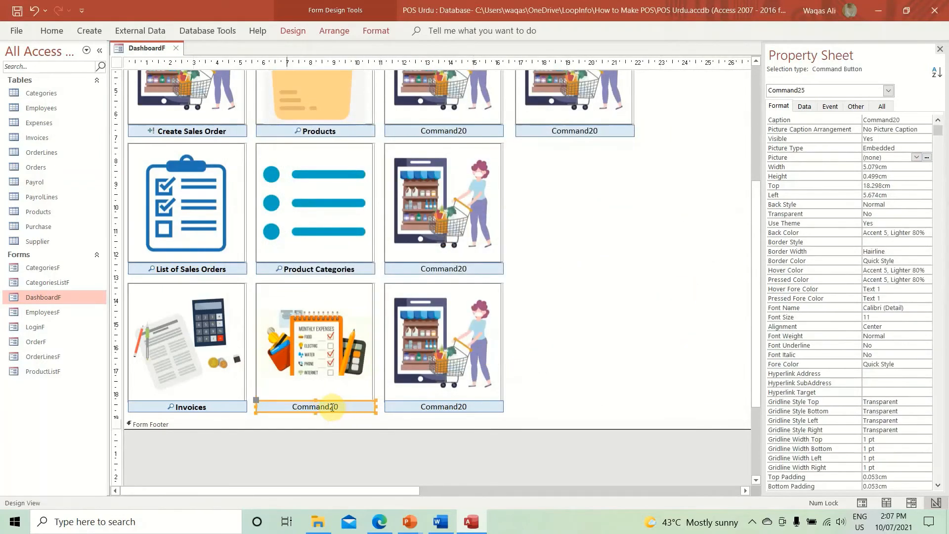
{"action": "double_click", "coordinate": [323, 406]}
{"action": "type", "text": "Expe"}
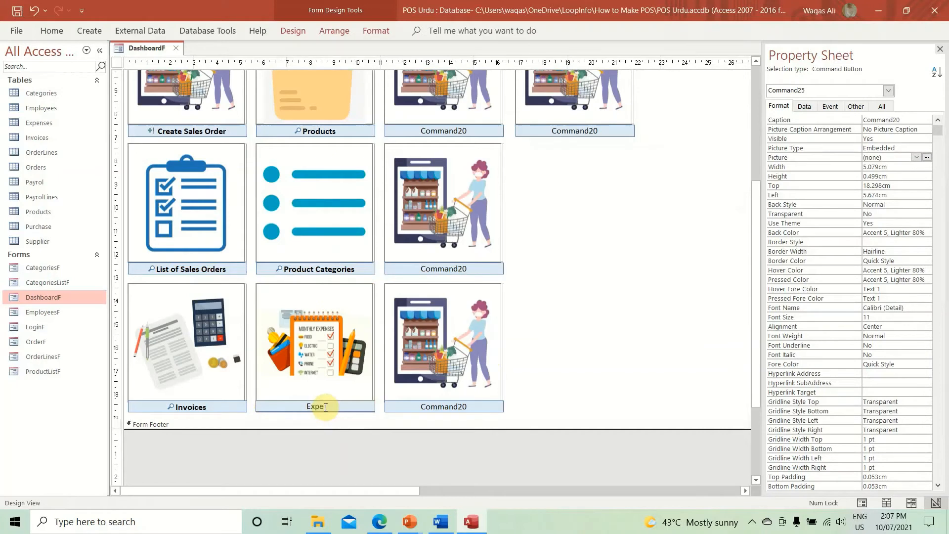
{"action": "type", "text": "nses"}
{"action": "key", "text": "Return"}
{"action": "key", "text": "ctrl+b"}
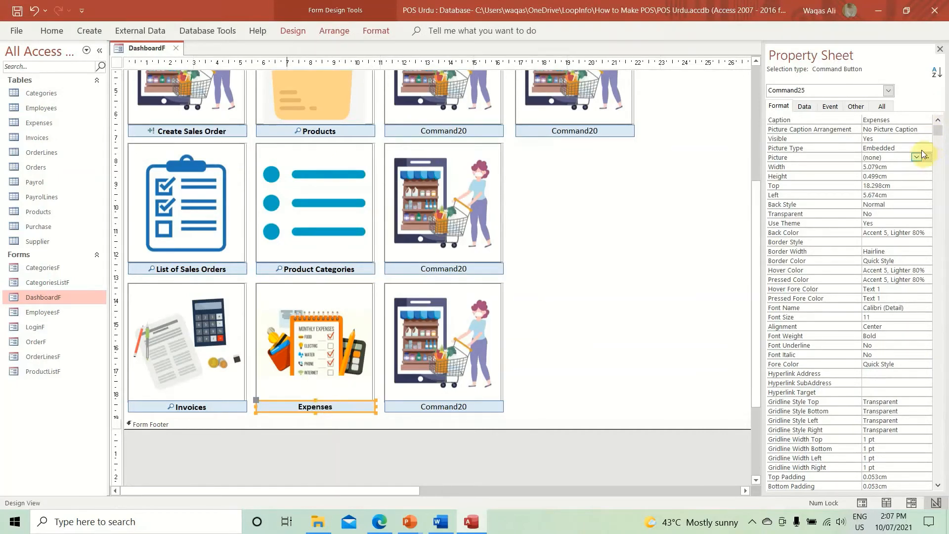
Set the Expenses button's picture caption arrangement to General and give it the built-in Binoculars (Find) picture.
{"action": "double_click", "coordinate": [910, 128]}
{"action": "left_click", "coordinate": [908, 158]}
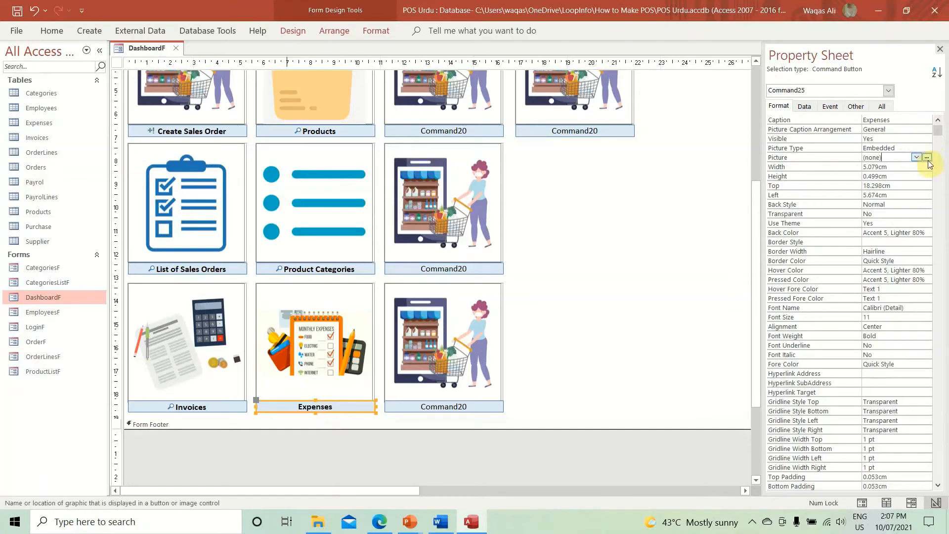
{"action": "left_click", "coordinate": [926, 157]}
{"action": "left_click", "coordinate": [496, 227]}
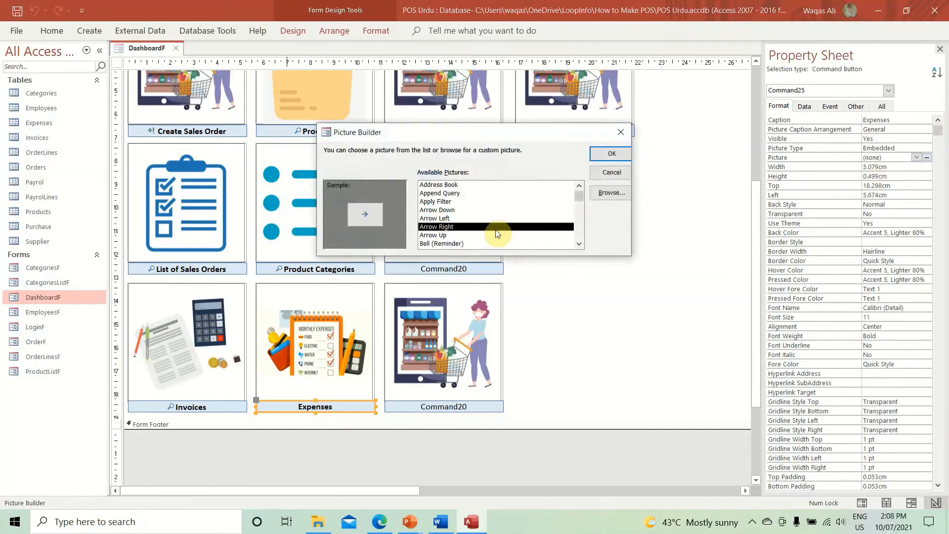
{"action": "key", "text": "Down"}
{"action": "key", "text": "Down"}
{"action": "key", "text": "Down"}
{"action": "key", "text": "Return"}
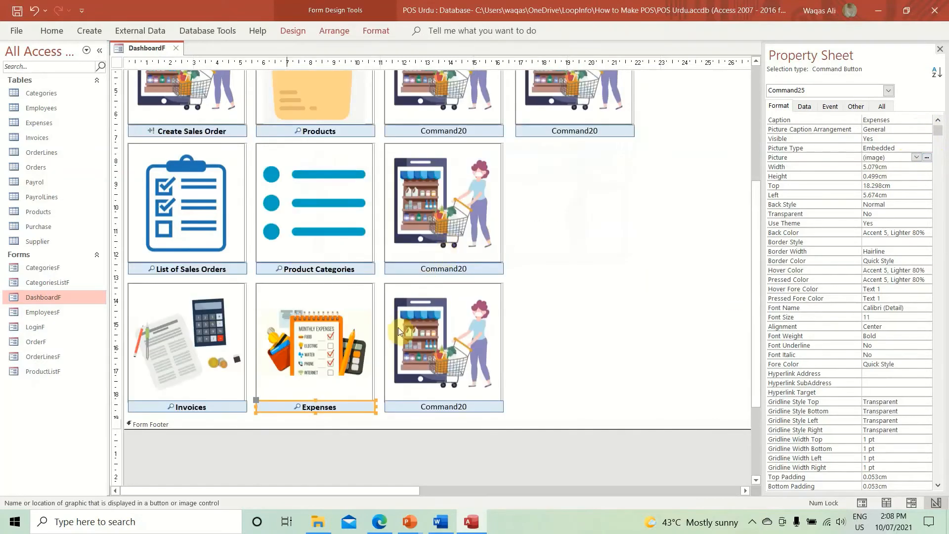
Name the Expenses button btnExpenses.
{"action": "left_click", "coordinate": [470, 131]}
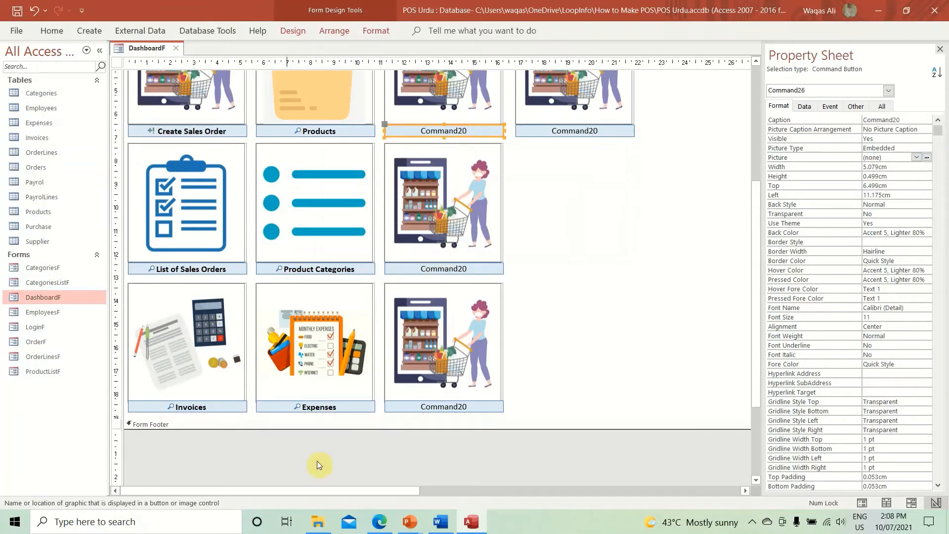
{"action": "left_click", "coordinate": [356, 410]}
{"action": "left_click", "coordinate": [855, 106]}
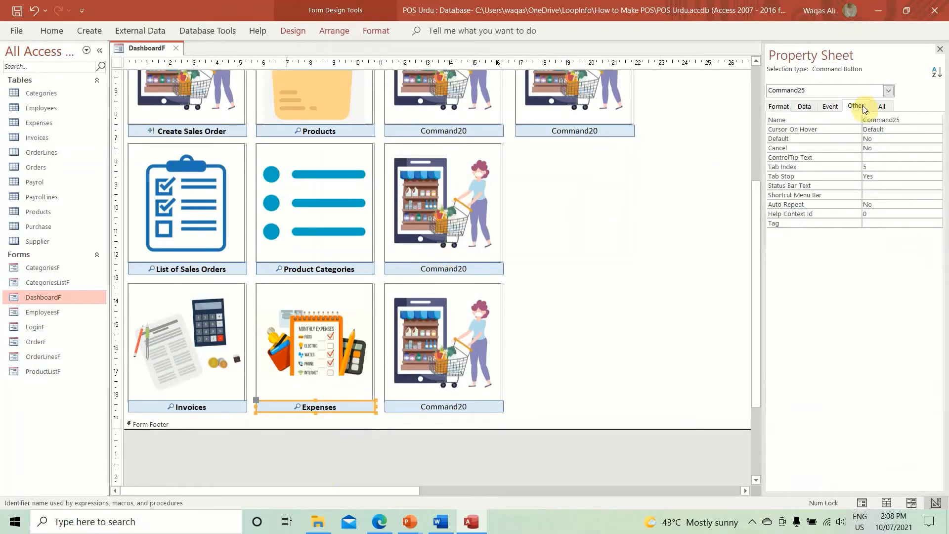
{"action": "double_click", "coordinate": [920, 119]}
{"action": "type", "text": "btnExpenses"}
{"action": "key", "text": "Return"}
Replace the picture in the third box of the first row with the Employees image.
{"action": "left_click", "coordinate": [484, 129]}
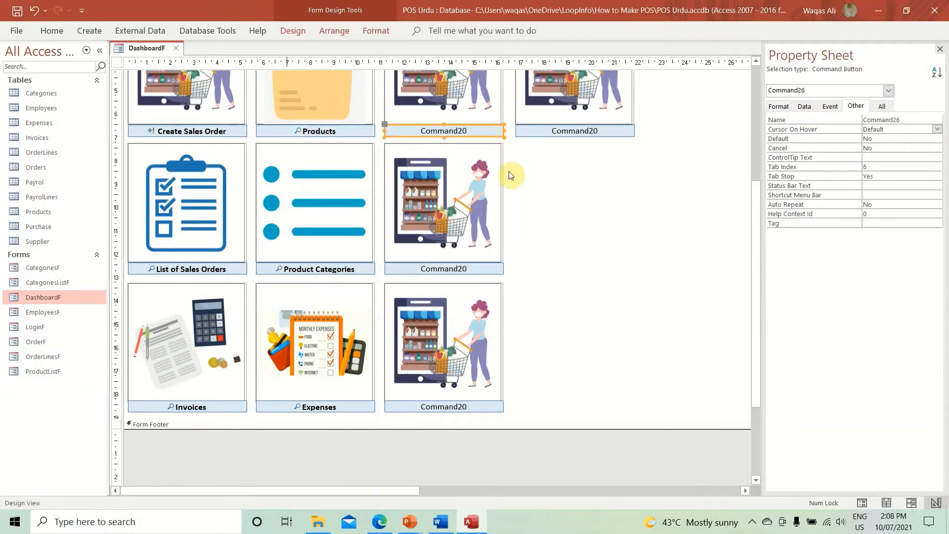
{"action": "left_click", "coordinate": [492, 114]}
{"action": "left_click", "coordinate": [778, 107]}
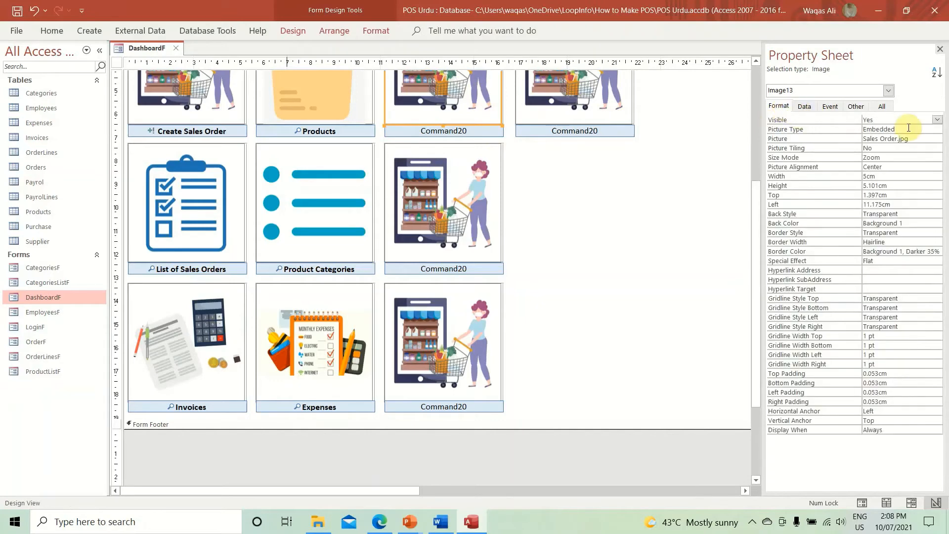
{"action": "left_click", "coordinate": [924, 138]}
{"action": "left_click", "coordinate": [934, 138]}
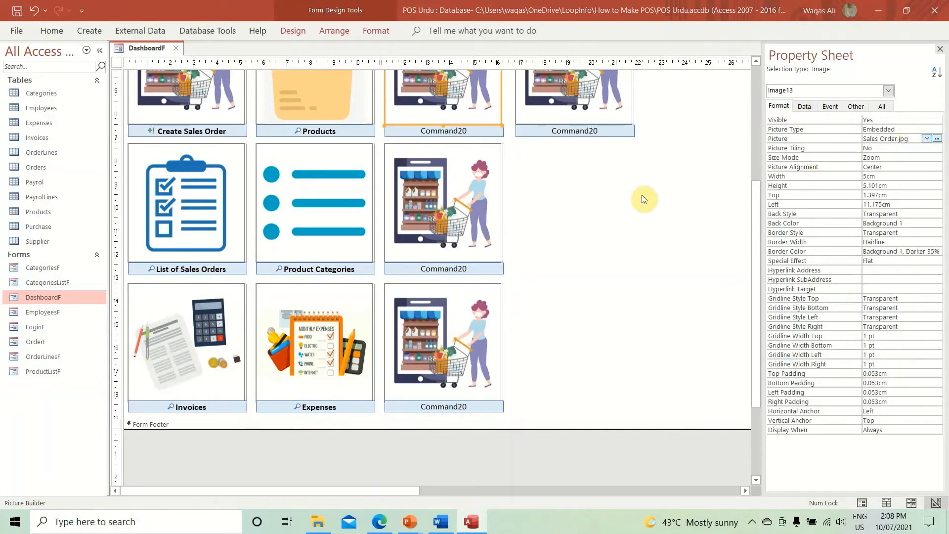
{"action": "left_click", "coordinate": [508, 149]}
{"action": "double_click", "coordinate": [508, 149]}
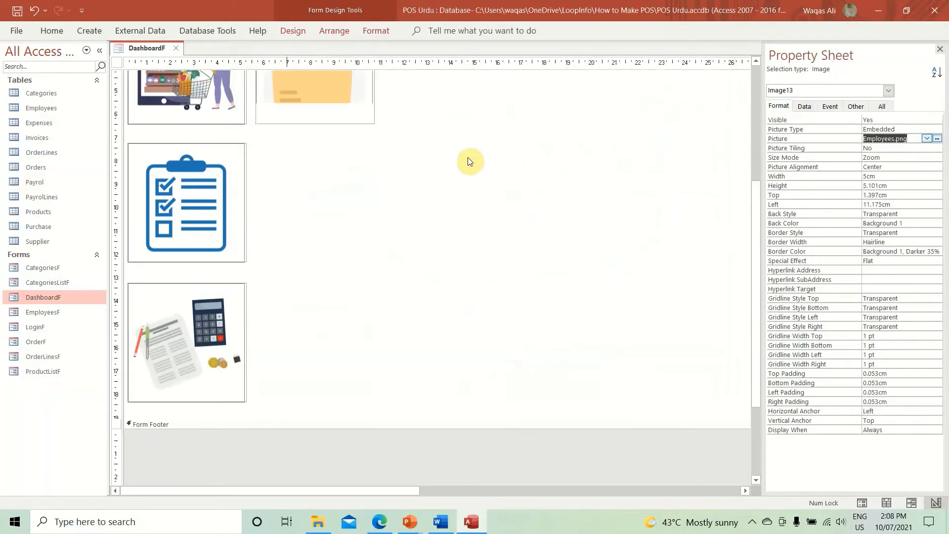
Caption the button under the Employees picture "List of Employees" and make its text bold.
{"action": "left_click", "coordinate": [455, 129]}
{"action": "double_click", "coordinate": [455, 129]}
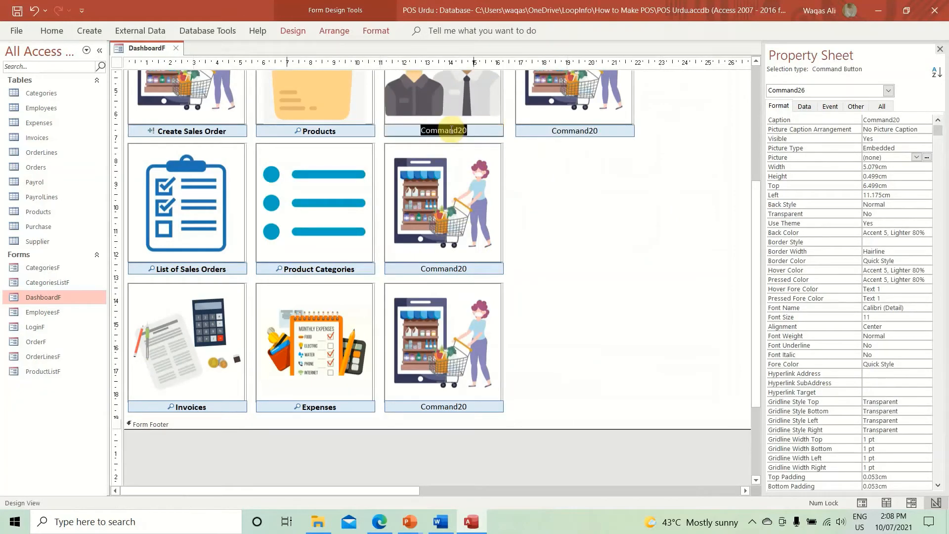
{"action": "scroll", "coordinate": [493, 211], "scroll_direction": "up", "scroll_amount": 1}
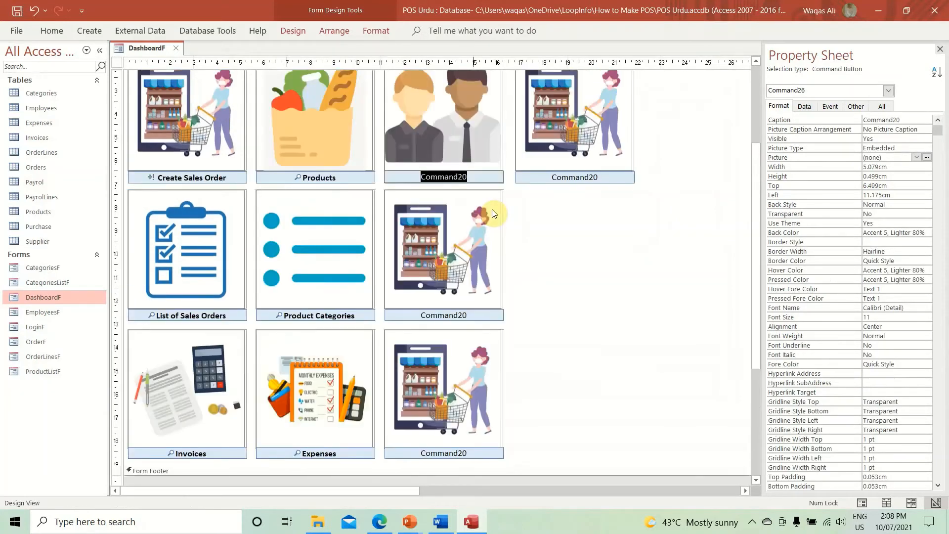
{"action": "type", "text": "List of Em"}
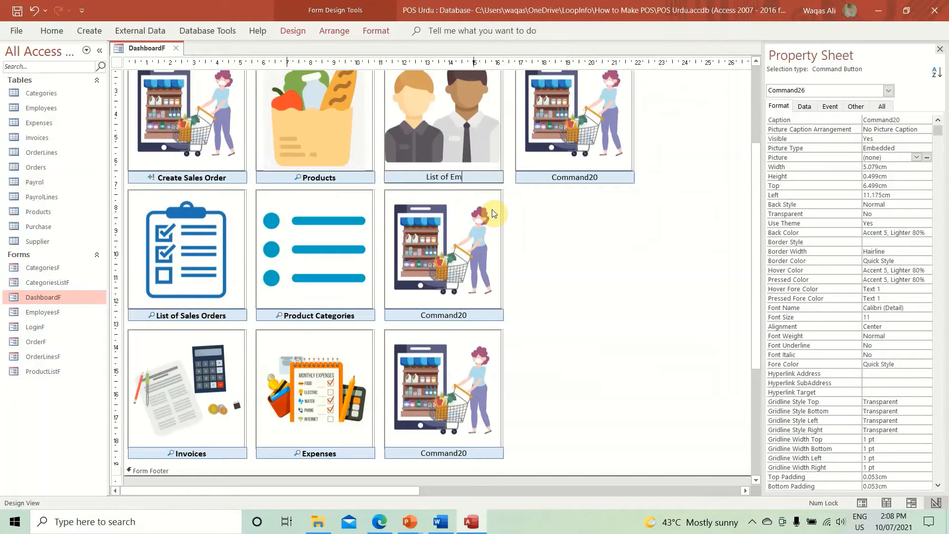
{"action": "type", "text": "ployees"}
{"action": "key", "text": "Return"}
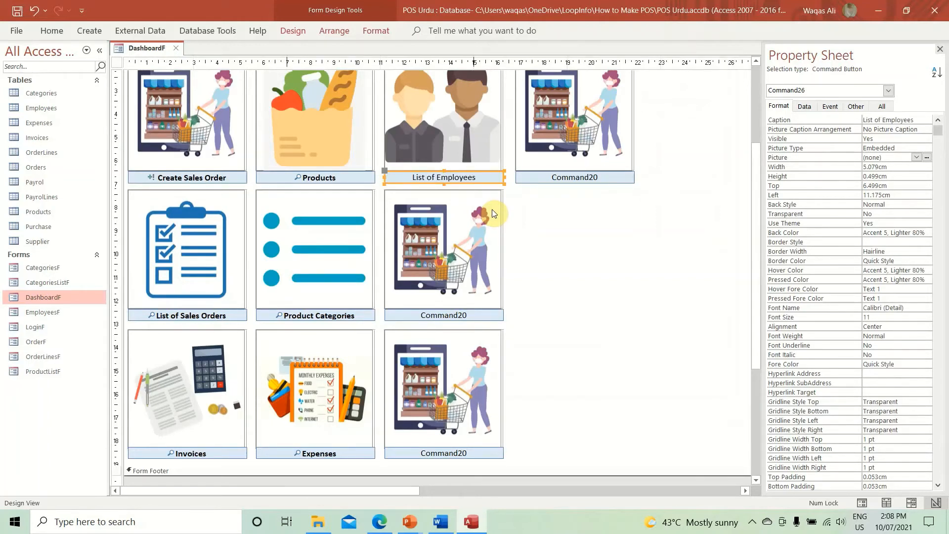
{"action": "key", "text": "ctrl+b"}
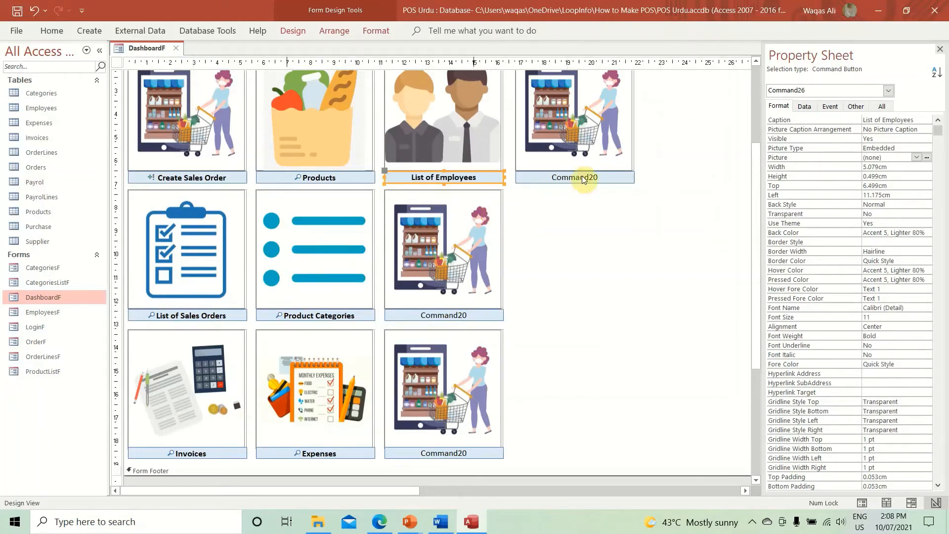
Set the List of Employees button's picture caption arrangement to General and give it the built-in Binoculars (Find) picture.
{"action": "double_click", "coordinate": [911, 129]}
{"action": "left_click", "coordinate": [916, 159]}
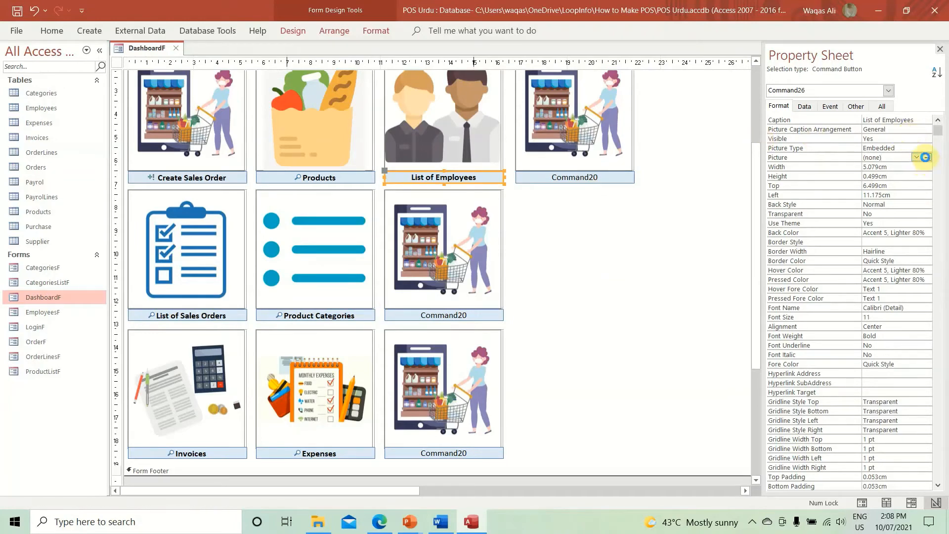
{"action": "left_click", "coordinate": [926, 157]}
{"action": "left_click", "coordinate": [511, 210]}
{"action": "key", "text": "Down"}
{"action": "key", "text": "Down"}
{"action": "key", "text": "Down"}
{"action": "key", "text": "Down"}
{"action": "key", "text": "Down"}
{"action": "key", "text": "Down"}
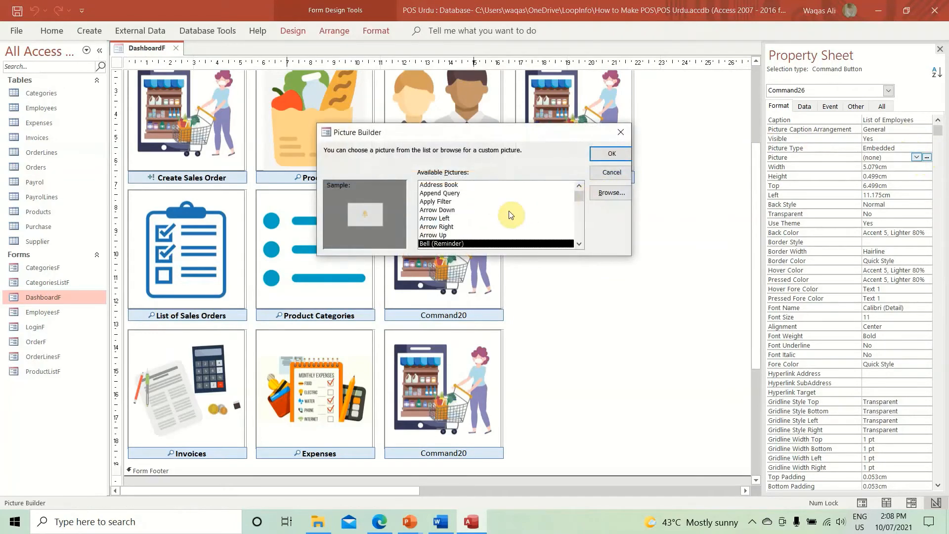
{"action": "key", "text": "Return"}
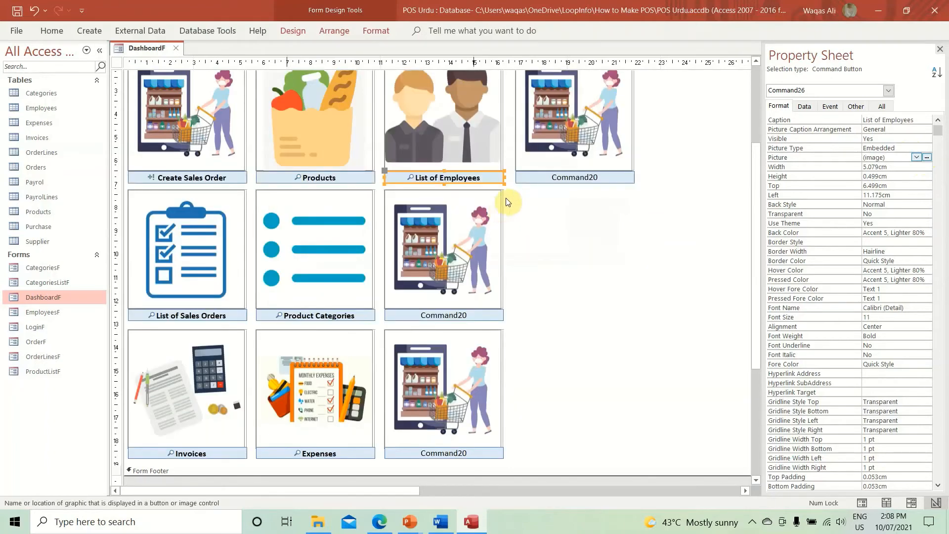
Name the List of Employees button btnEmployees.
{"action": "left_click", "coordinate": [855, 106]}
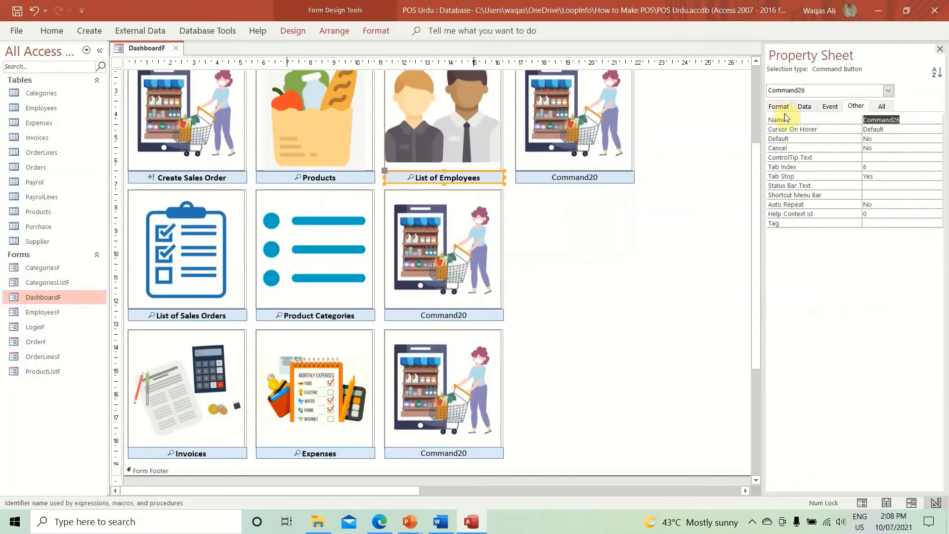
{"action": "type", "text": "btnEmployees"}
{"action": "key", "text": "Return"}
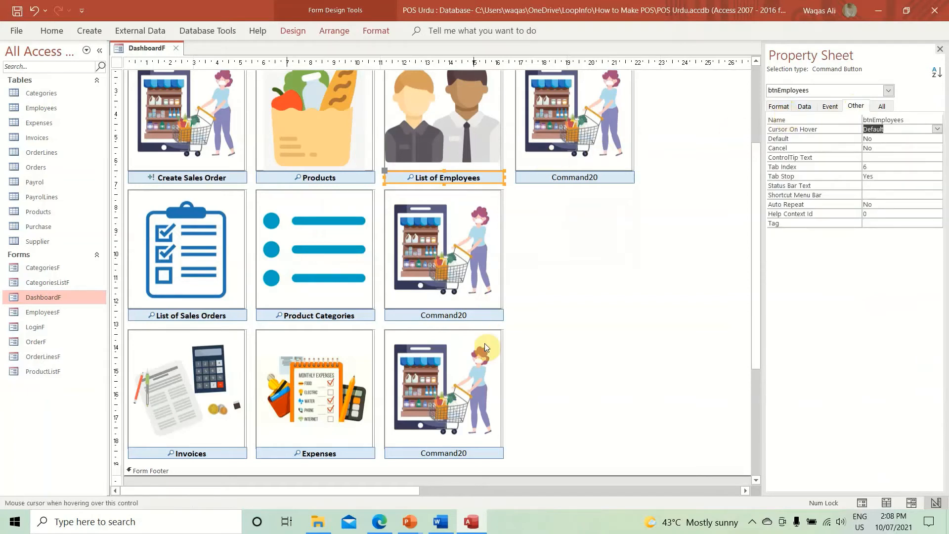
Replace the picture in the third box of the second row with the Payroll image.
{"action": "left_click", "coordinate": [470, 274]}
{"action": "left_click", "coordinate": [780, 106]}
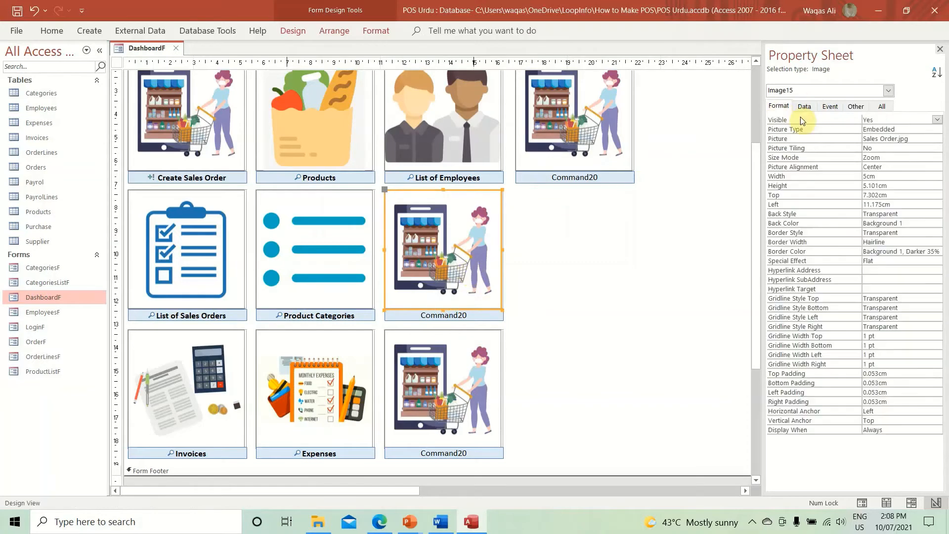
{"action": "left_click", "coordinate": [885, 139]}
{"action": "left_click", "coordinate": [937, 140]}
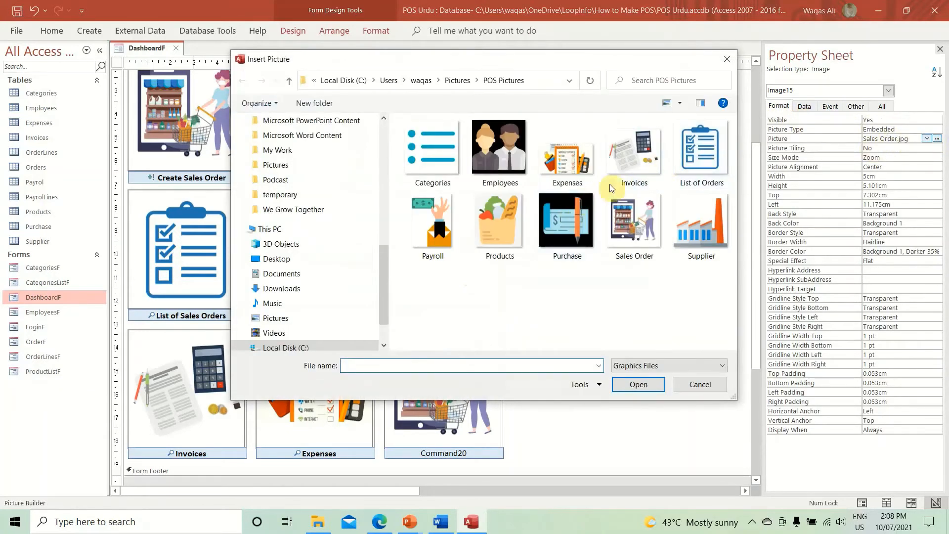
{"action": "double_click", "coordinate": [449, 214]}
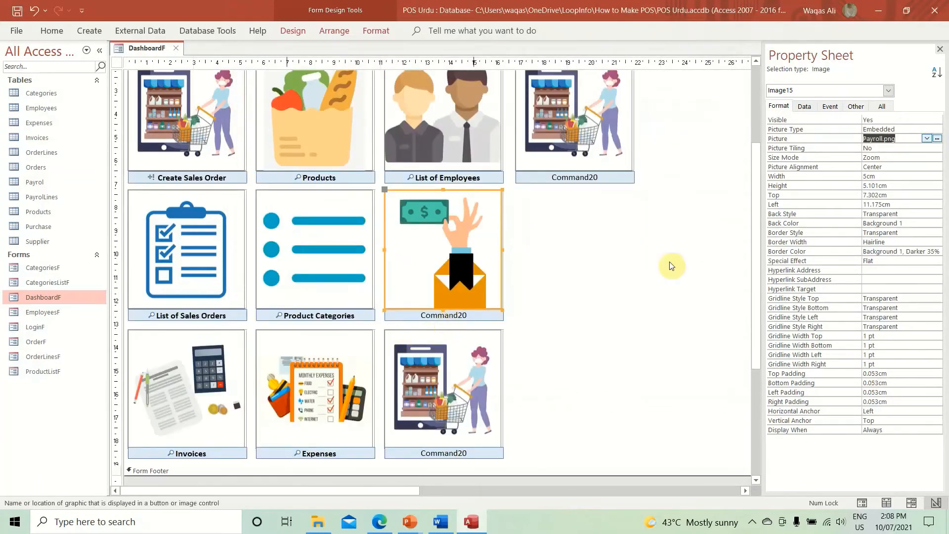
Caption the button under the Payroll picture "Payrol" and make its text bold.
{"action": "left_click", "coordinate": [467, 315]}
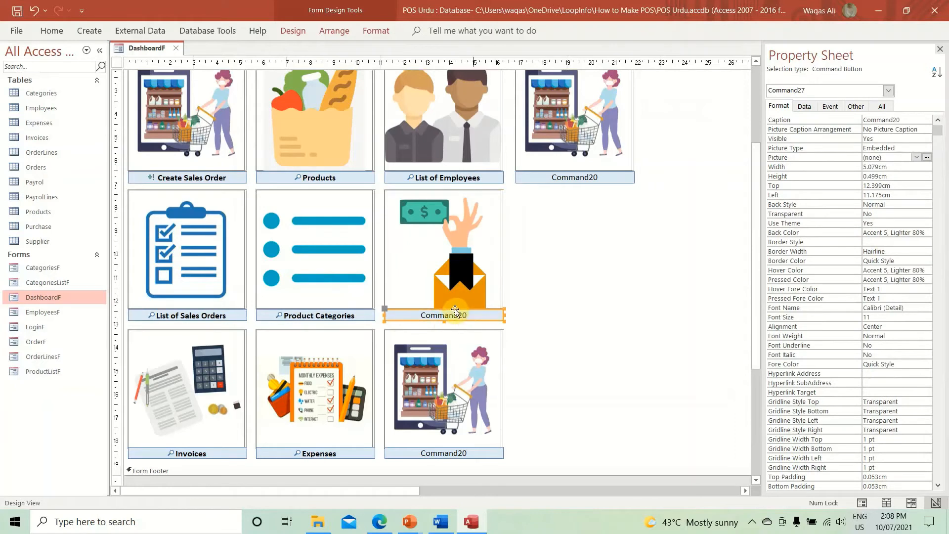
{"action": "double_click", "coordinate": [456, 311]}
{"action": "type", "text": "Payrol"}
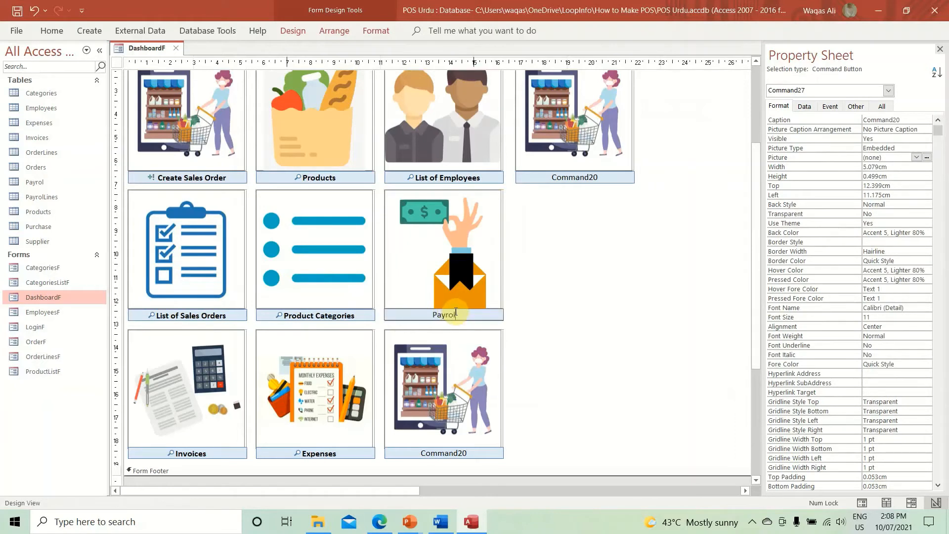
{"action": "key", "text": "Return"}
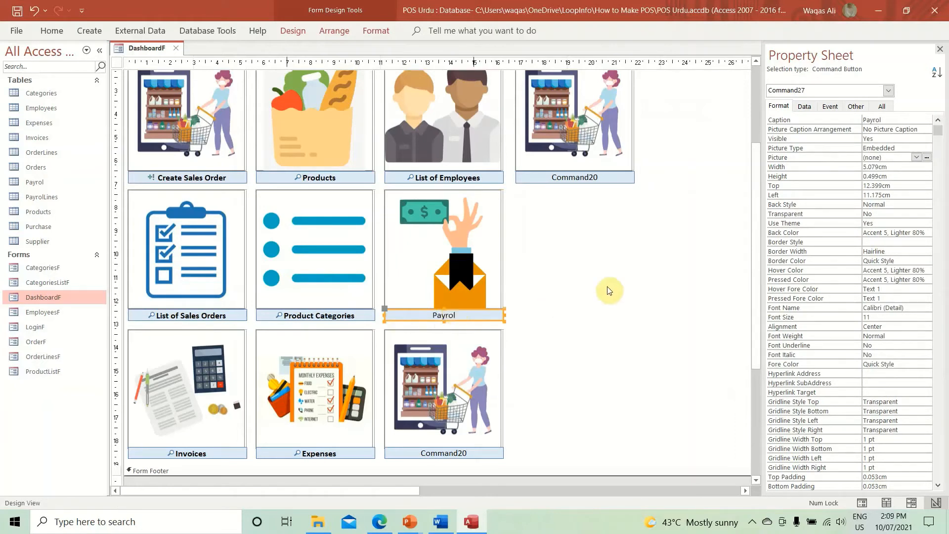
{"action": "key", "text": "ctrl+b"}
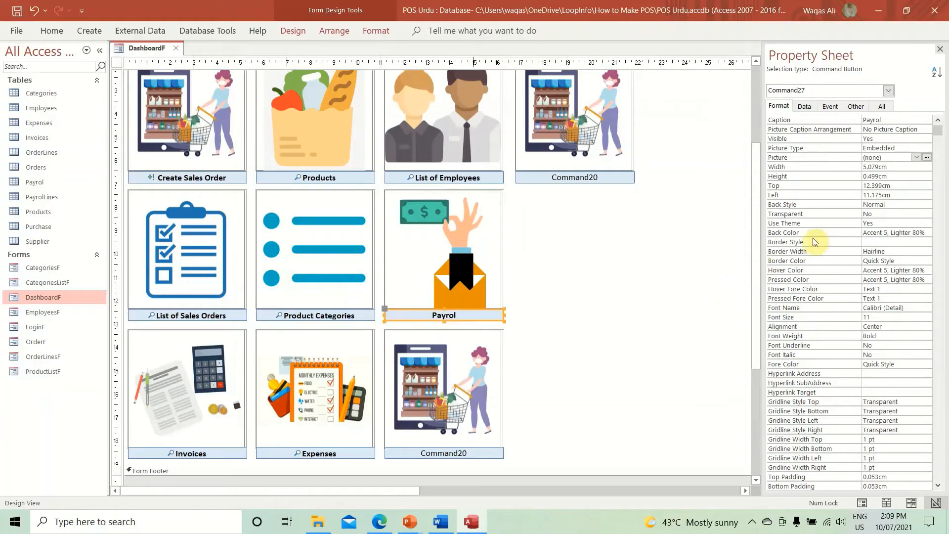
Set the Payrol button's picture caption arrangement to General and give it the built-in Binoculars (Find) picture.
{"action": "left_click", "coordinate": [899, 129]}
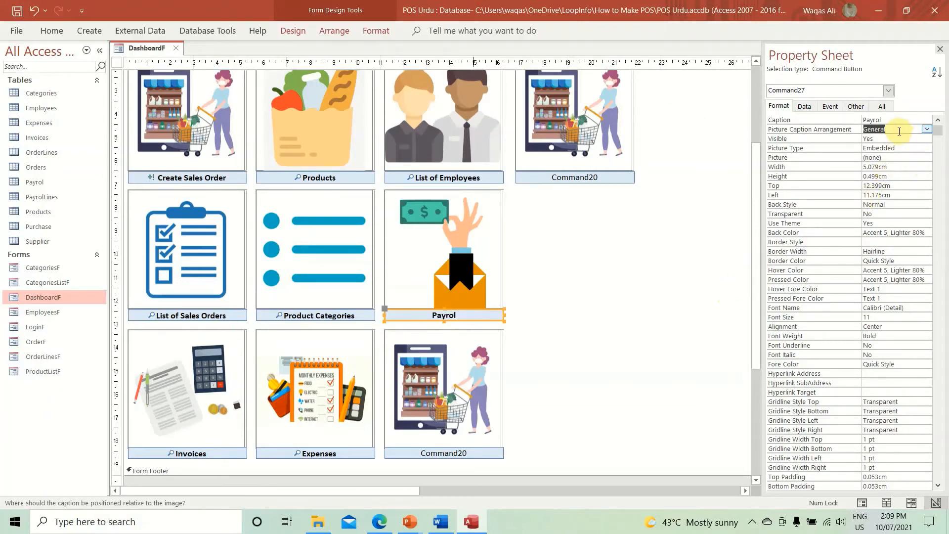
{"action": "left_click", "coordinate": [926, 129]}
{"action": "left_click", "coordinate": [889, 147]}
{"action": "left_click", "coordinate": [927, 157]}
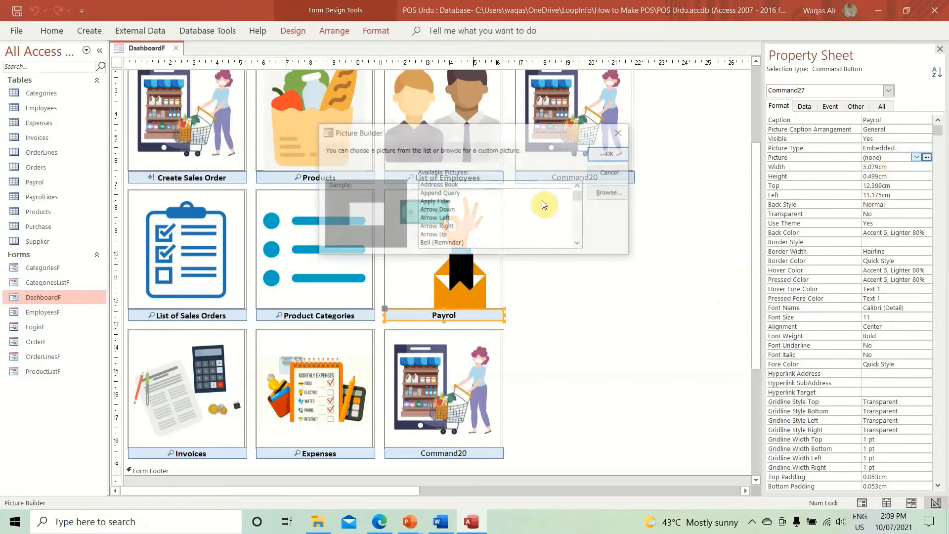
{"action": "scroll", "coordinate": [465, 232], "scroll_direction": "down", "scroll_amount": 3}
{"action": "double_click", "coordinate": [464, 232]}
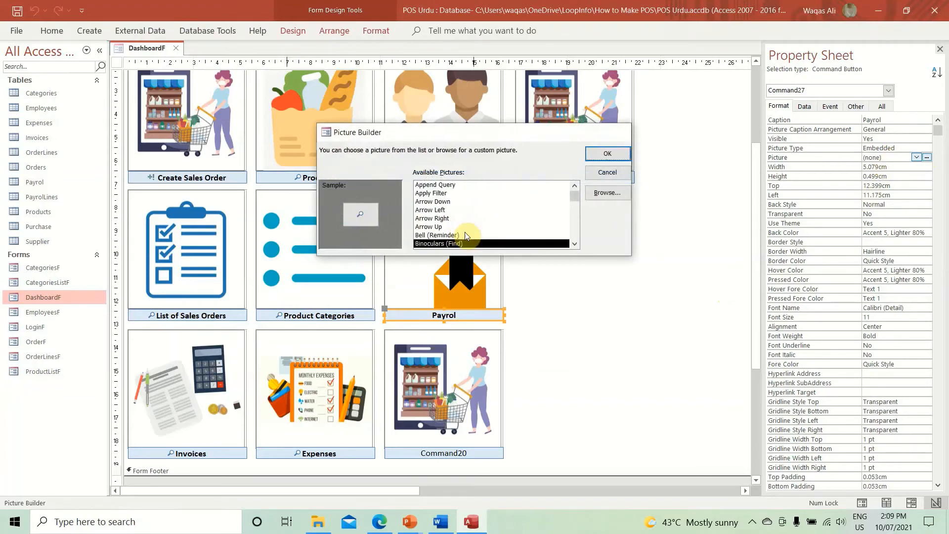
Name the Payrol button btnPayrol.
{"action": "left_click", "coordinate": [858, 106]}
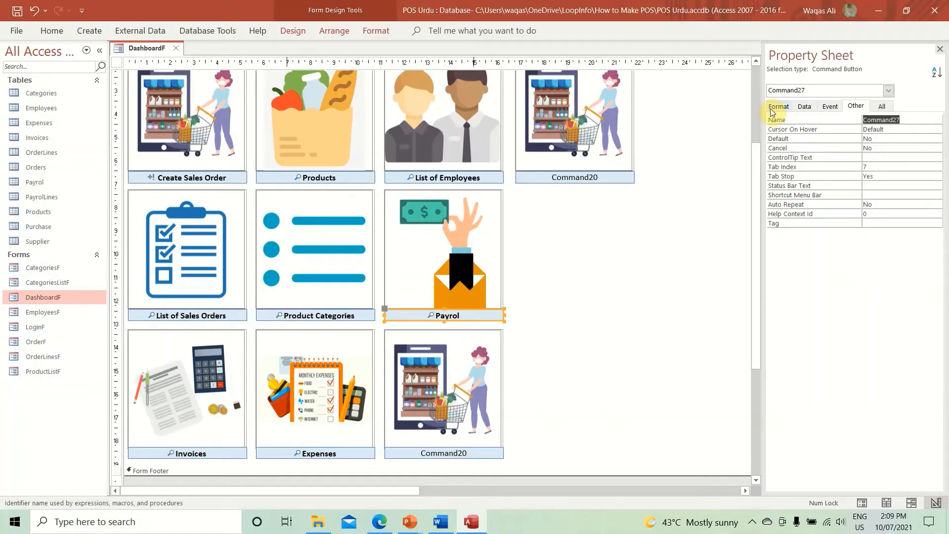
{"action": "type", "text": "btnPayrol"}
{"action": "key", "text": "Return"}
Replace the picture in the third box of the third row with the Purchase image.
{"action": "left_click", "coordinate": [480, 414]}
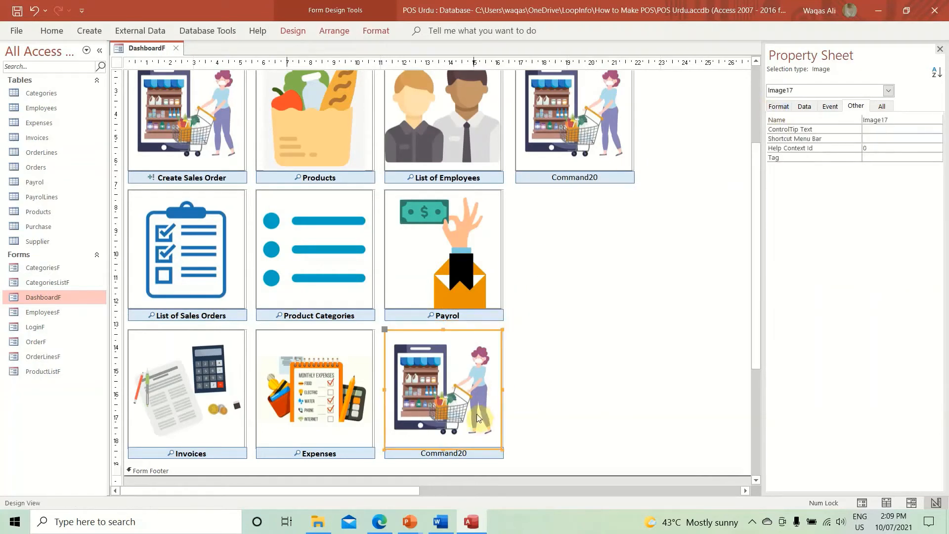
{"action": "left_click", "coordinate": [804, 106]}
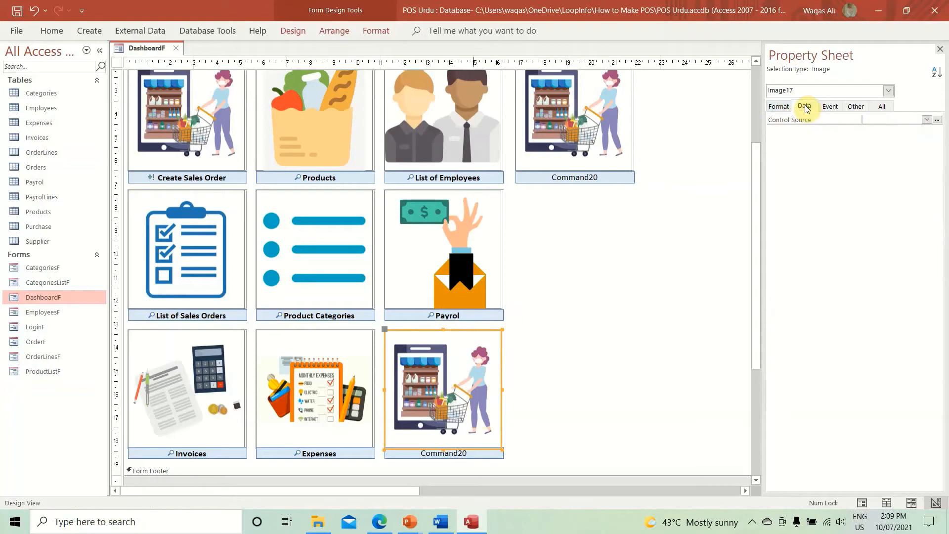
{"action": "left_click", "coordinate": [778, 106]}
{"action": "left_click", "coordinate": [896, 138]}
{"action": "left_click", "coordinate": [936, 139]}
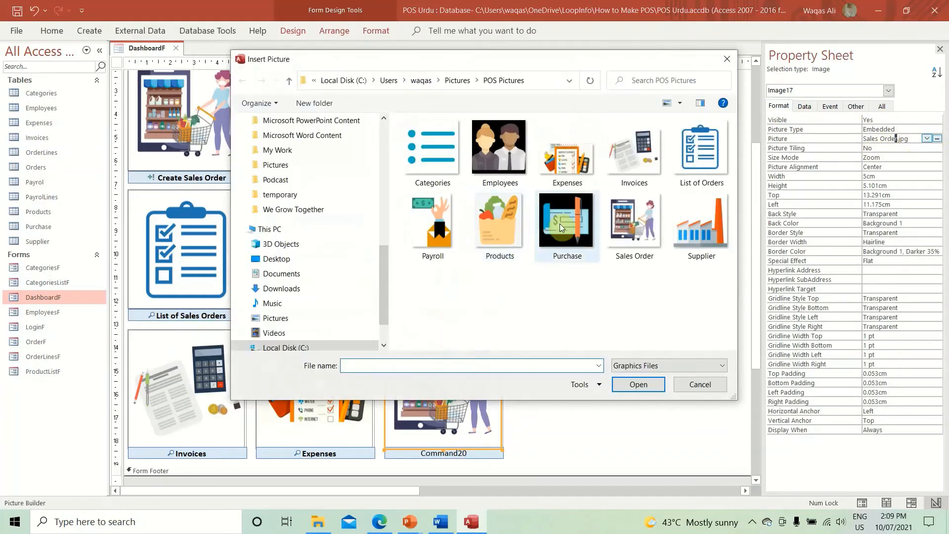
{"action": "double_click", "coordinate": [565, 227]}
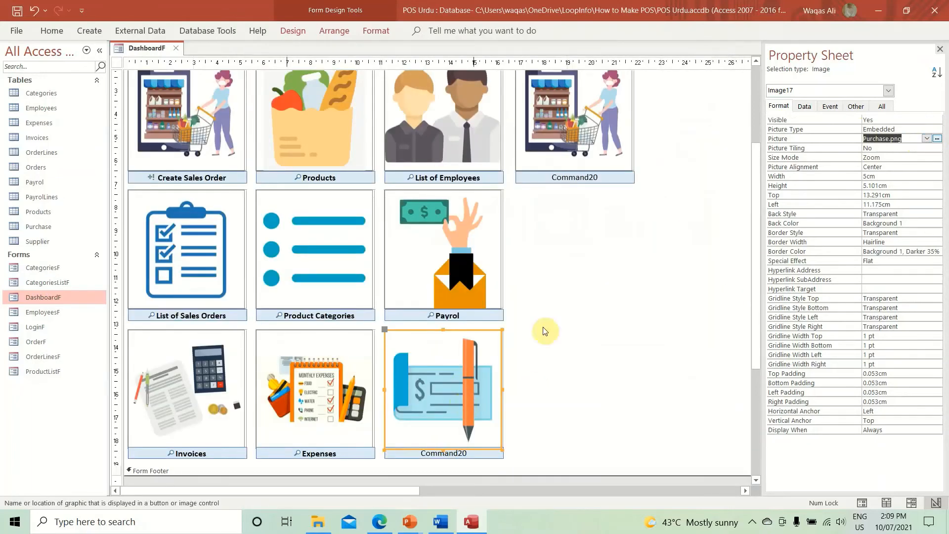
Caption the button under the Purchase picture "Purchase Orders".
{"action": "left_click", "coordinate": [431, 453]}
{"action": "double_click", "coordinate": [439, 453]}
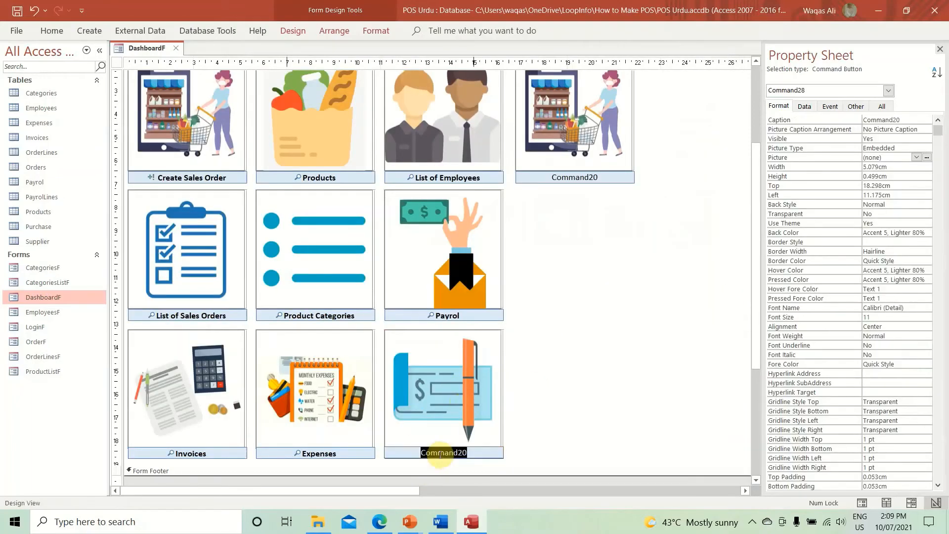
{"action": "type", "text": "Purc"}
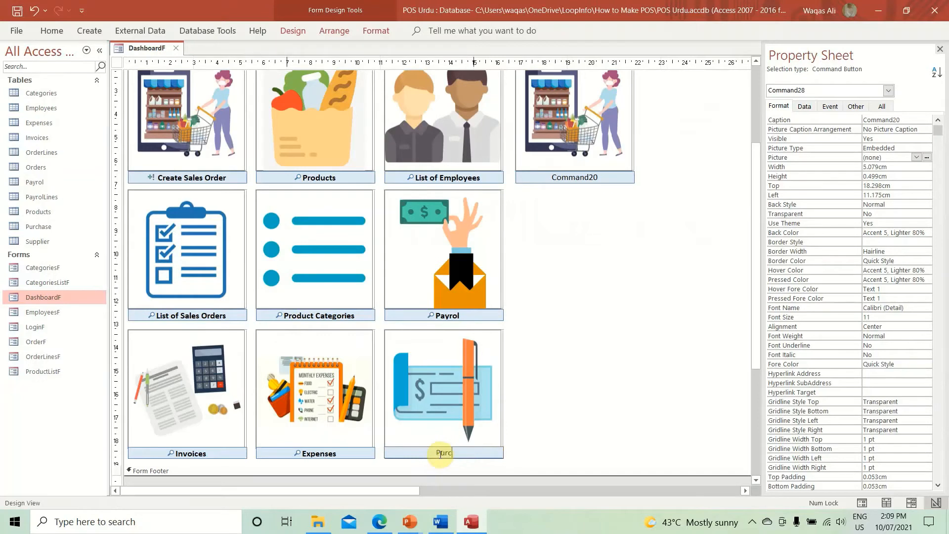
{"action": "type", "text": "hase Orders"}
{"action": "key", "text": "Return"}
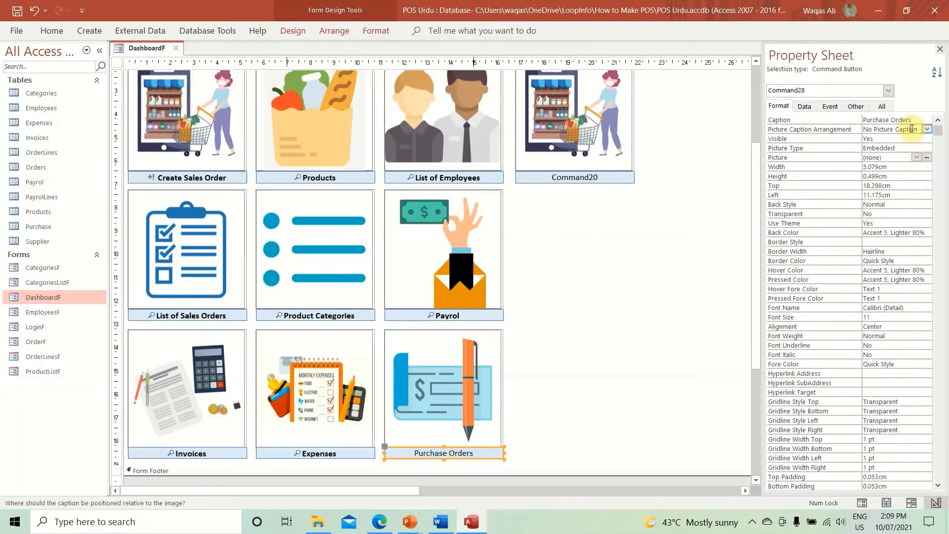
Set the Purchase Orders button's picture caption arrangement to General and give it the built-in Binoculars (Find) picture.
{"action": "double_click", "coordinate": [890, 129]}
{"action": "left_click", "coordinate": [927, 157]}
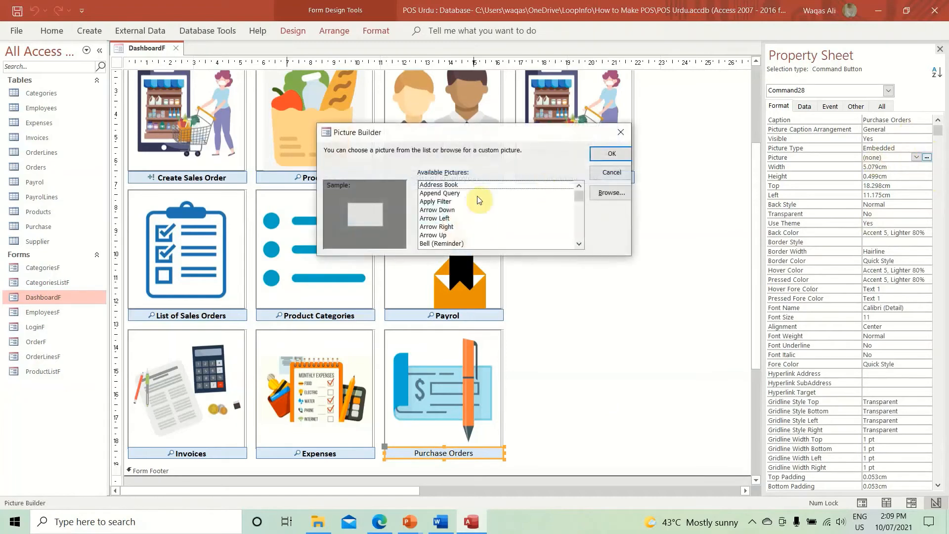
{"action": "left_click", "coordinate": [423, 210]}
{"action": "key", "text": "Down"}
{"action": "key", "text": "Down"}
{"action": "key", "text": "Down"}
{"action": "key", "text": "Down"}
{"action": "key", "text": "Down"}
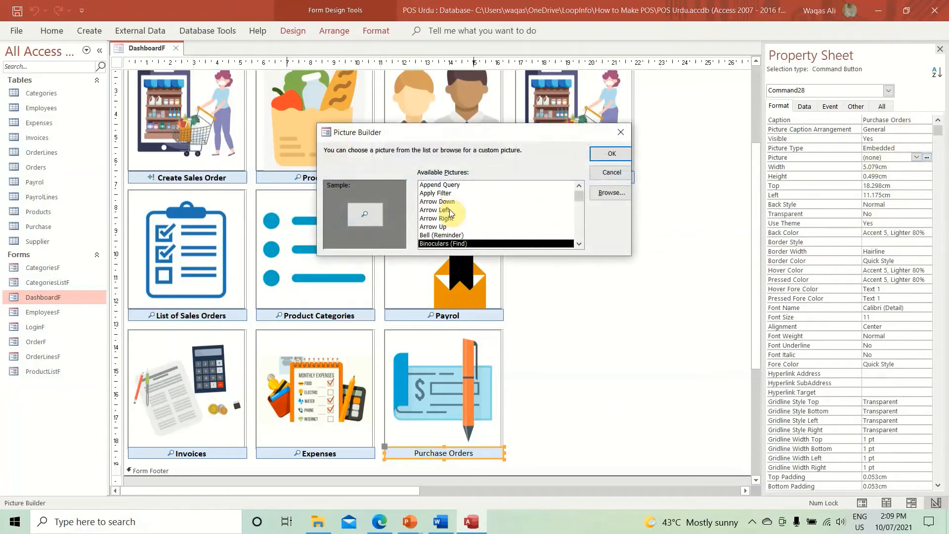
{"action": "key", "text": "Return"}
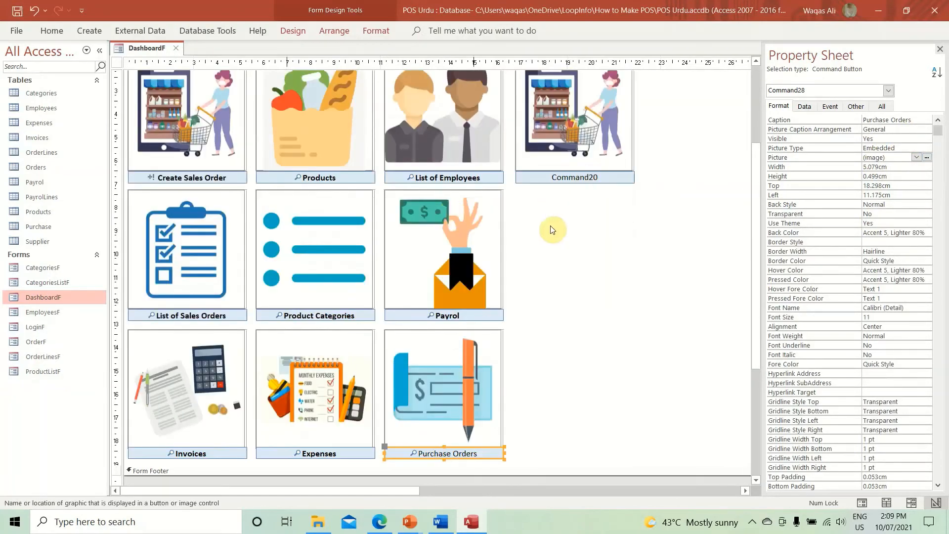
Make the Purchase Orders button's text bold and name the button btnPurchase.
{"action": "left_click", "coordinate": [855, 106]}
{"action": "left_click", "coordinate": [842, 117]}
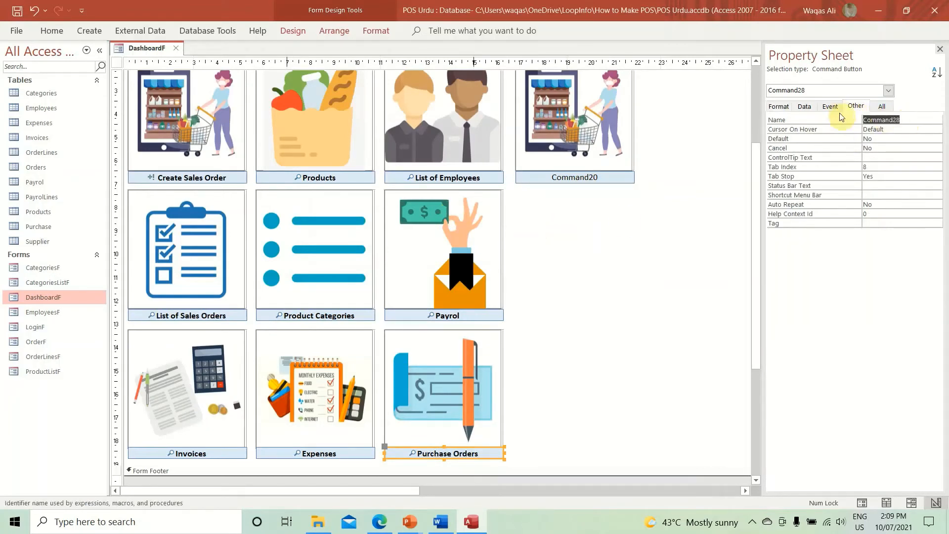
{"action": "type", "text": "btnPurchase"}
{"action": "key", "text": "Return"}
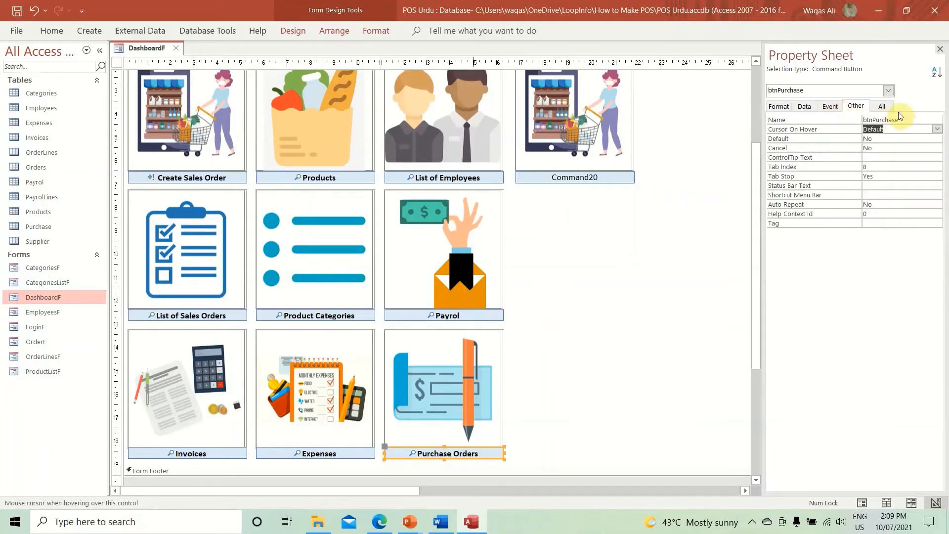
{"action": "left_click", "coordinate": [912, 118]}
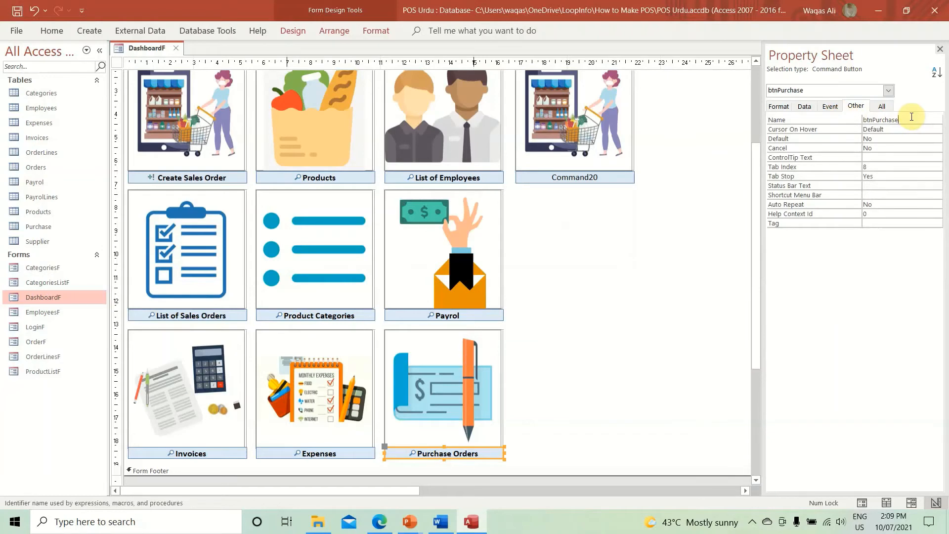
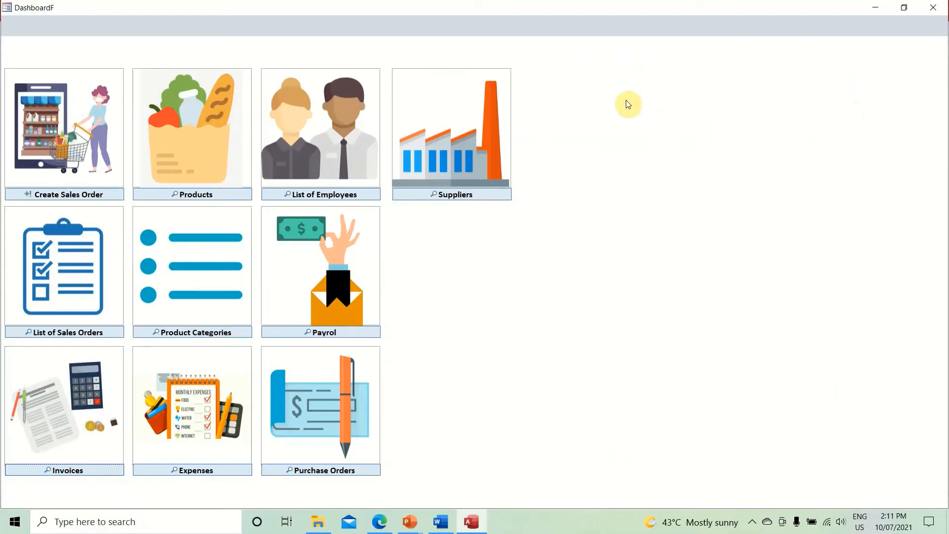
Return the dashboard to Design View and draw an unbound list box about 6.2 cm wide and 14.6 cm high beside the Suppliers box, skipping the wizard.
{"action": "right_click", "coordinate": [648, 150]}
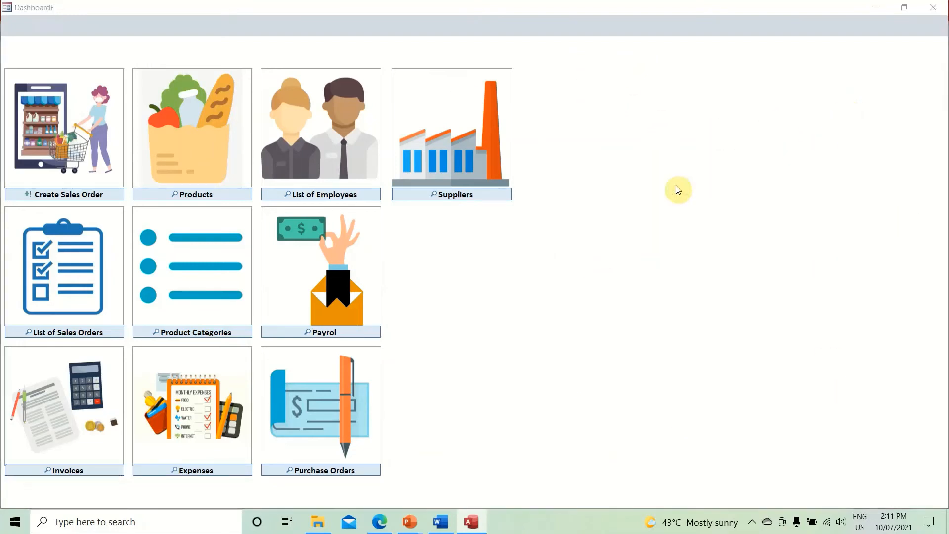
{"action": "left_click", "coordinate": [675, 186]}
{"action": "left_click_drag", "start_coordinate": [402, 489], "coordinate": [647, 468]}
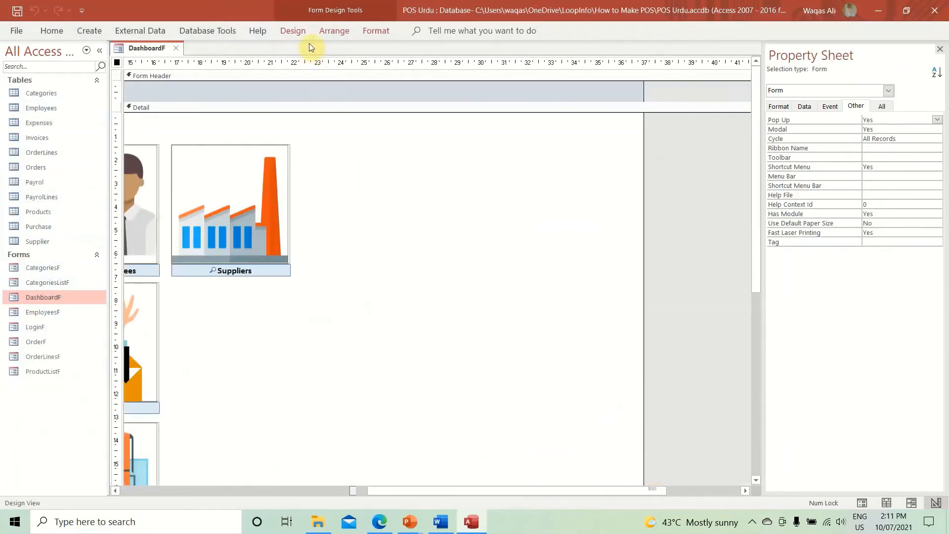
{"action": "left_click", "coordinate": [302, 32]}
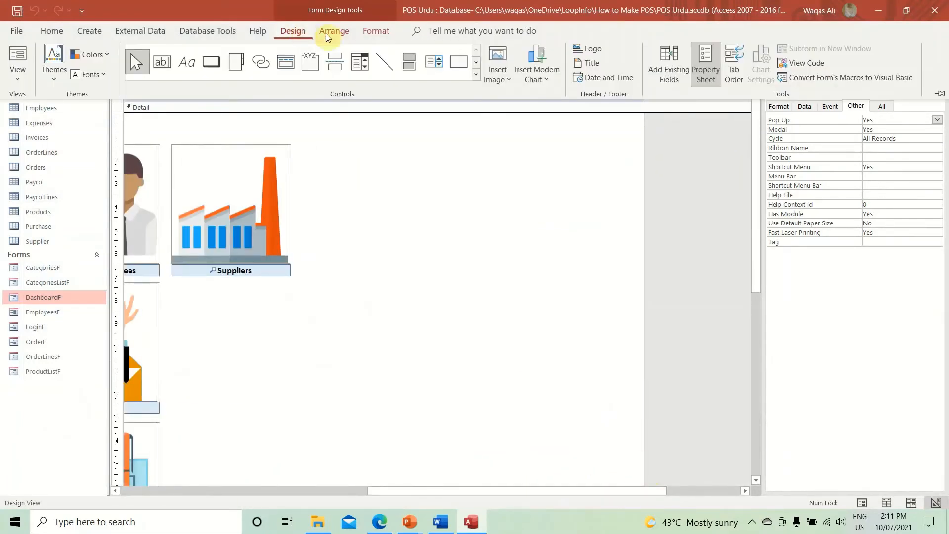
{"action": "left_click", "coordinate": [434, 61]}
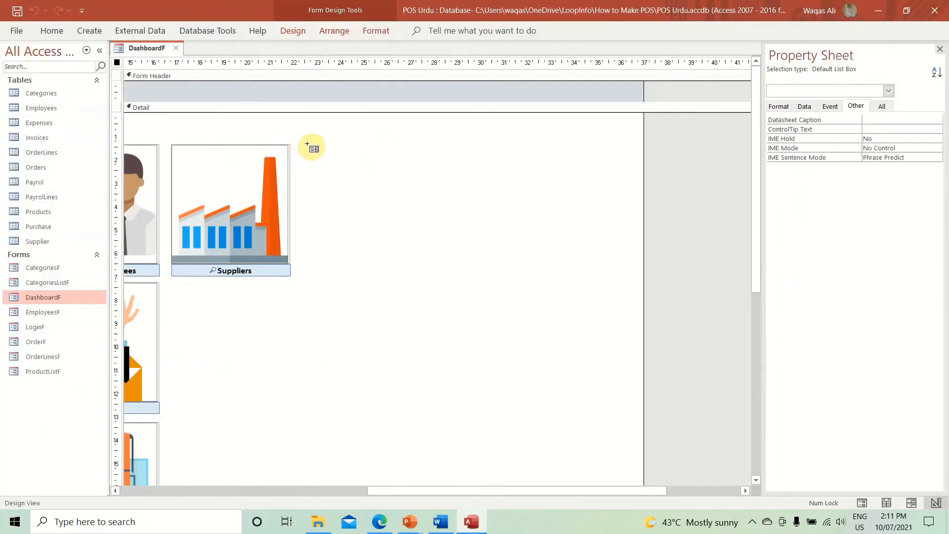
{"action": "mouse_move", "coordinate": [305, 144]}
{"action": "left_mouse_down"}
{"action": "mouse_move", "coordinate": [414, 303]}
{"action": "mouse_move", "coordinate": [466, 514]}
{"action": "mouse_move", "coordinate": [448, 455]}
{"action": "left_mouse_up"}
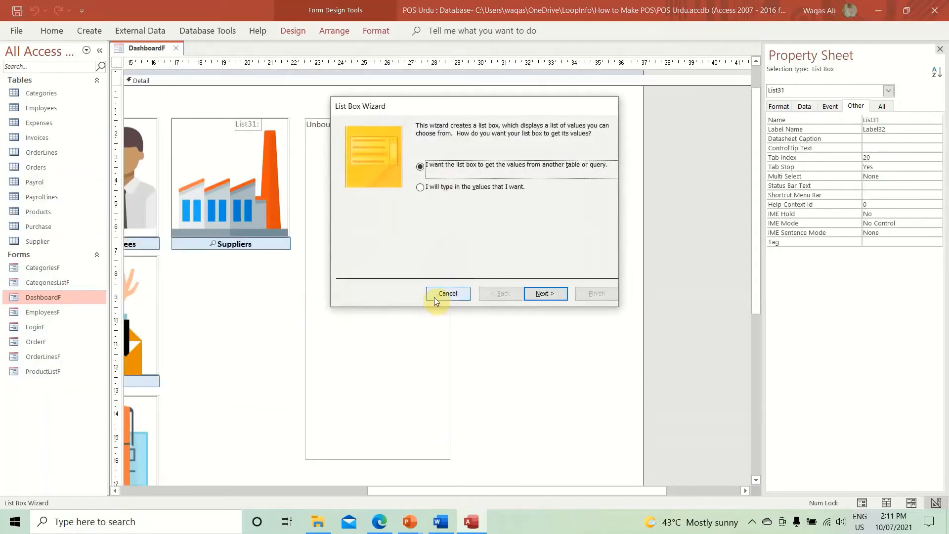
{"action": "left_click", "coordinate": [434, 295]}
Copy the Orders list box width from the Word notes and set the new list box's width to 8.118 cm.
{"action": "key", "text": "alt+Tab"}
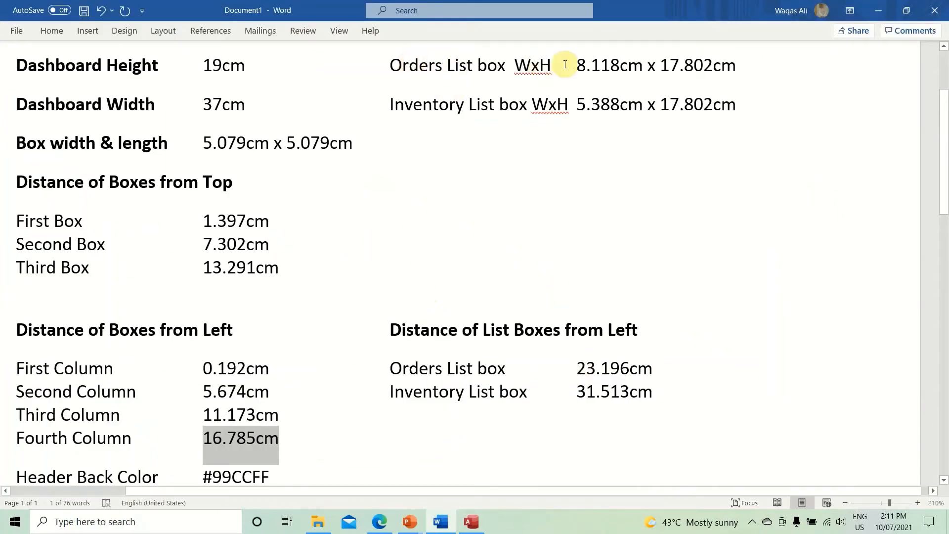
{"action": "left_click_drag", "start_coordinate": [575, 65], "coordinate": [628, 74]}
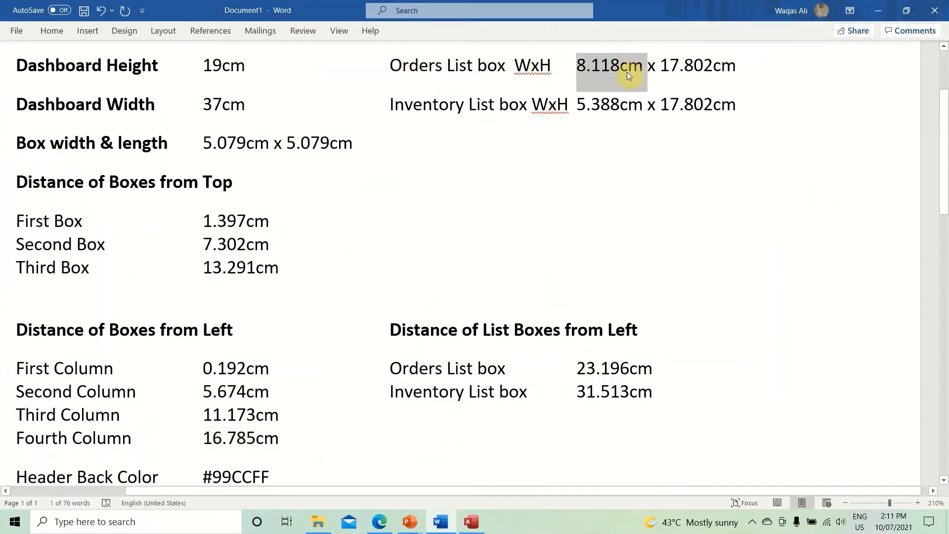
{"action": "key", "text": "alt+Tab"}
{"action": "left_click", "coordinate": [780, 107]}
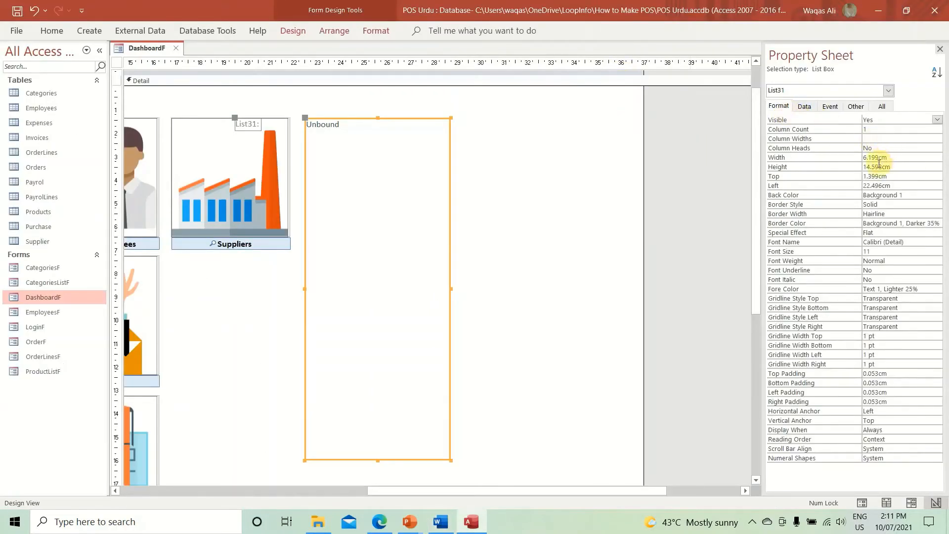
{"action": "left_click", "coordinate": [858, 157]}
{"action": "key", "text": "Return"}
Copy the Orders list box height from the Word notes and set the list box's height to 17.802 cm.
{"action": "key", "text": "alt+Tab"}
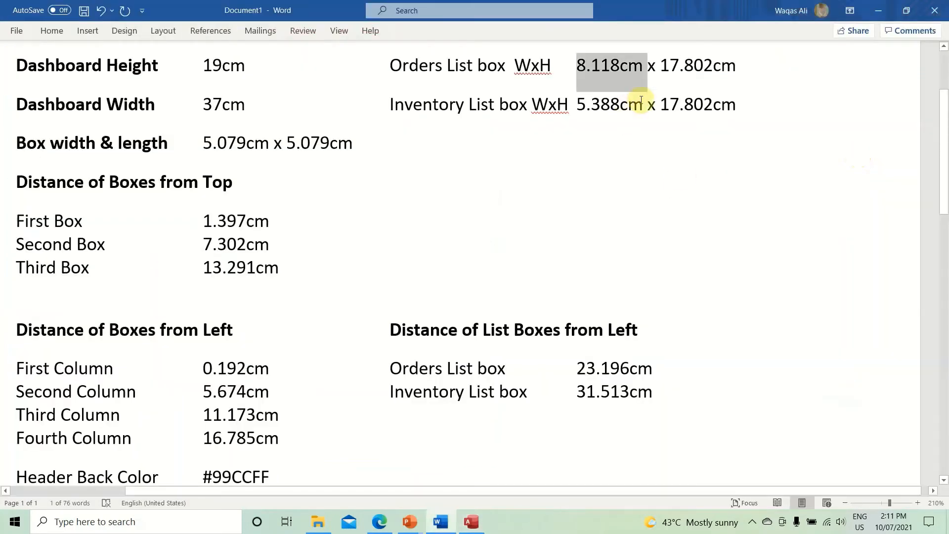
{"action": "left_click_drag", "start_coordinate": [662, 66], "coordinate": [730, 66]}
{"action": "key", "text": "ctrl+c"}
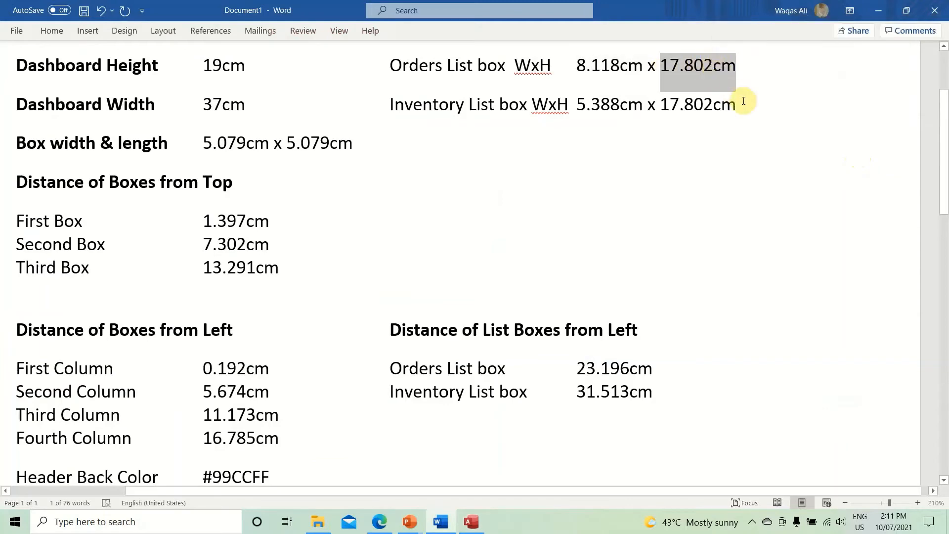
{"action": "key", "text": "alt+Tab"}
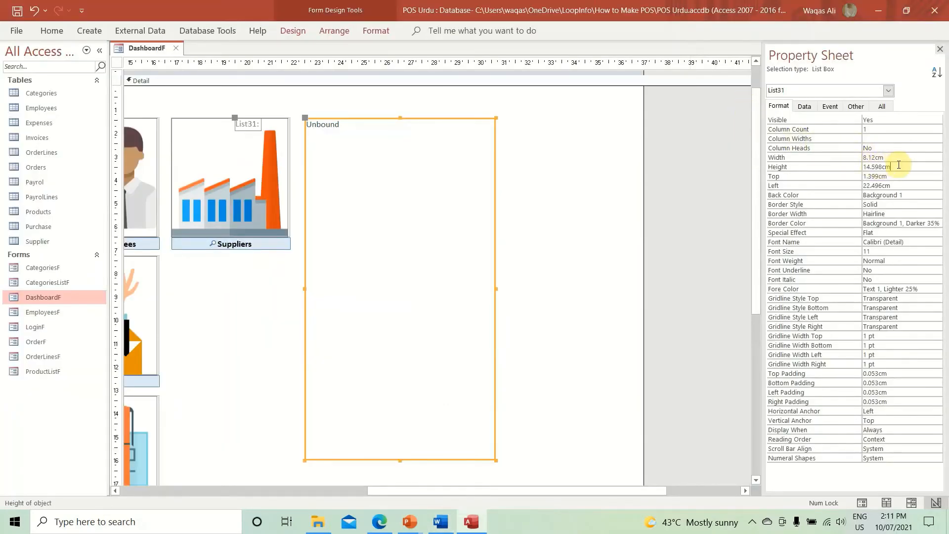
{"action": "key", "text": "ctrl+v"}
{"action": "key", "text": "Return"}
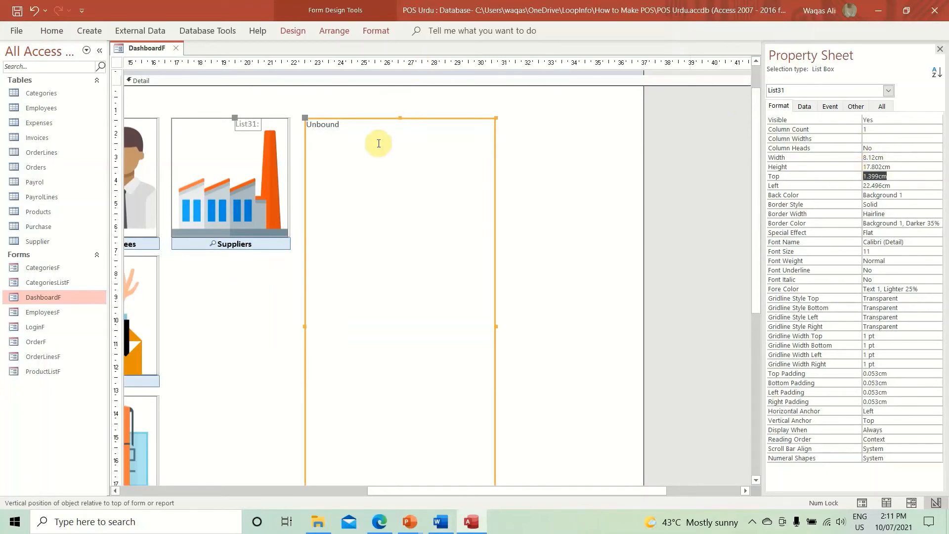
Move the list box's label directly above the box, aligned with its left edge, and caption it "List of Today Orders".
{"action": "left_click", "coordinate": [247, 122]}
{"action": "left_click_drag", "start_coordinate": [236, 119], "coordinate": [309, 105]}
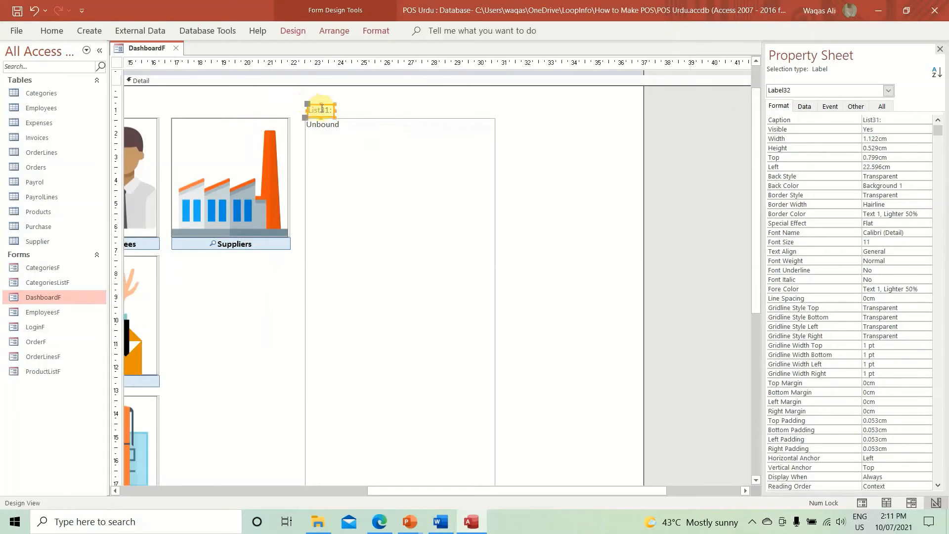
{"action": "key", "text": "BackSpace"}
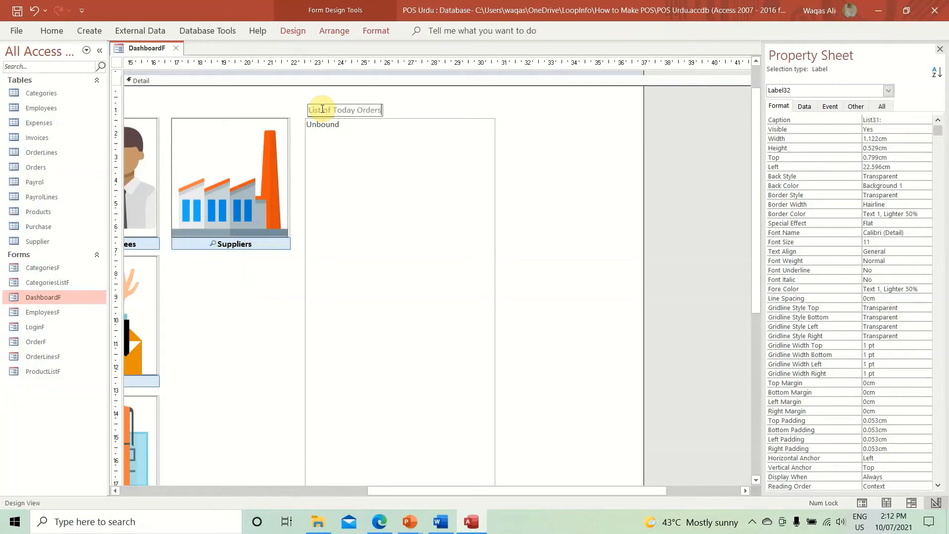
{"action": "left_click", "coordinate": [303, 105]}
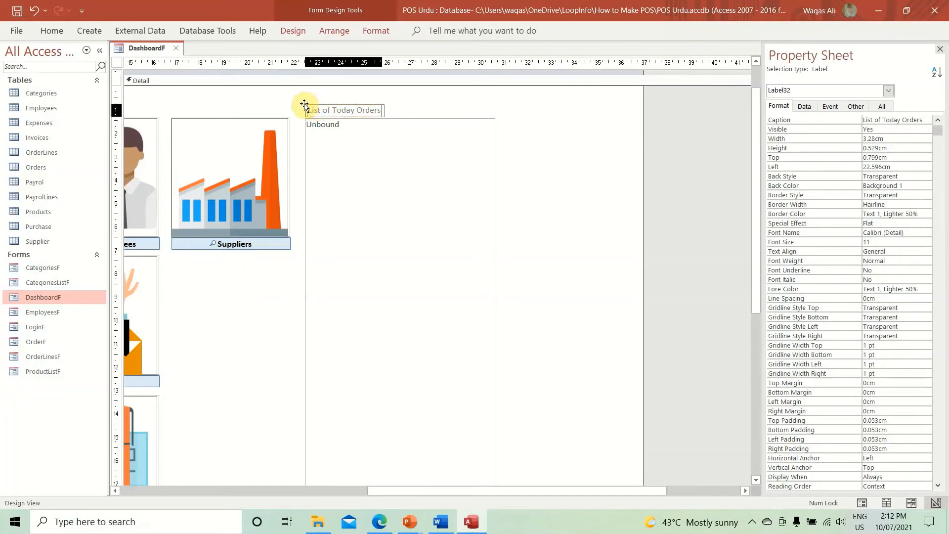
Set the font color of the Orders list box and its label to black (Text 1).
{"action": "left_click_drag", "start_coordinate": [404, 99], "coordinate": [334, 188]}
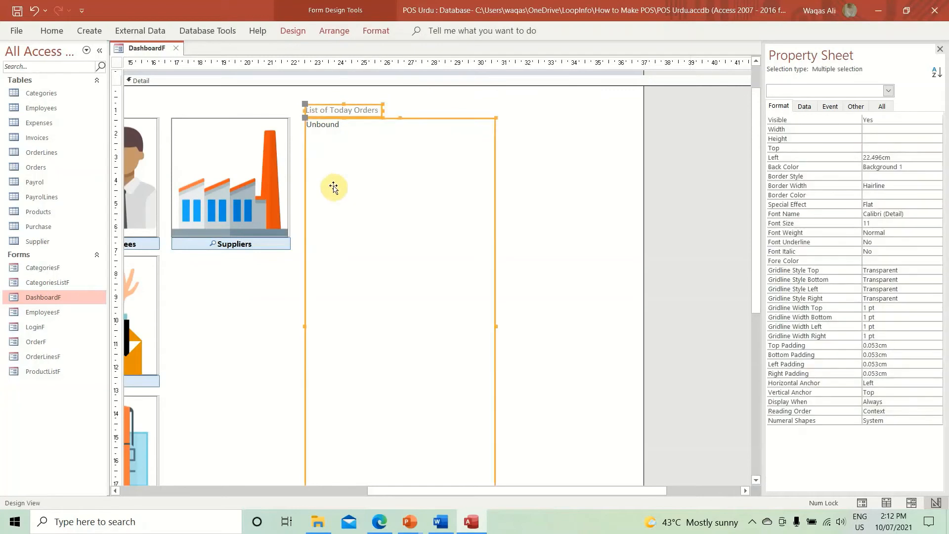
{"action": "left_click", "coordinate": [53, 31]}
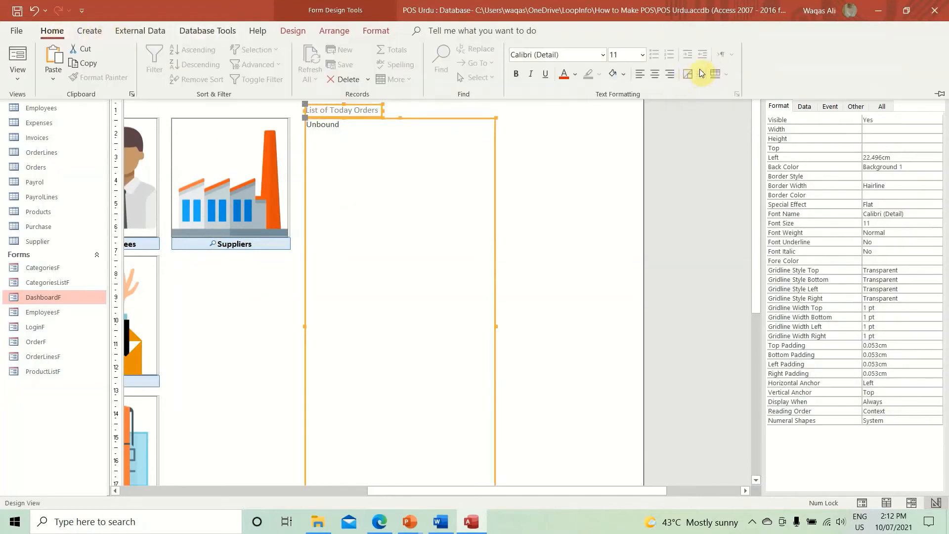
{"action": "left_click", "coordinate": [575, 74]}
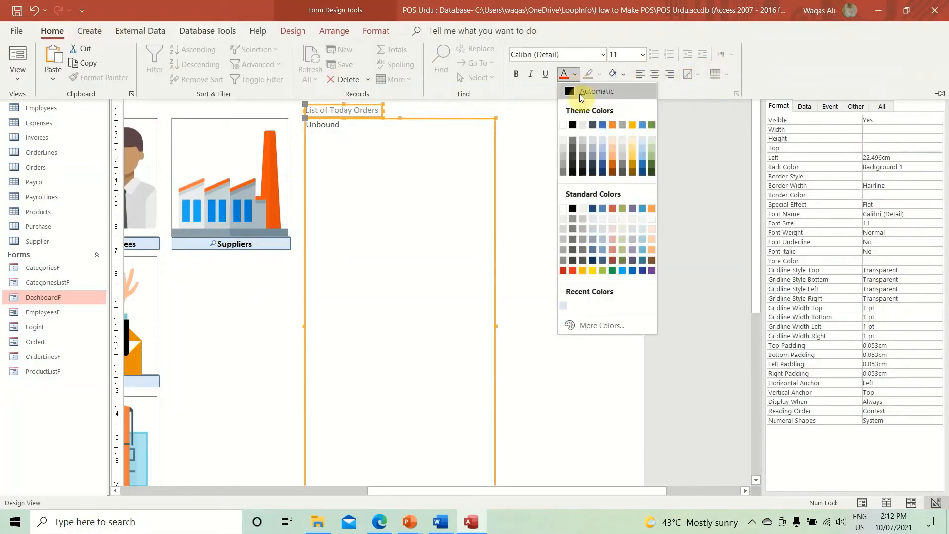
{"action": "left_click", "coordinate": [572, 124]}
{"action": "left_click", "coordinate": [562, 128]}
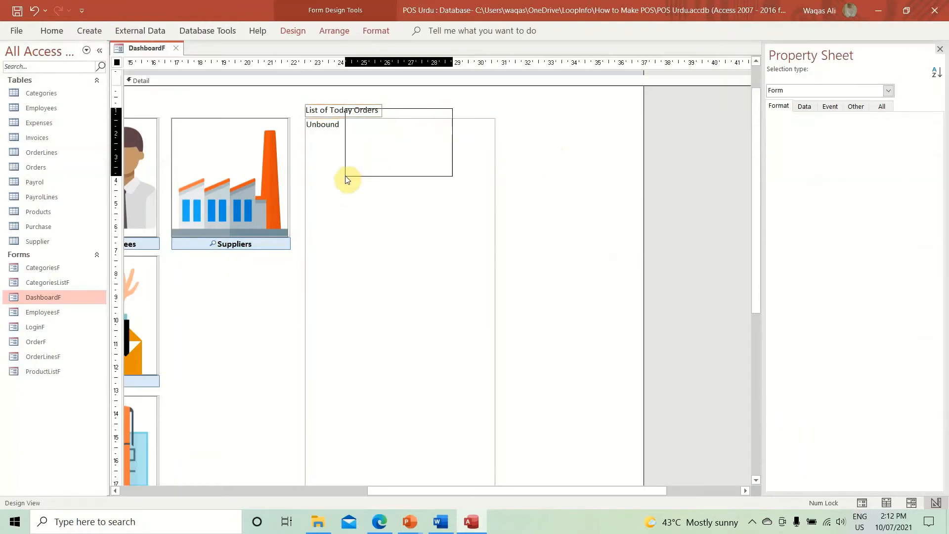
Duplicate the Orders list box together with its label, pasting the copy into the form's Detail section.
{"action": "left_click", "coordinate": [370, 178]}
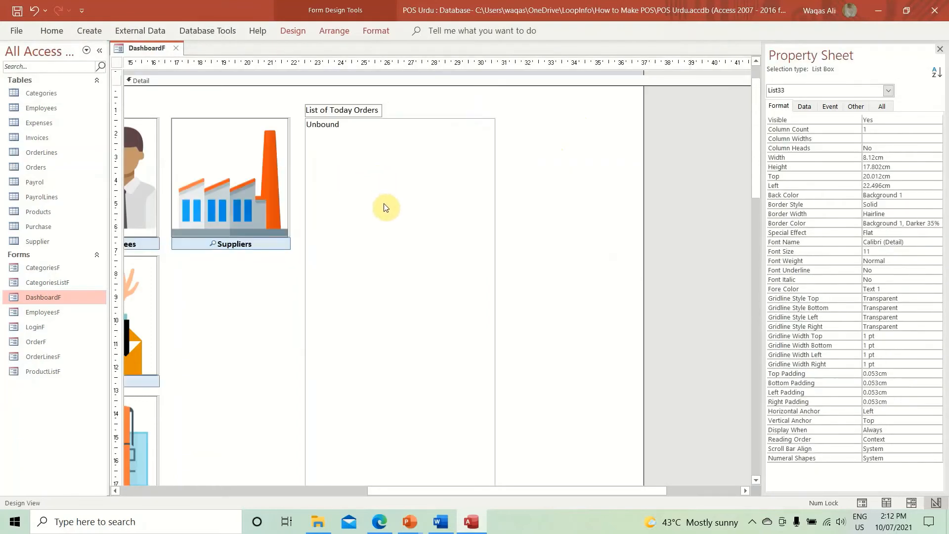
{"action": "left_click", "coordinate": [409, 206]}
{"action": "left_click_drag", "start_coordinate": [516, 101], "coordinate": [345, 181]}
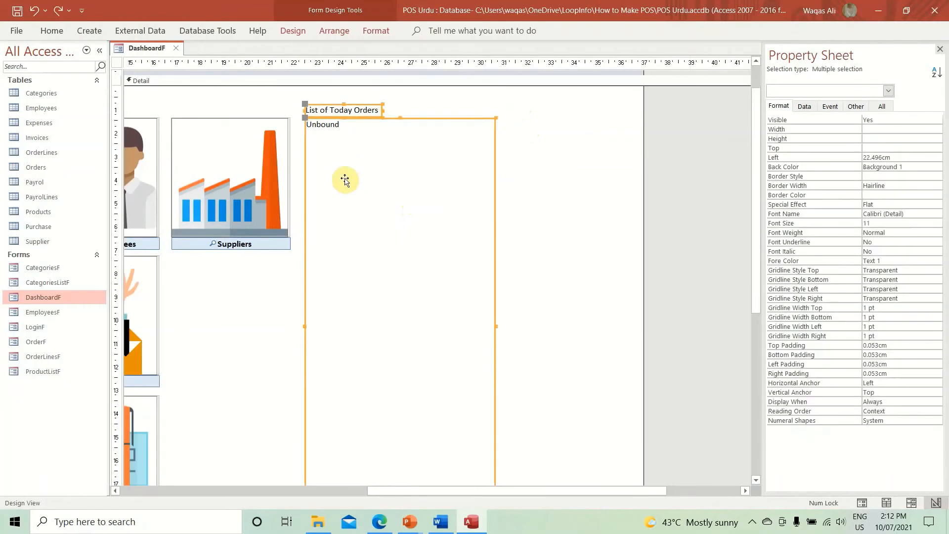
{"action": "left_click", "coordinate": [415, 103]}
{"action": "right_click", "coordinate": [414, 99]}
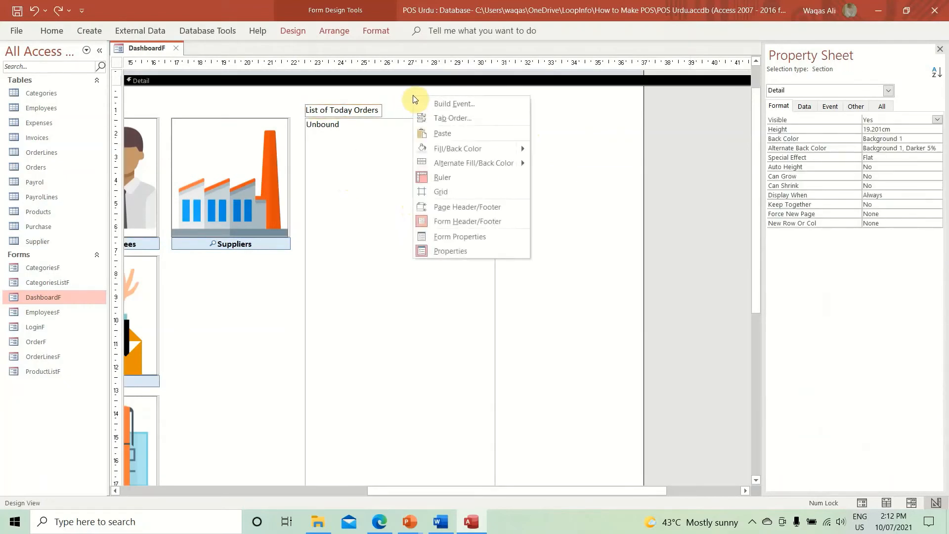
{"action": "left_click", "coordinate": [438, 130]}
Move the duplicate list box and its label to the right of the Orders list box, about 1.4 cm from the top and 28.8 cm from the left.
{"action": "scroll", "coordinate": [440, 193], "scroll_direction": "down", "scroll_amount": 3}
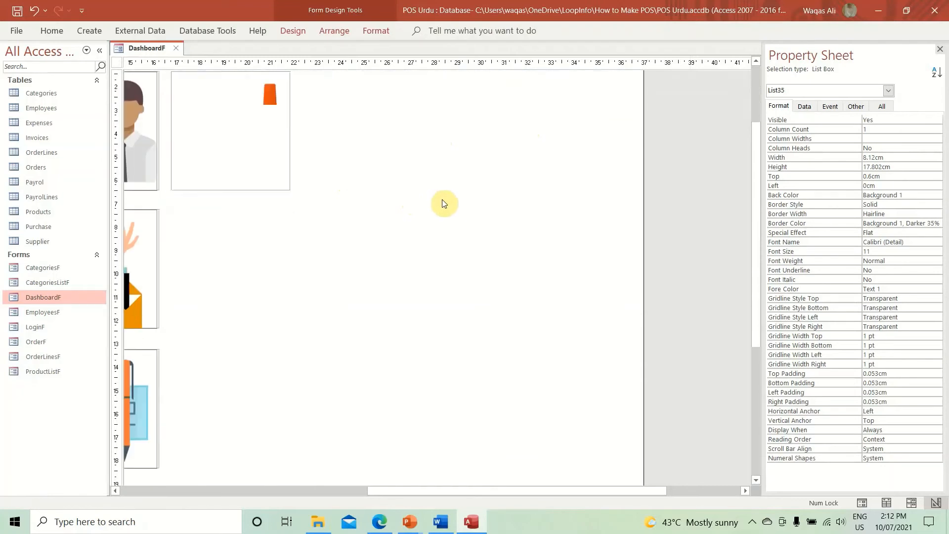
{"action": "scroll", "coordinate": [443, 196], "scroll_direction": "up", "scroll_amount": 4}
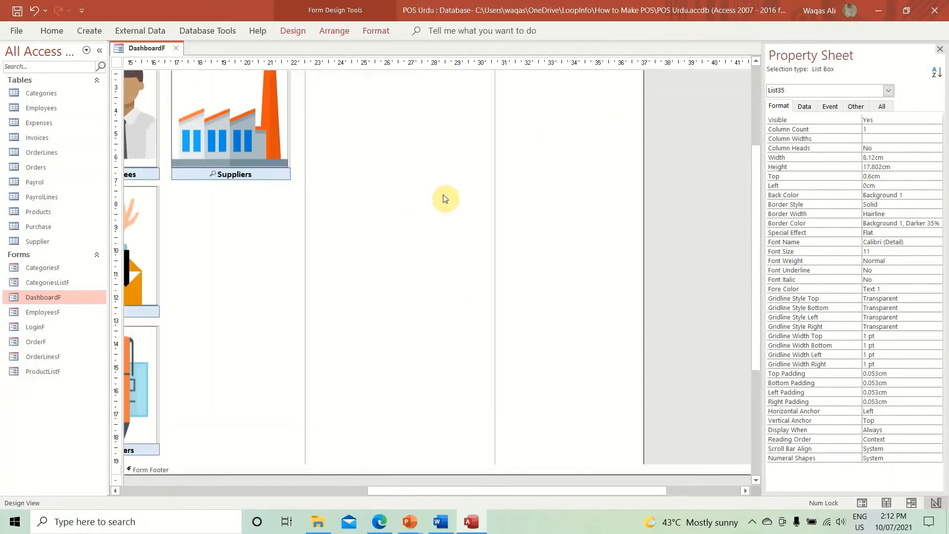
{"action": "left_click_drag", "start_coordinate": [613, 490], "coordinate": [295, 485]}
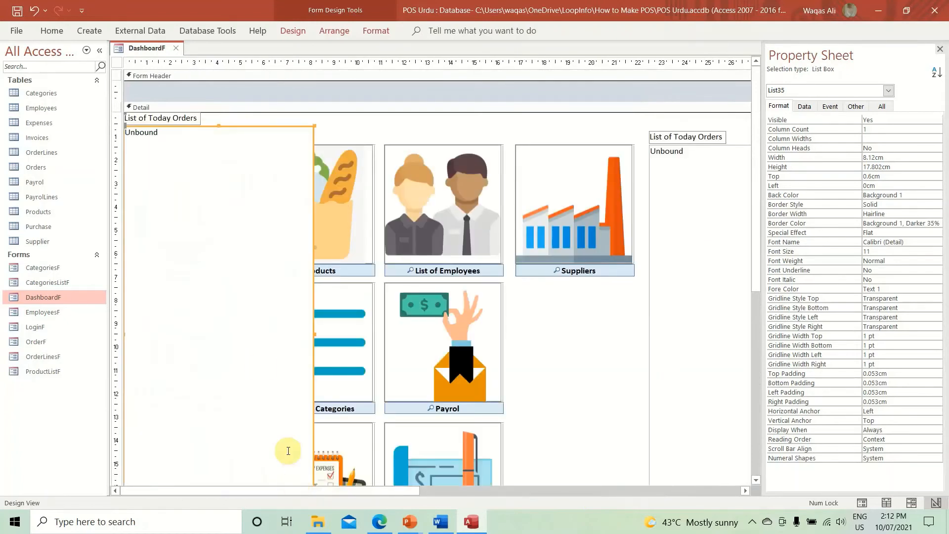
{"action": "left_click_drag", "start_coordinate": [250, 127], "coordinate": [720, 156]}
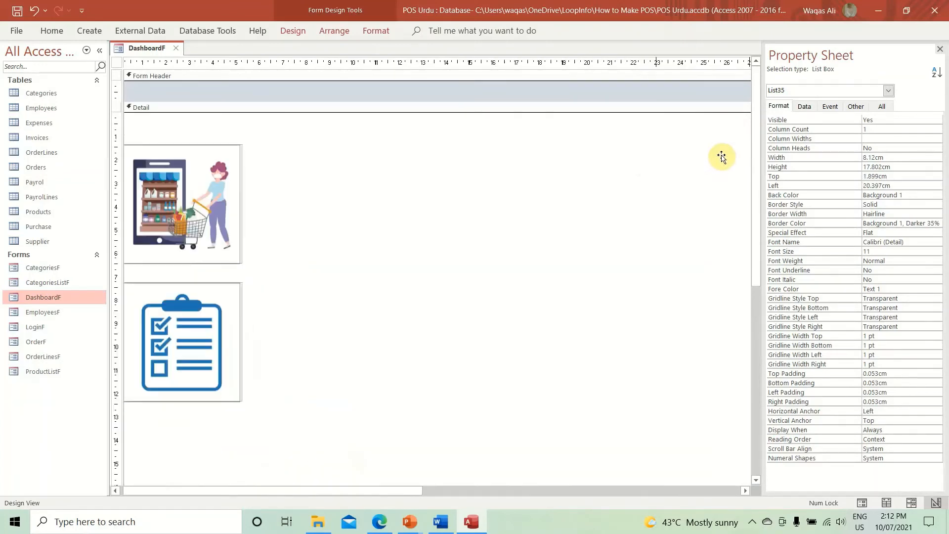
{"action": "left_click_drag", "start_coordinate": [413, 490], "coordinate": [634, 479]}
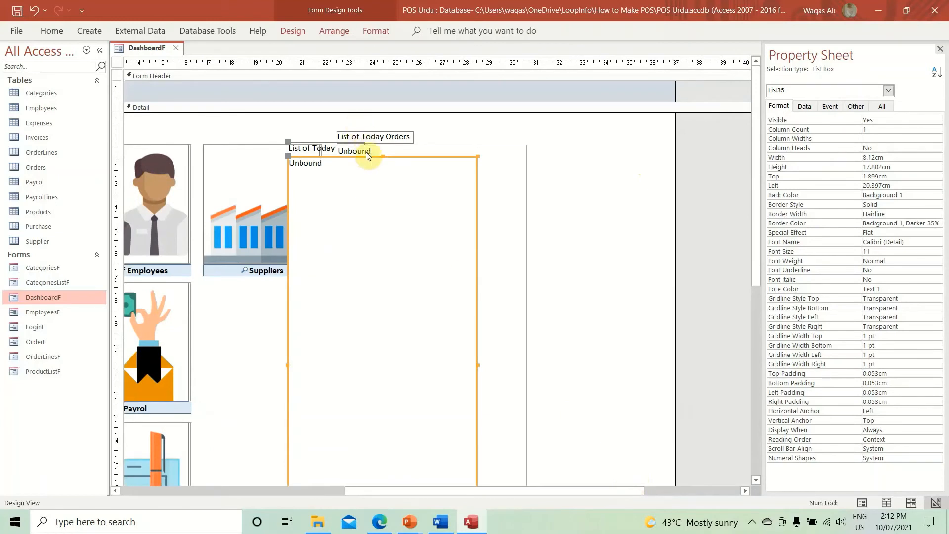
{"action": "left_click_drag", "start_coordinate": [354, 157], "coordinate": [546, 146]}
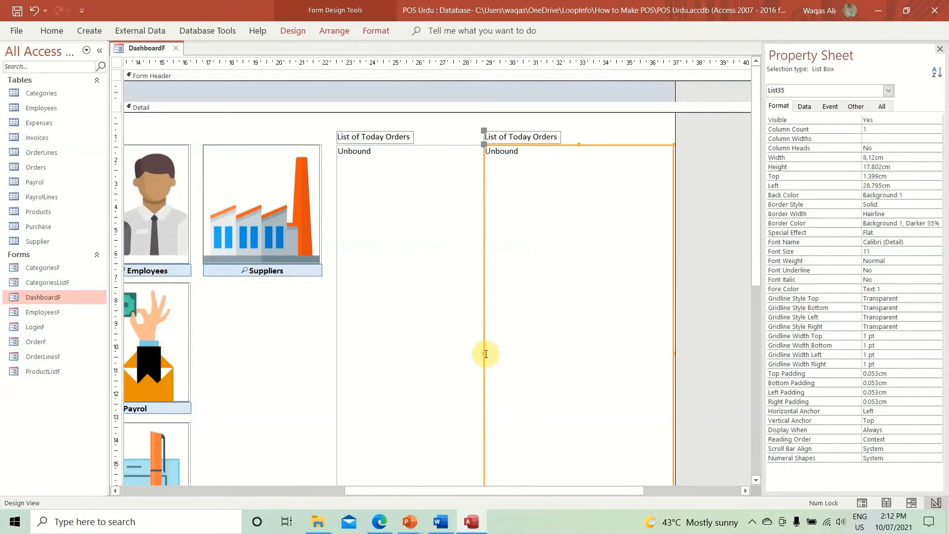
Narrow the duplicate list box and its label from their left edges, making the list box about 6.24 cm wide.
{"action": "left_click", "coordinate": [527, 138], "text": "shift"}
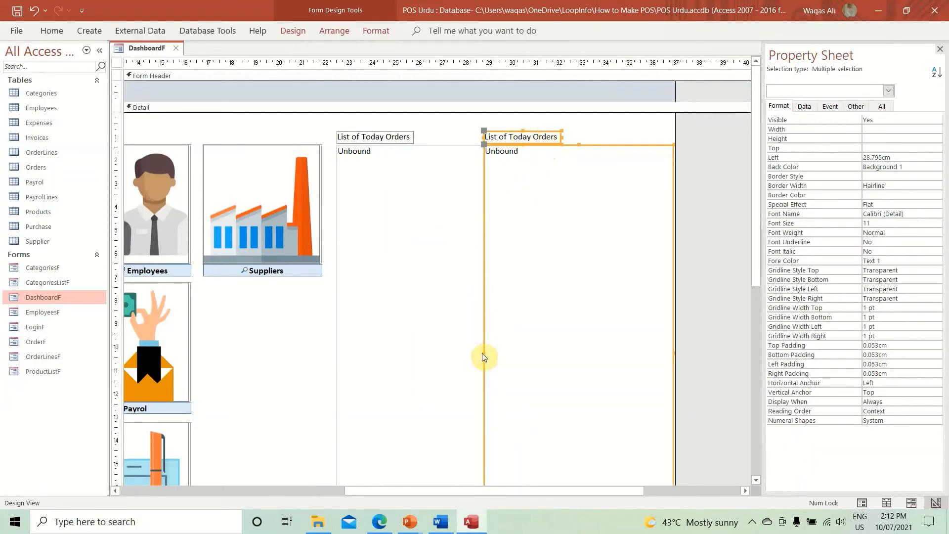
{"action": "left_click_drag", "start_coordinate": [483, 356], "coordinate": [527, 352]}
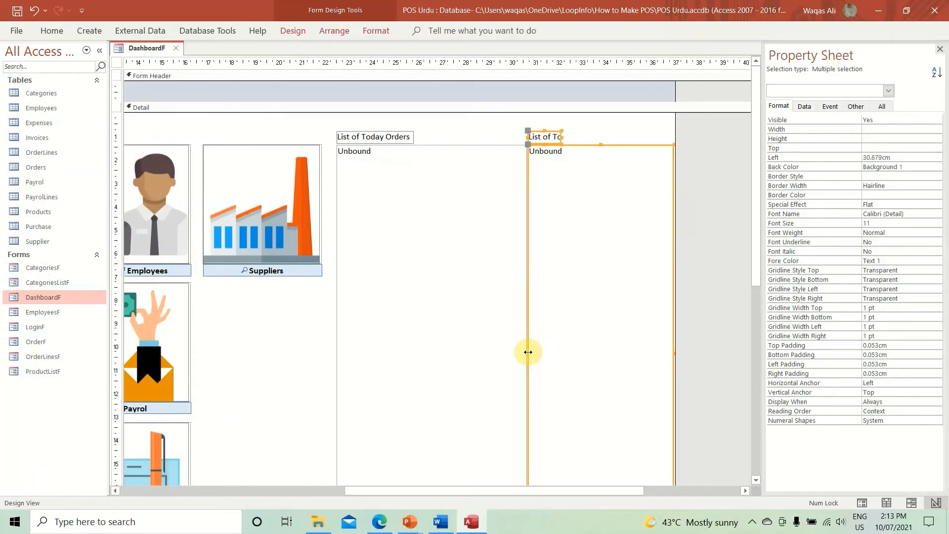
{"action": "left_click", "coordinate": [637, 132]}
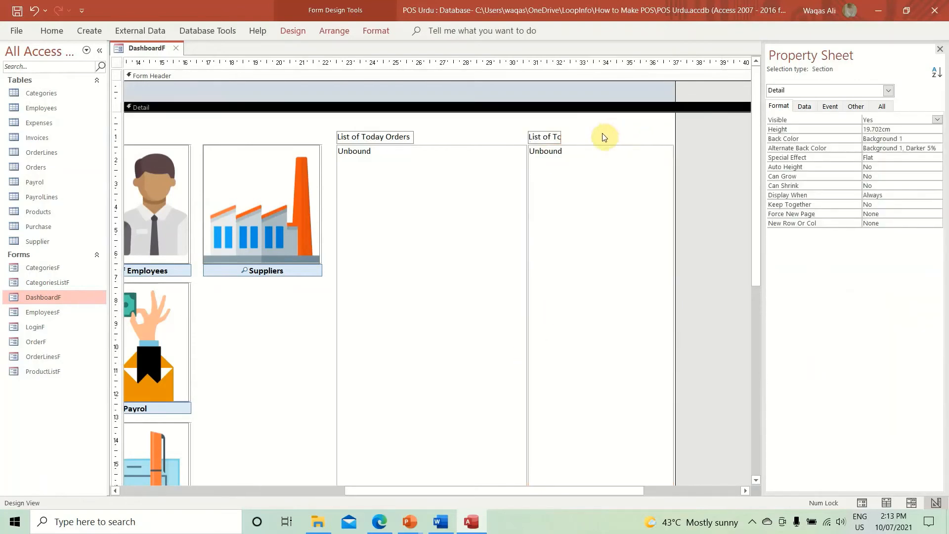
Widen the duplicate list box's label and change its caption to "Inventory Status Check".
{"action": "left_click", "coordinate": [561, 136]}
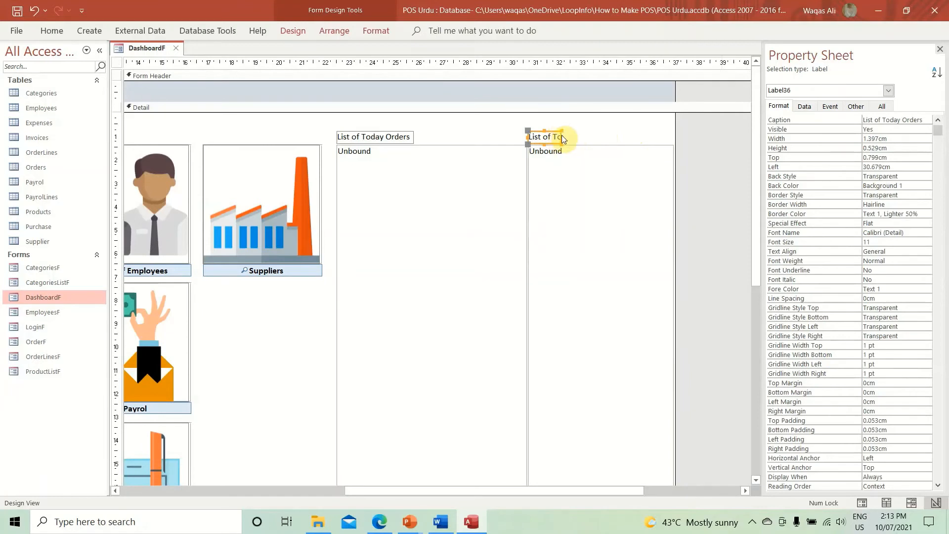
{"action": "left_click_drag", "start_coordinate": [562, 137], "coordinate": [590, 137]}
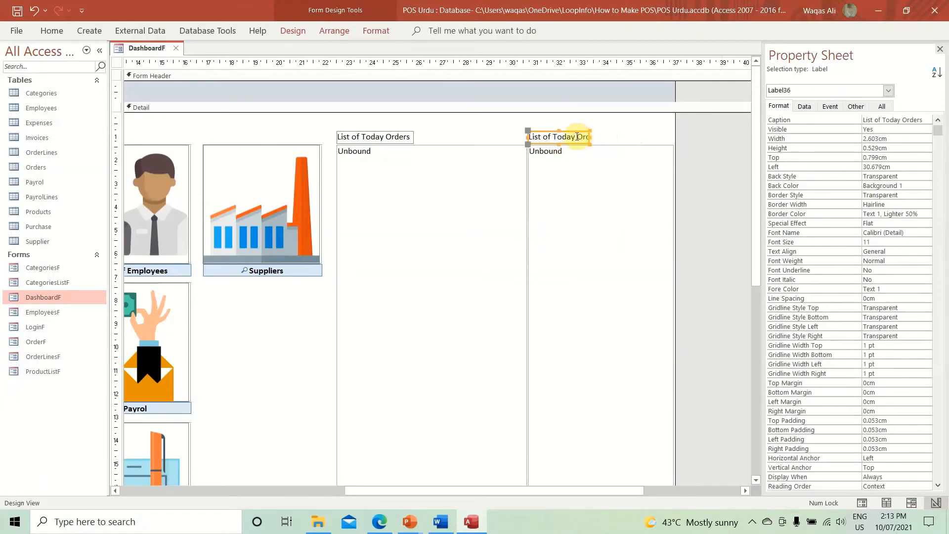
{"action": "double_click", "coordinate": [579, 137]}
{"action": "key", "text": "BackSpace"}
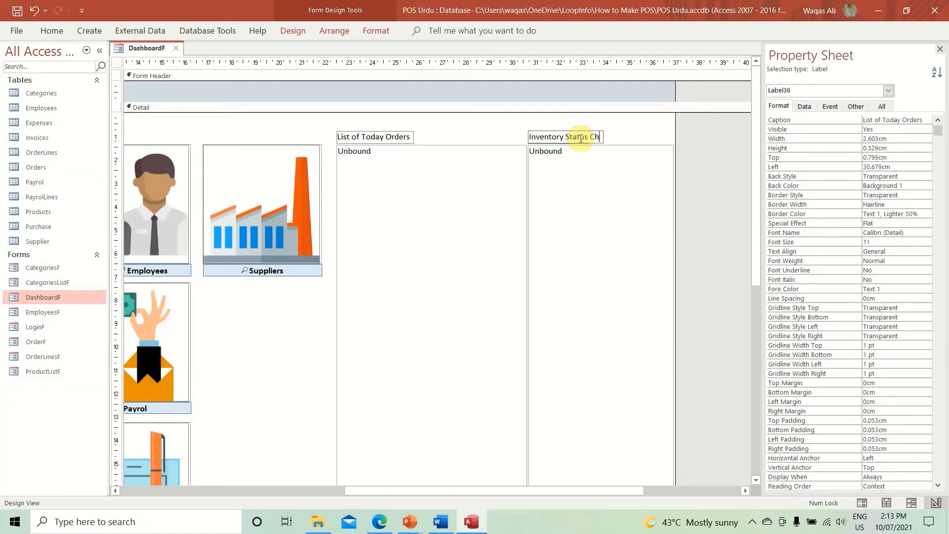
{"action": "type", "text": "k"}
{"action": "key", "text": "Return"}
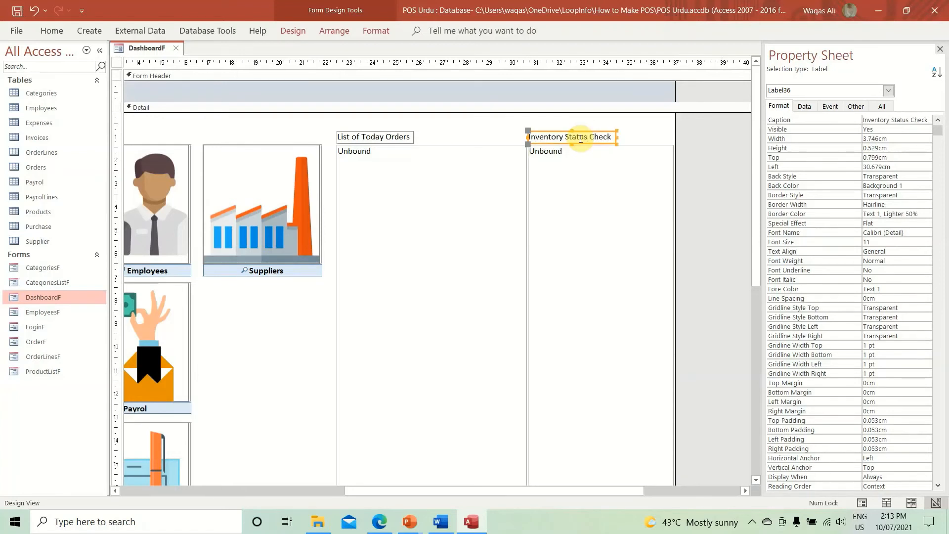
Set the Inventory list box's horizontal anchor to Both.
{"action": "left_click_drag", "start_coordinate": [695, 153], "coordinate": [594, 291]}
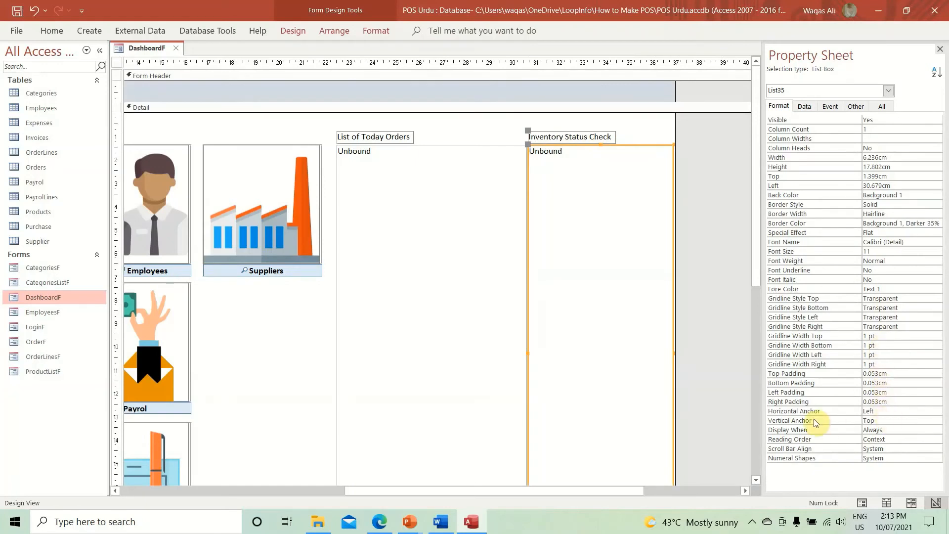
{"action": "left_click", "coordinate": [887, 409]}
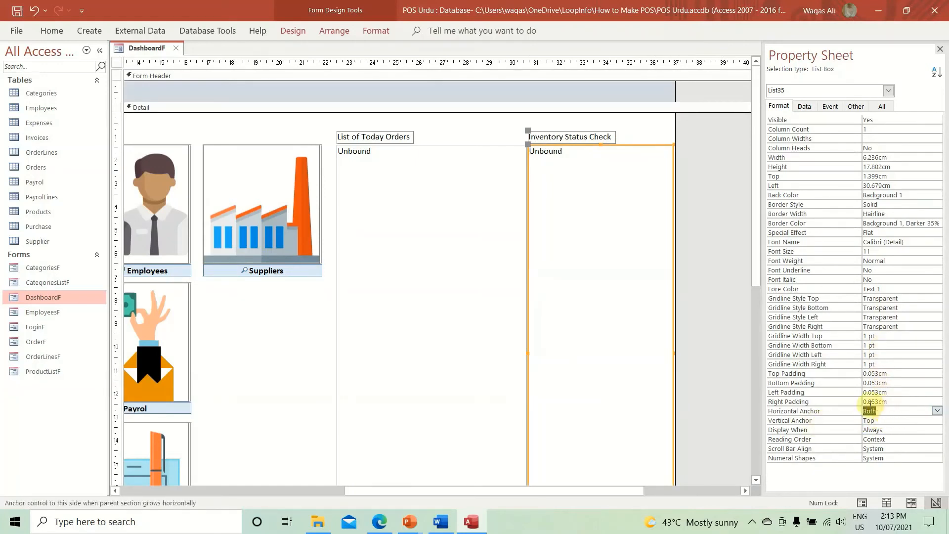
{"action": "left_click", "coordinate": [401, 123]}
Open the dashboard in Form View and examine the layout of the buttons and both list boxes.
{"action": "right_click", "coordinate": [144, 50]}
{"action": "left_click", "coordinate": [168, 116]}
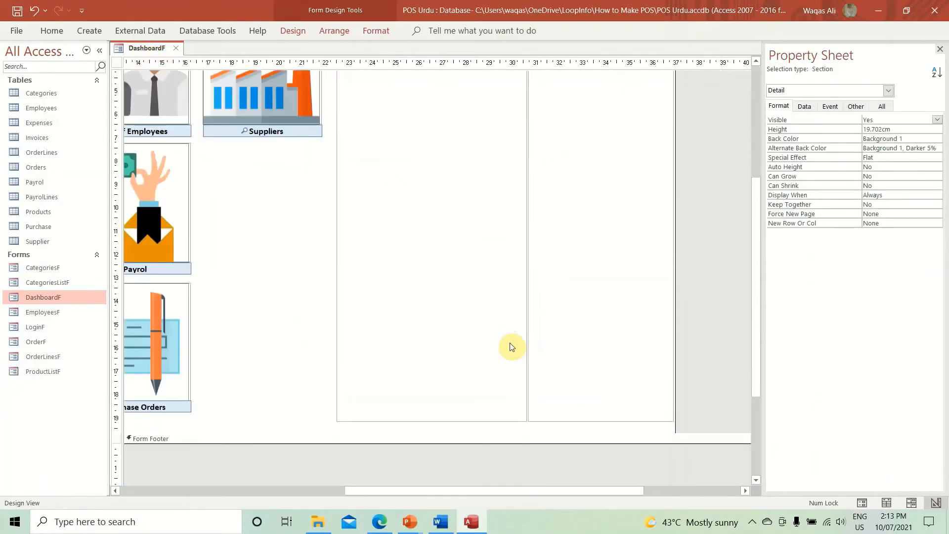
{"action": "right_click", "coordinate": [131, 49]}
{"action": "left_click", "coordinate": [199, 121]}
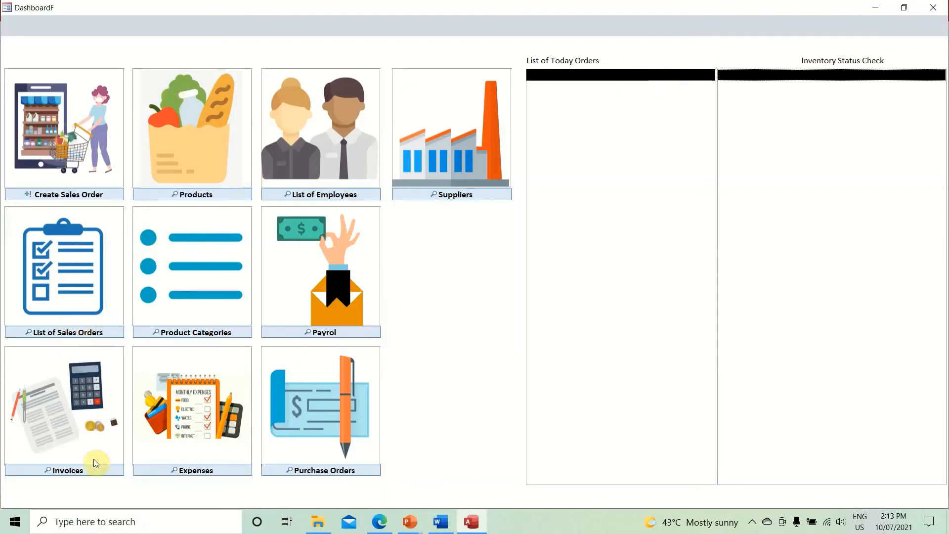
{"action": "left_click", "coordinate": [346, 470]}
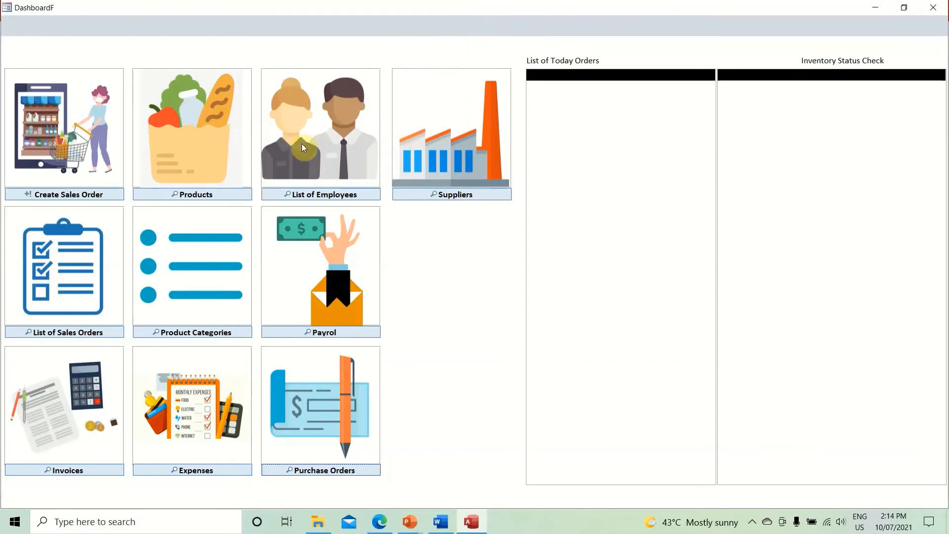
Return the dashboard to Design View and set the Inventory Status Check label's horizontal anchor to Left.
{"action": "right_click", "coordinate": [410, 44]}
{"action": "left_click", "coordinate": [424, 80]}
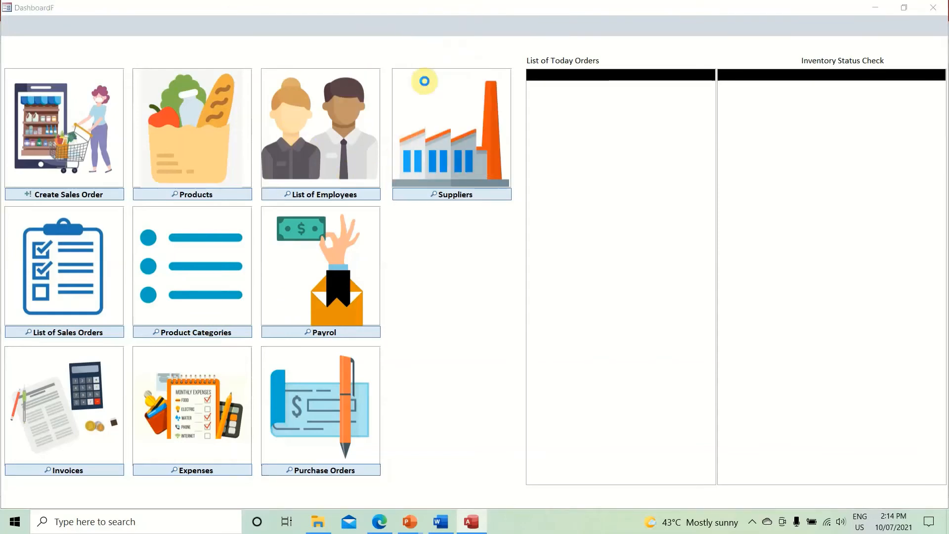
{"action": "left_click", "coordinate": [608, 489]}
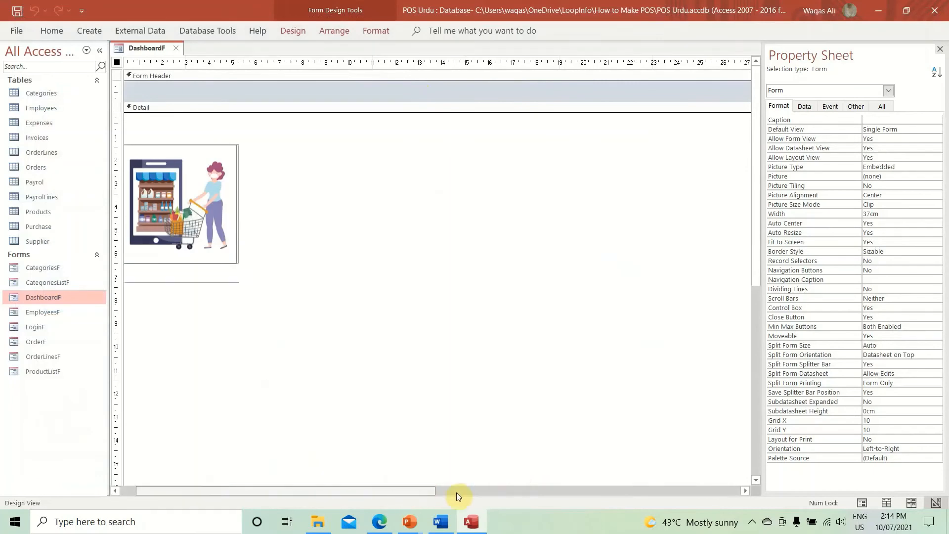
{"action": "left_click", "coordinate": [594, 138]}
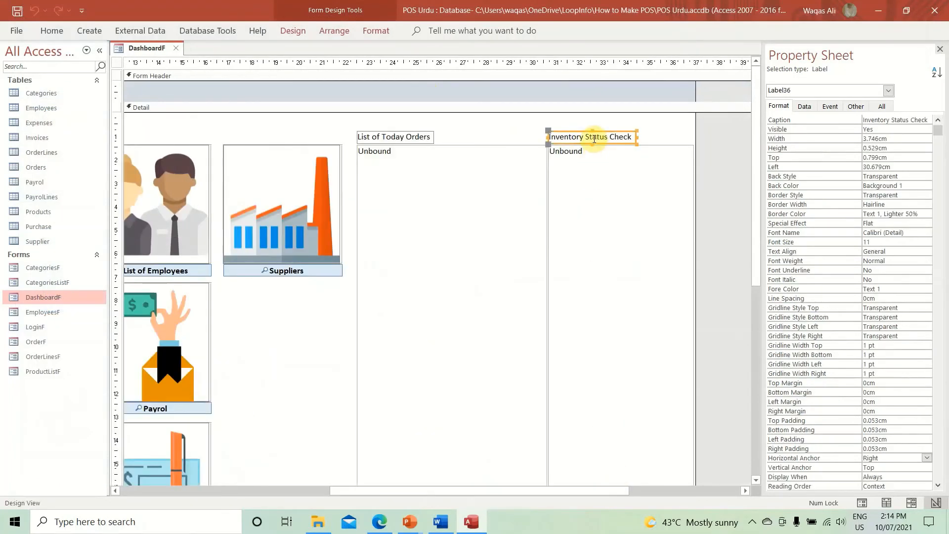
{"action": "left_click", "coordinate": [926, 458]}
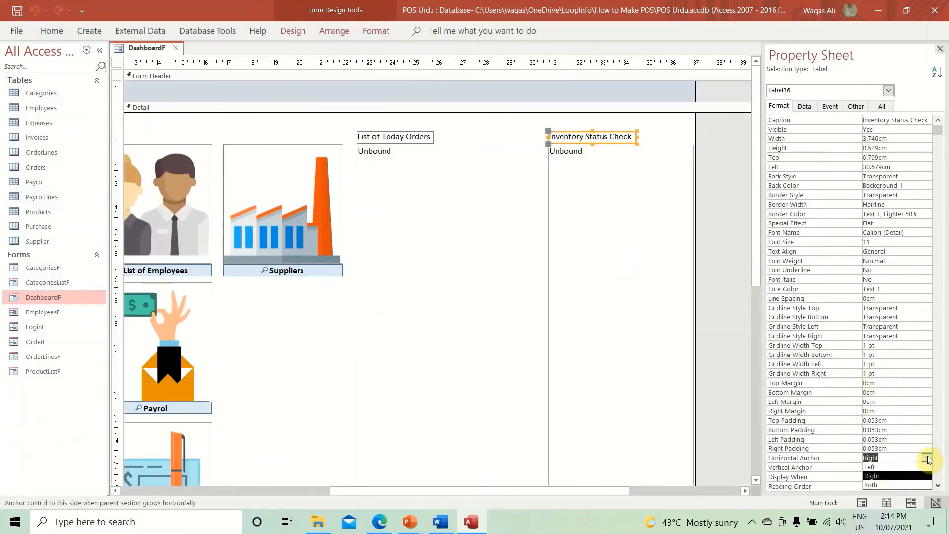
{"action": "left_click", "coordinate": [910, 468]}
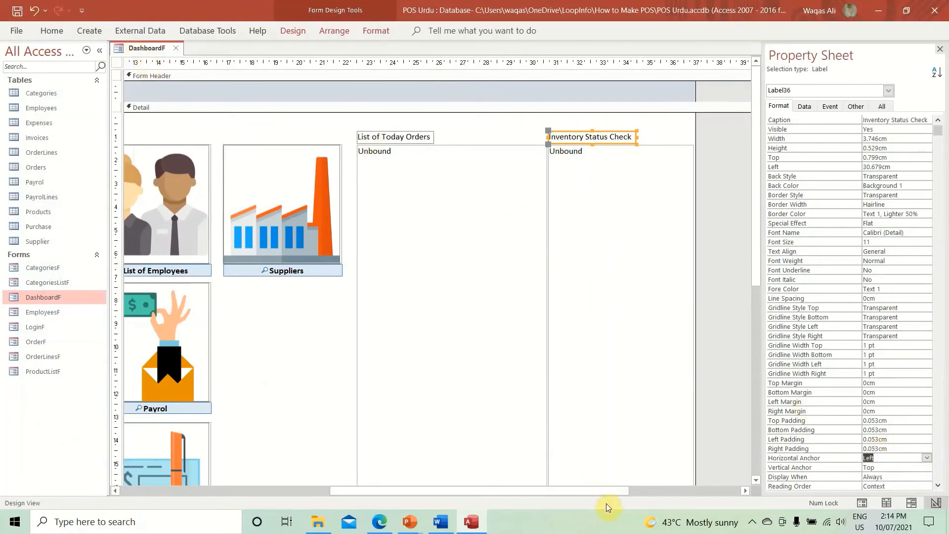
Activate the Text Box tool for adding a text box in the Detail section above the first row of pictures.
{"action": "left_click_drag", "start_coordinate": [603, 490], "coordinate": [402, 479]}
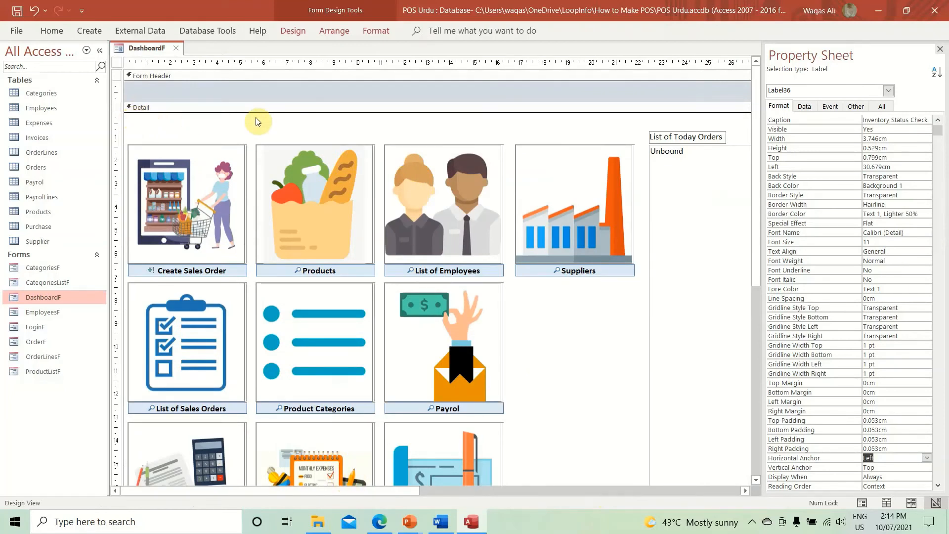
{"action": "left_click", "coordinate": [304, 27]}
{"action": "left_click", "coordinate": [162, 62]}
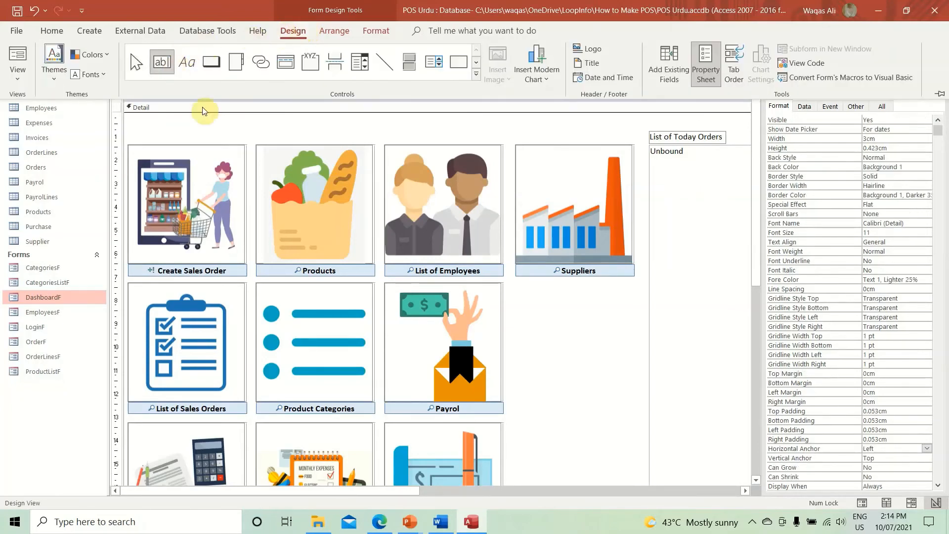
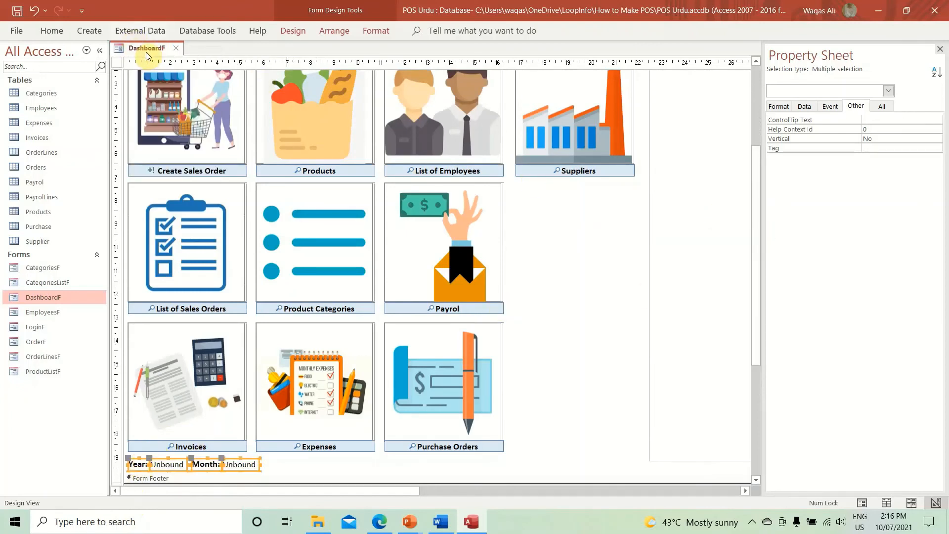
Add a command button without the wizard at the right end of the form header and caption it "Log Out".
{"action": "scroll", "coordinate": [611, 289], "scroll_direction": "up", "scroll_amount": 5}
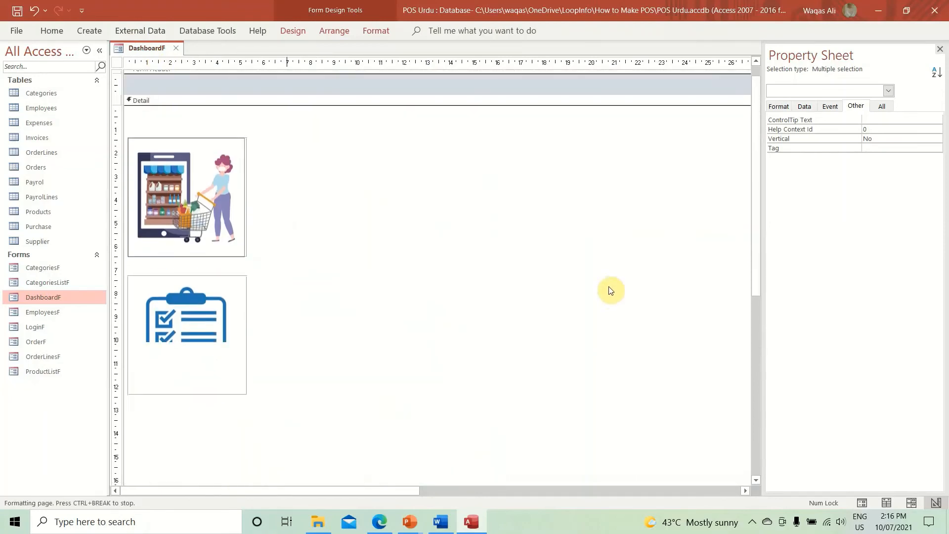
{"action": "left_click_drag", "start_coordinate": [404, 491], "coordinate": [684, 484]}
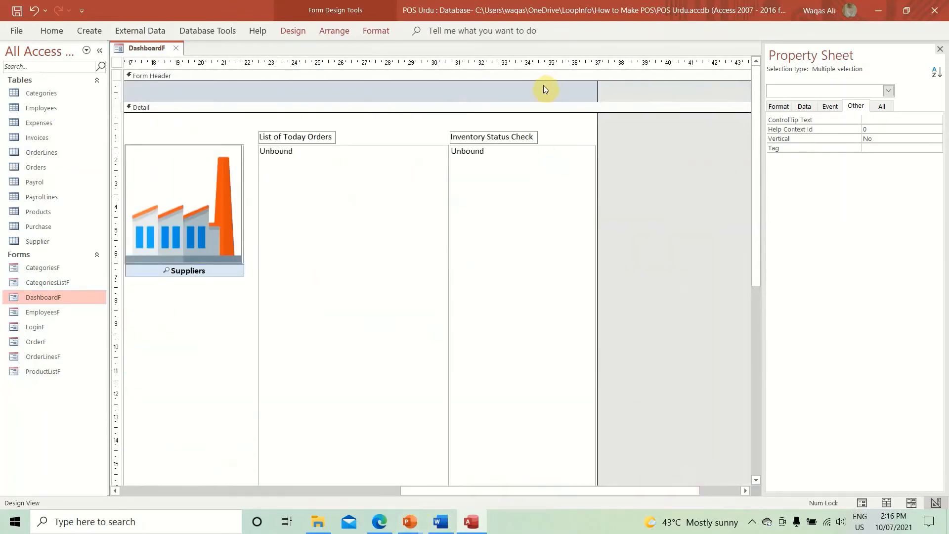
{"action": "left_click", "coordinate": [293, 32]}
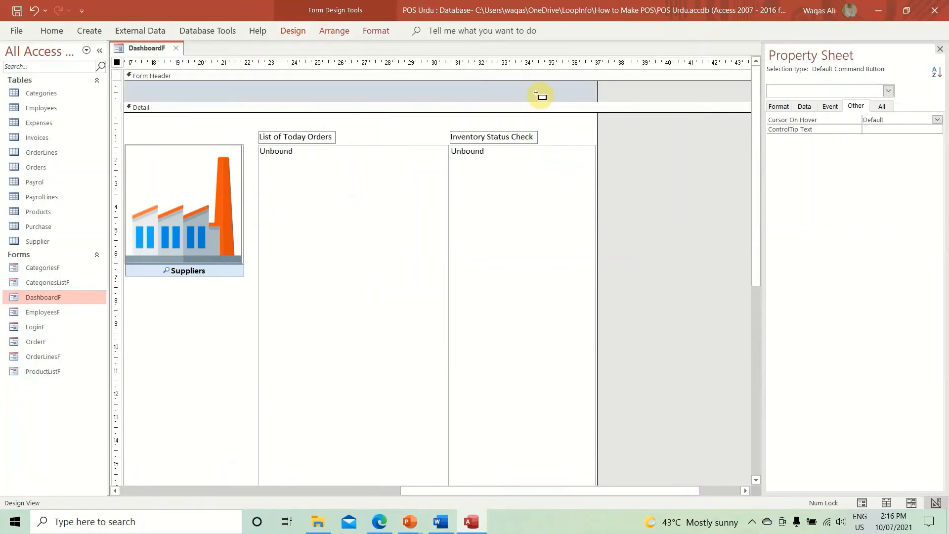
{"action": "left_click", "coordinate": [521, 86]}
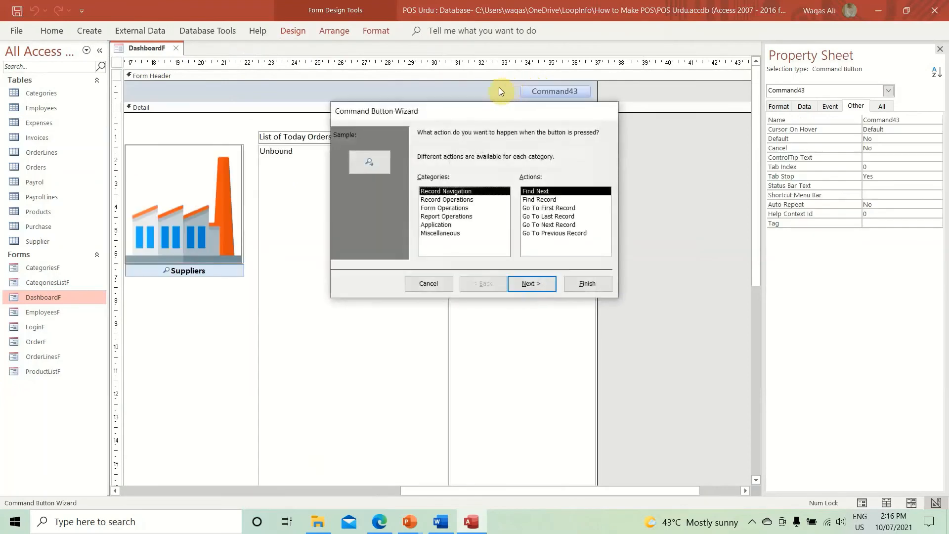
{"action": "left_click", "coordinate": [431, 280]}
{"action": "double_click", "coordinate": [534, 91]}
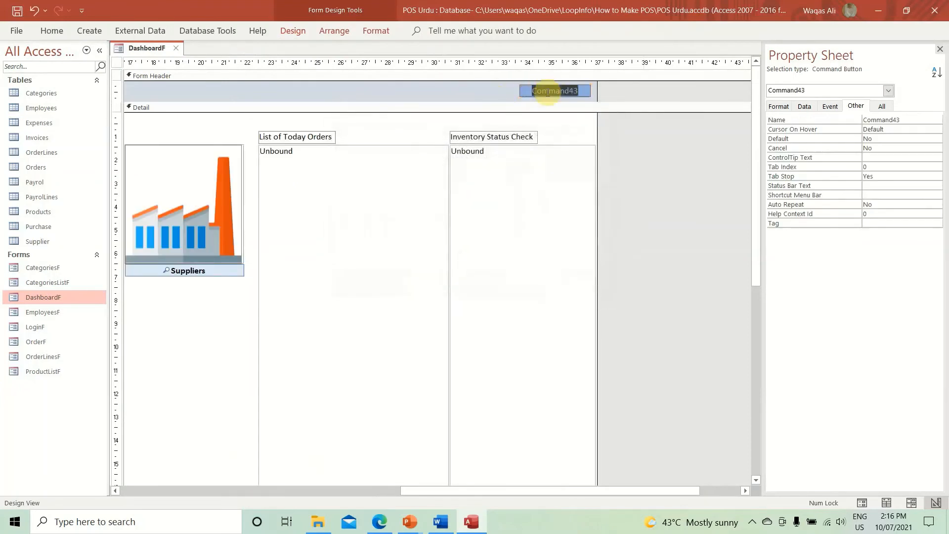
{"action": "type", "text": "Log Out"}
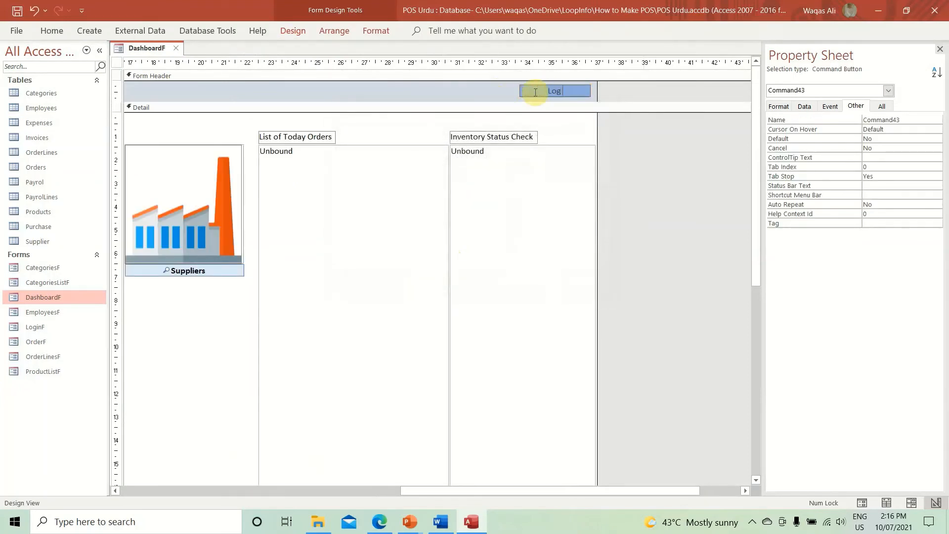
{"action": "key", "text": "Return"}
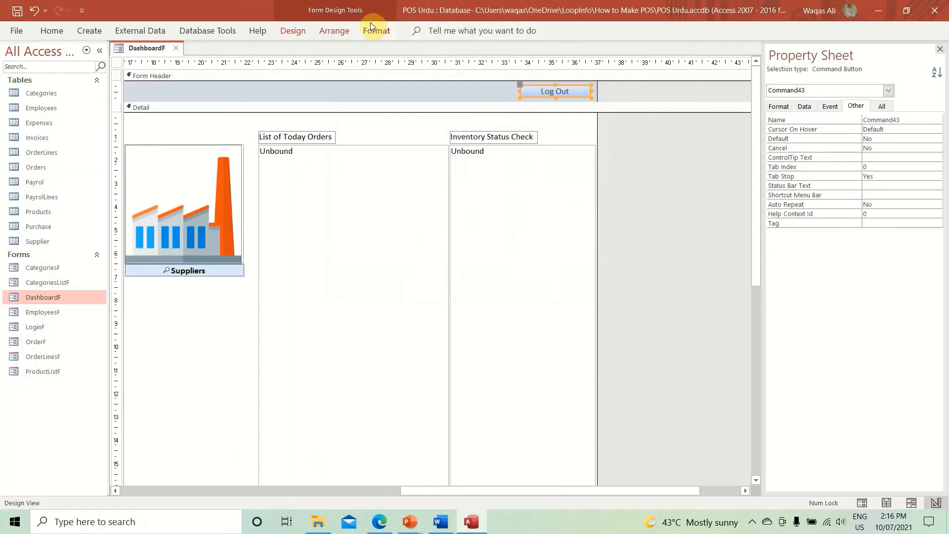
Apply the white theme style with orange outline to the Log Out button and set its shape outline to dark red.
{"action": "left_click", "coordinate": [378, 34]}
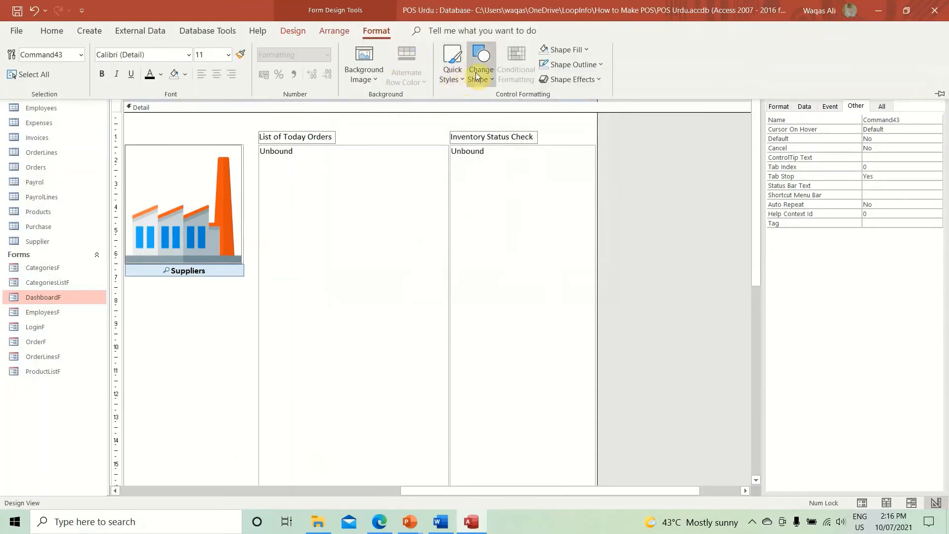
{"action": "left_click", "coordinate": [481, 76]}
{"action": "left_click", "coordinate": [453, 81]}
{"action": "left_click", "coordinate": [454, 83]}
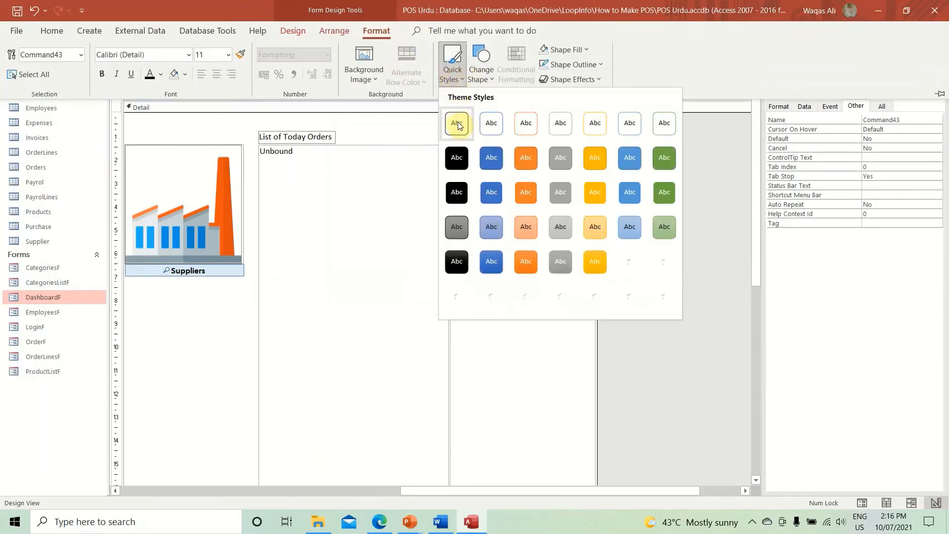
{"action": "left_click", "coordinate": [524, 125]}
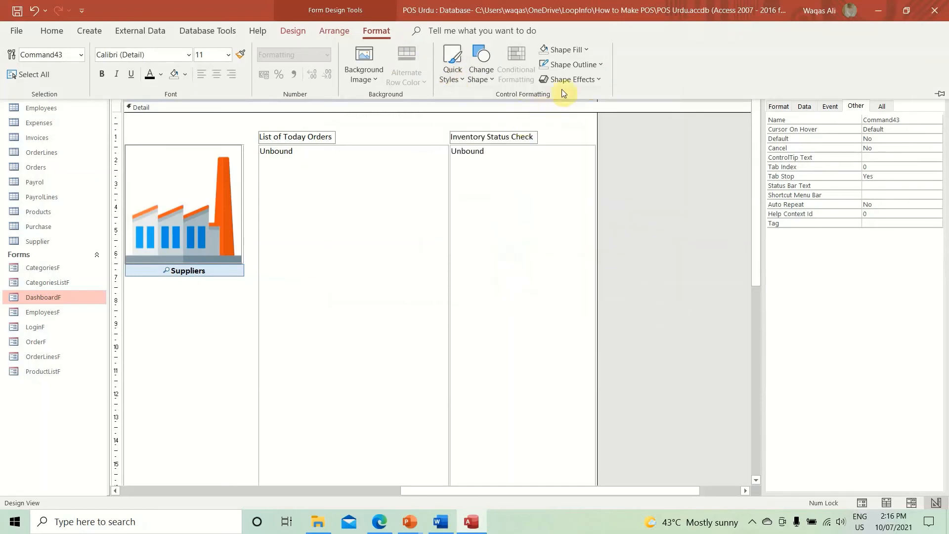
{"action": "left_click", "coordinate": [583, 67]}
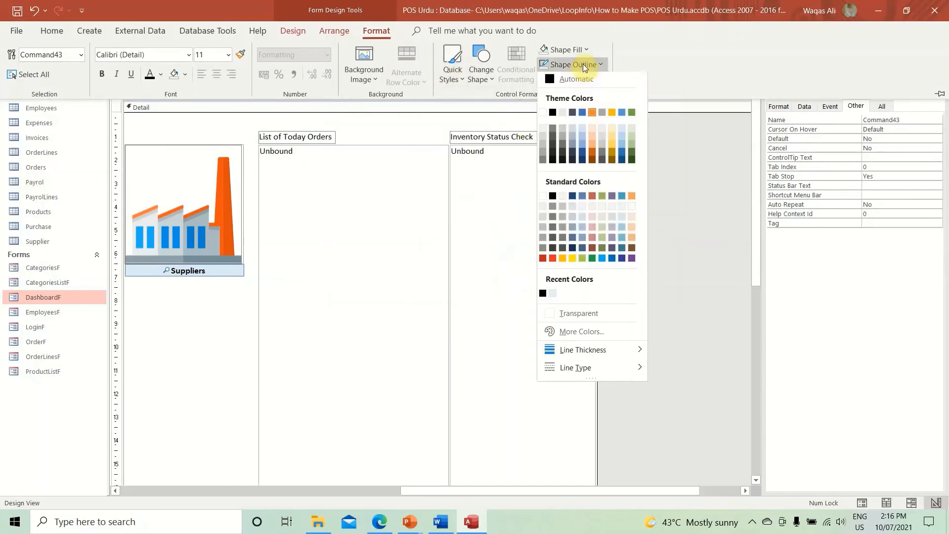
{"action": "left_click", "coordinate": [548, 258]}
{"action": "left_click", "coordinate": [652, 136]}
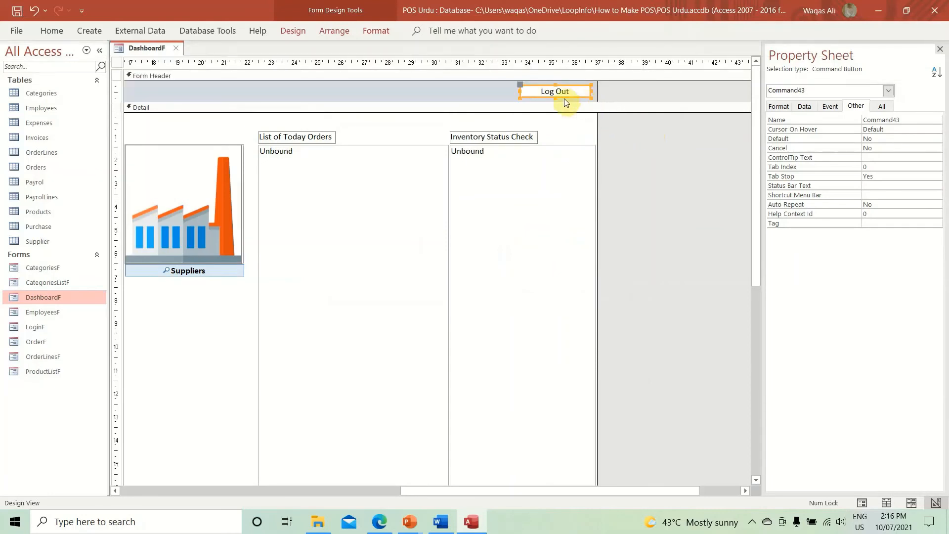
Increase the Log Out button's height to about 0.71 cm and make its caption bold.
{"action": "left_click", "coordinate": [556, 98]}
{"action": "left_click", "coordinate": [571, 83]}
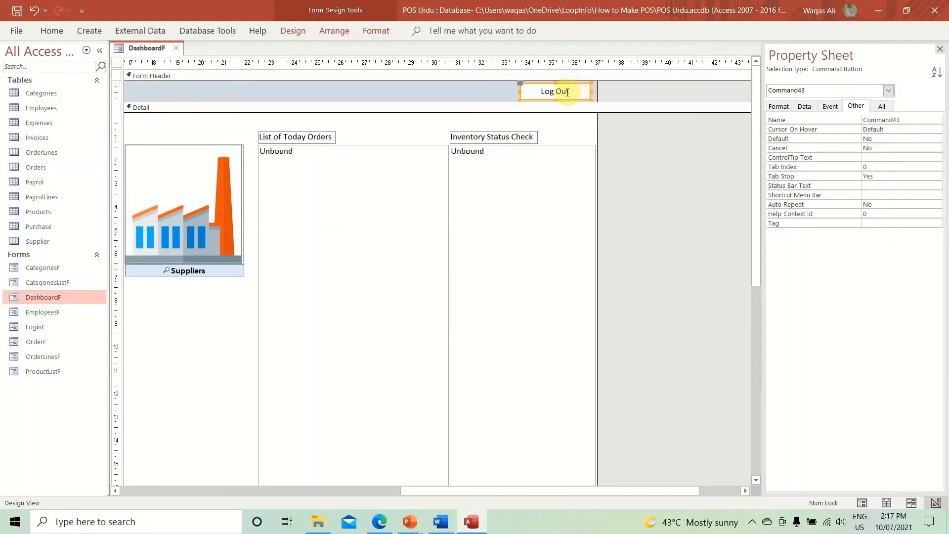
{"action": "key", "text": "ctrl+b"}
Name the Log Out button btnLogOut.
{"action": "left_click", "coordinate": [839, 120]}
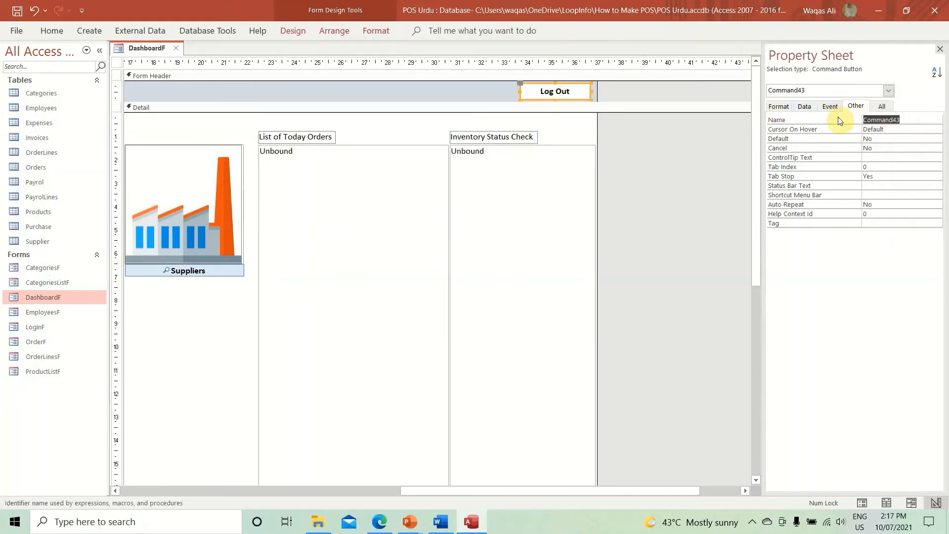
{"action": "type", "text": "btnLogOut"}
{"action": "key", "text": "Tab"}
Give the Log Out button the built-in Exit picture and insert a space before its caption.
{"action": "left_click", "coordinate": [778, 107]}
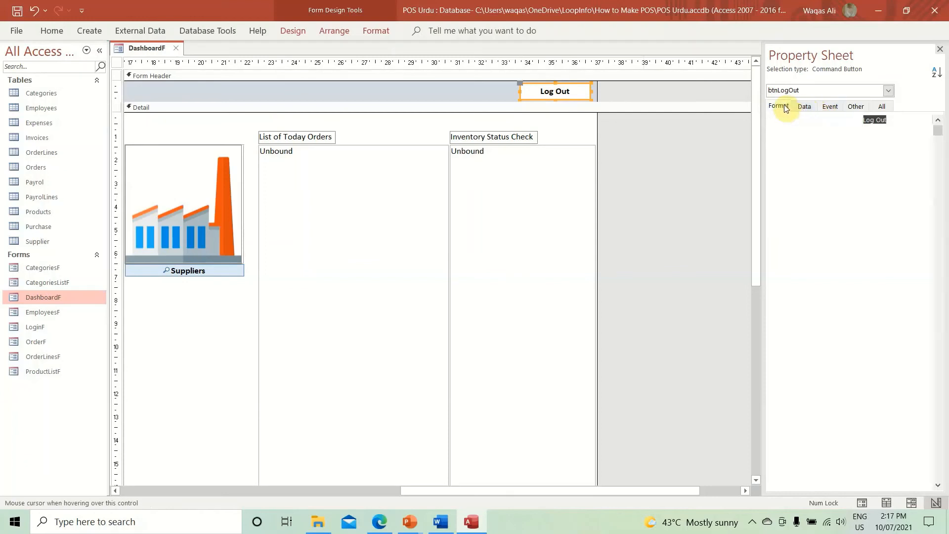
{"action": "double_click", "coordinate": [904, 129]}
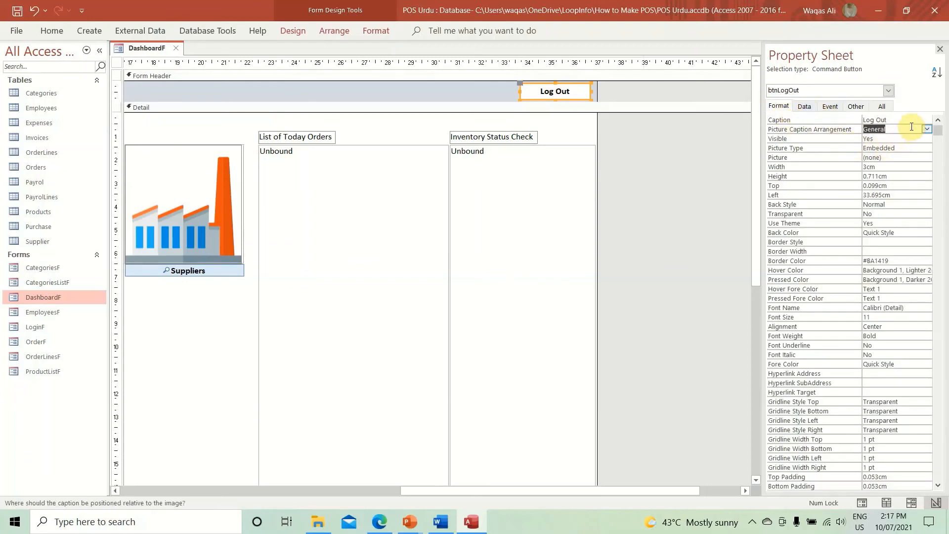
{"action": "left_click", "coordinate": [899, 156]}
{"action": "left_click", "coordinate": [919, 156]}
{"action": "left_click", "coordinate": [498, 194]}
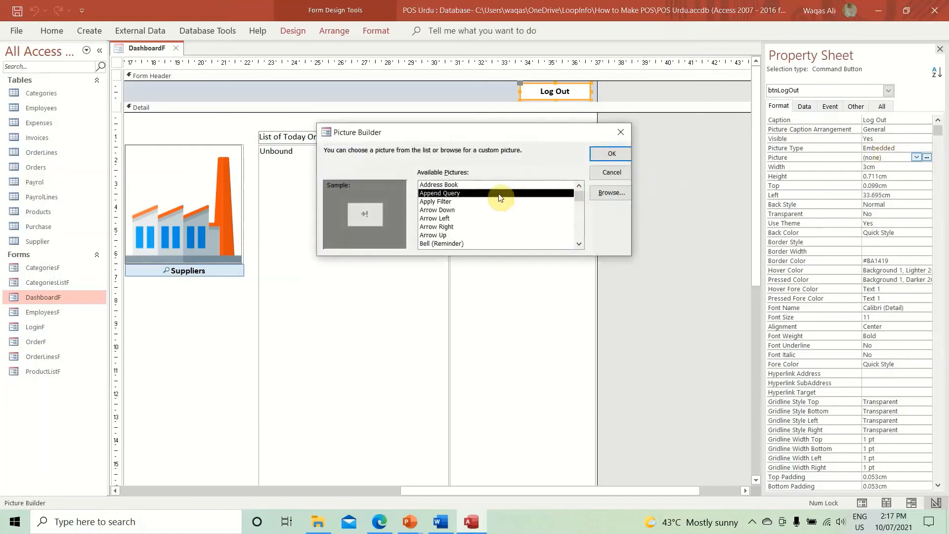
{"action": "key", "text": "Down"}
{"action": "key", "text": "Down"}
{"action": "key", "text": "Down"}
{"action": "key", "text": "Down"}
{"action": "key", "text": "Down"}
{"action": "key", "text": "Down"}
{"action": "key", "text": "Down"}
{"action": "key", "text": "Down"}
{"action": "key", "text": "Down"}
{"action": "key", "text": "Down"}
{"action": "key", "text": "Down"}
{"action": "key", "text": "Down"}
{"action": "key", "text": "Down"}
{"action": "key", "text": "Down"}
{"action": "key", "text": "Down"}
{"action": "key", "text": "Down"}
{"action": "key", "text": "Down"}
{"action": "key", "text": "Down"}
{"action": "key", "text": "Down"}
{"action": "key", "text": "Down"}
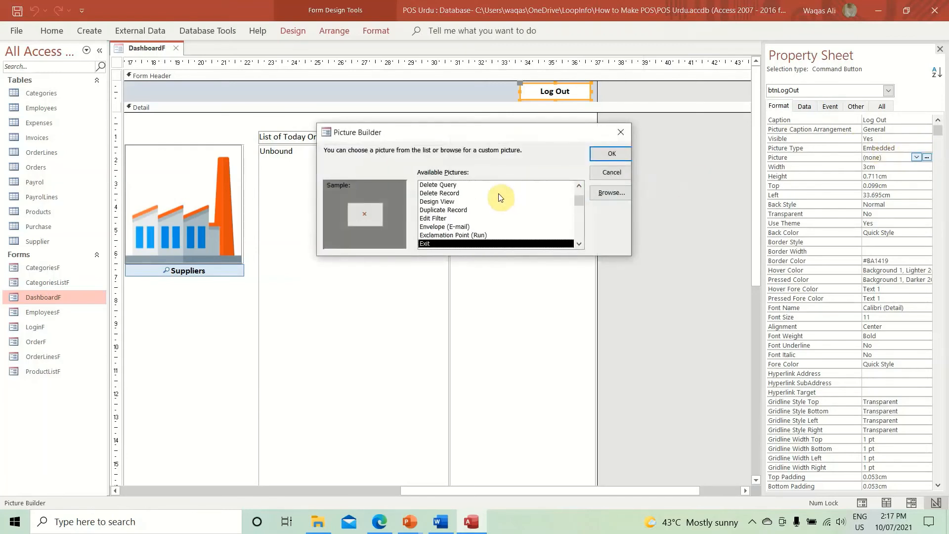
{"action": "key", "text": "Return"}
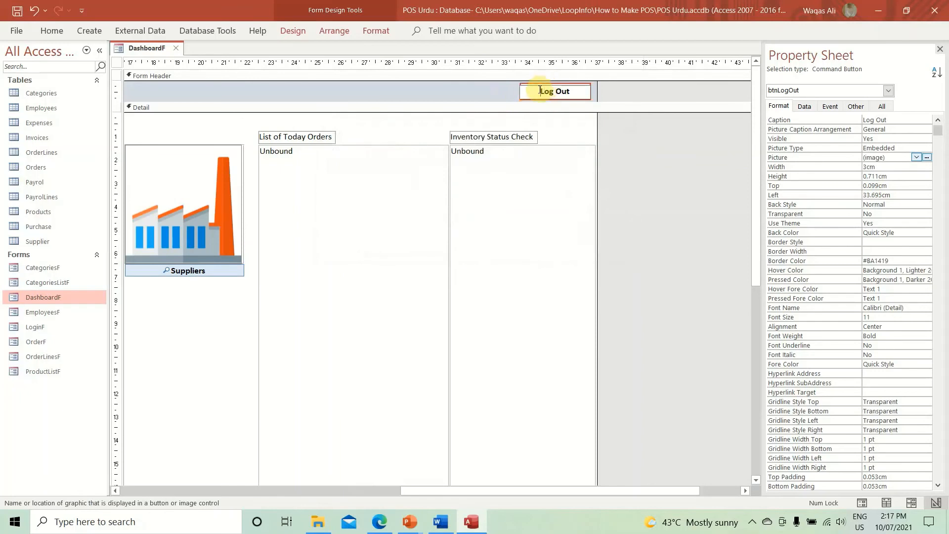
{"action": "left_click", "coordinate": [564, 91]}
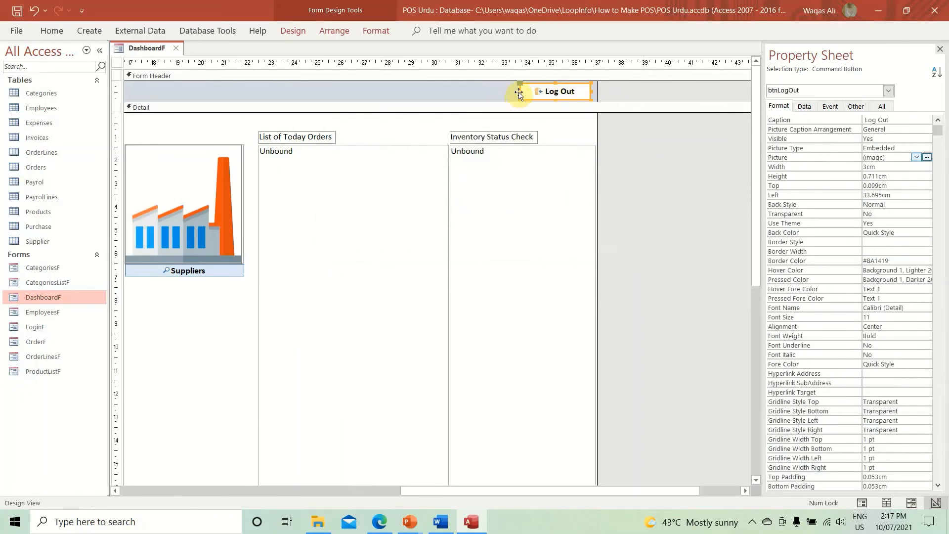
Narrow the Log Out button from its left edge to about 2.41 cm and set its horizontal anchor to Right.
{"action": "left_click_drag", "start_coordinate": [520, 91], "coordinate": [534, 91]}
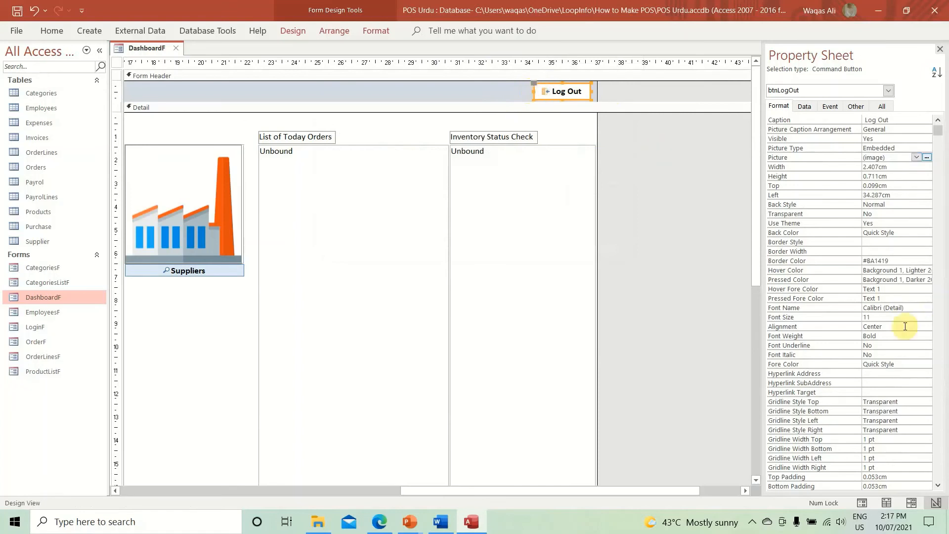
{"action": "scroll", "coordinate": [923, 392], "scroll_direction": "down", "scroll_amount": 2}
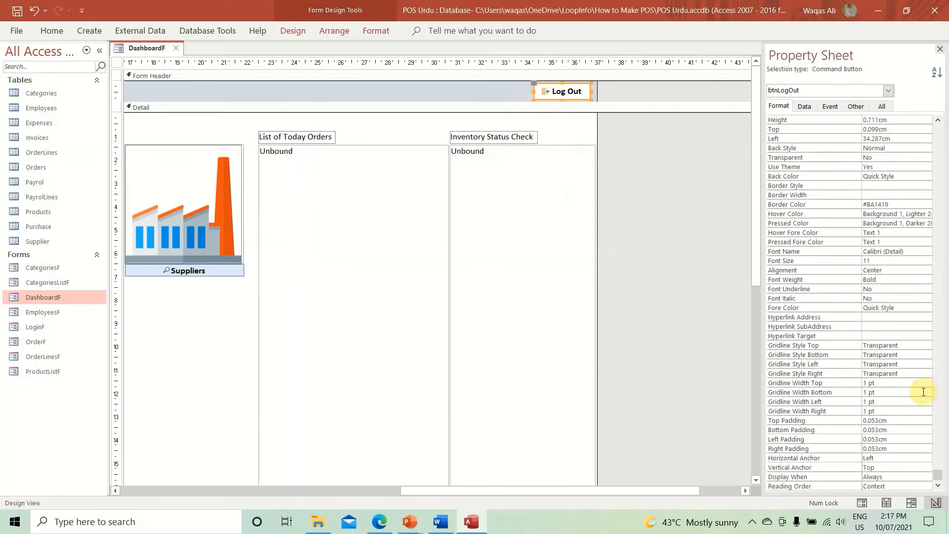
{"action": "double_click", "coordinate": [883, 458]}
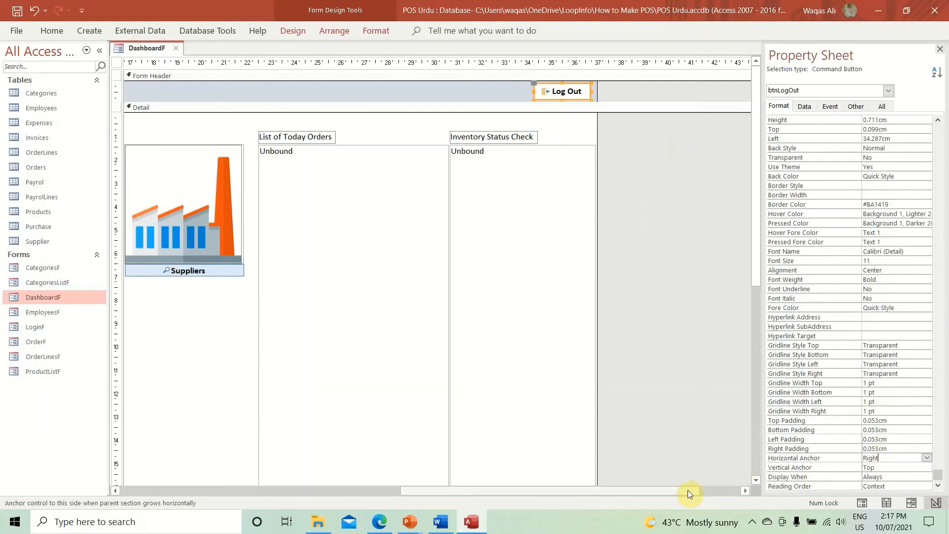
Select the form header section, then switch to the Word document and copy the Header Back Color value #99CCFF.
{"action": "left_click_drag", "start_coordinate": [687, 490], "coordinate": [244, 470]}
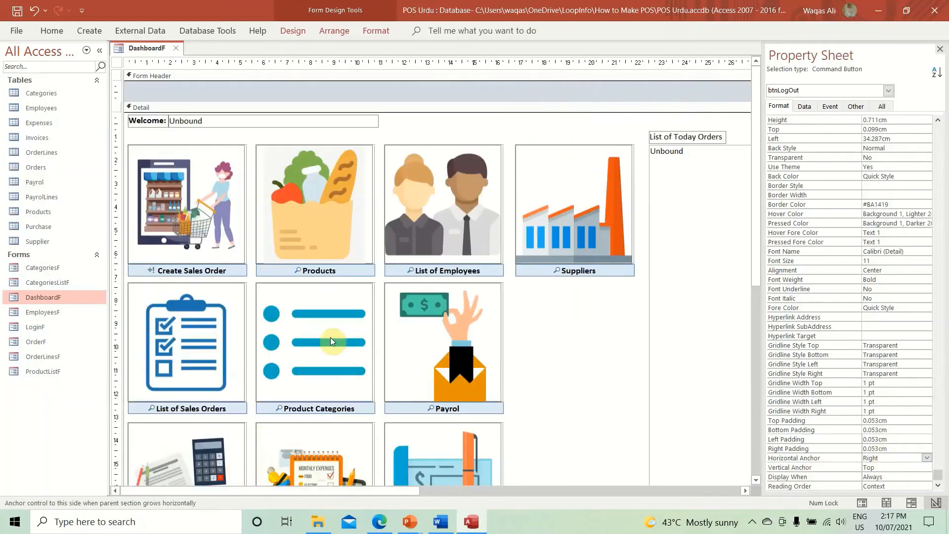
{"action": "left_click", "coordinate": [432, 94]}
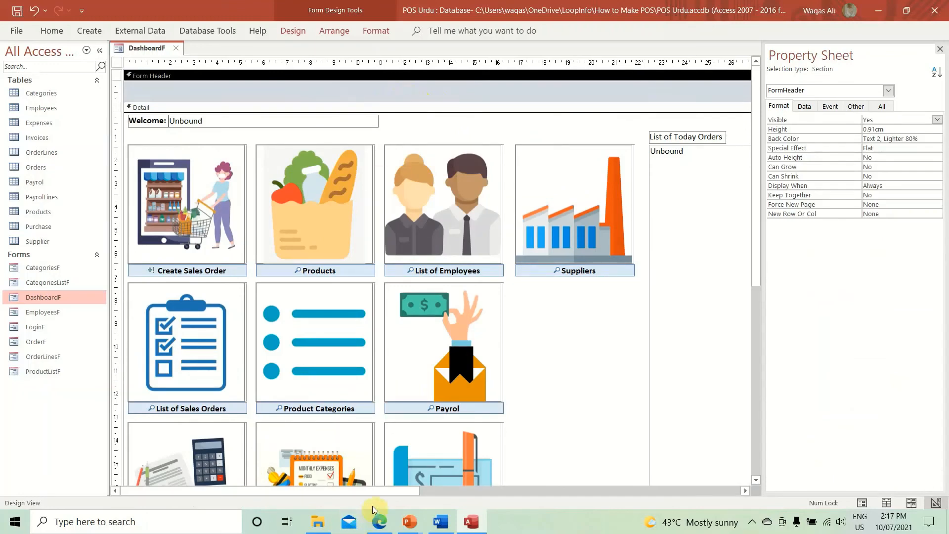
{"action": "left_click", "coordinate": [440, 521]}
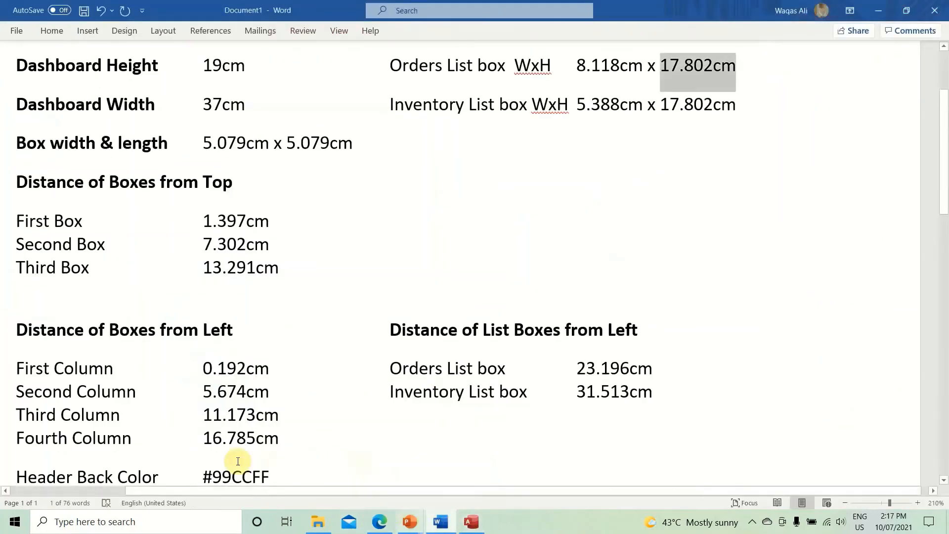
{"action": "double_click", "coordinate": [213, 474]}
{"action": "left_click_drag", "start_coordinate": [207, 476], "coordinate": [257, 473]}
{"action": "key", "text": "ctrl+c"}
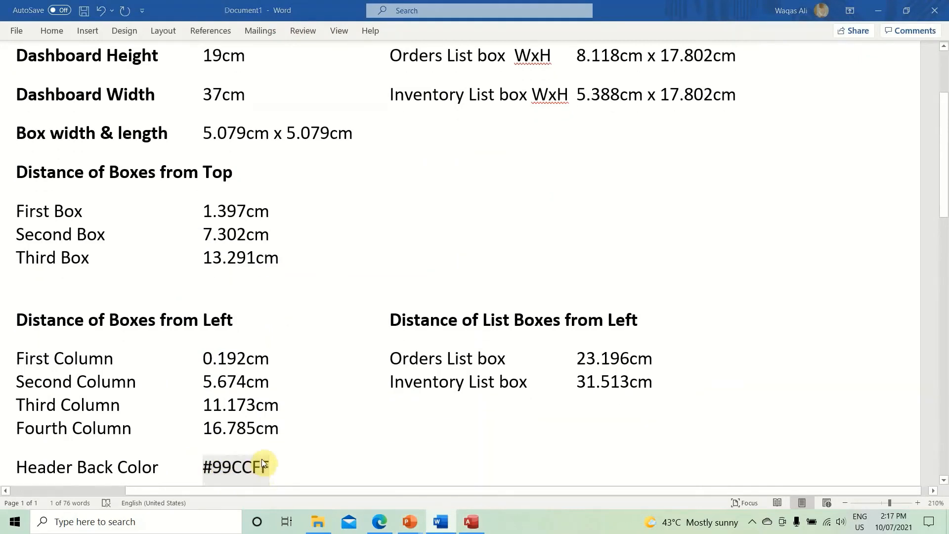
Switch back to Access, set the form header's Back Color to #99CCFF, and save the form.
{"action": "key", "text": "alt+Tab"}
{"action": "left_click", "coordinate": [434, 88]}
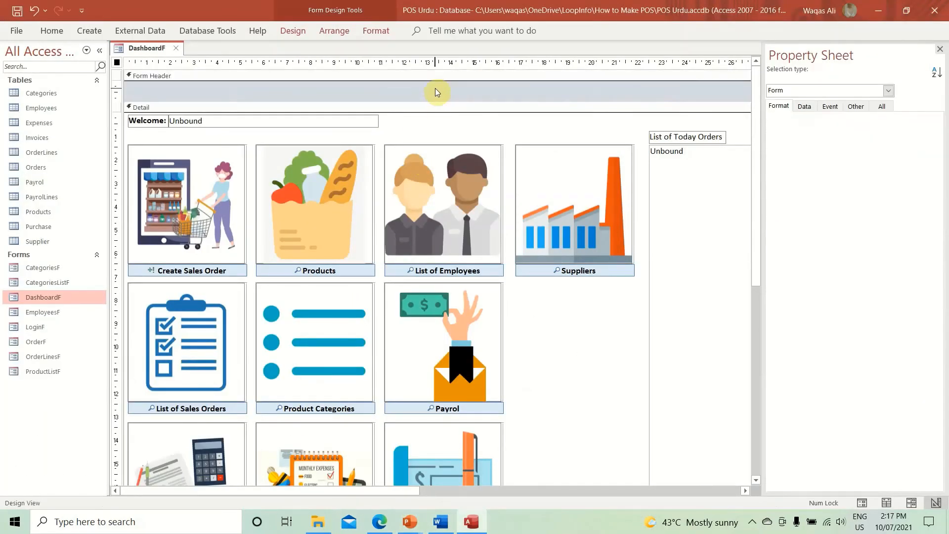
{"action": "left_click", "coordinate": [920, 136]}
{"action": "left_click", "coordinate": [851, 135]}
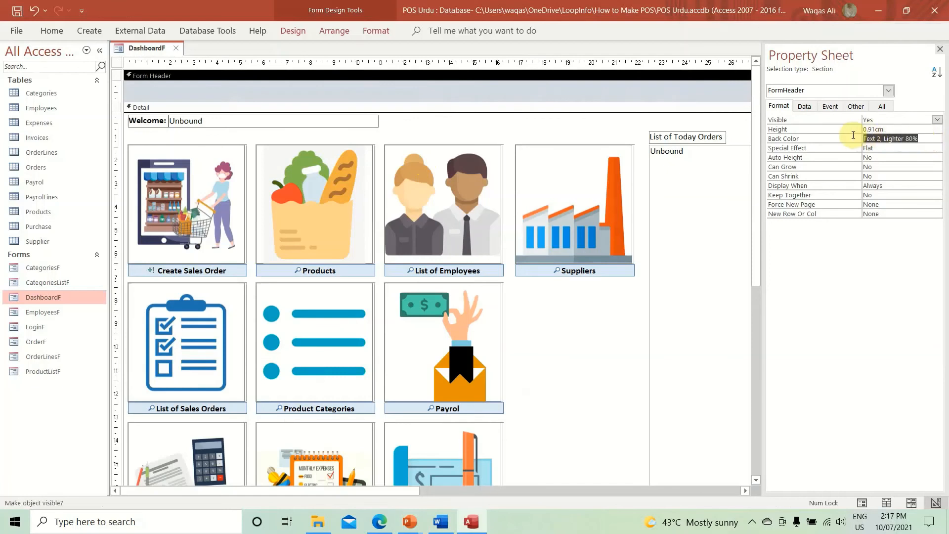
{"action": "key", "text": "ctrl+v"}
{"action": "key", "text": "Return"}
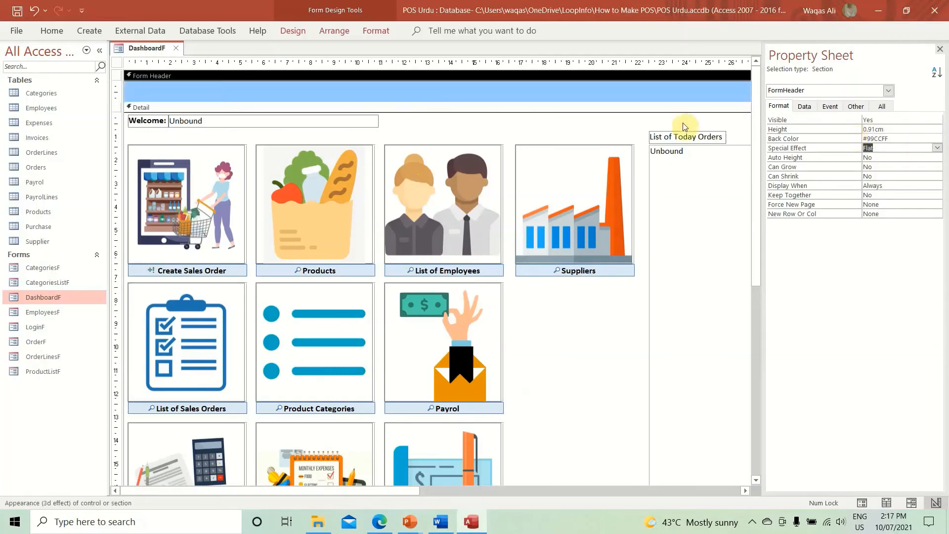
{"action": "right_click", "coordinate": [141, 48]}
{"action": "left_click", "coordinate": [148, 60]}
Name the text box beside the Year label txtYear.
{"action": "scroll", "coordinate": [574, 146], "scroll_direction": "down", "scroll_amount": 3}
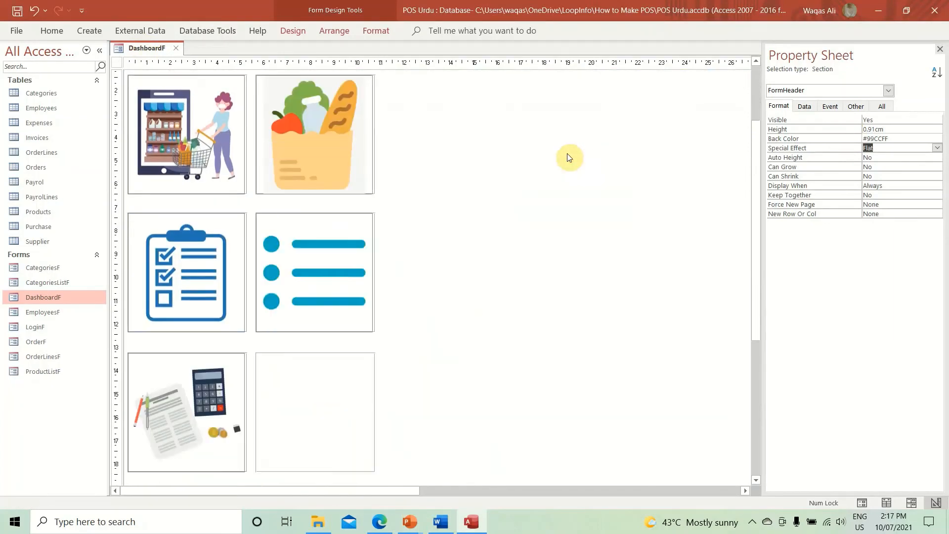
{"action": "scroll", "coordinate": [565, 153], "scroll_direction": "down", "scroll_amount": 2}
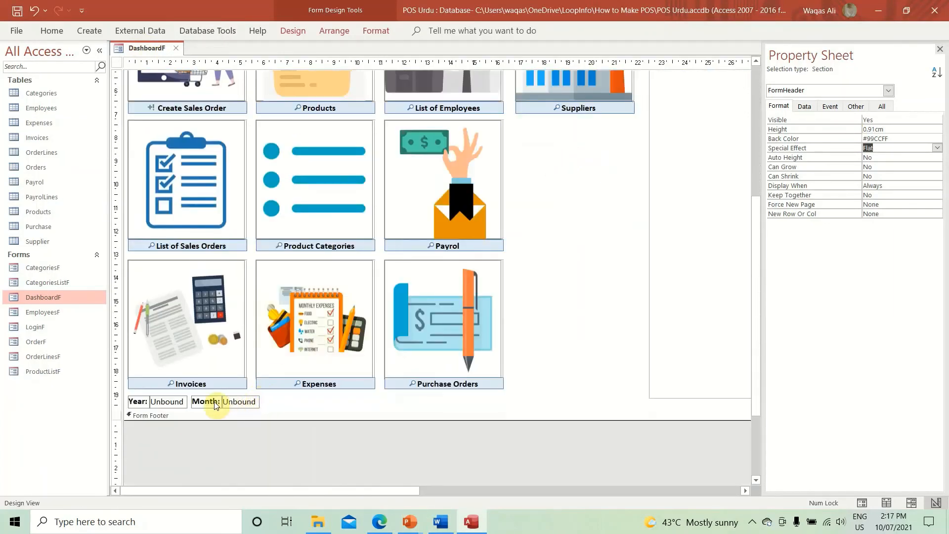
{"action": "left_click", "coordinate": [179, 403]}
{"action": "left_click", "coordinate": [855, 105]}
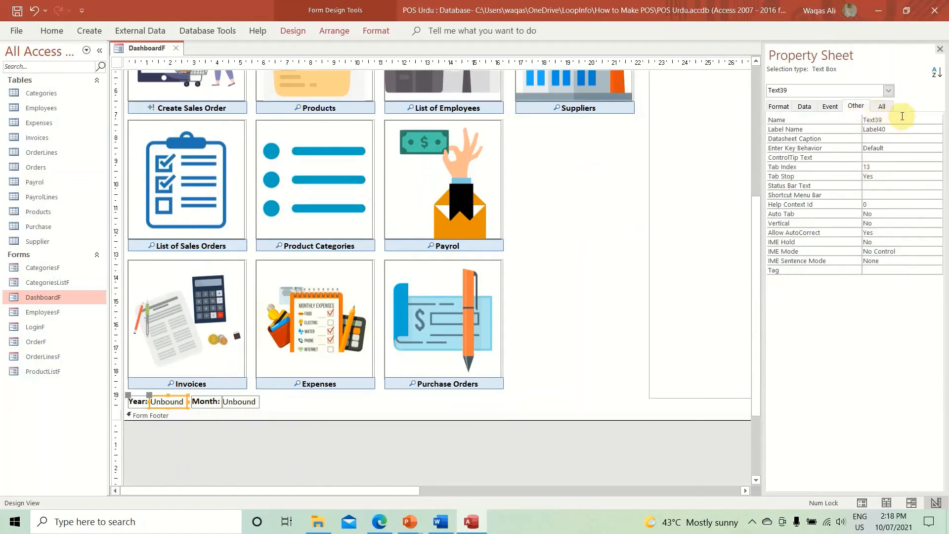
{"action": "left_click", "coordinate": [901, 120]}
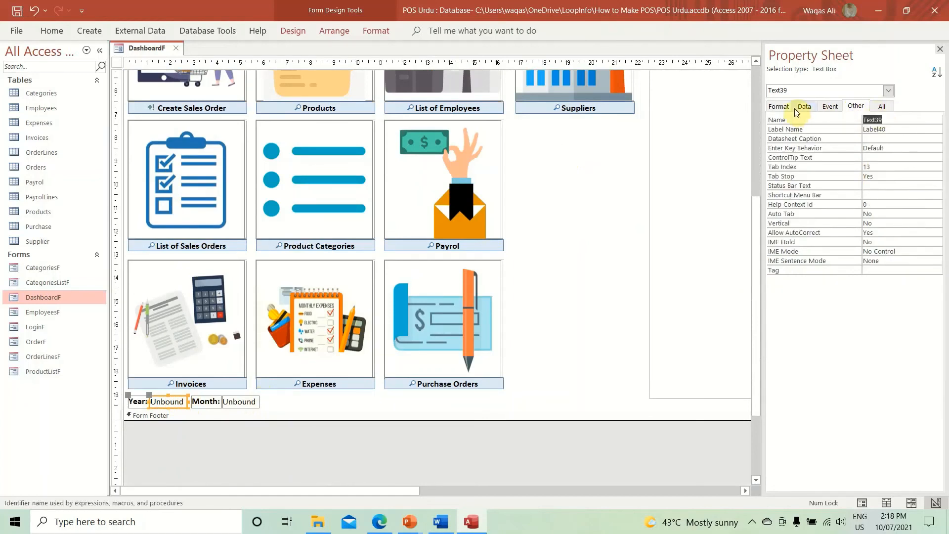
{"action": "type", "text": "txtYear"}
{"action": "key", "text": "Tab"}
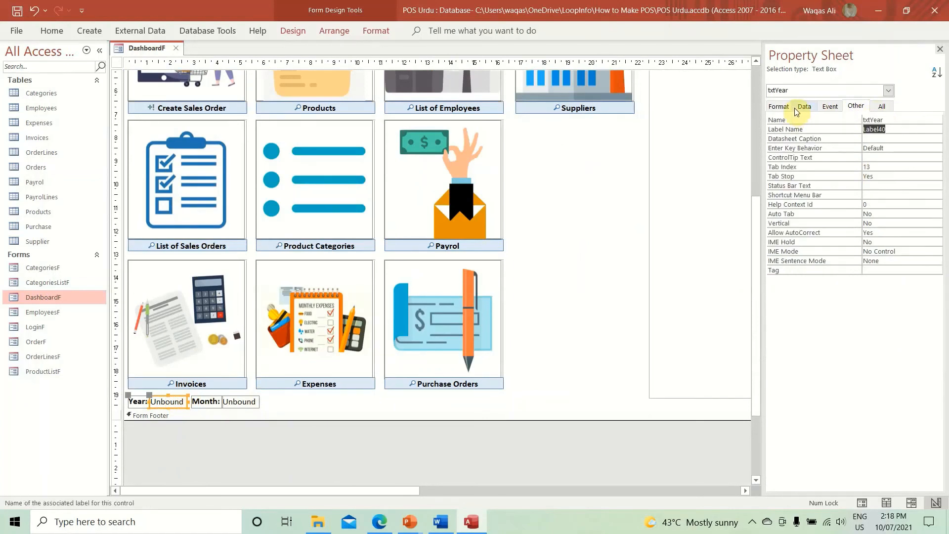
Name the text box beside the Month label txtMonth and save the form.
{"action": "left_click", "coordinate": [247, 402]}
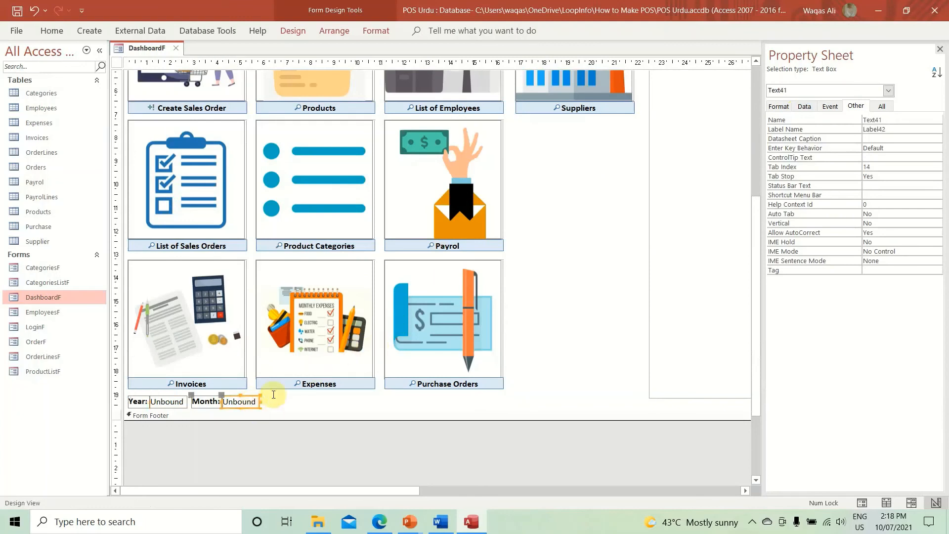
{"action": "left_click", "coordinate": [904, 120]}
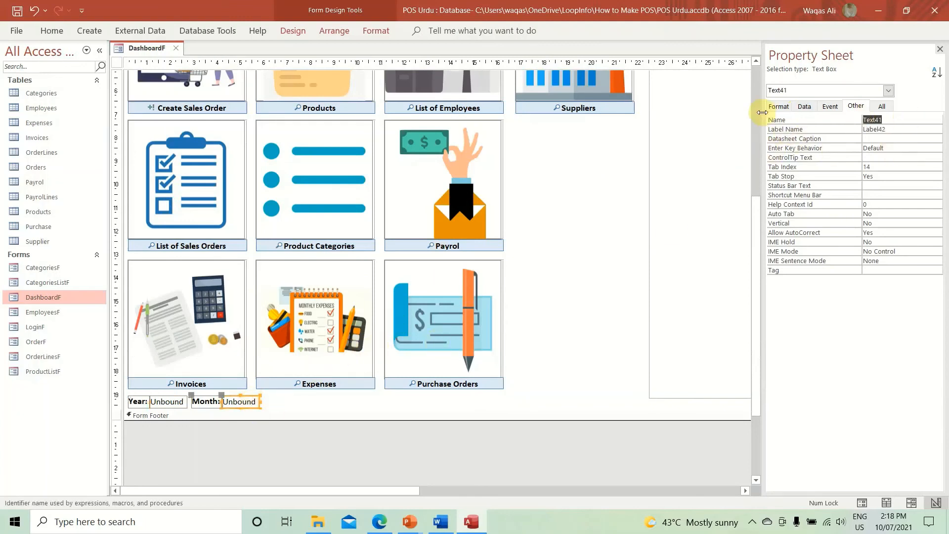
{"action": "type", "text": "txtMonth"}
{"action": "key", "text": "Return"}
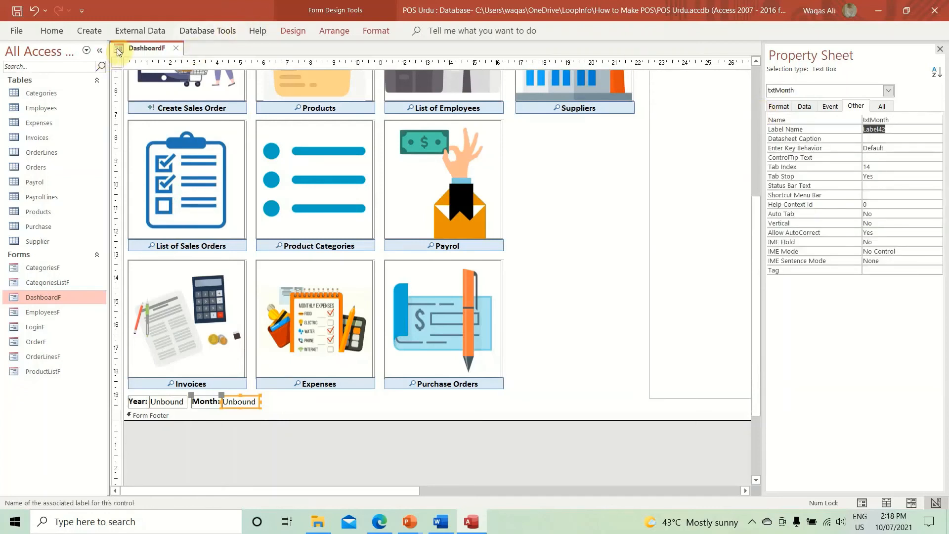
{"action": "right_click", "coordinate": [138, 50]}
{"action": "left_click", "coordinate": [139, 56]}
Check the dashboard's layout in Form View and return to Design View.
{"action": "right_click", "coordinate": [134, 50]}
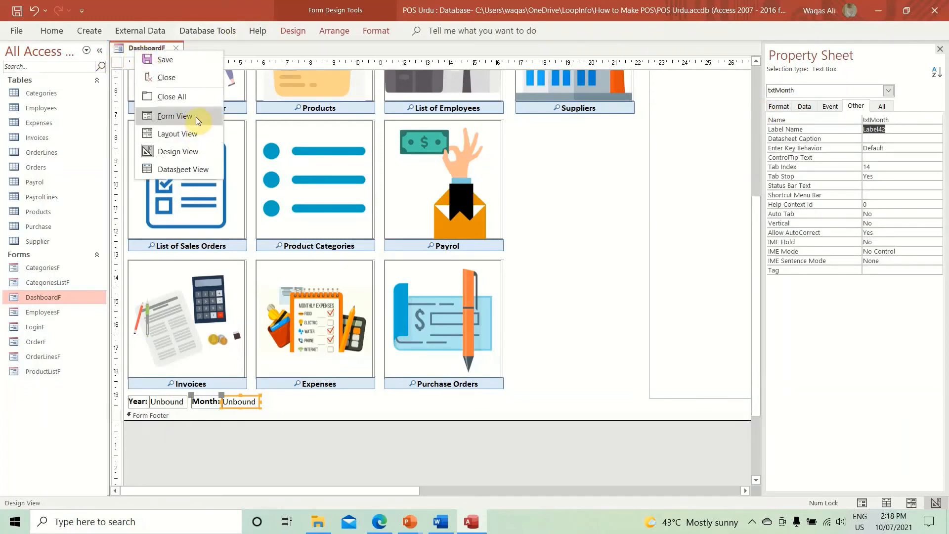
{"action": "left_click", "coordinate": [196, 117]}
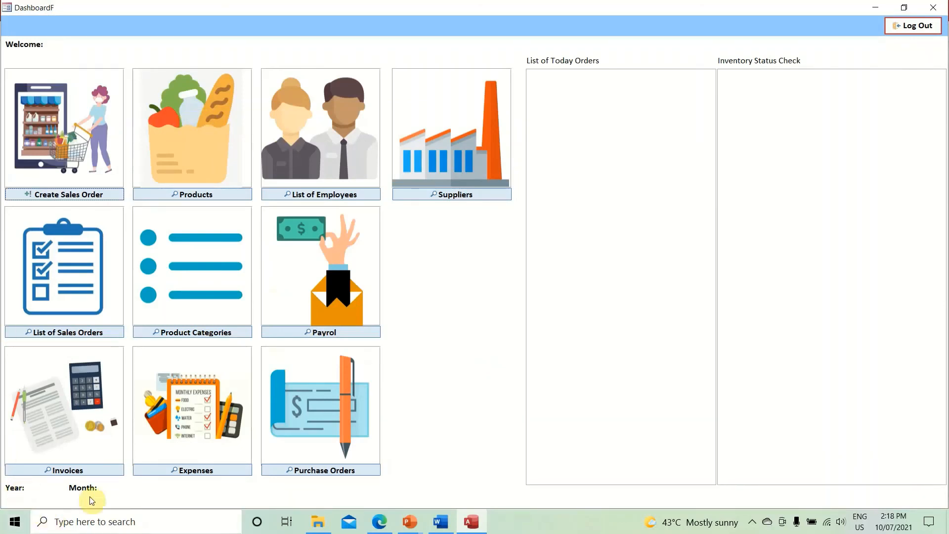
{"action": "right_click", "coordinate": [457, 63]}
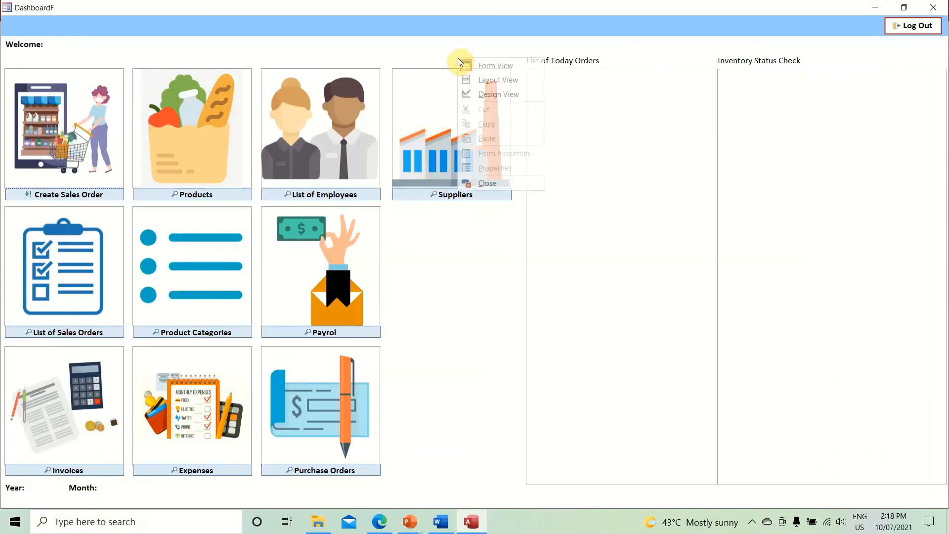
{"action": "left_click", "coordinate": [484, 93]}
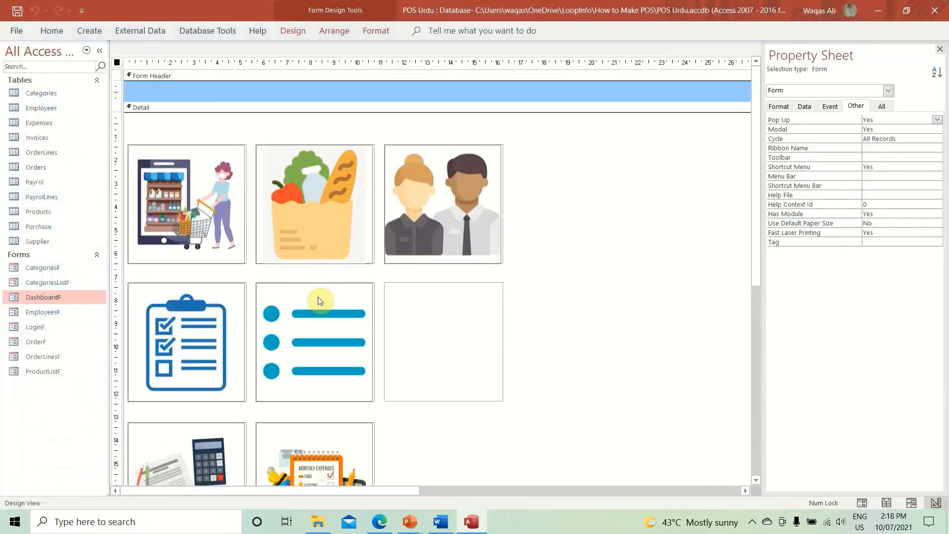
Set the Vertical Anchor of the Year and Month text boxes and their labels to Bottom, and show the dashboard in Form View.
{"action": "scroll", "coordinate": [290, 383], "scroll_direction": "down", "scroll_amount": 3}
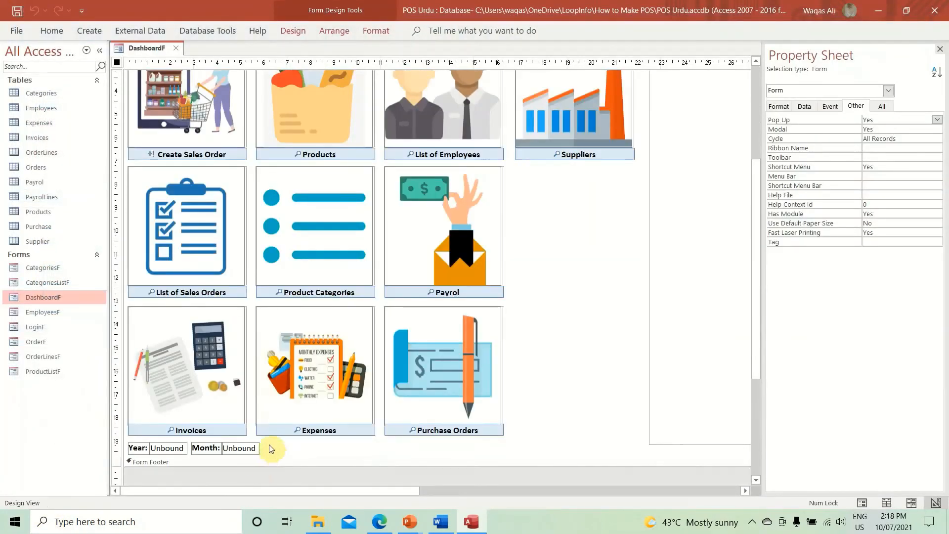
{"action": "left_click_drag", "start_coordinate": [272, 449], "coordinate": [124, 456]}
{"action": "left_click", "coordinate": [778, 106]}
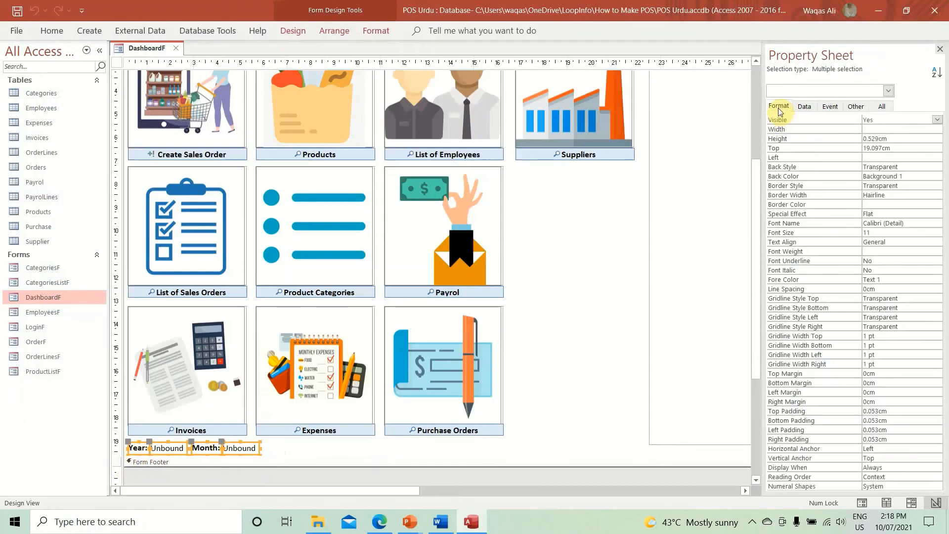
{"action": "double_click", "coordinate": [888, 456]}
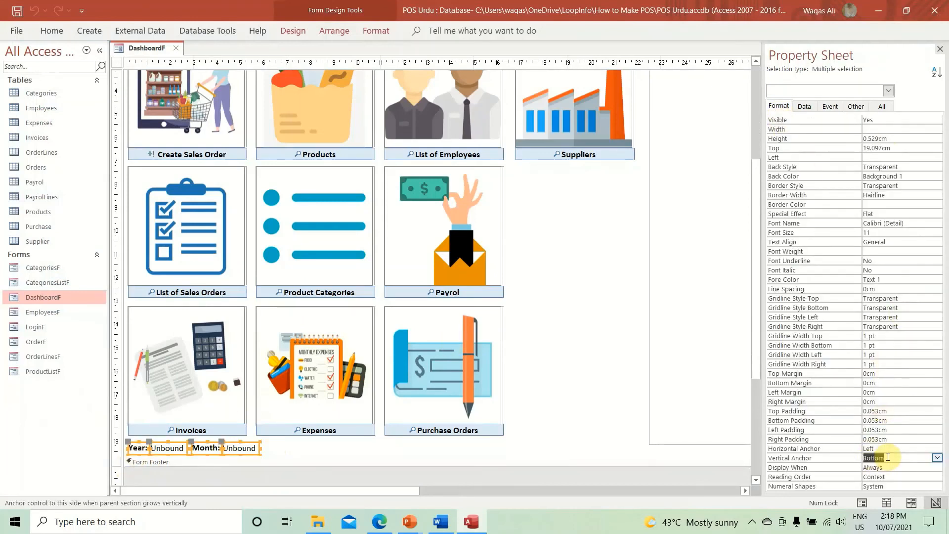
{"action": "right_click", "coordinate": [142, 50]}
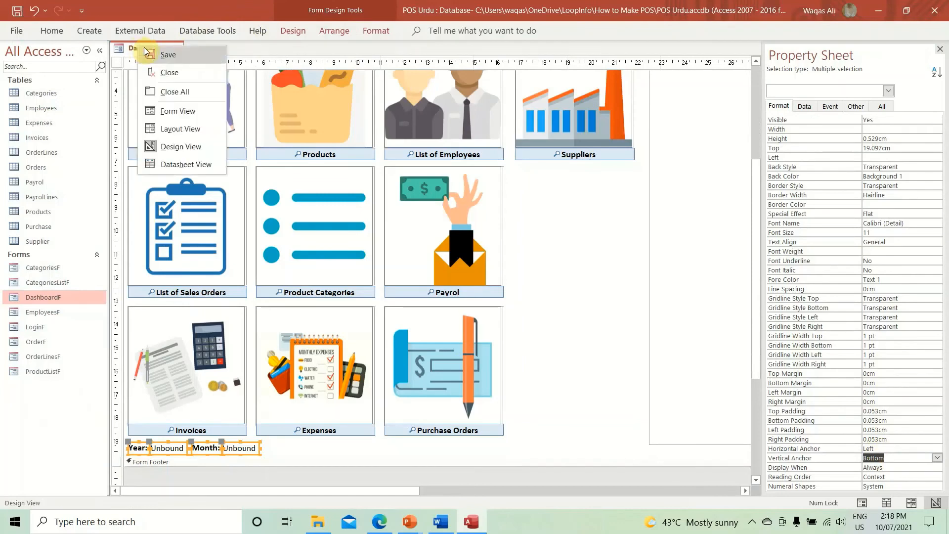
{"action": "left_click", "coordinate": [211, 120]}
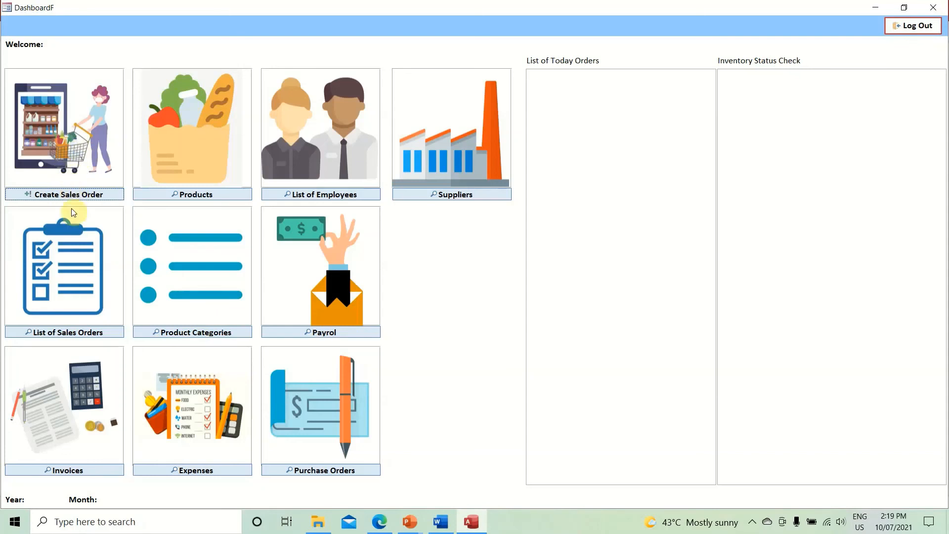
Review the dashboard's picture buttons, from List of Sales Orders through Purchase Orders, and try the List of Today Orders box in Form View.
{"action": "left_click", "coordinate": [96, 332]}
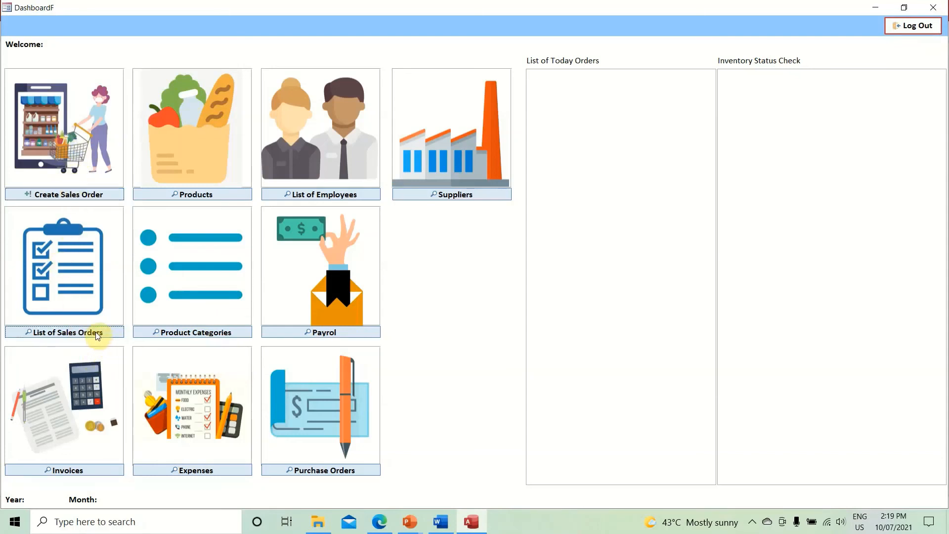
{"action": "left_click", "coordinate": [89, 473]}
{"action": "left_click", "coordinate": [198, 196]}
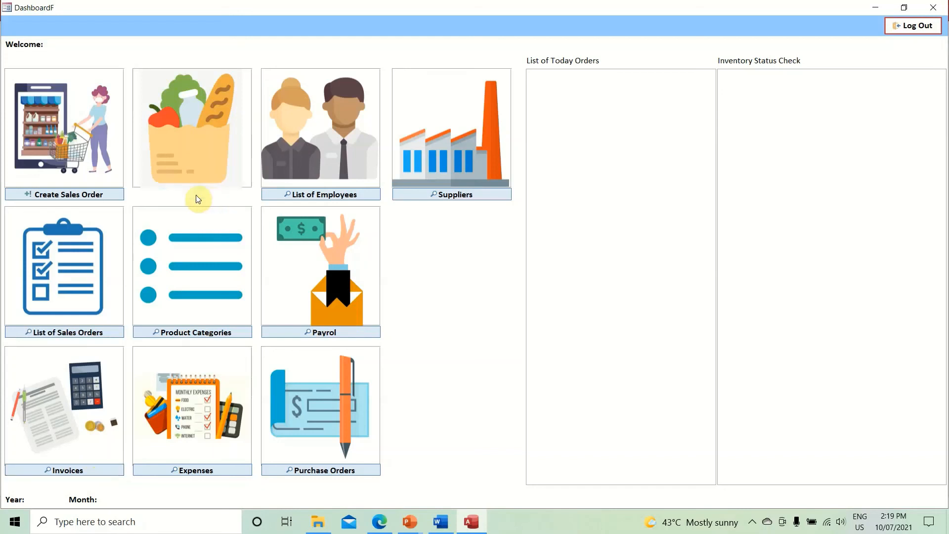
{"action": "left_click", "coordinate": [214, 335]}
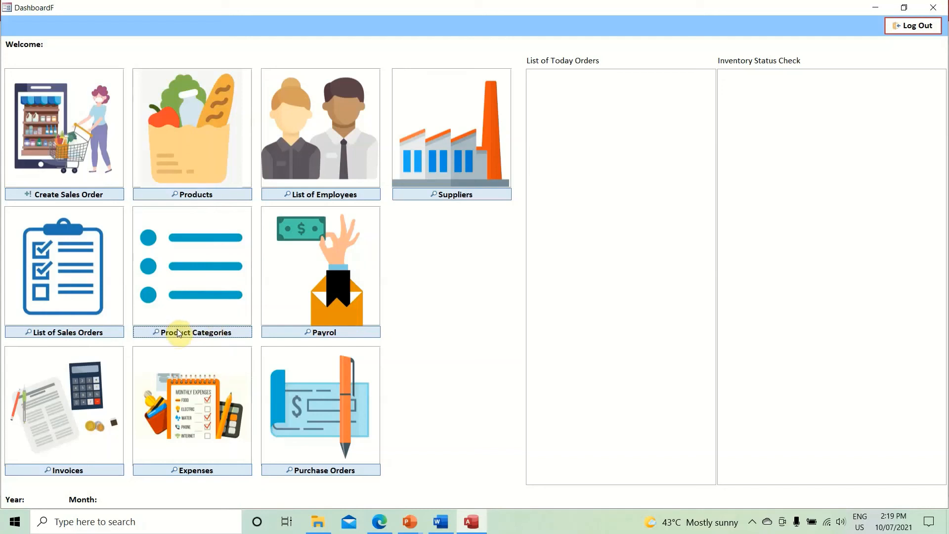
{"action": "left_click", "coordinate": [200, 469]}
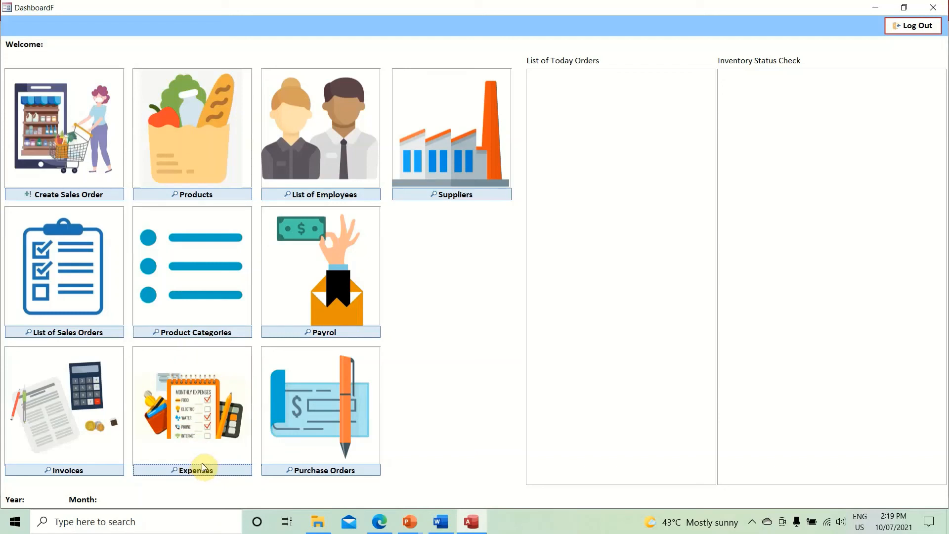
{"action": "left_click", "coordinate": [345, 197]}
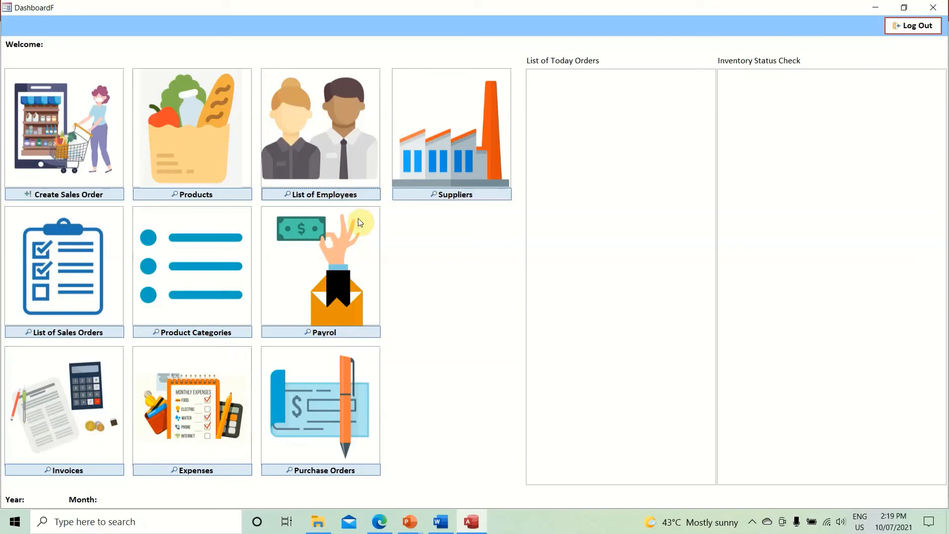
{"action": "left_click", "coordinate": [351, 332]}
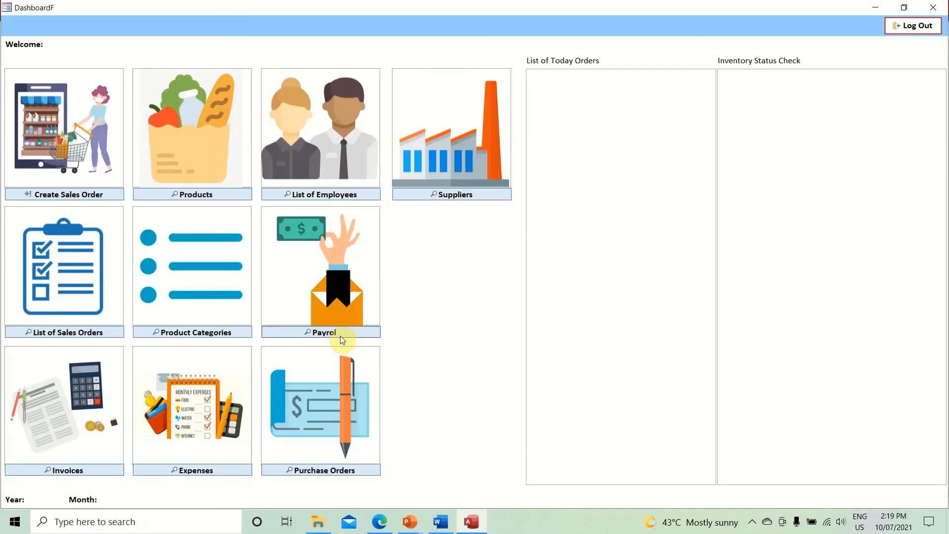
{"action": "left_click", "coordinate": [344, 472]}
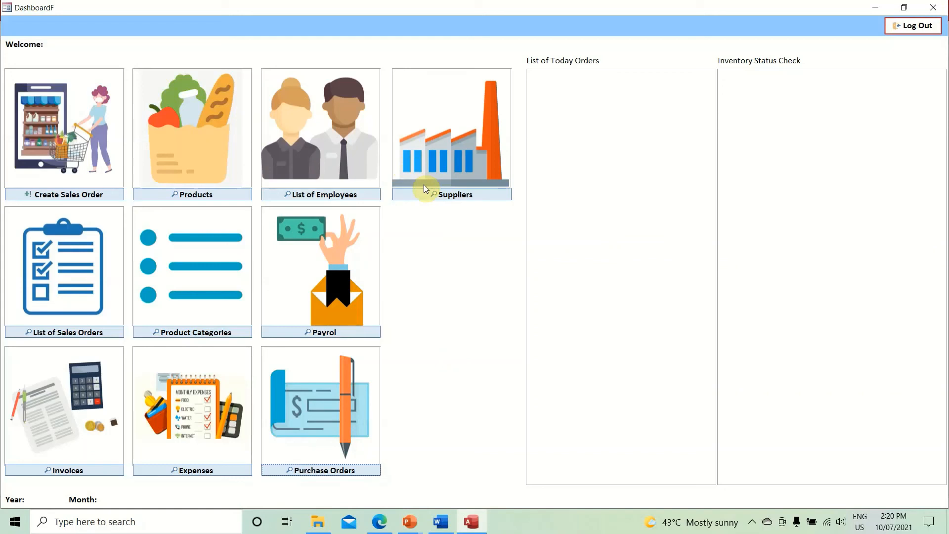
{"action": "left_click", "coordinate": [630, 76]}
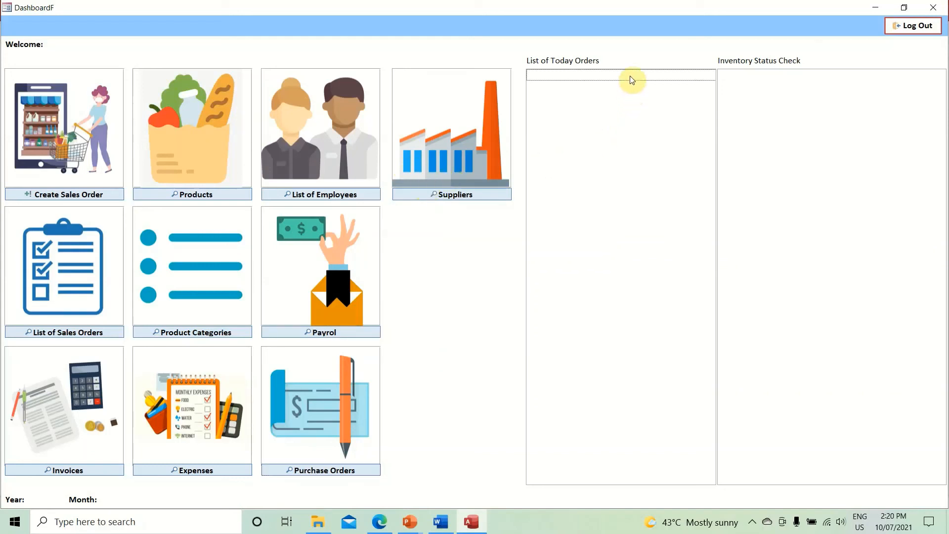
{"action": "left_click", "coordinate": [630, 77]}
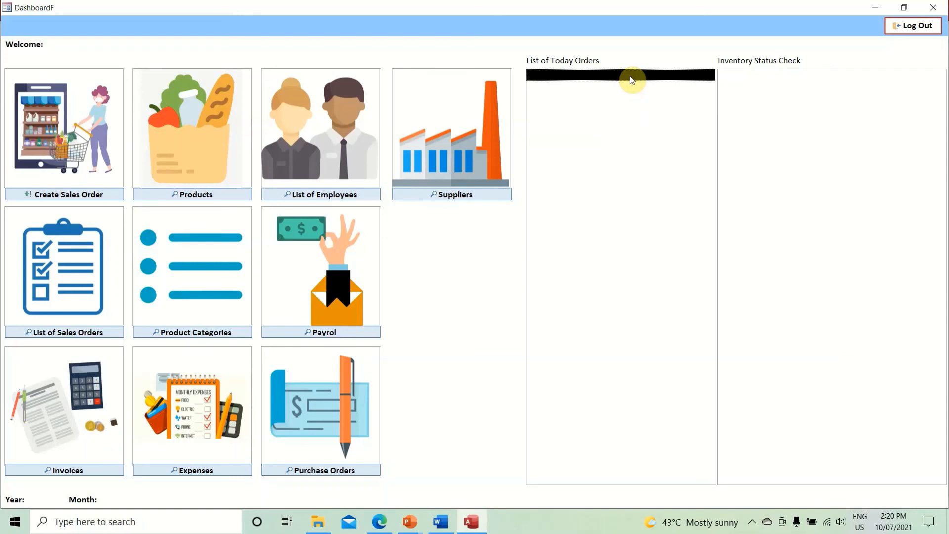
{"action": "left_click", "coordinate": [82, 195]}
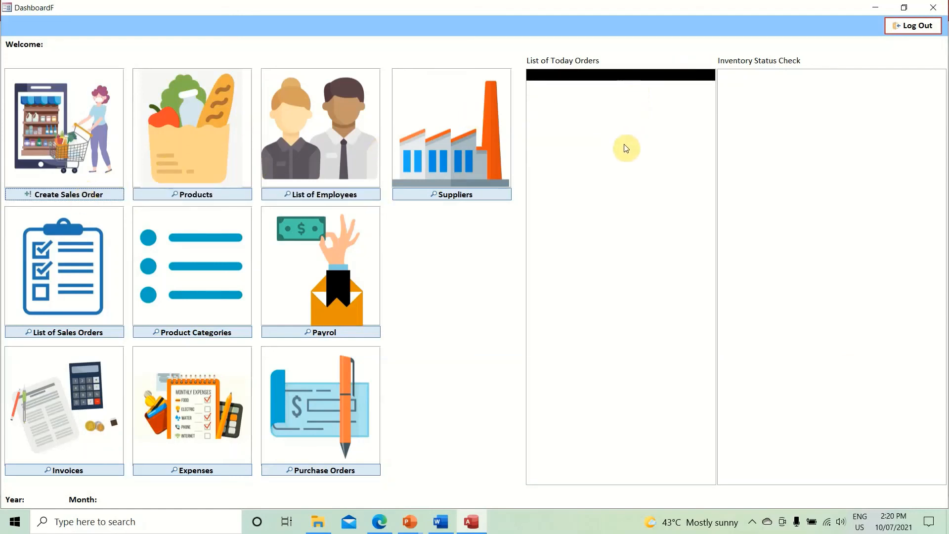